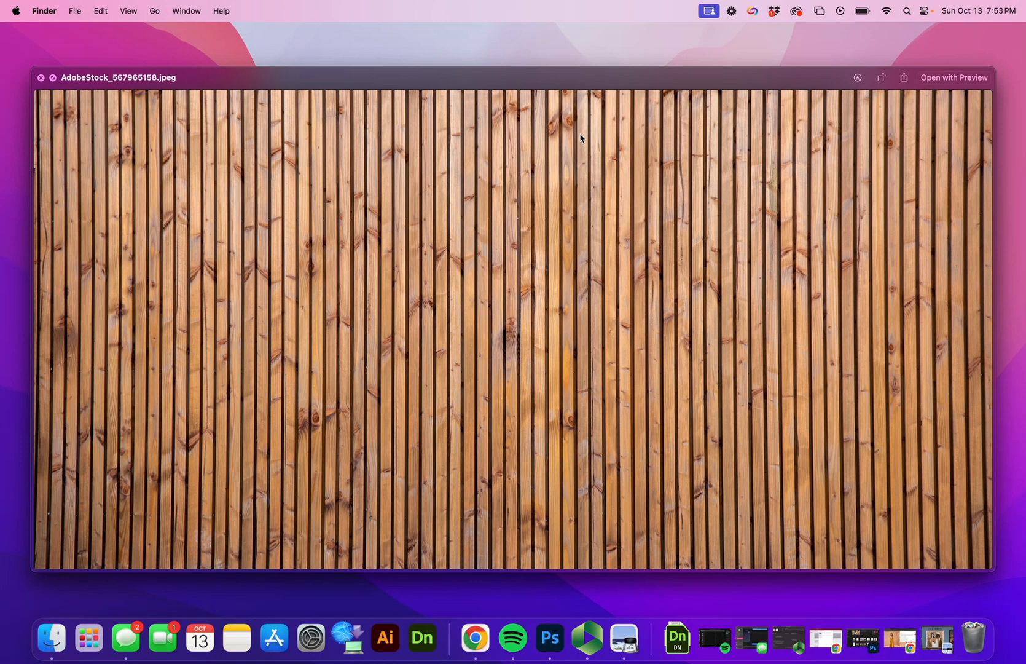
Step: Quick Look through the floral, wood, bag, pedestal, fashion, Ulla garment and storefront assets
key(Down)
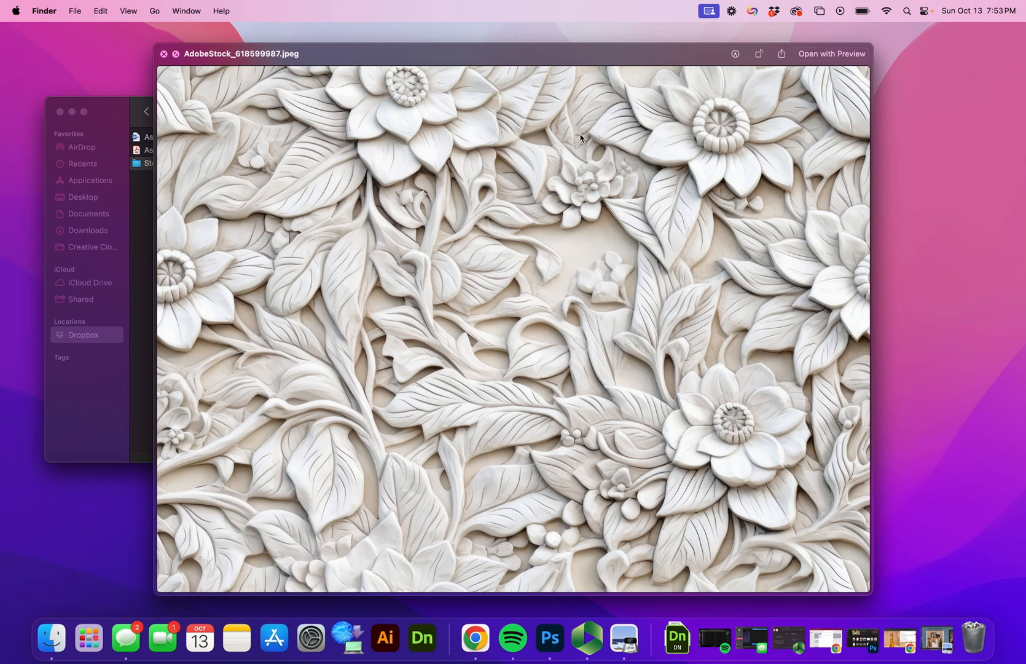
key(Up)
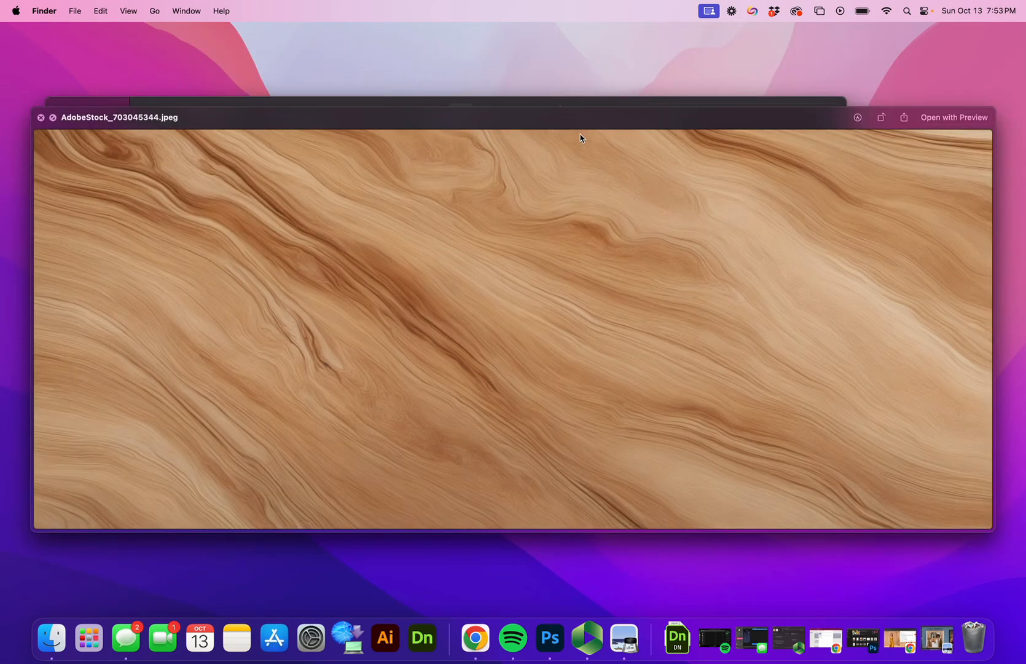
key(Up)
key(Up)
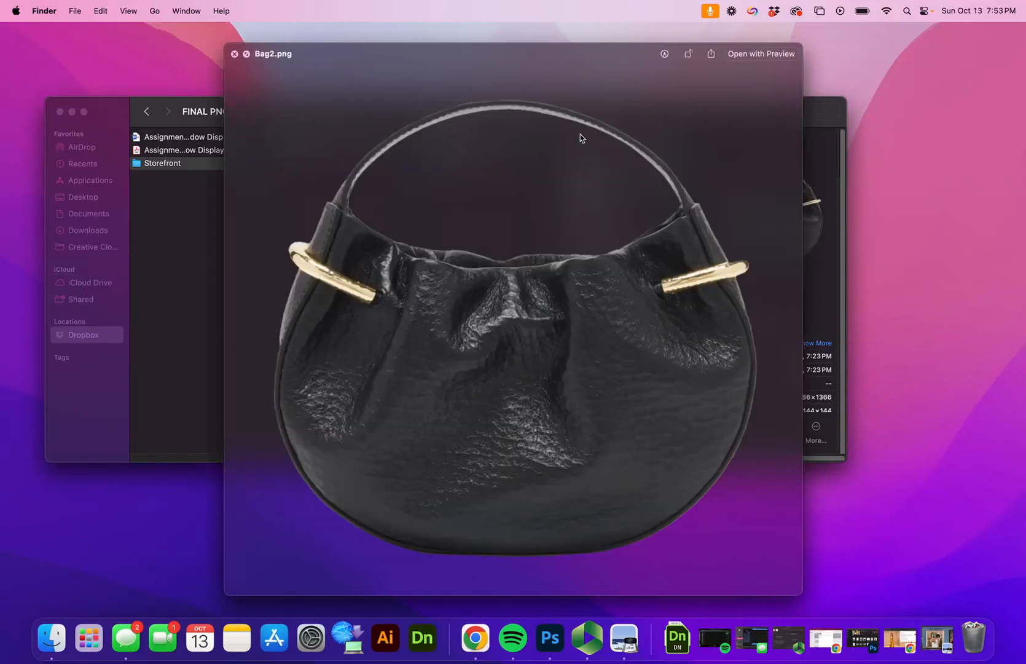
key(Up)
key(Up)
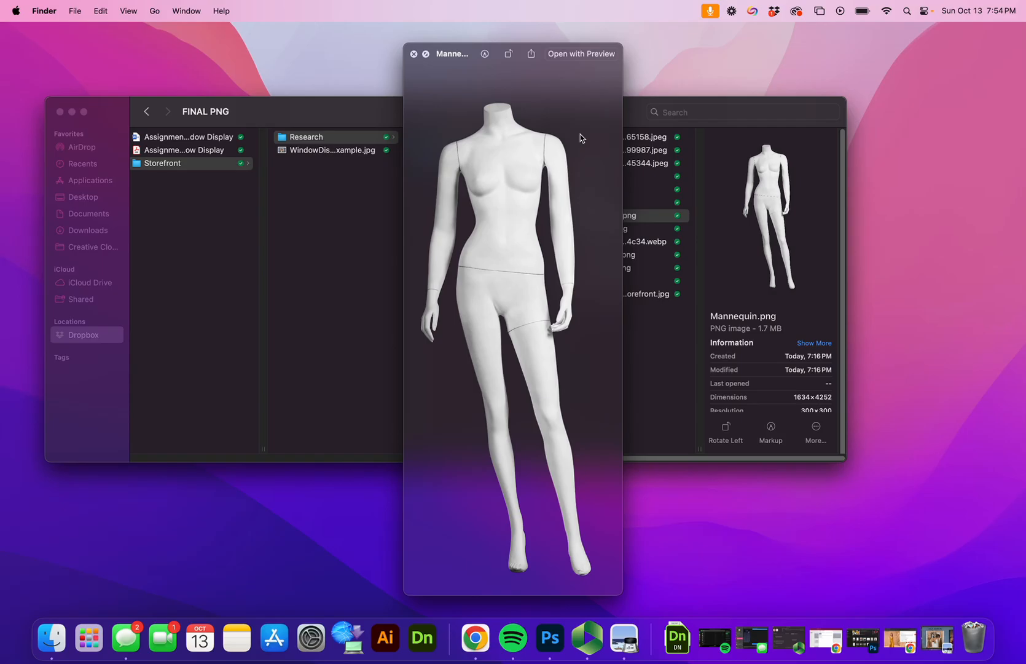
key(Up)
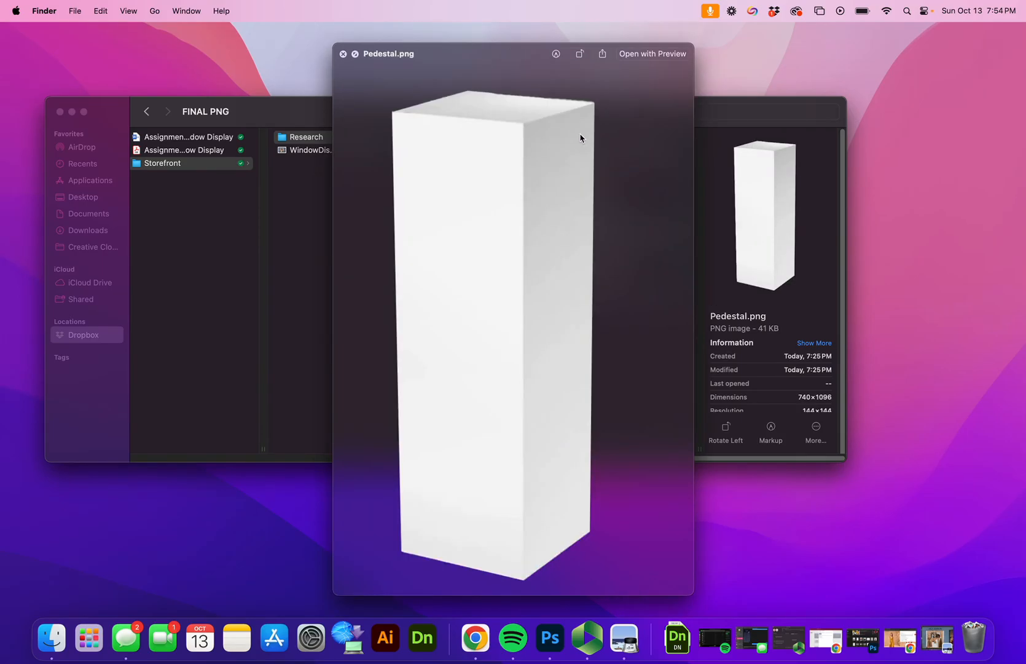
key(Up)
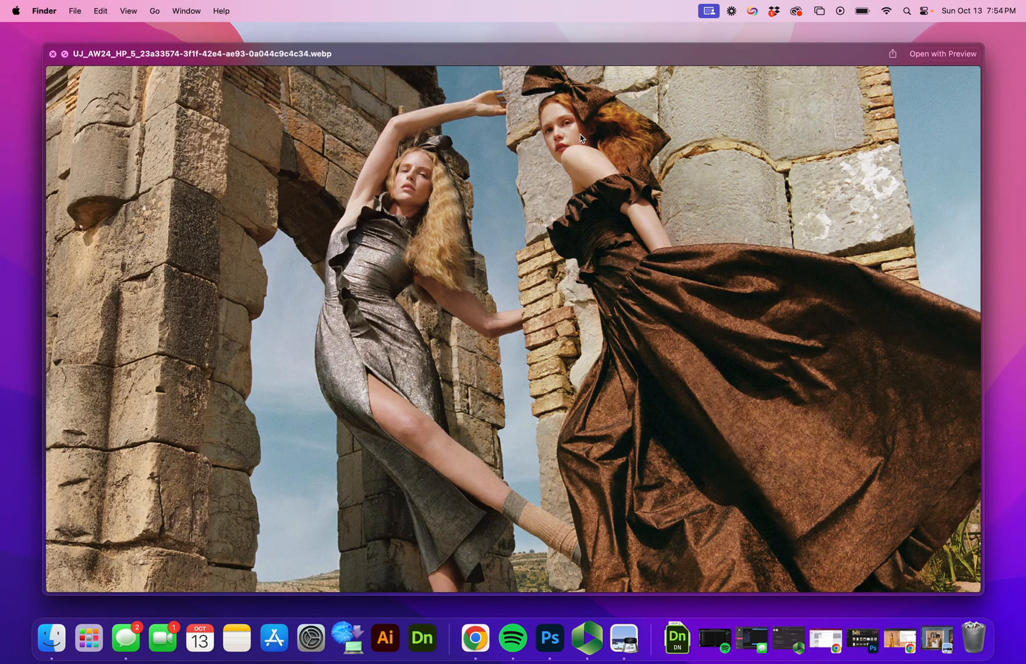
key(Down)
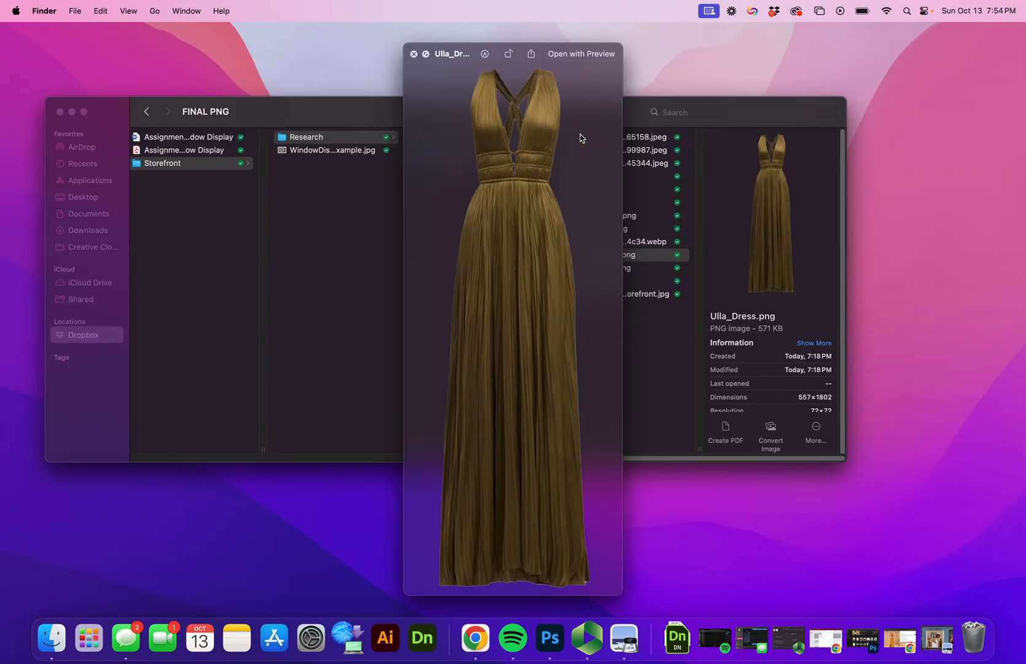
key(Down)
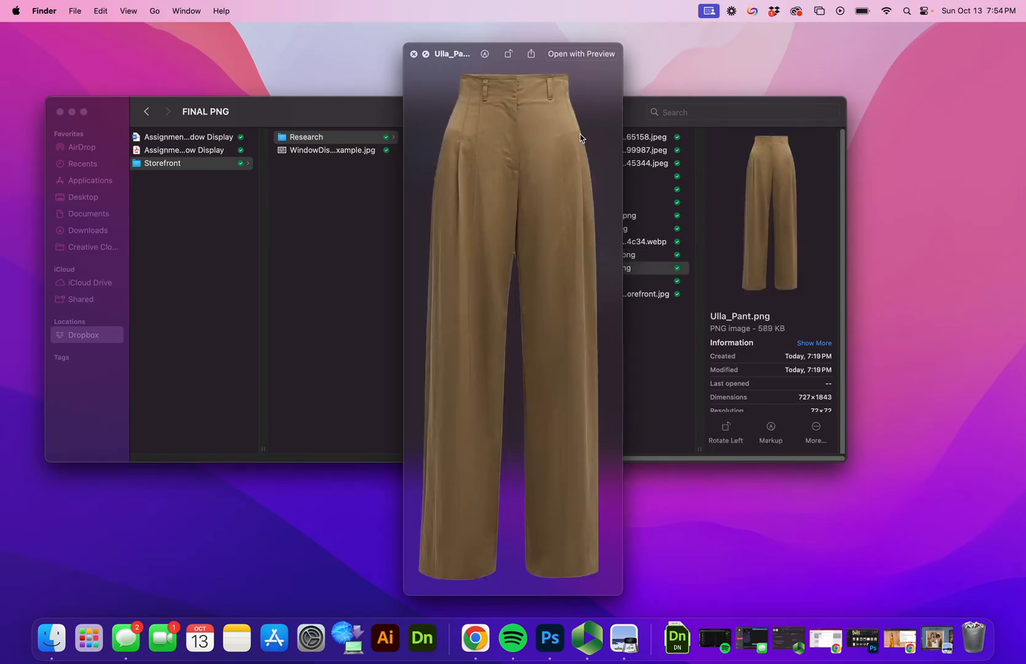
key(Down)
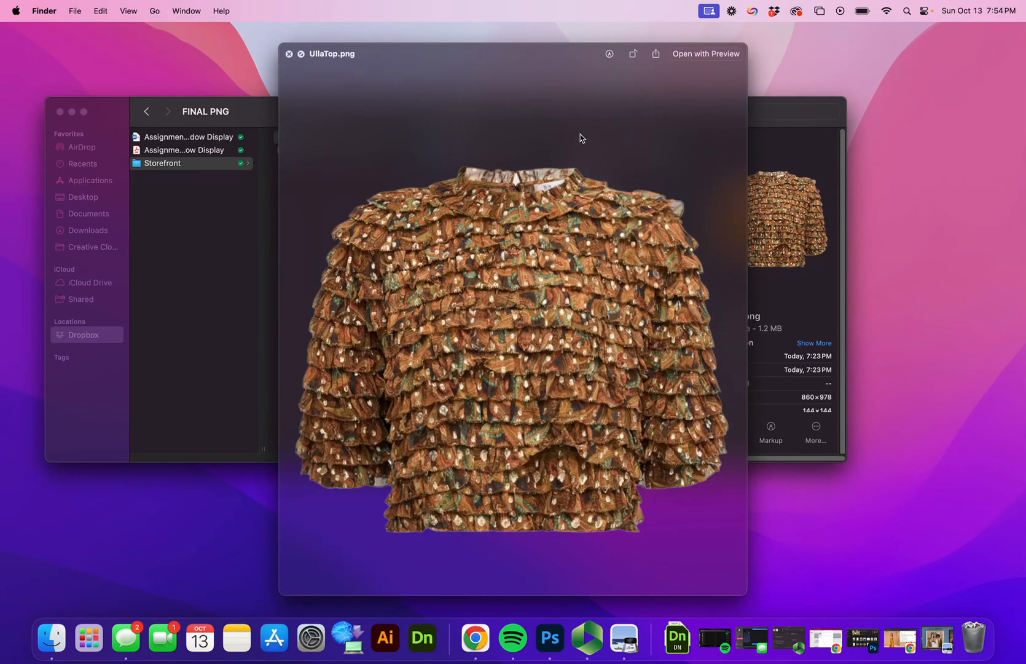
key(Down)
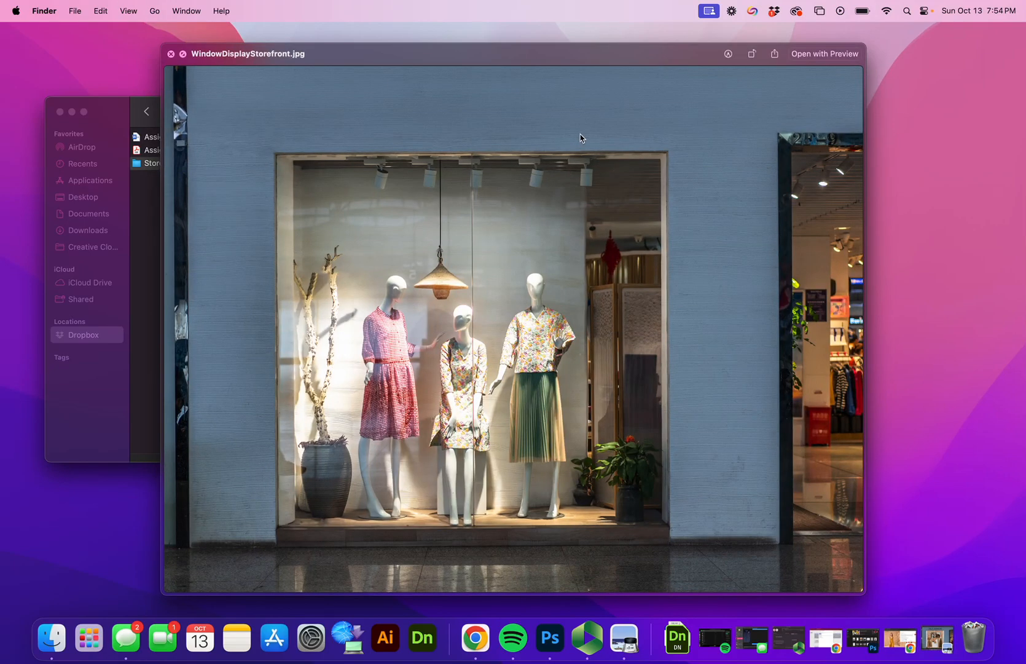
Step: Step back through the previews to Bag2.png, then close Quick Look and select WindowDisplayStorefront.jpg
key(space)
key(Up)
key(space)
key(Up)
key(Up)
key(Up)
key(Up)
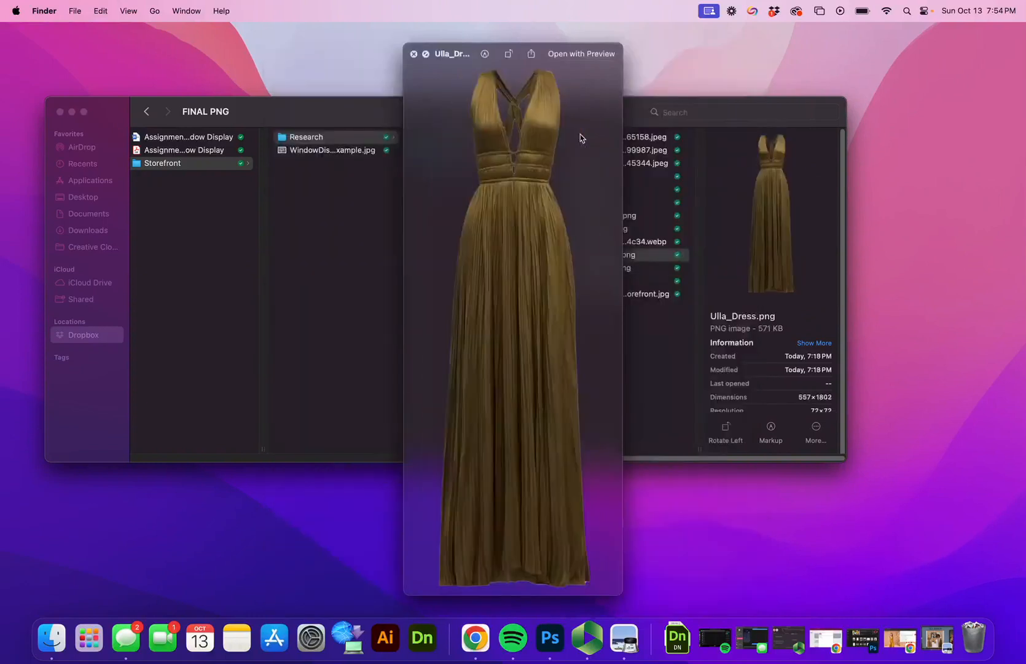
key(Up)
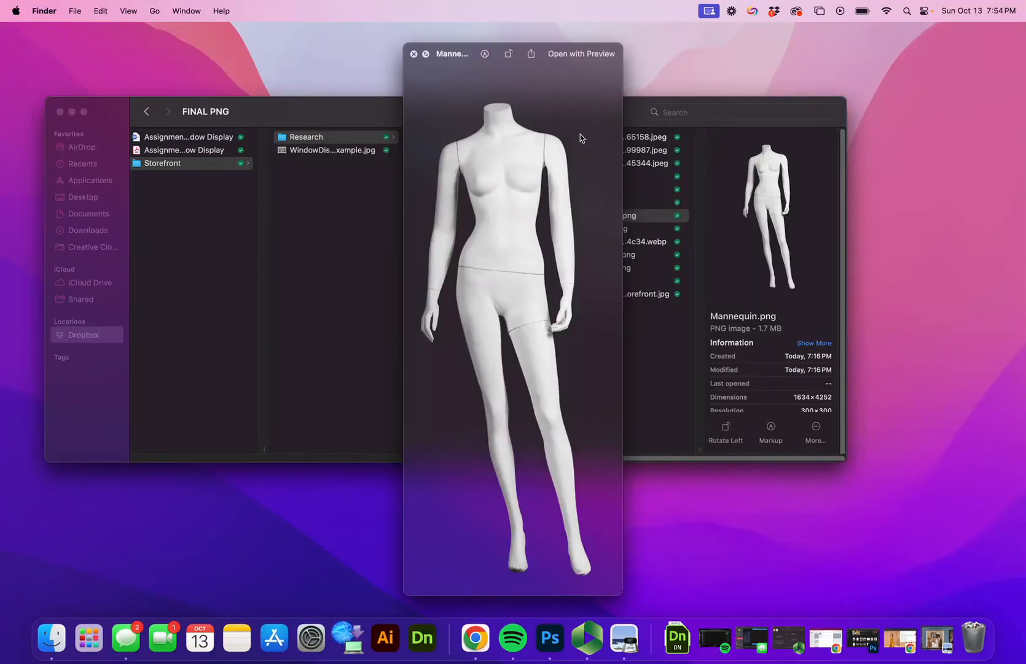
key(Up)
key(Up)
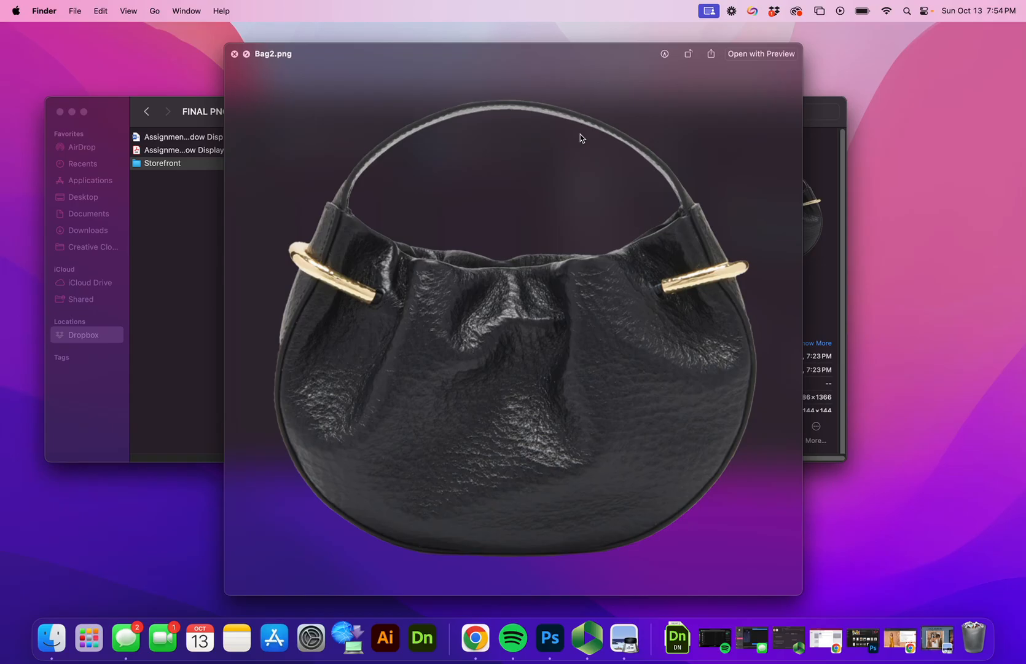
key(space)
click(604, 294)
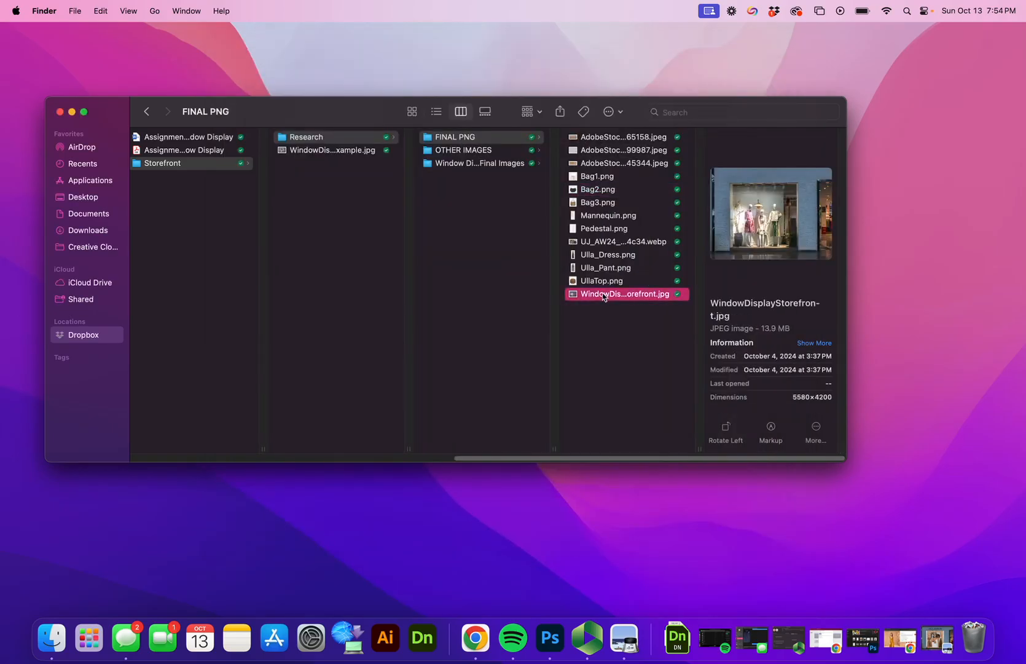
Step: Preview the storefront photo, then open WindowDisplayStorefront.jpg in Photoshop through the Open dialog
key(space)
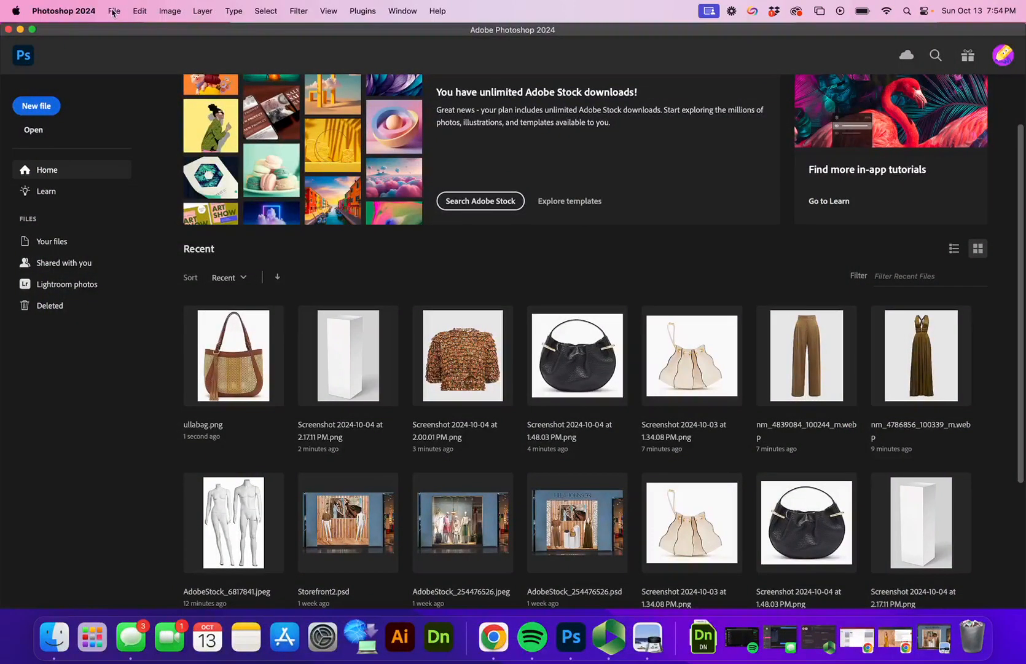
click(114, 11)
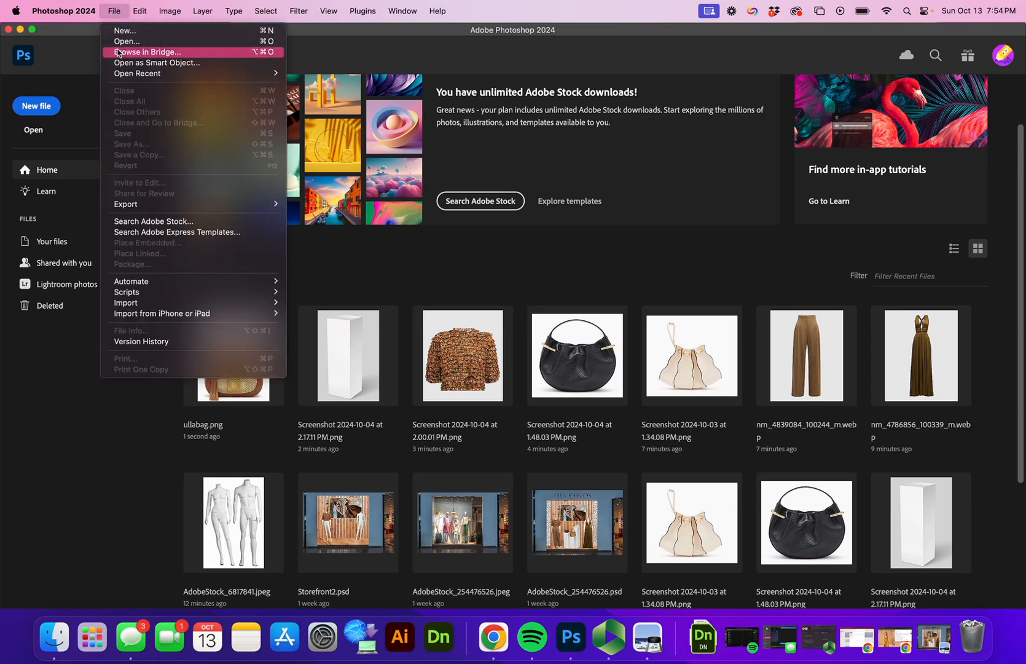
click(68, 132)
click(35, 131)
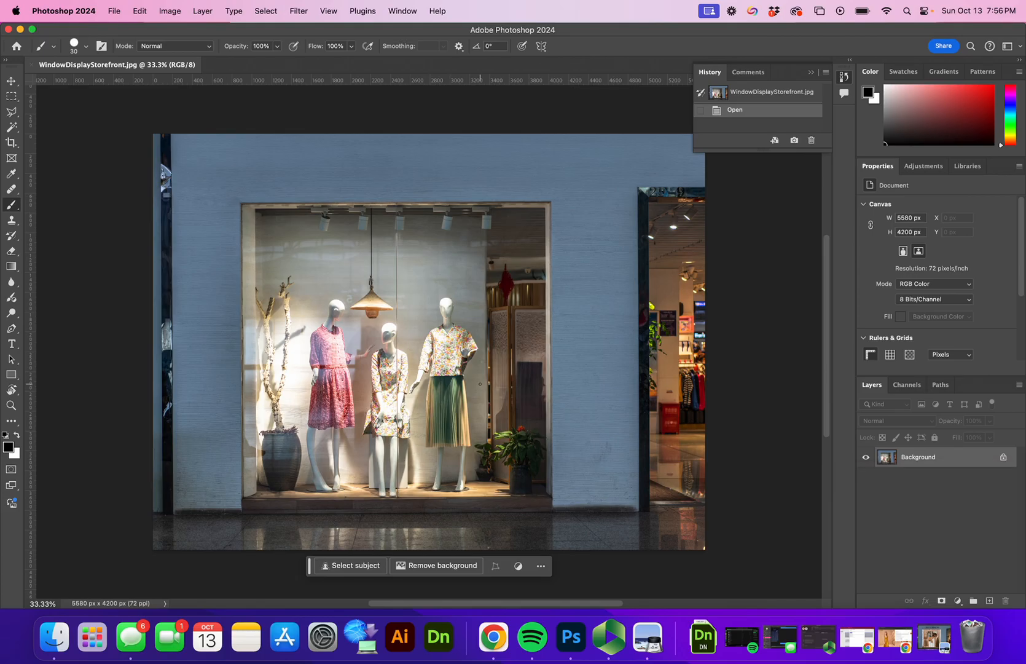
Step: Convert the storefront's locked Background into Layer 0 via the New Layer dialog
double_click(918, 457)
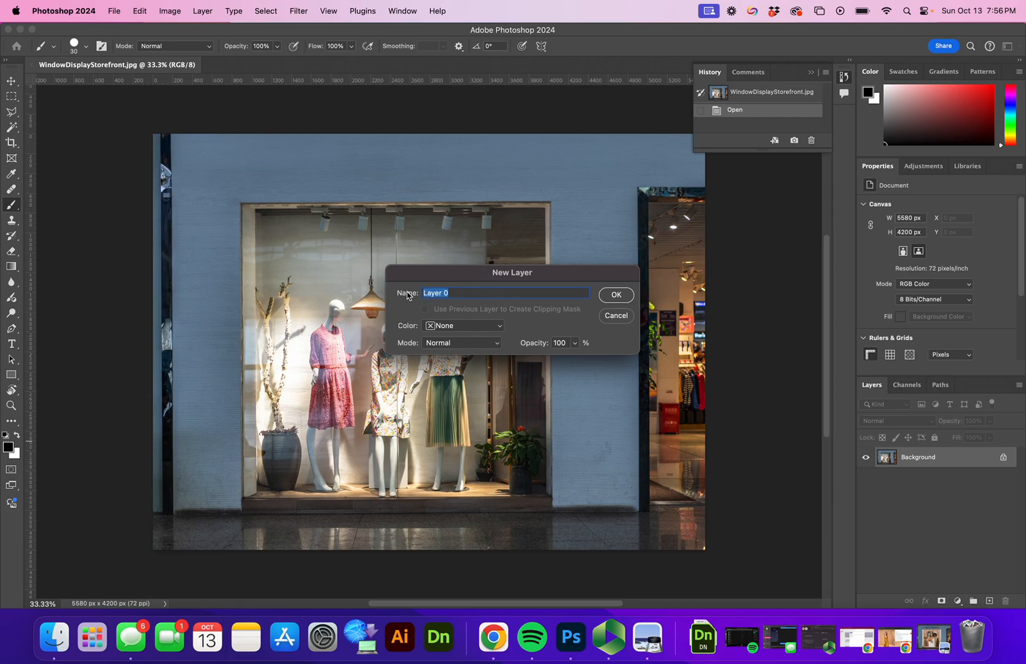
click(623, 295)
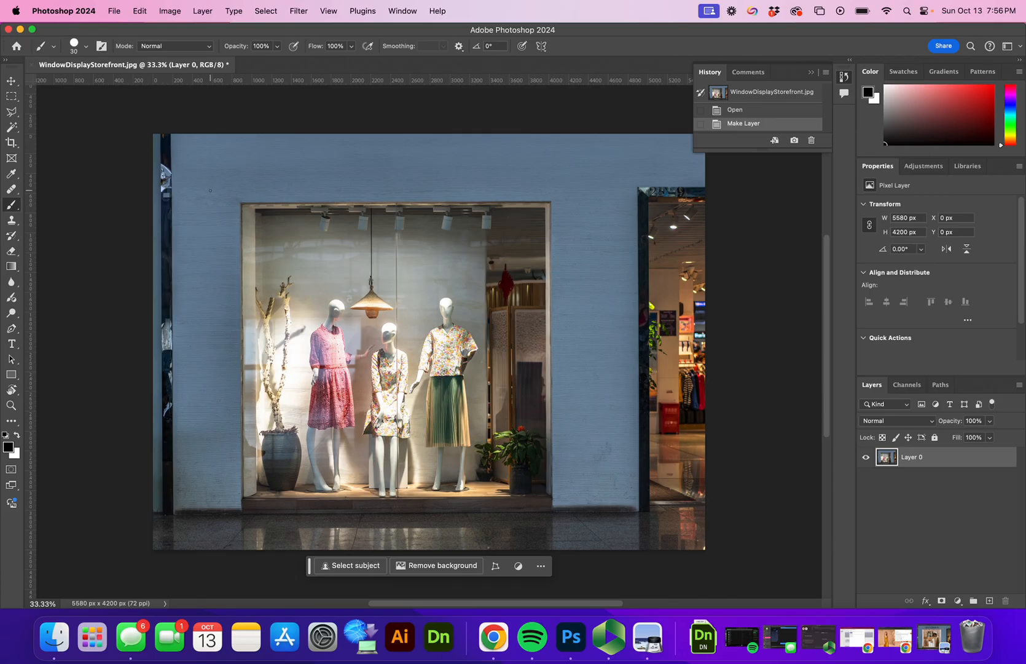
Step: Marquee-select the display-window interior and clear it to transparency, restoring the selection afterward
click(11, 103)
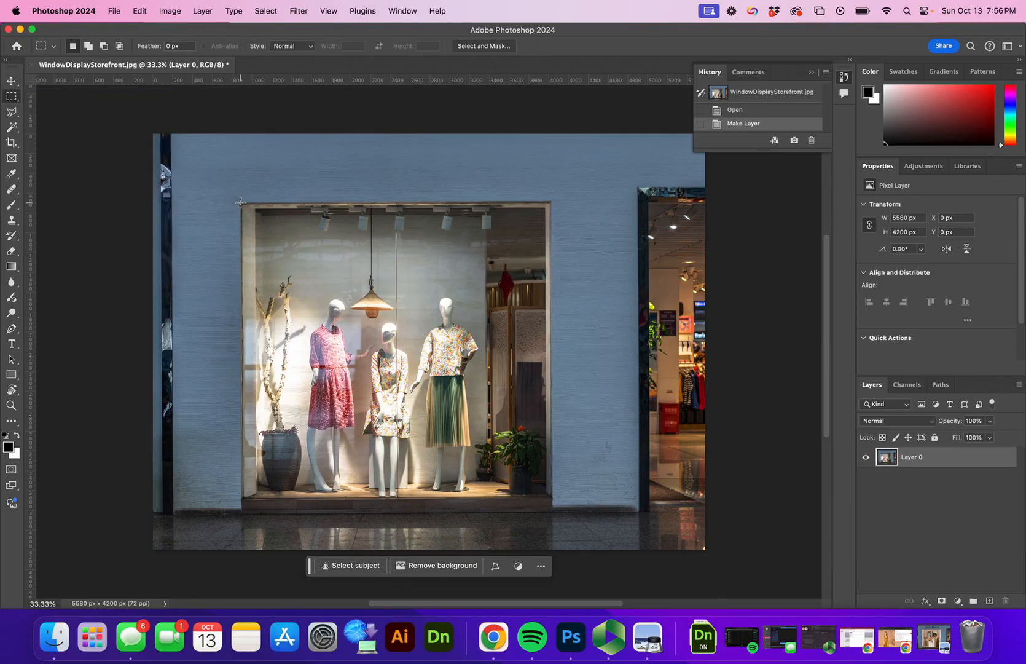
drag(241, 202, 550, 497)
key(Right)
key(Right)
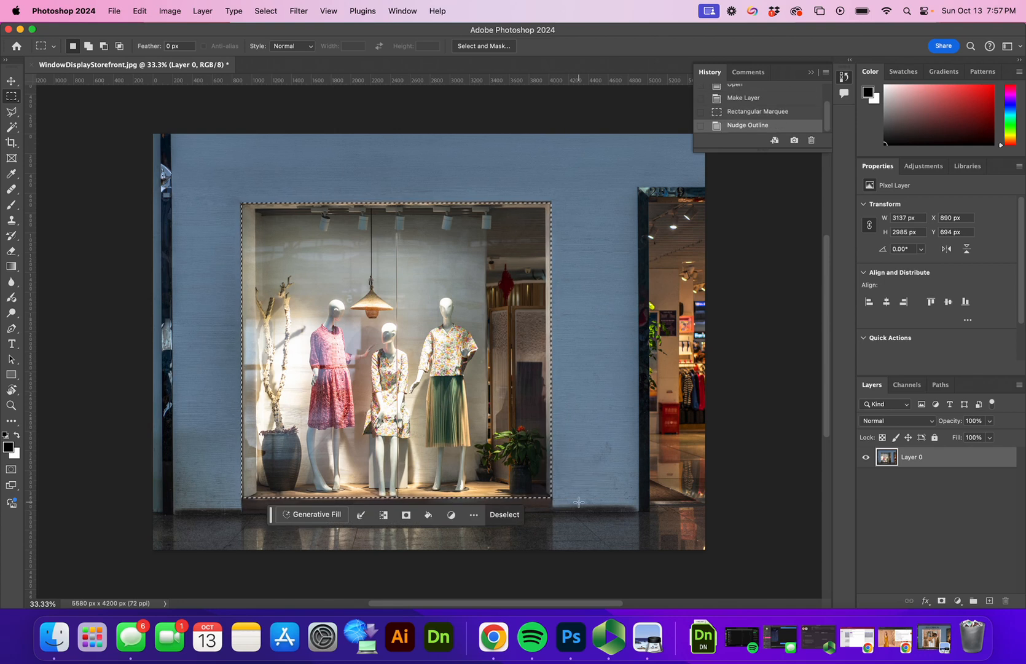
key(Delete)
key(super+d)
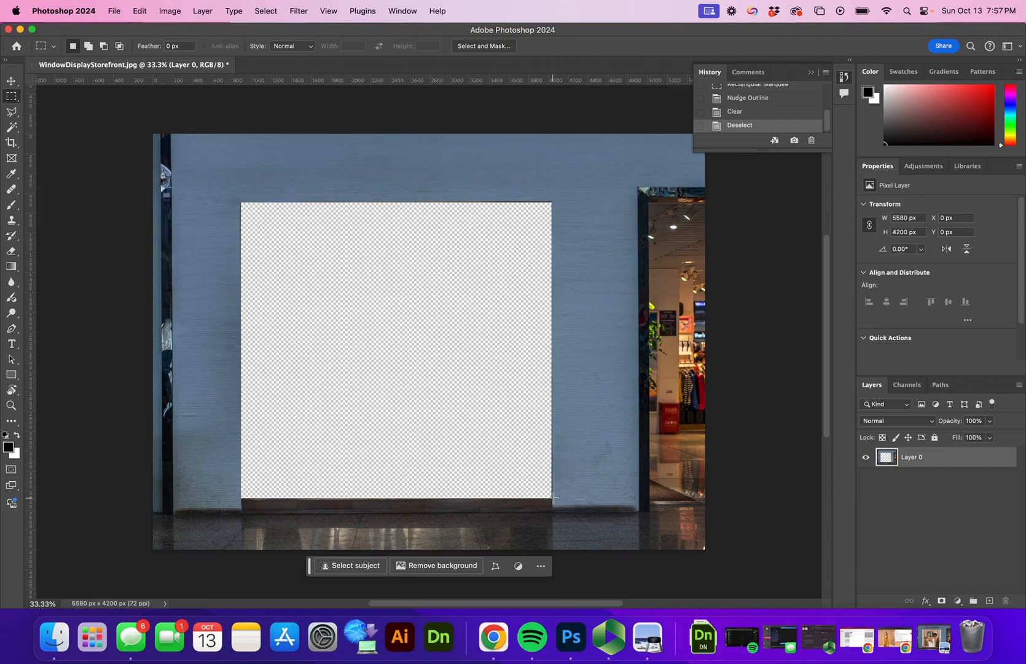
key(super+z)
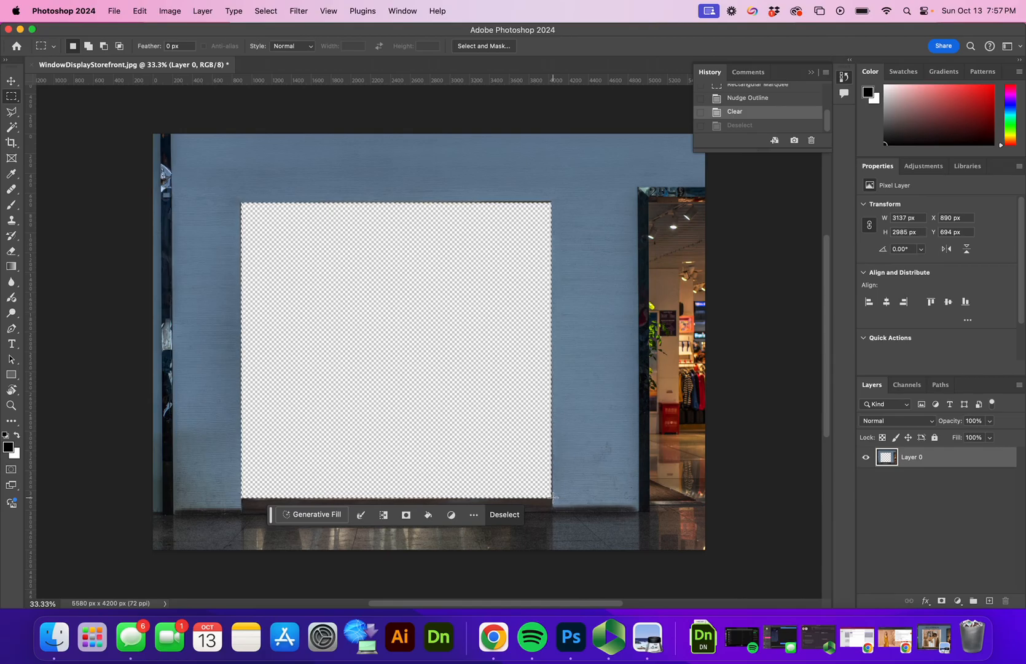
Step: Nudge the selection around the window frame and clear the remaining edge pixels
key(Right)
key(Delete)
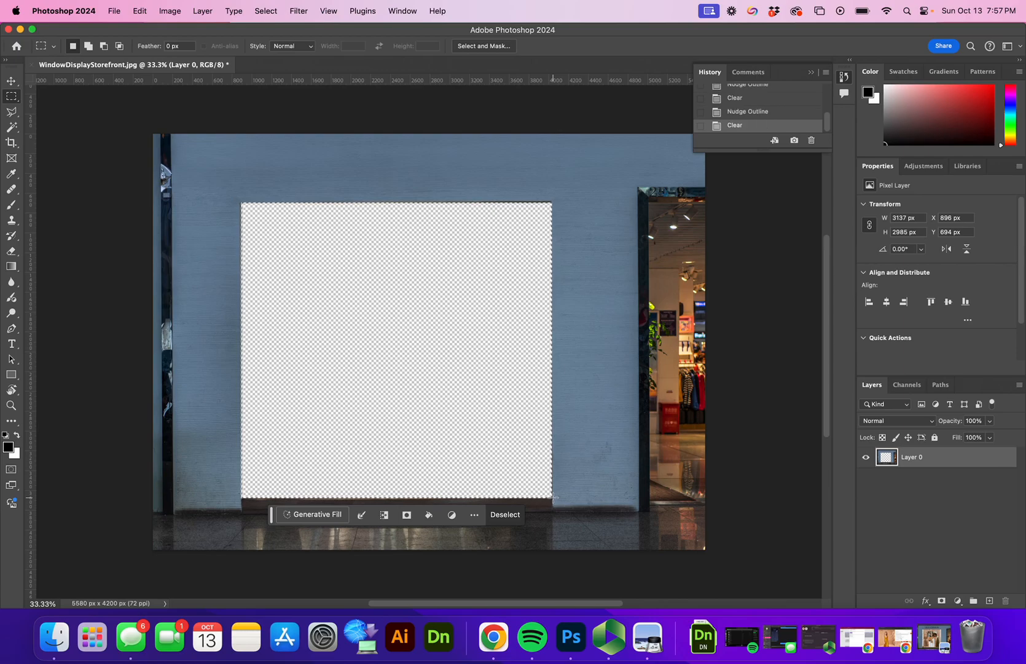
key(Left)
key(Left)
key(Left)
key(Left)
key(Left)
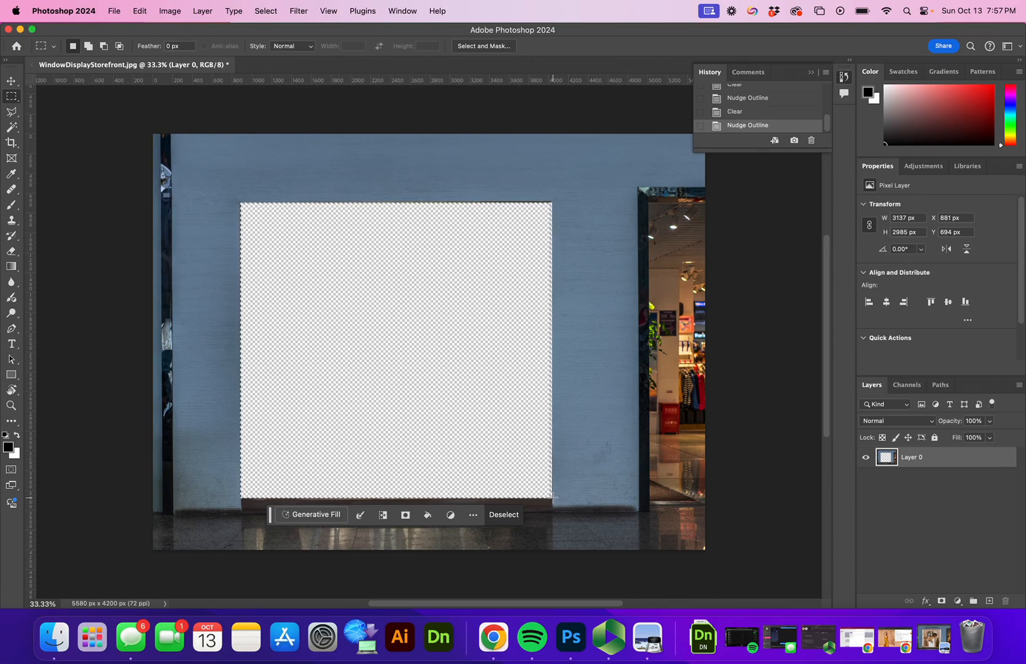
key(Right)
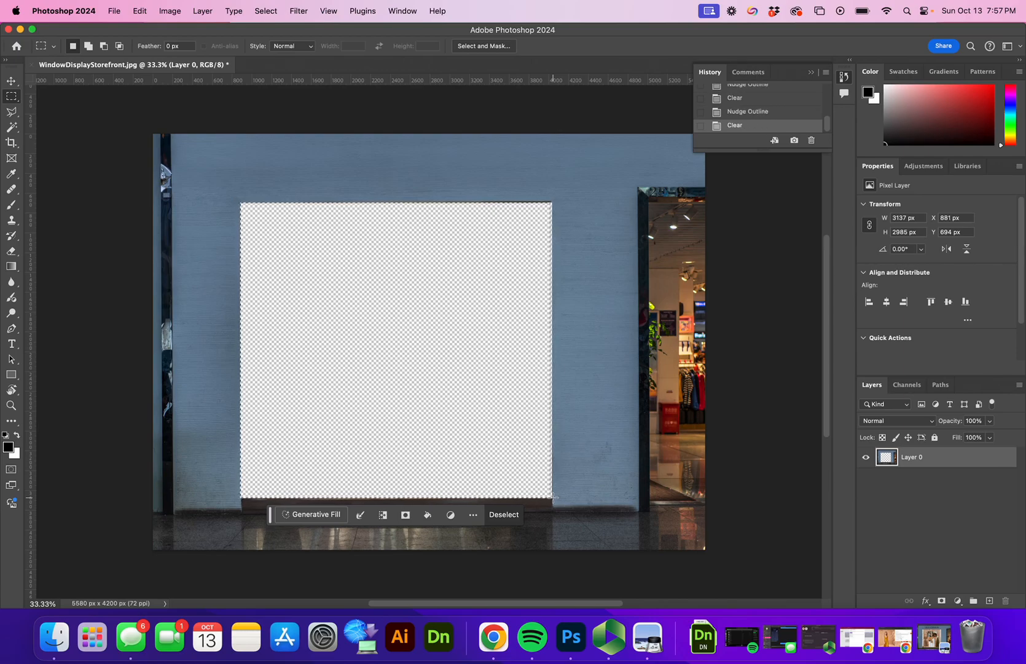
key(Left)
key(Left)
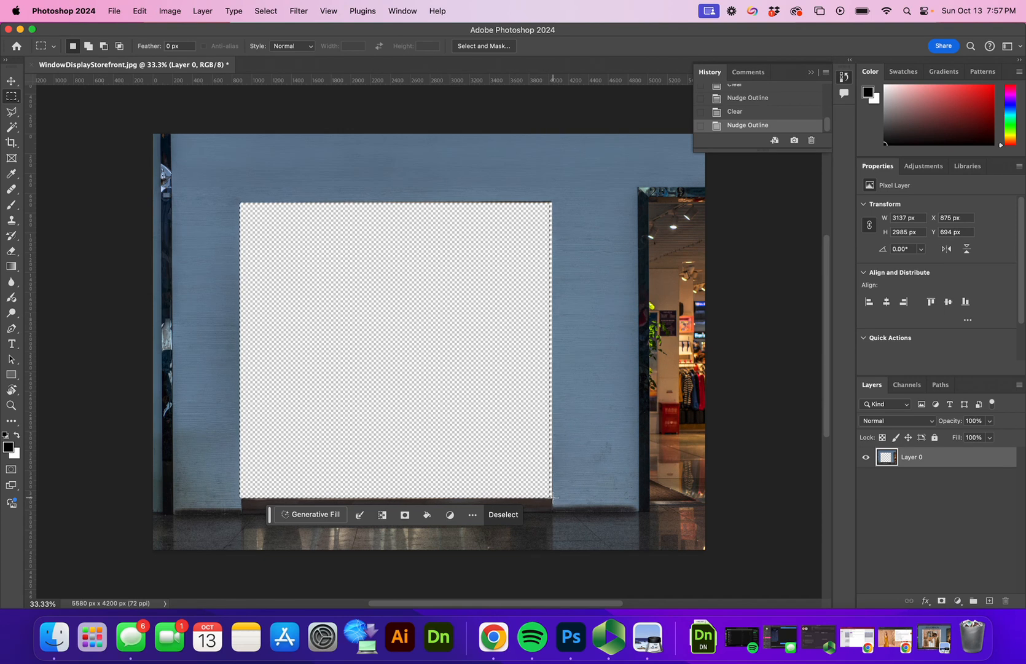
key(Up)
key(Up)
key(Up)
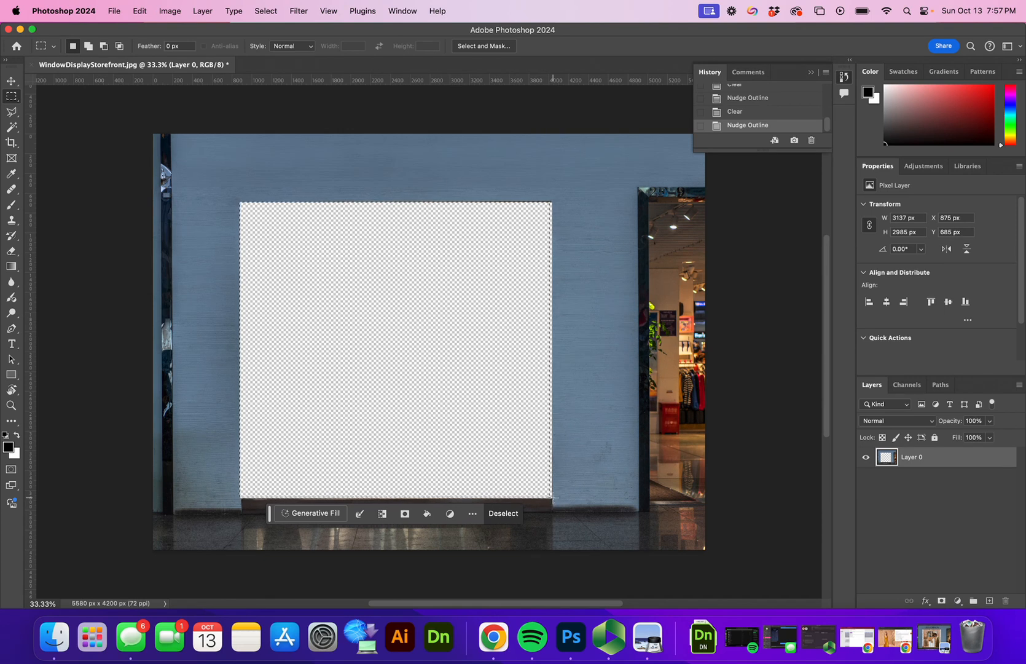
key(Right)
key(Right)
key(Right)
key(Right)
key(Right)
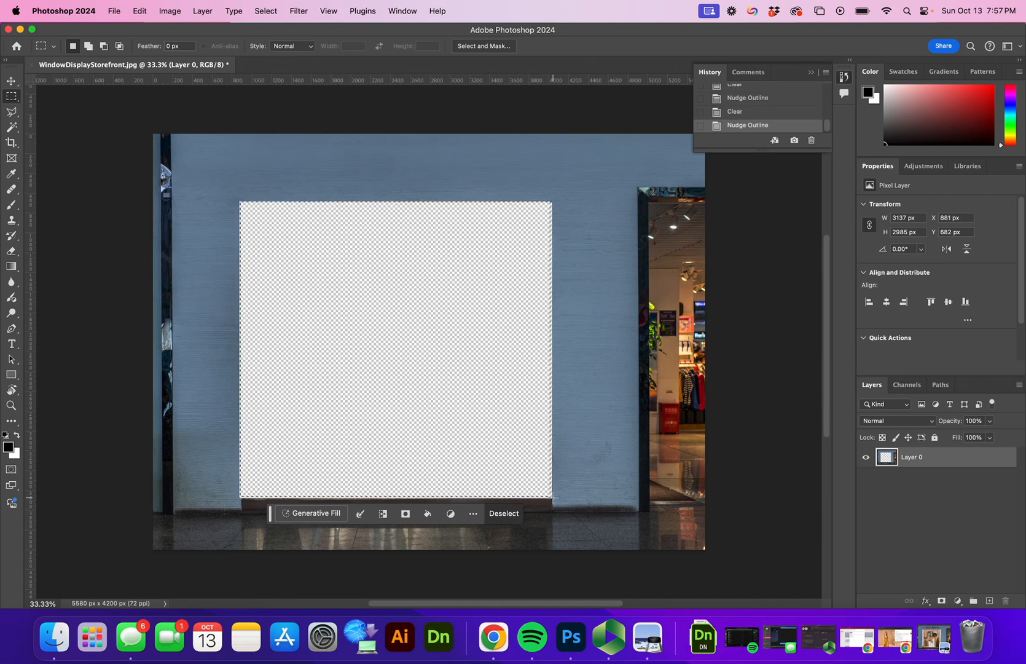
key(Delete)
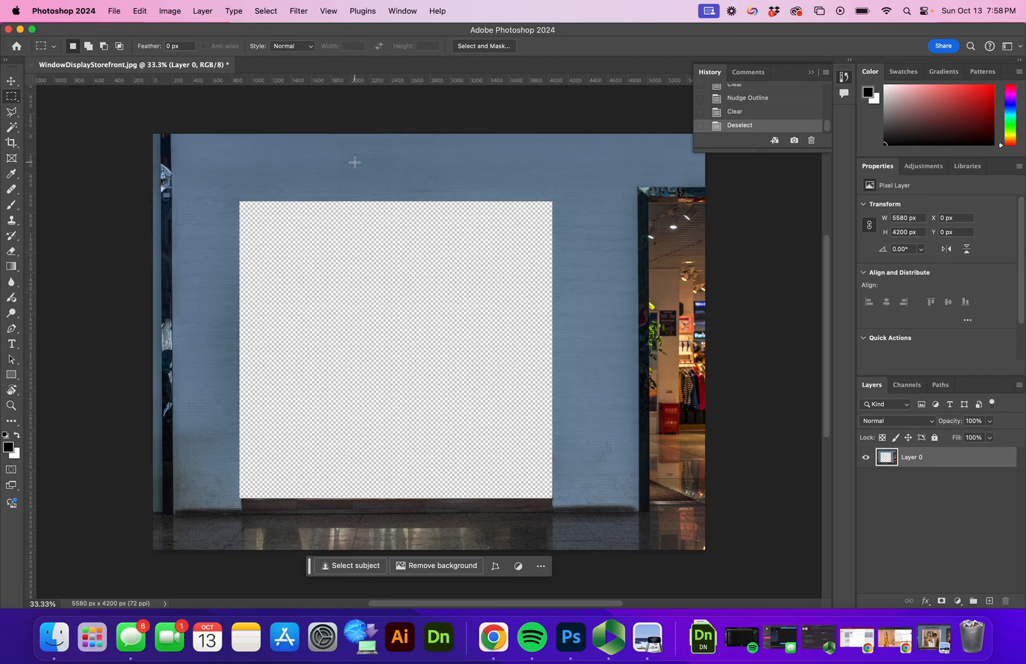
Step: Save as Photoshop format WindowDisplayUllaJohnson.psd, accepting Maximize Compatibility
click(114, 11)
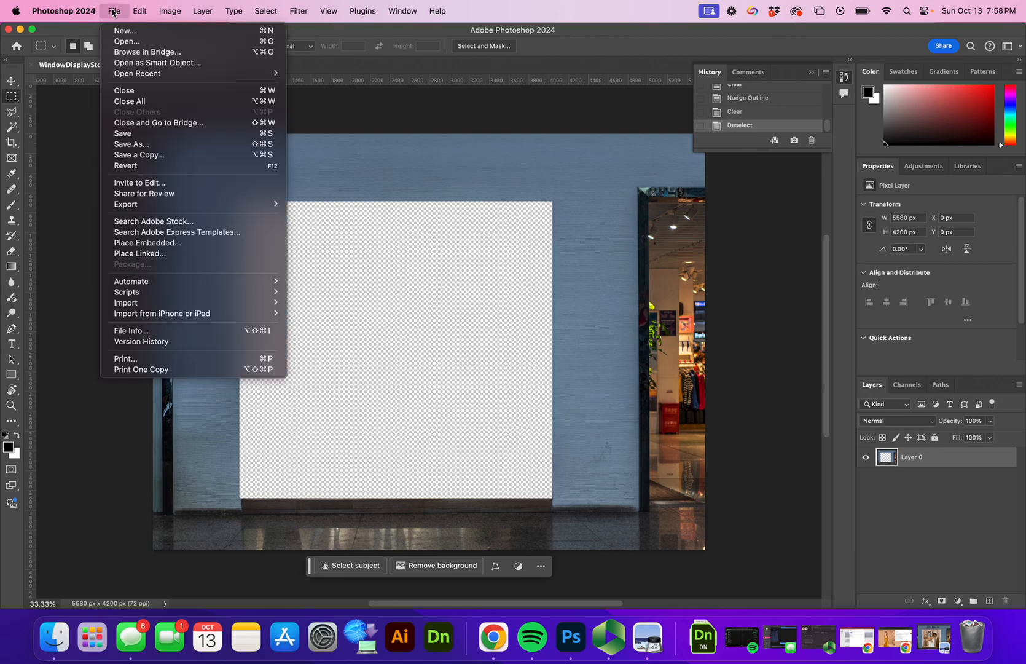
click(151, 150)
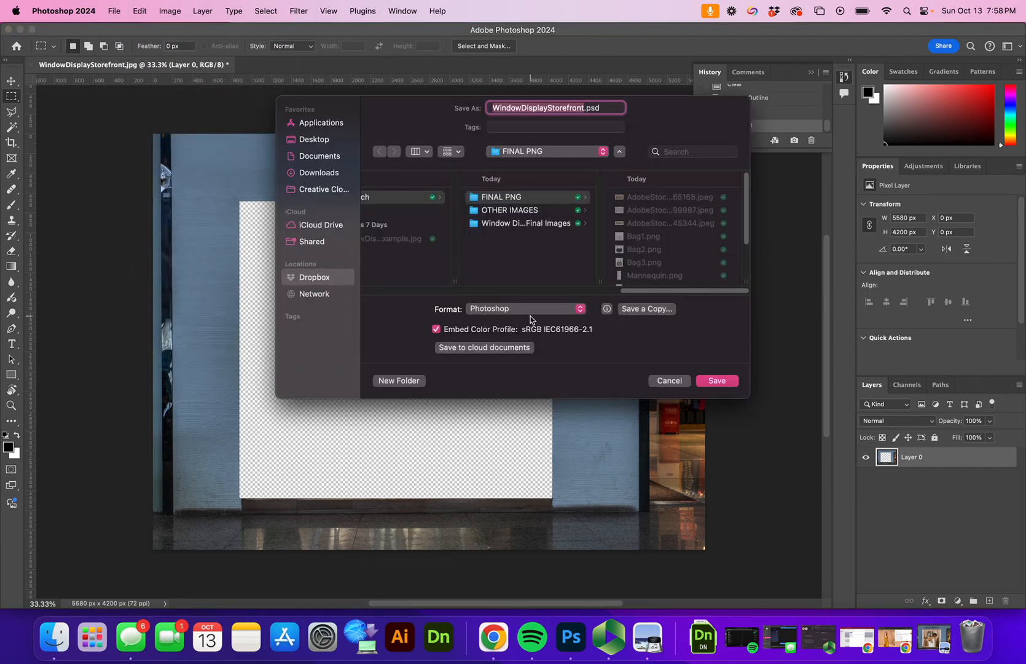
click(530, 316)
click(530, 314)
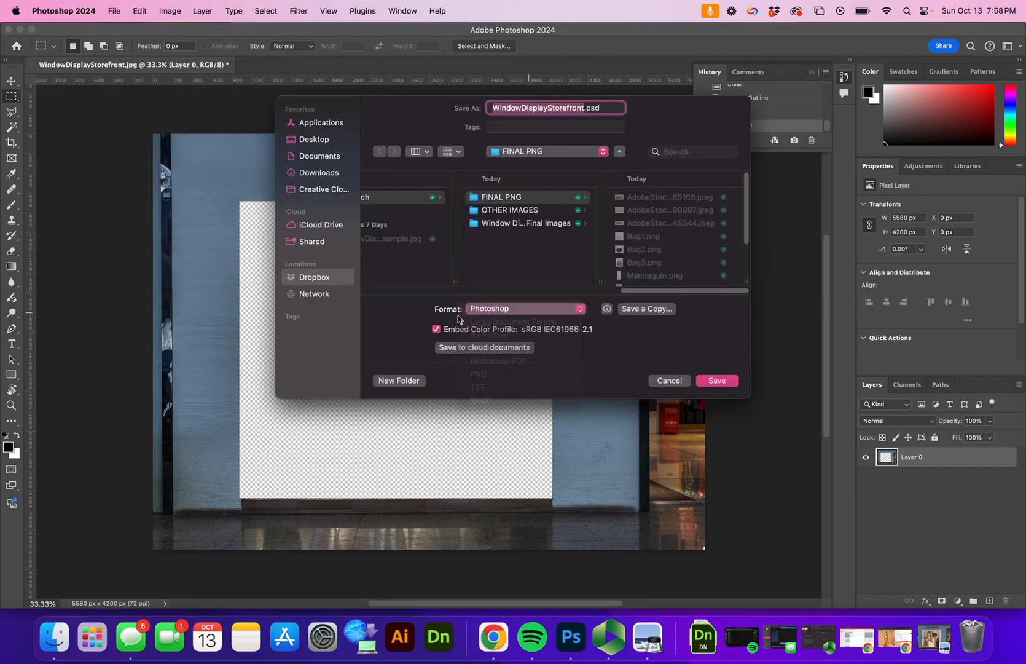
click(585, 108)
key(BackSpace)
key(BackSpace)
key(BackSpace)
key(BackSpace)
key(BackSpace)
key(BackSpace)
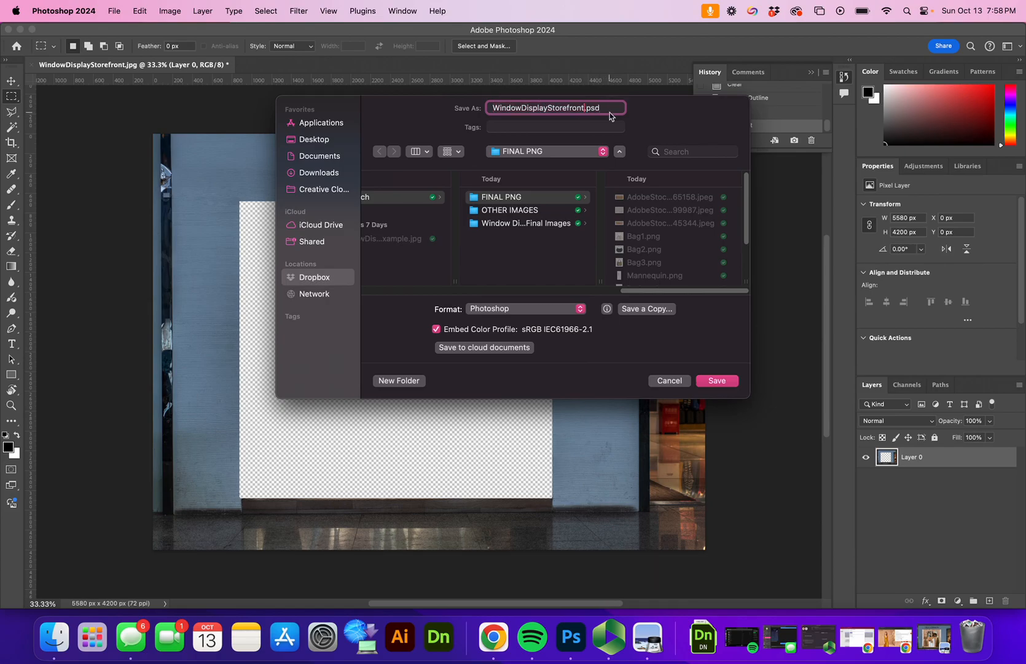
key(BackSpace)
key(BackSpace)
key(BackSpace)
key(BackSpace)
text(UlllaJohnson)
key(Return)
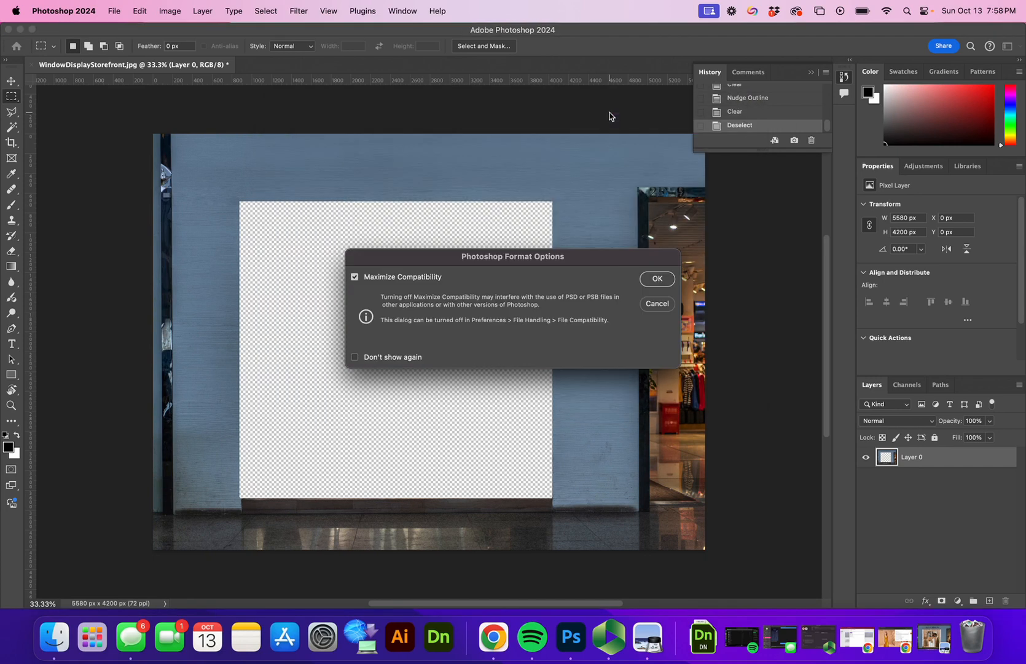
key(Return)
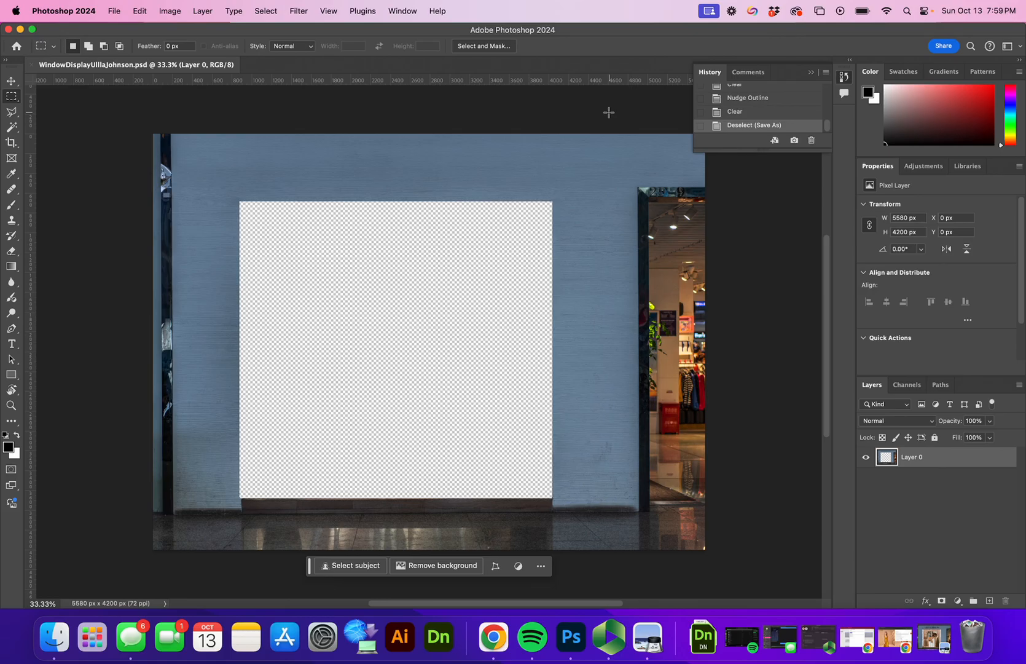
Step: Embed the AdobeStock_618599987.jpeg floral image and scale it over the panel's top-left
click(112, 11)
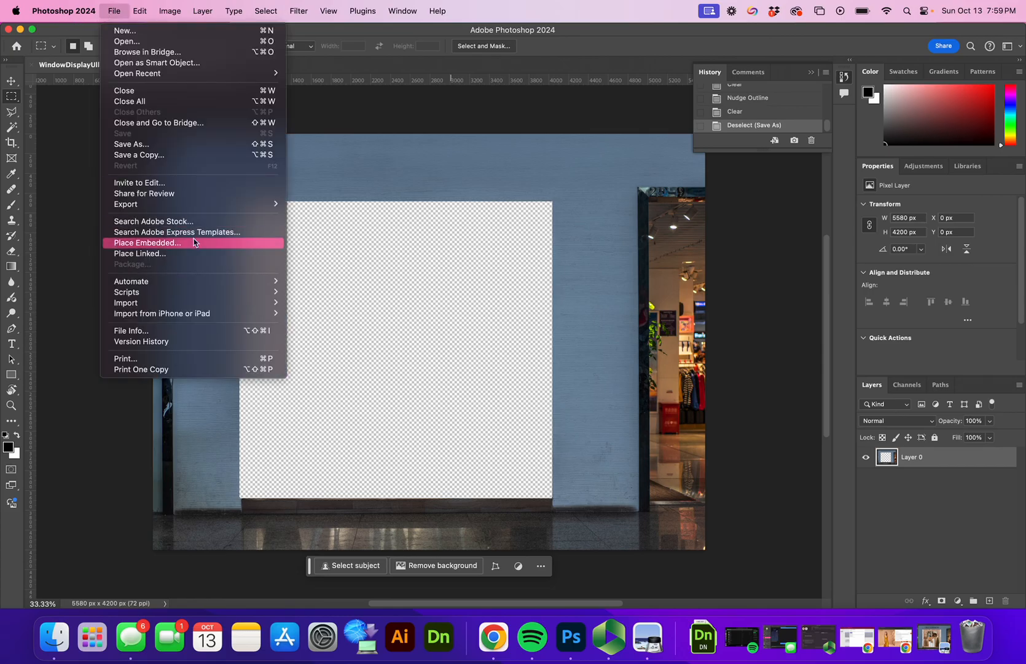
click(171, 244)
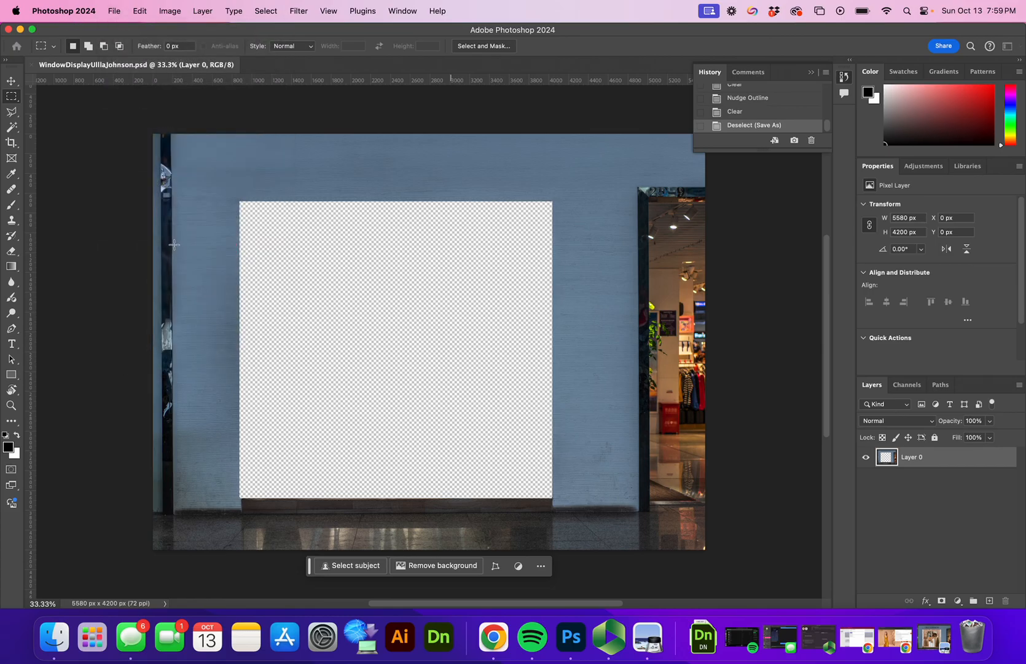
click(559, 138)
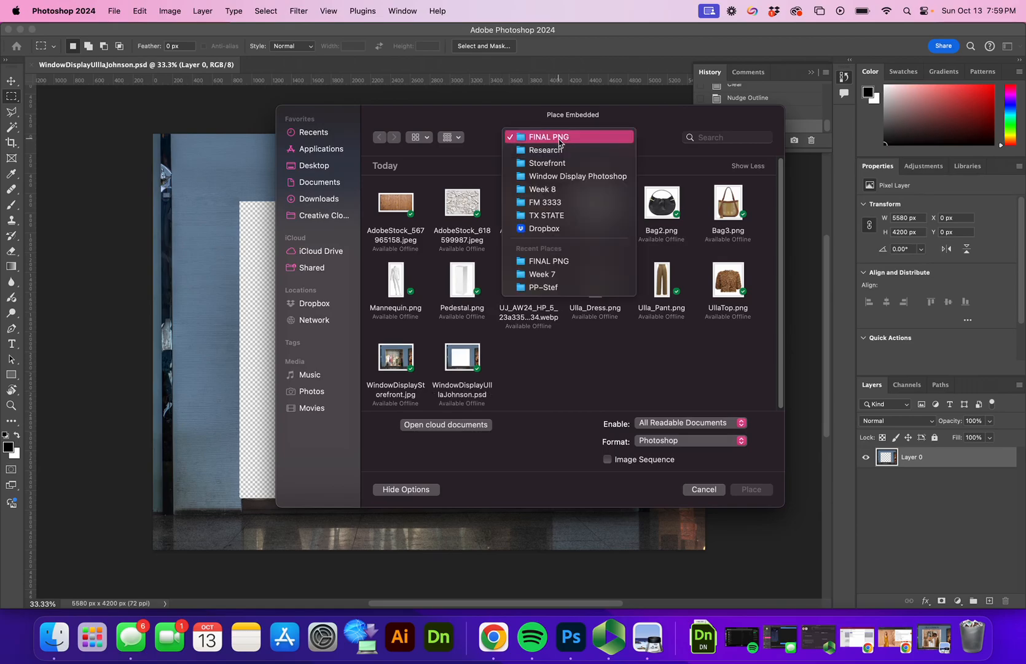
click(559, 138)
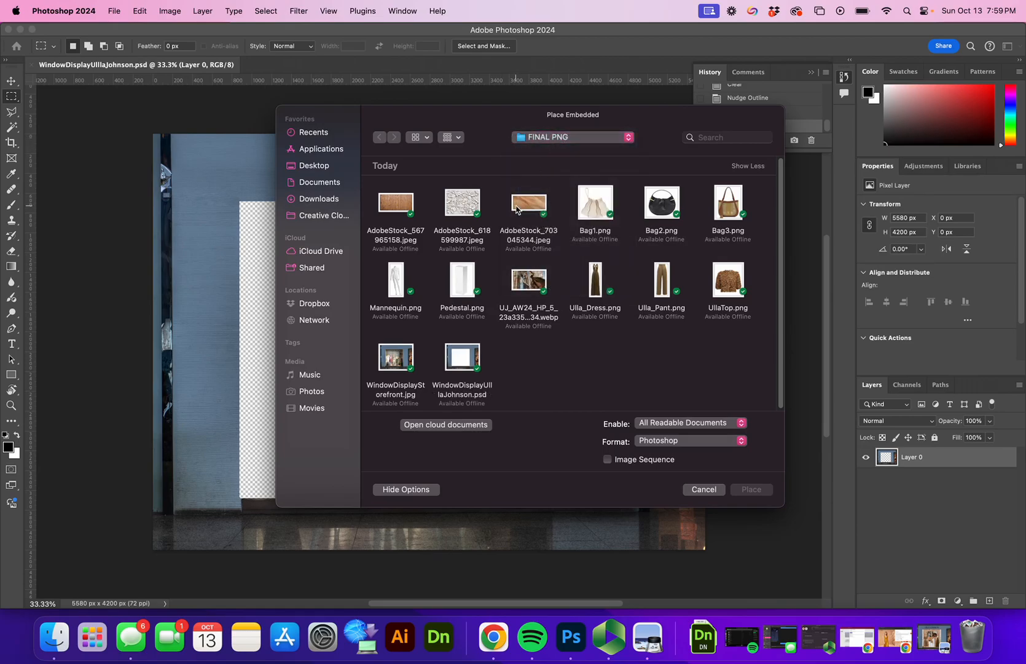
click(464, 202)
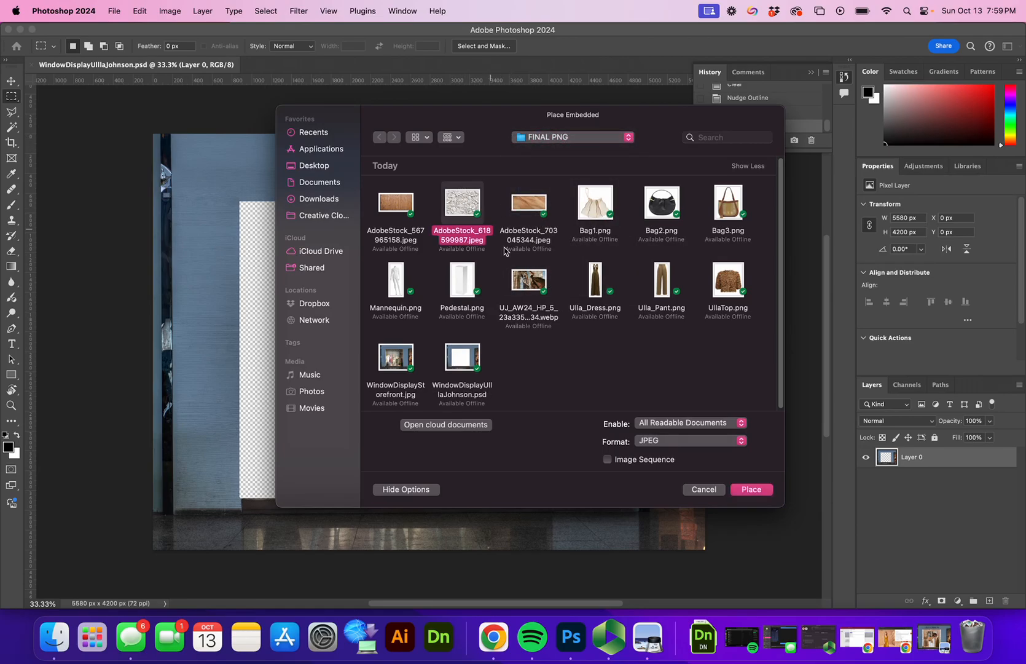
click(754, 490)
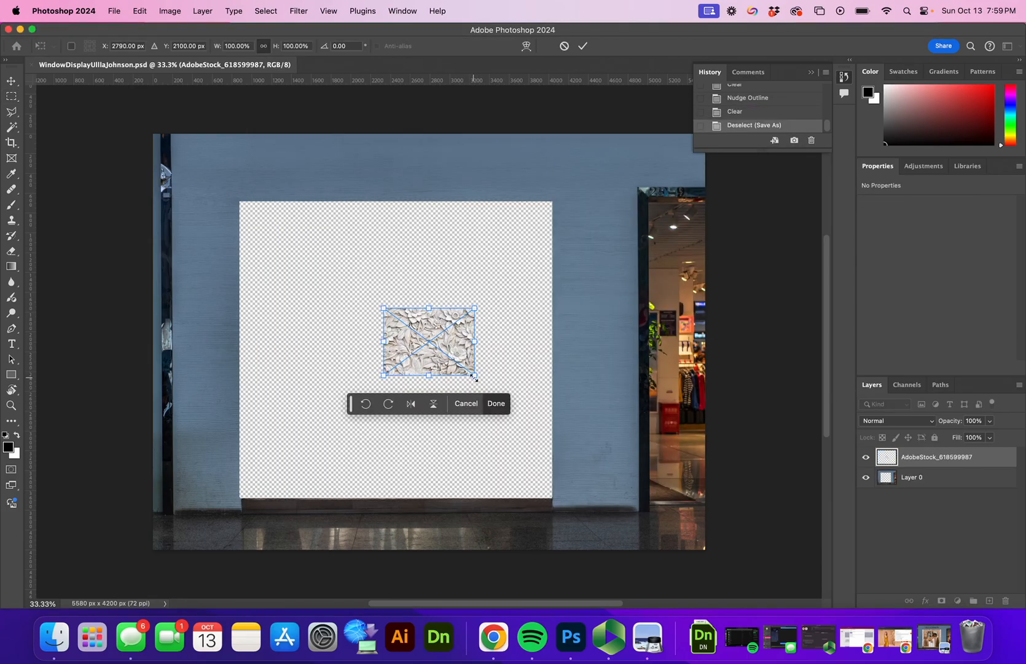
drag(475, 377, 791, 589)
drag(636, 494, 462, 388)
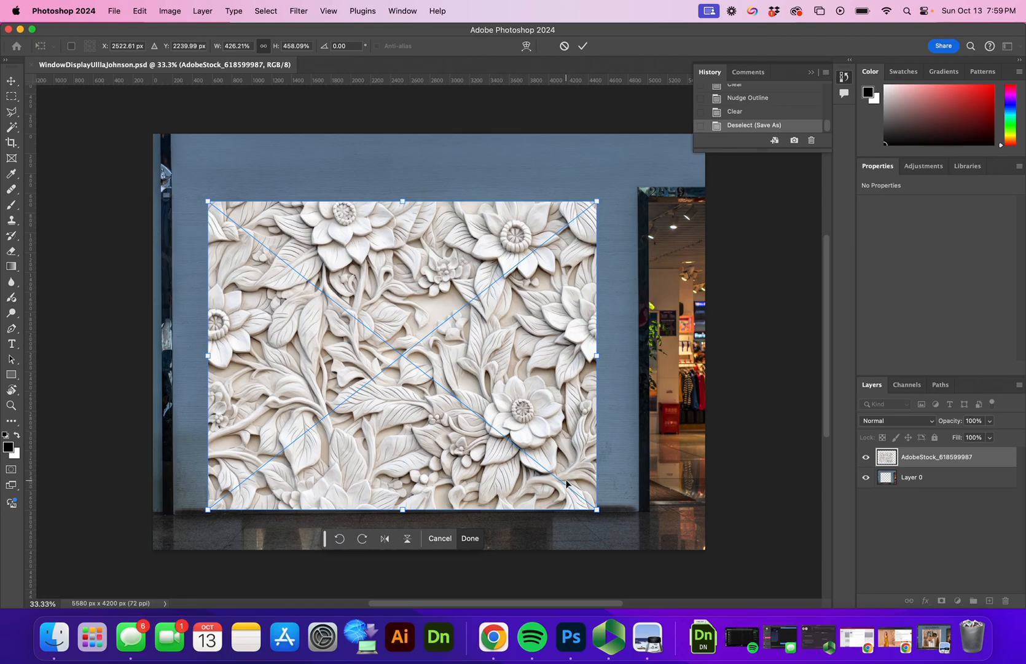
drag(597, 509, 372, 284)
drag(289, 284, 308, 286)
drag(364, 312, 412, 369)
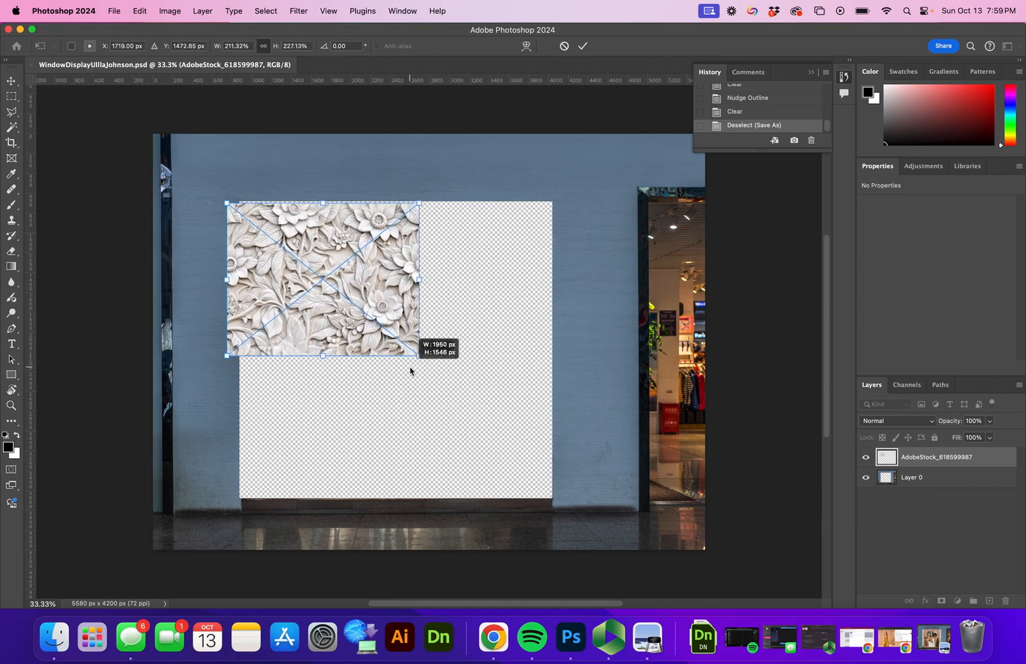
click(582, 46)
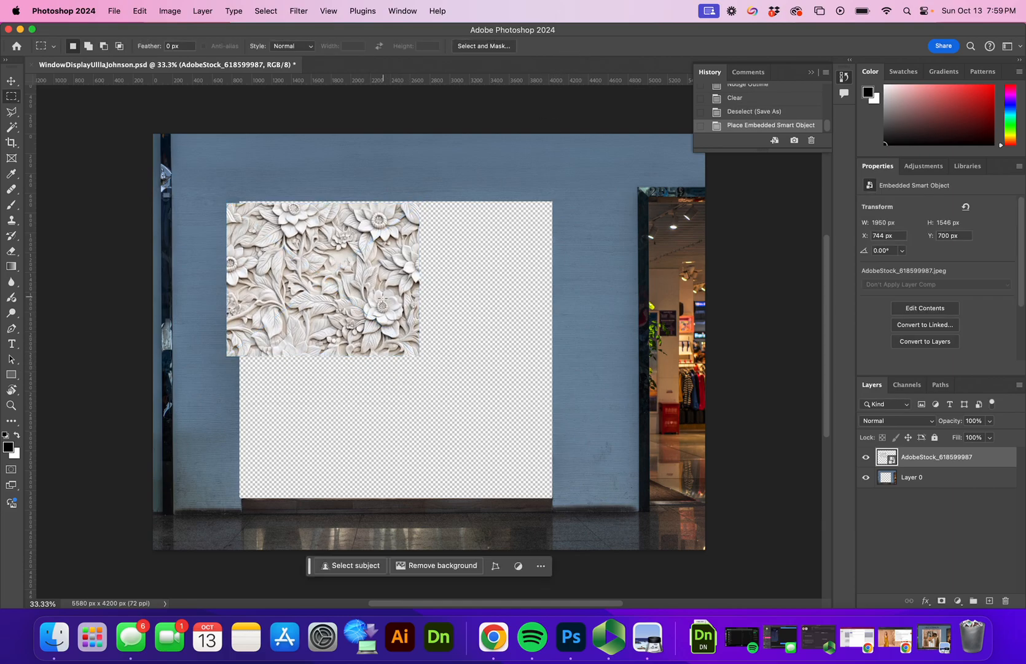
Step: Copy the floral tile to the right and duplicate another copy into the lower right
key(v)
drag(356, 322, 354, 317)
drag(354, 317, 353, 324)
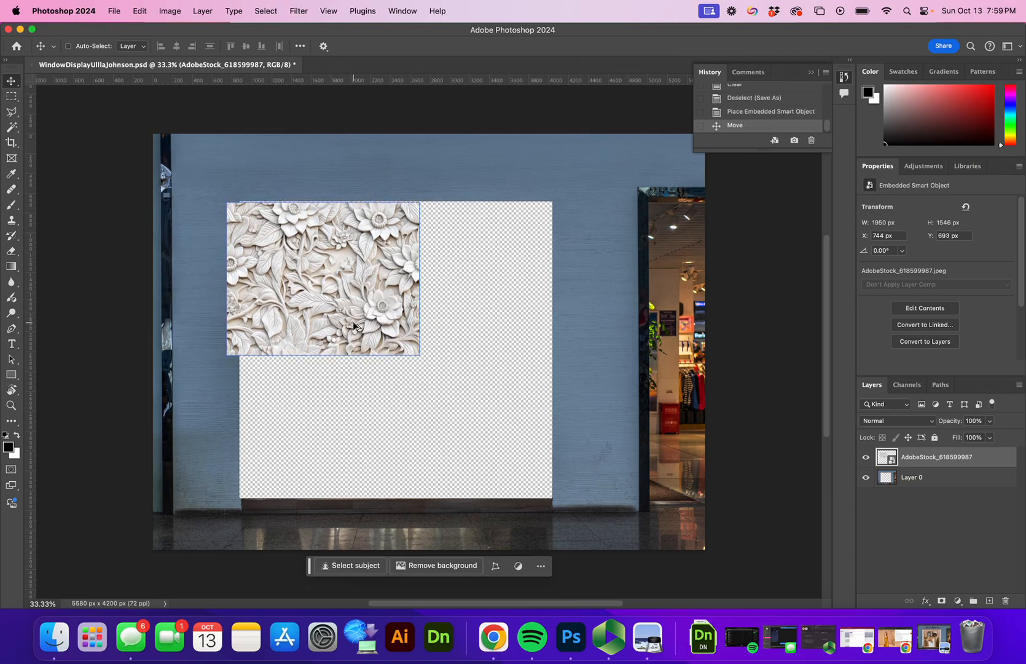
drag(353, 320, 583, 319)
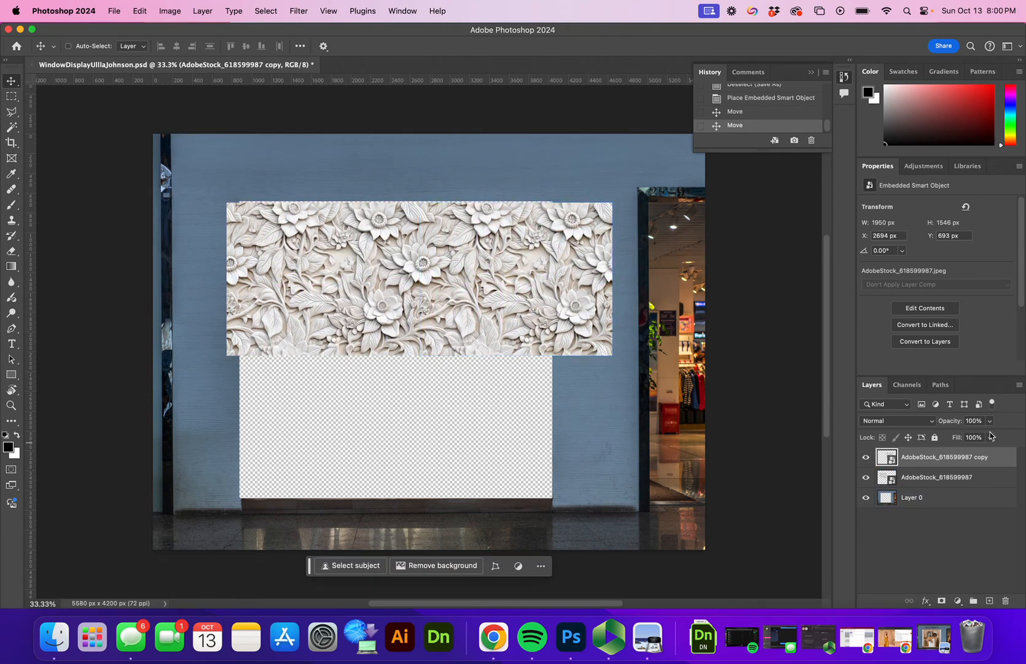
click(1020, 385)
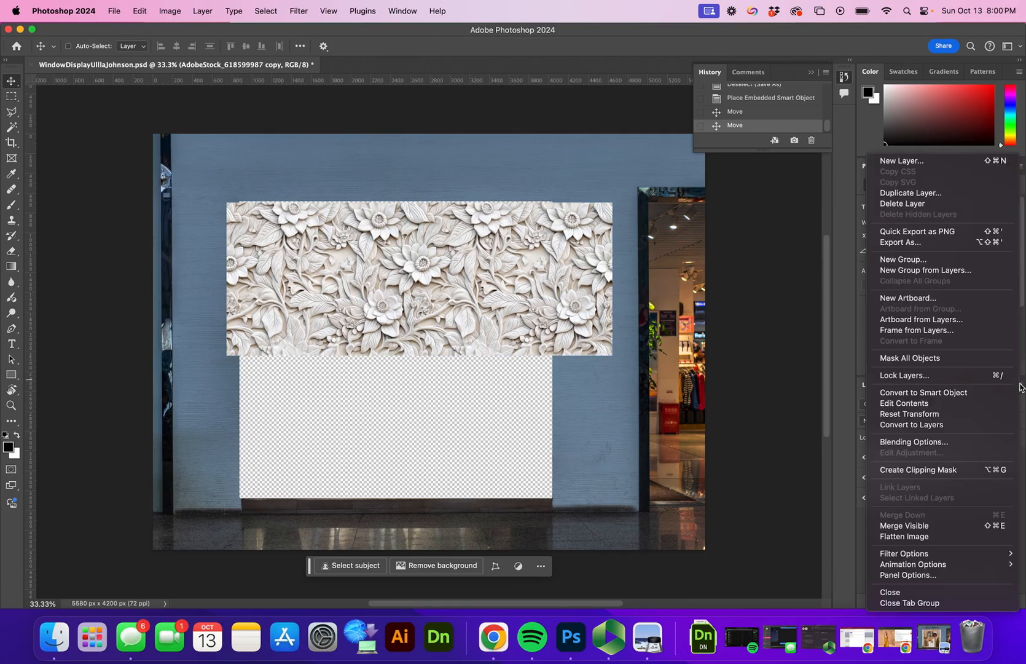
click(920, 195)
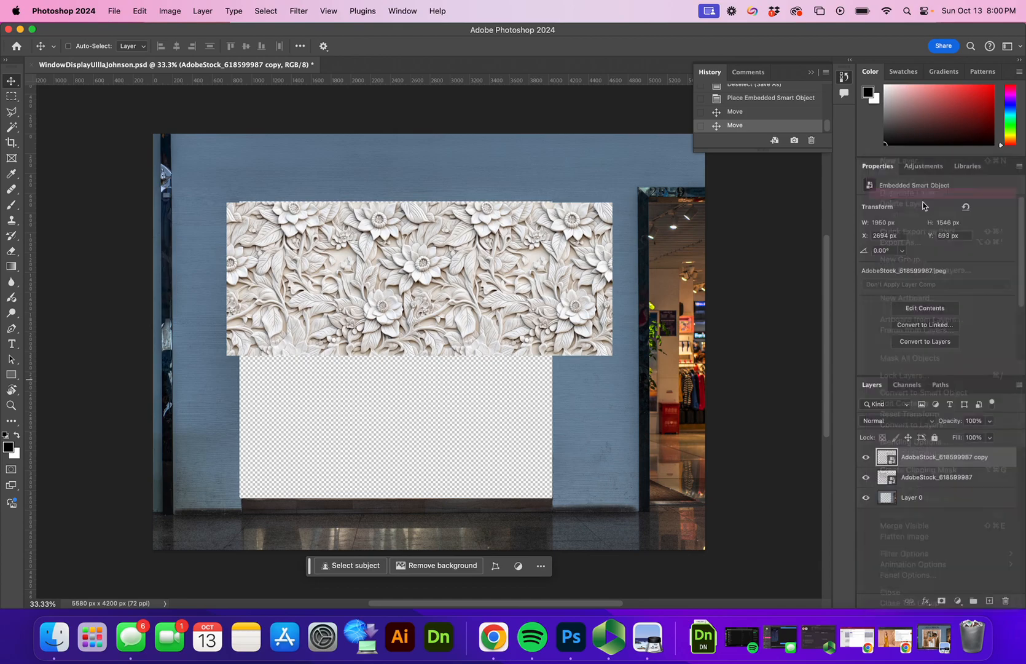
click(616, 280)
drag(491, 287, 505, 457)
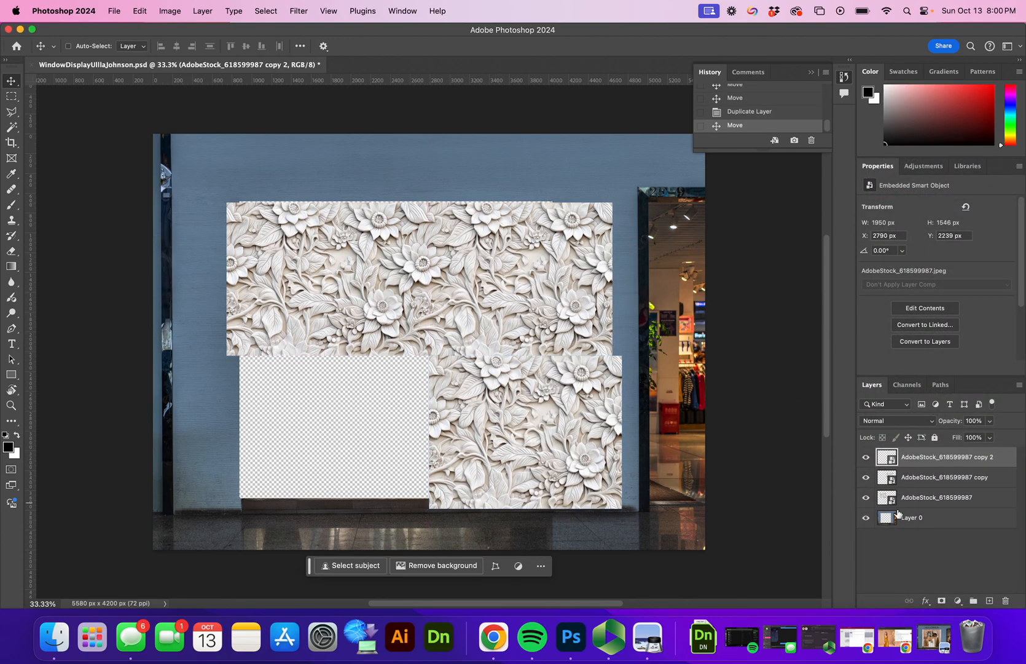
Step: Copy a floral tile into the lower-left area, aligned beneath the top-left tile
click(379, 320)
drag(380, 320, 399, 421)
drag(514, 490, 323, 403)
mouse_move(494, 432)
mouse_down()
mouse_move(485, 430)
mouse_move(494, 433)
mouse_up()
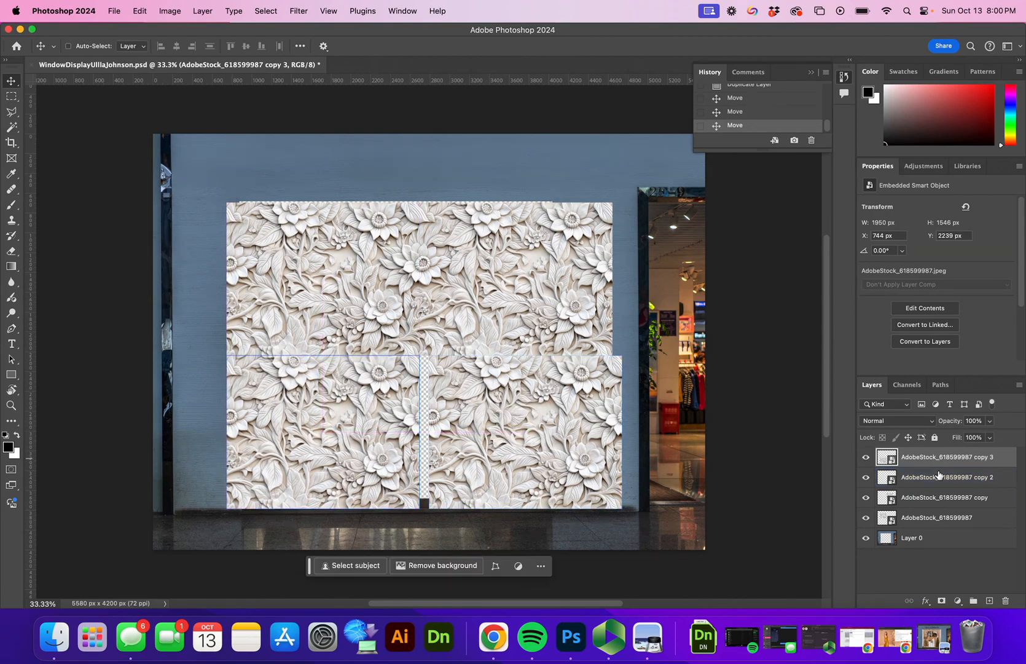
Step: Butt the lower-right tile against the lower-left one and select all four floral tile layers
click(939, 498)
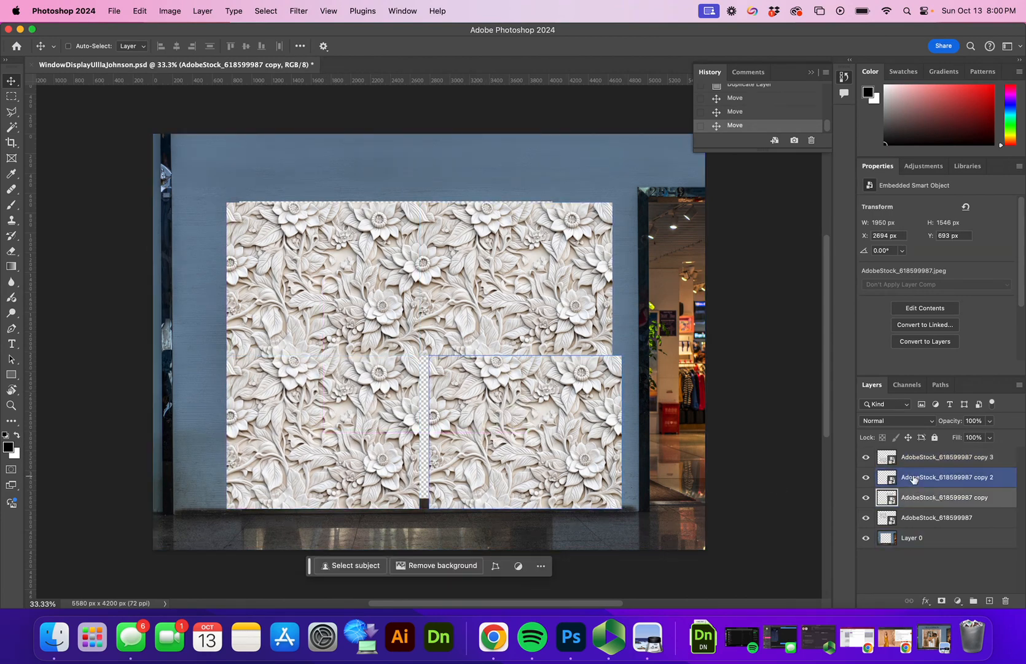
super+click(583, 443)
drag(583, 443, 574, 443)
super+click(621, 425)
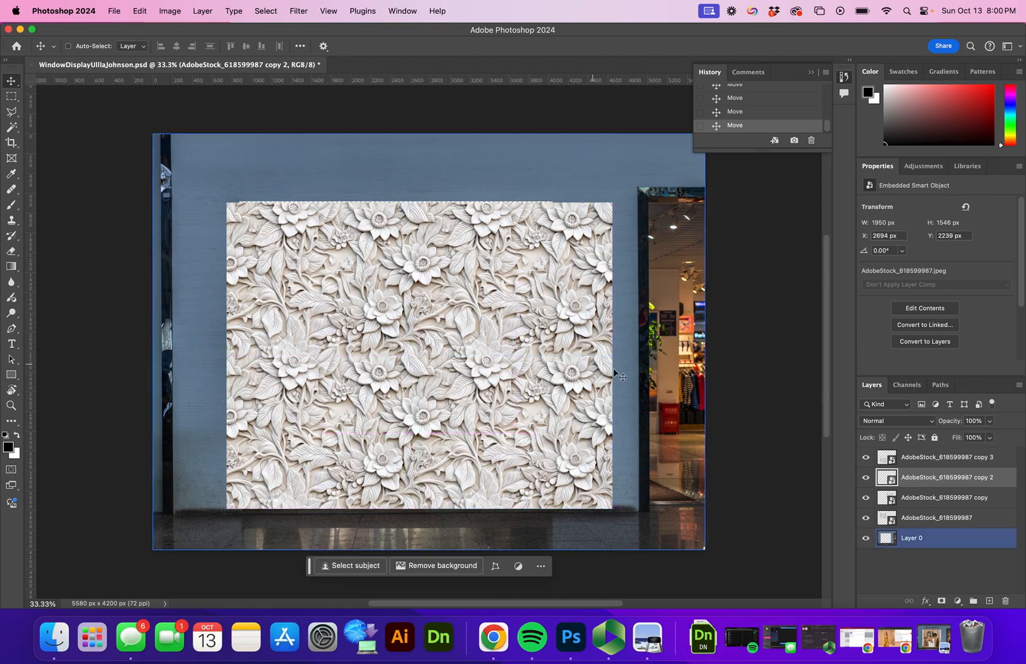
click(933, 516)
click(937, 497)
click(958, 456)
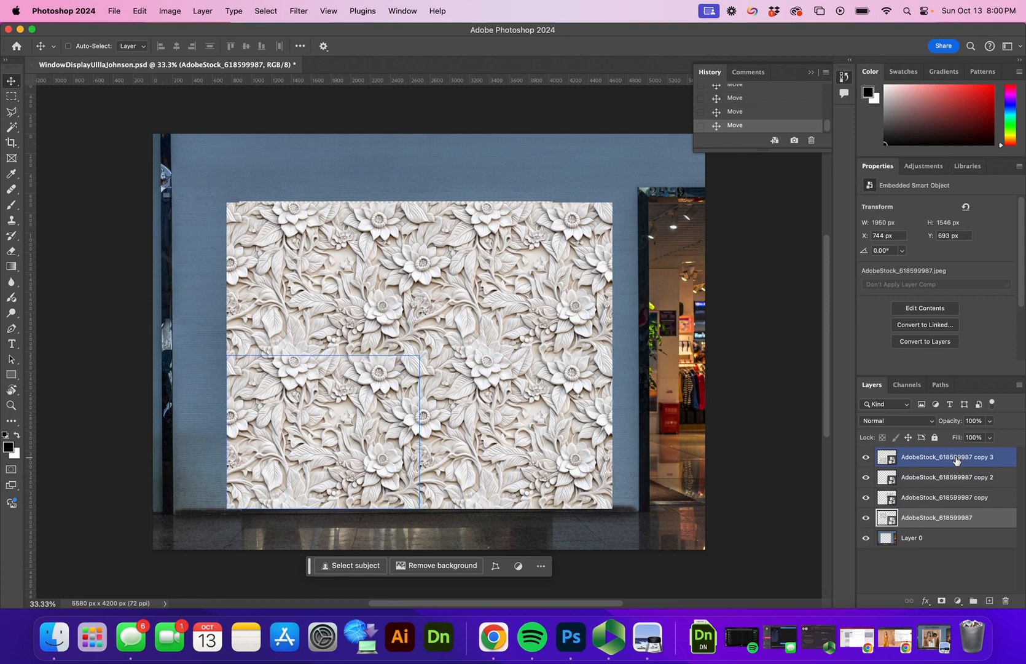
shift+click(956, 460)
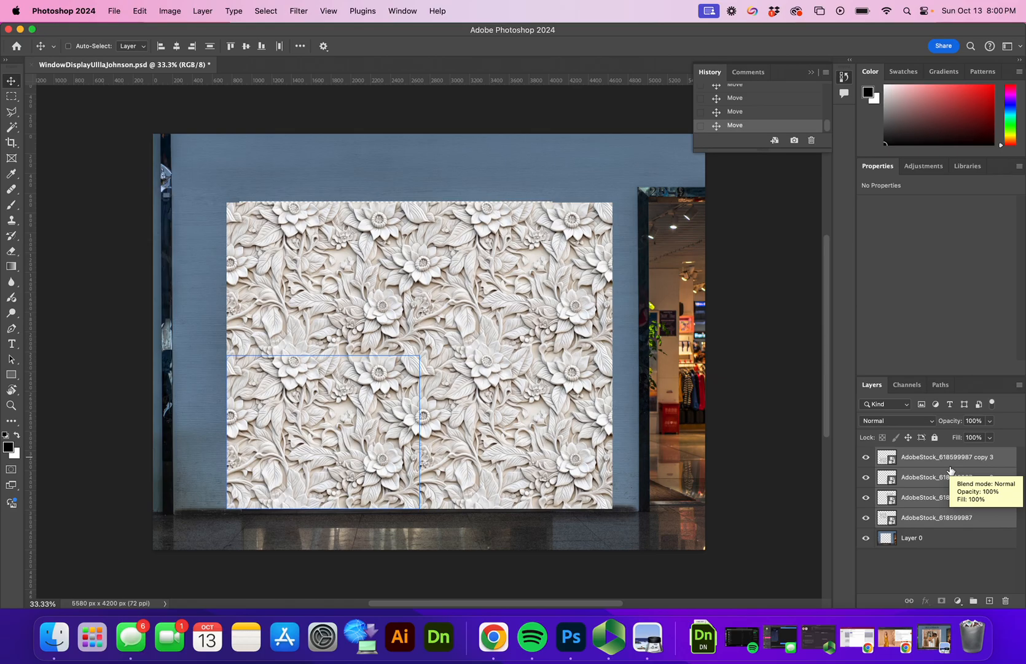
Step: Group the four floral layers with Cmd+G, name the group Floral Background, and hide it
click(1020, 385)
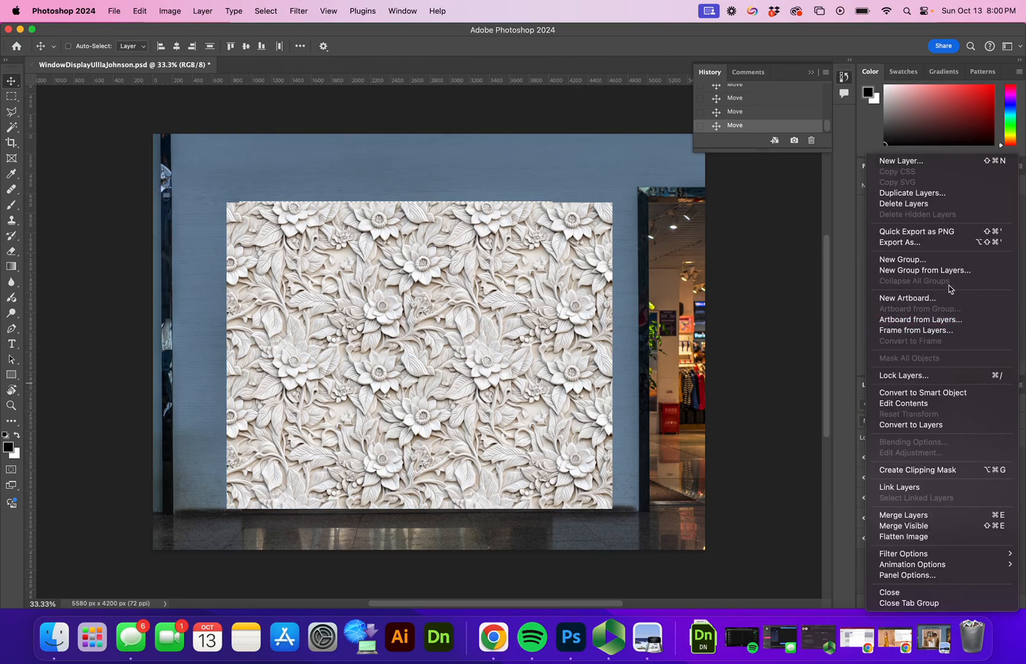
key(Escape)
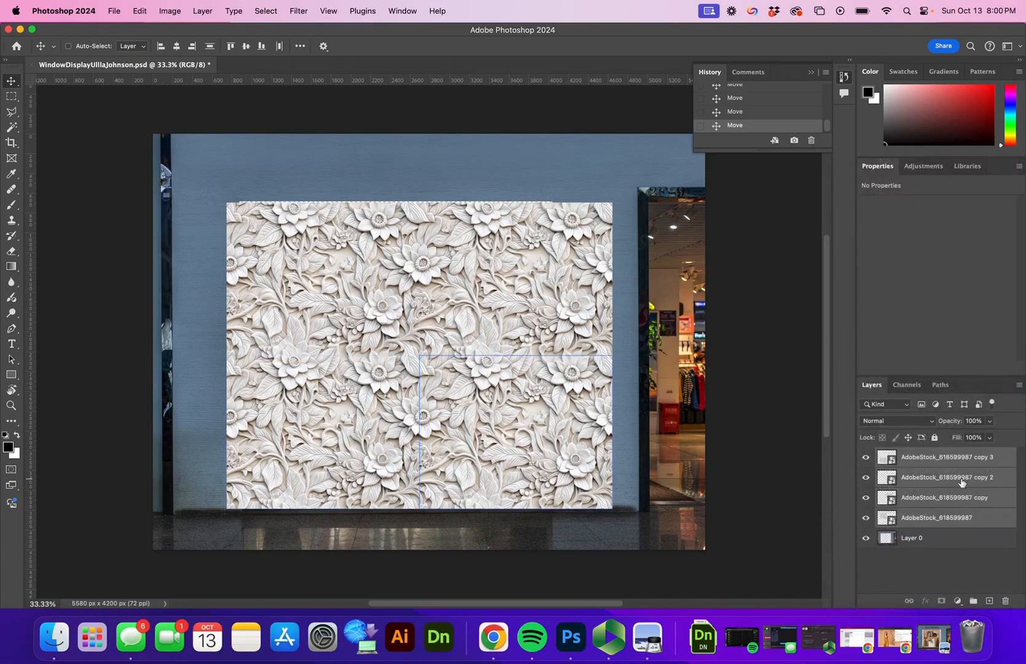
key(super+g)
click(963, 481)
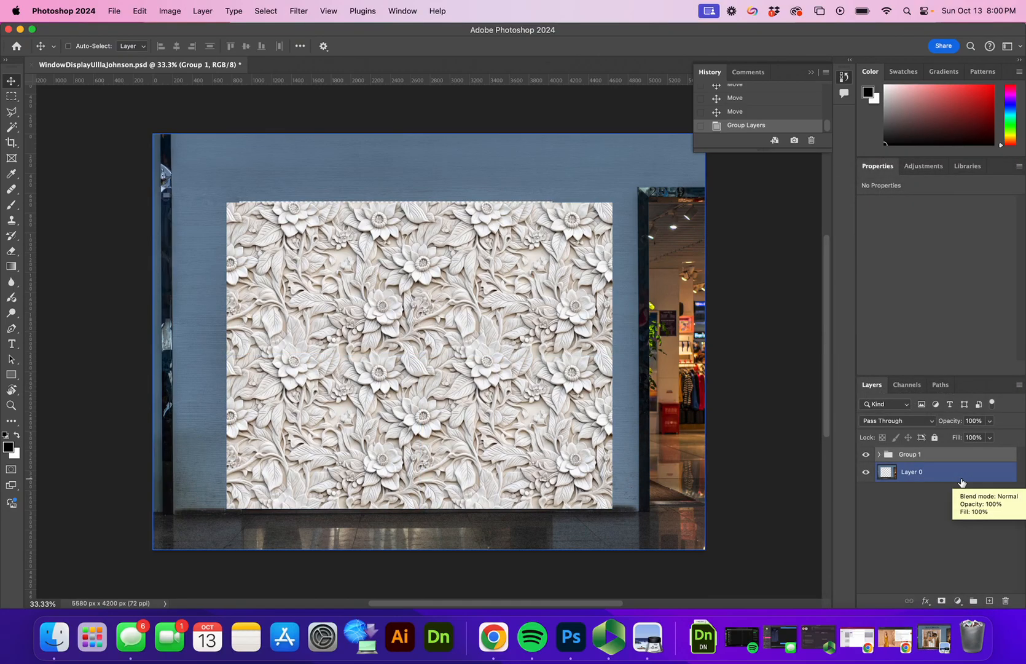
click(901, 456)
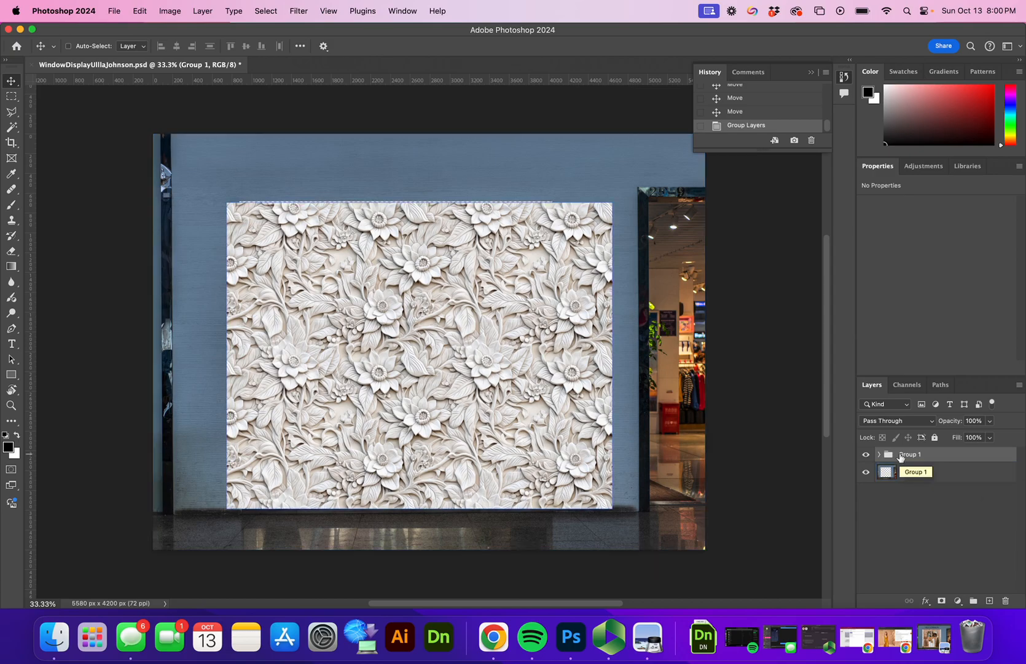
double_click(905, 455)
text(Floral Background)
key(Return)
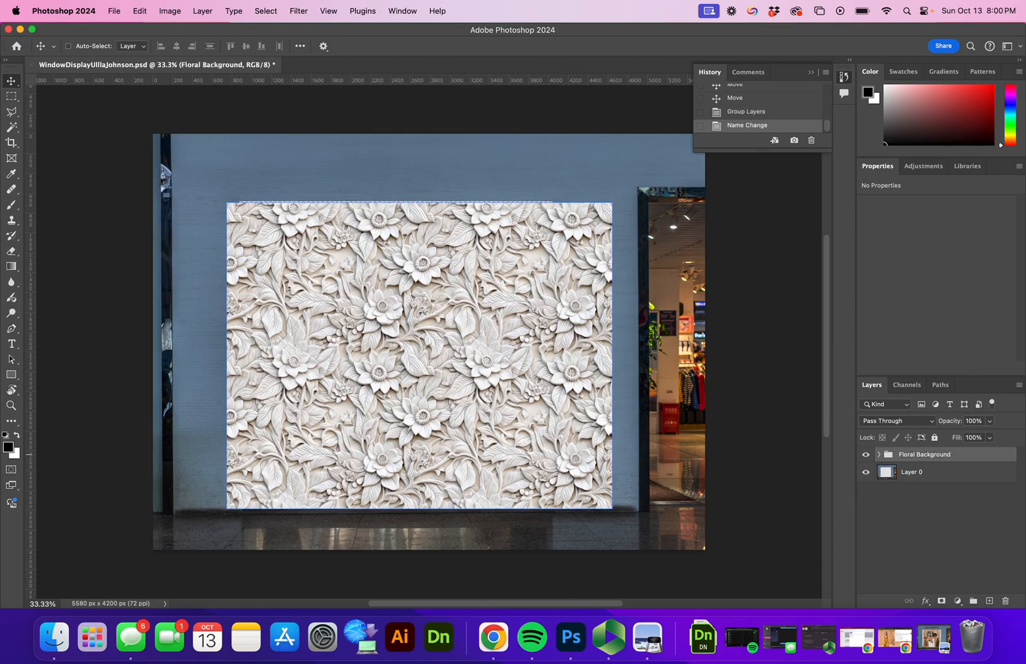
click(866, 455)
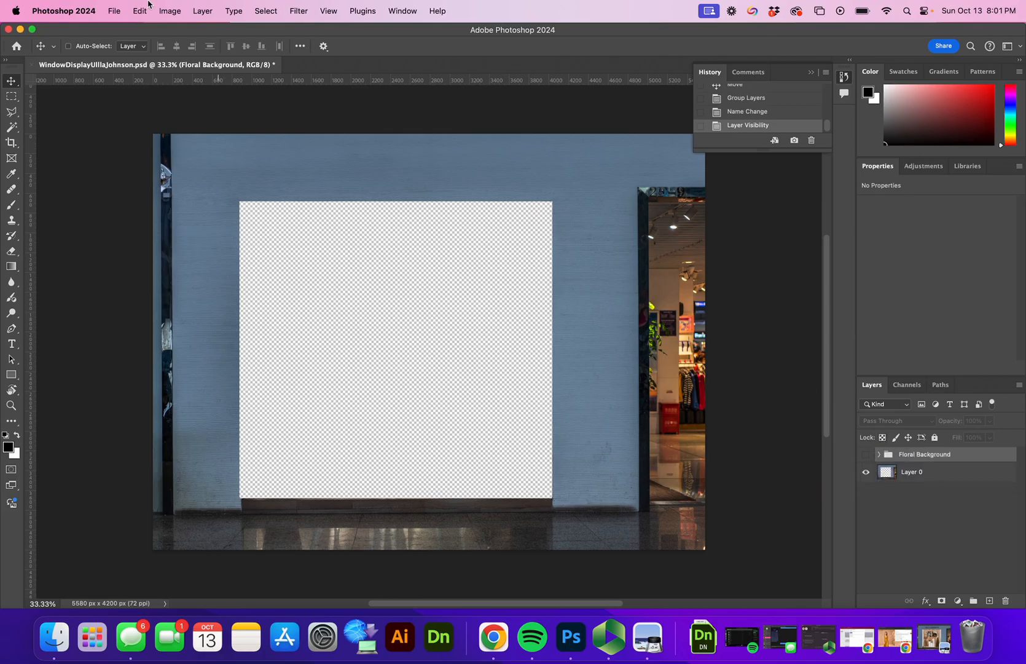
Step: Embed the AdobeStock_567965158 wood-slat image, scale it over the window, and move it below Layer 0
click(115, 11)
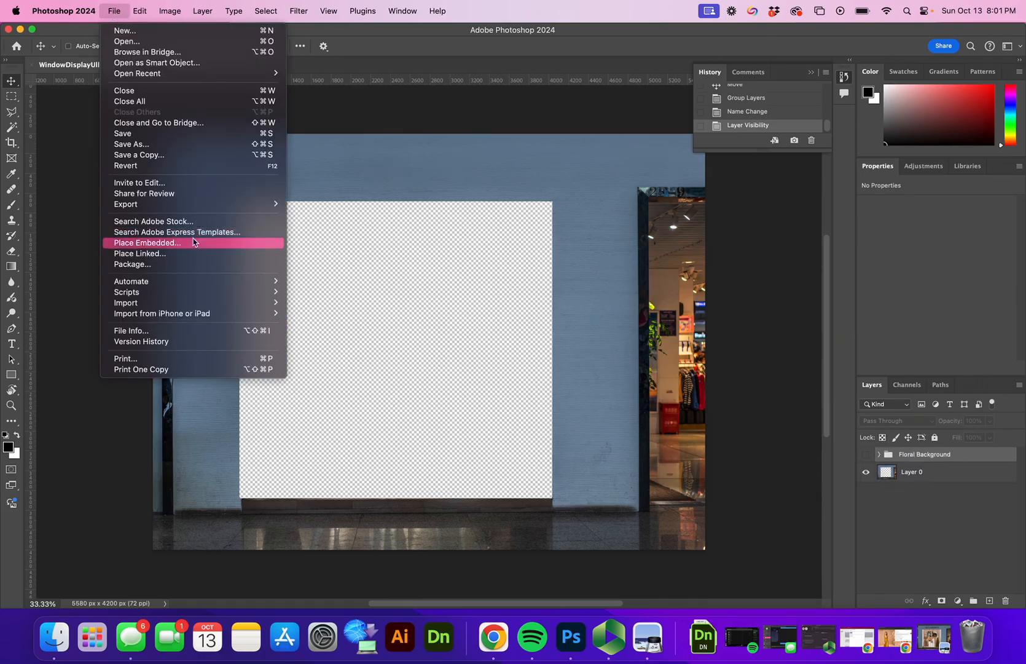
click(193, 243)
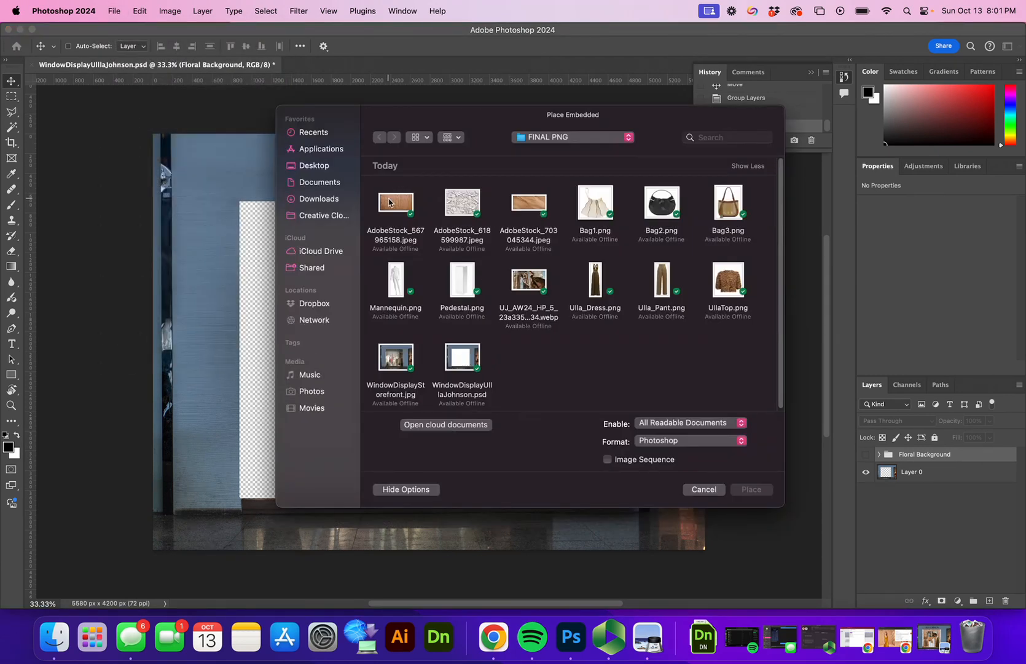
click(389, 201)
click(745, 490)
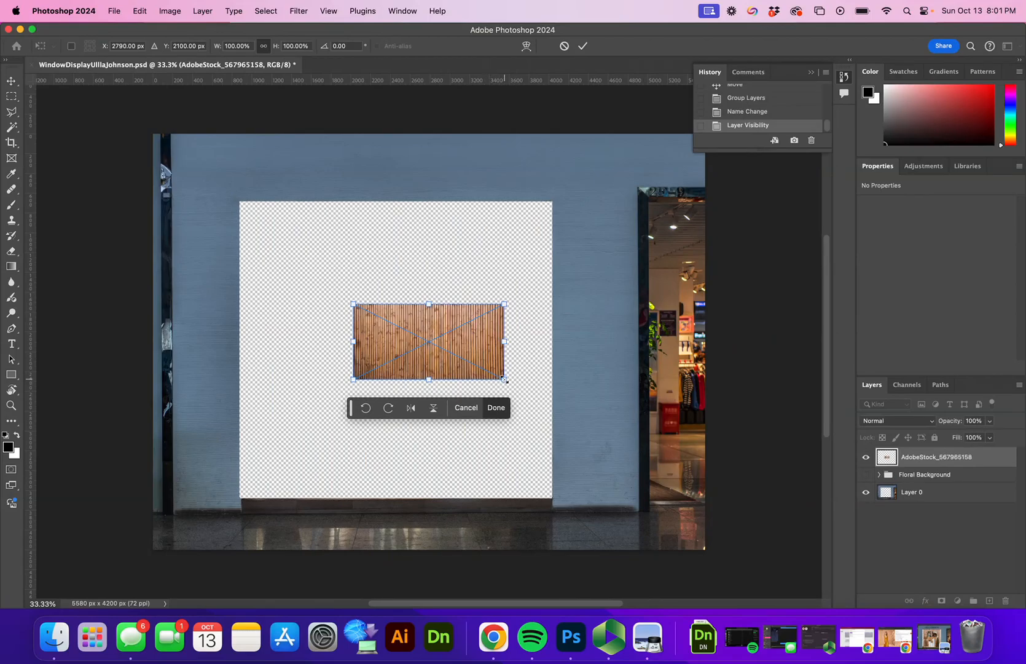
drag(506, 378, 795, 524)
drag(623, 457, 427, 336)
drag(594, 402, 720, 465)
mouse_move(558, 416)
mouse_down()
mouse_move(563, 447)
mouse_move(556, 428)
mouse_up()
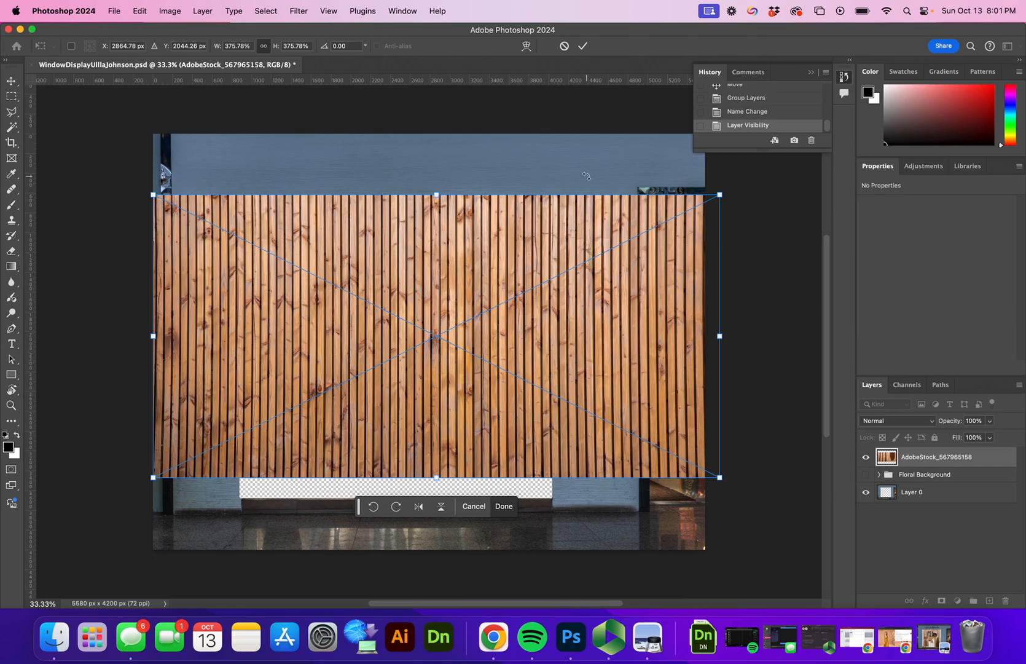
click(582, 48)
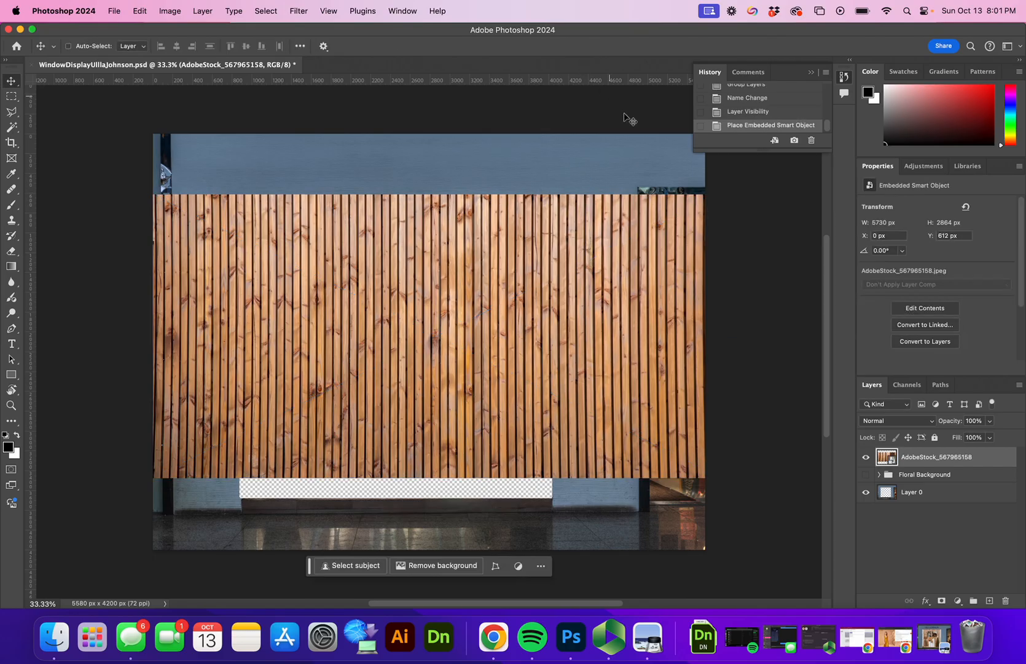
click(920, 458)
drag(920, 459, 928, 494)
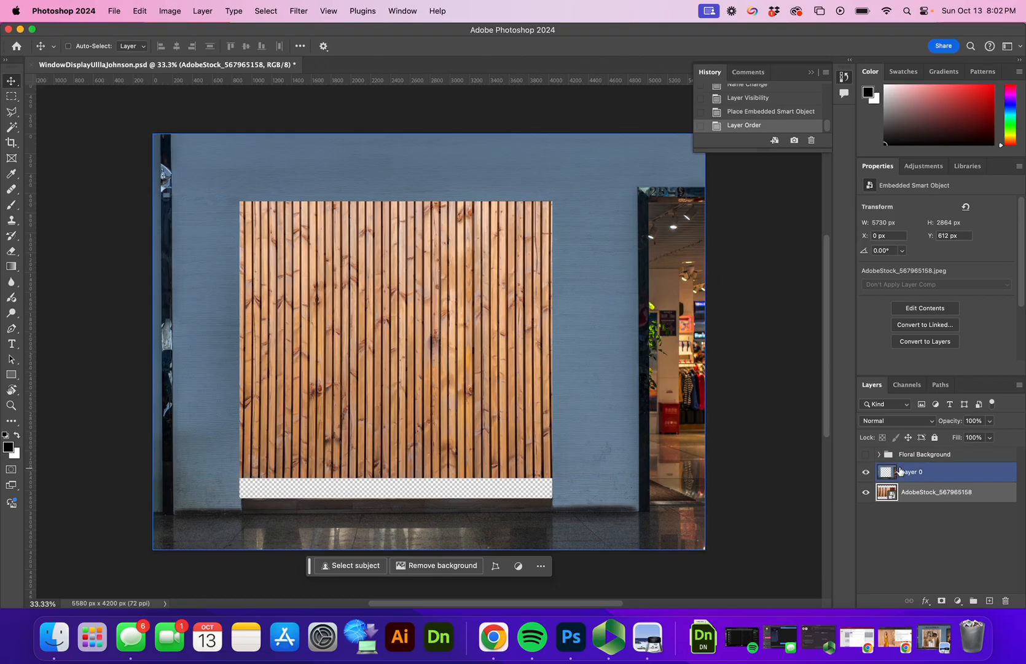
Step: Show Floral Background above the wood, shift it left, and place a copy on the right edge
drag(911, 459, 905, 483)
click(866, 475)
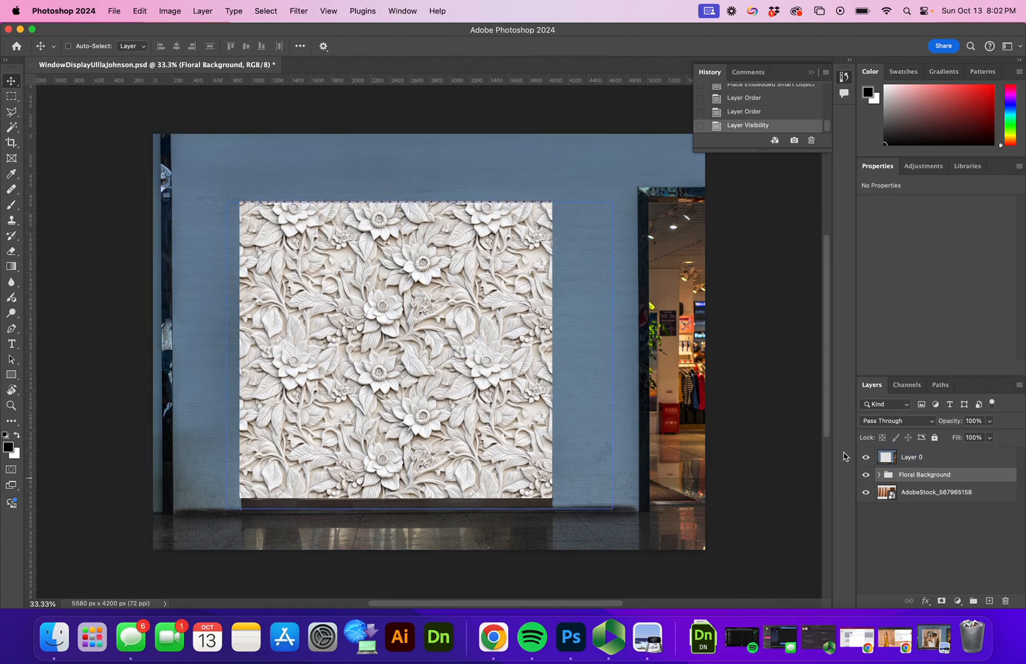
drag(494, 340, 146, 306)
super+click(288, 317)
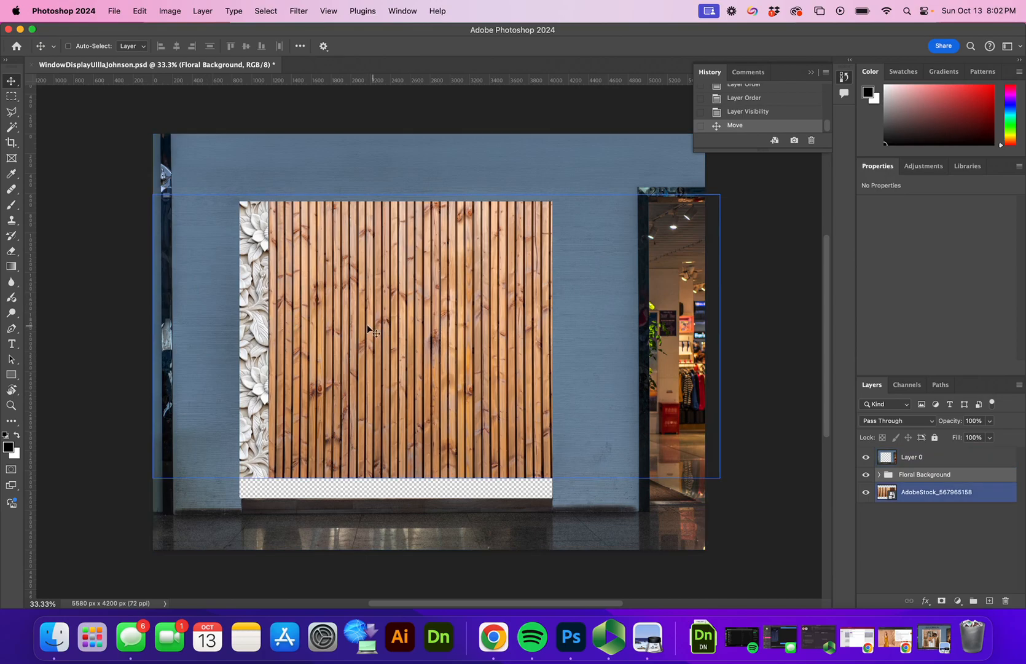
super+click(257, 331)
drag(259, 332, 539, 332)
drag(437, 337, 610, 330)
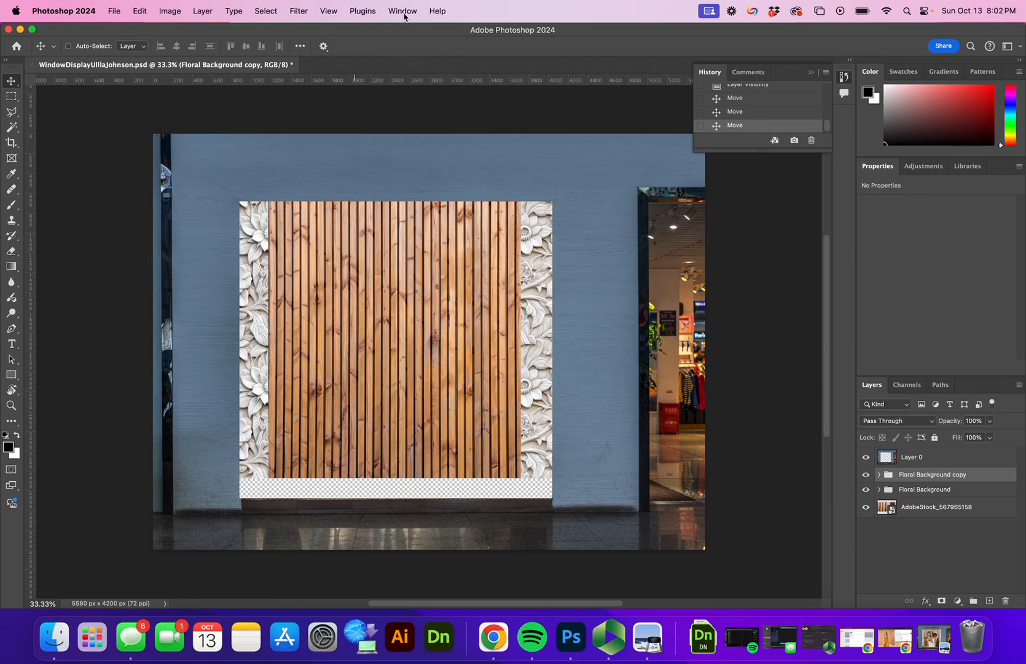
Step: Embed AdobeStock_703045344.jpeg as a wood base strip scaled about 476% along the display bottom
click(114, 10)
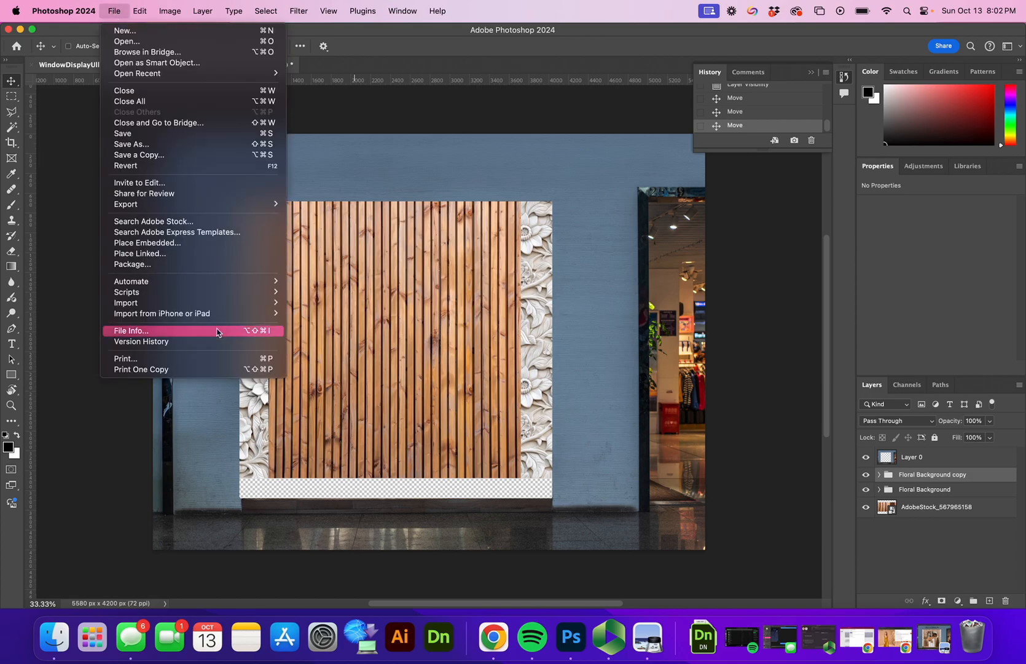
click(210, 243)
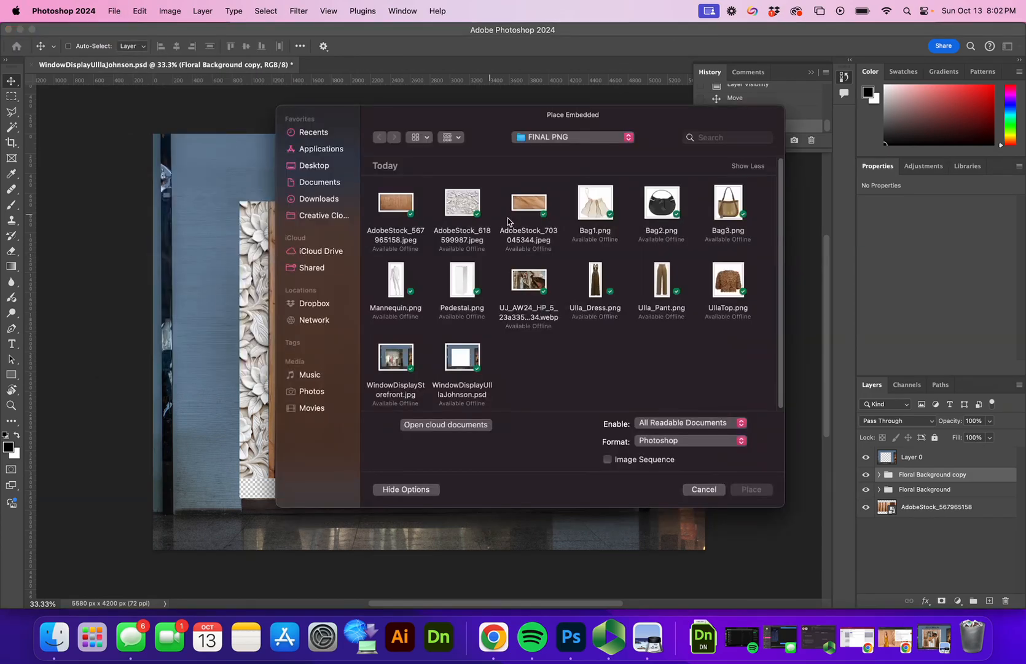
click(528, 208)
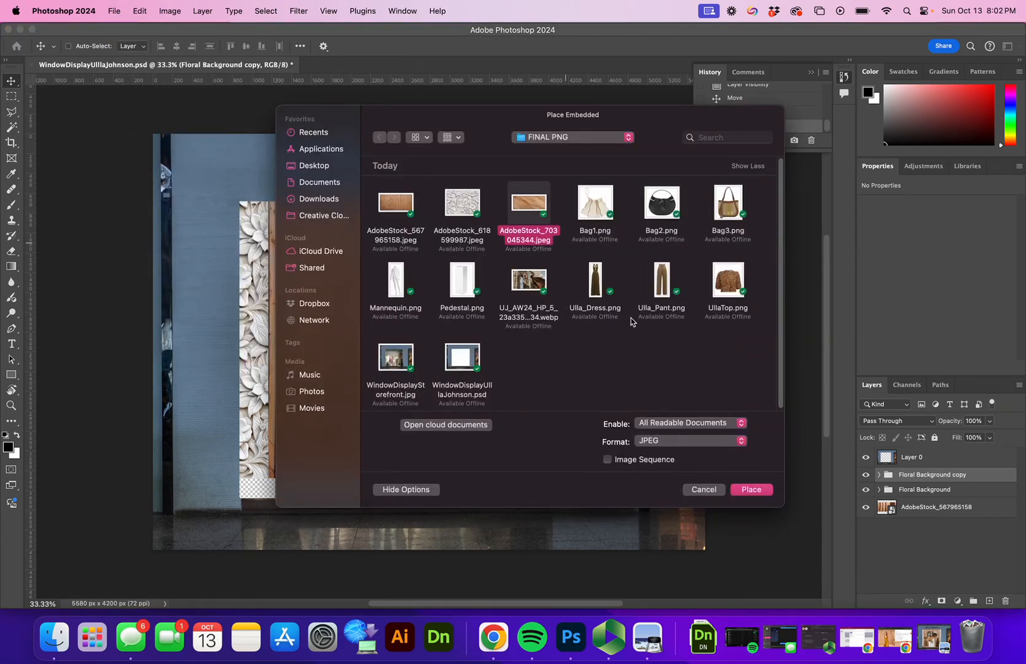
click(753, 491)
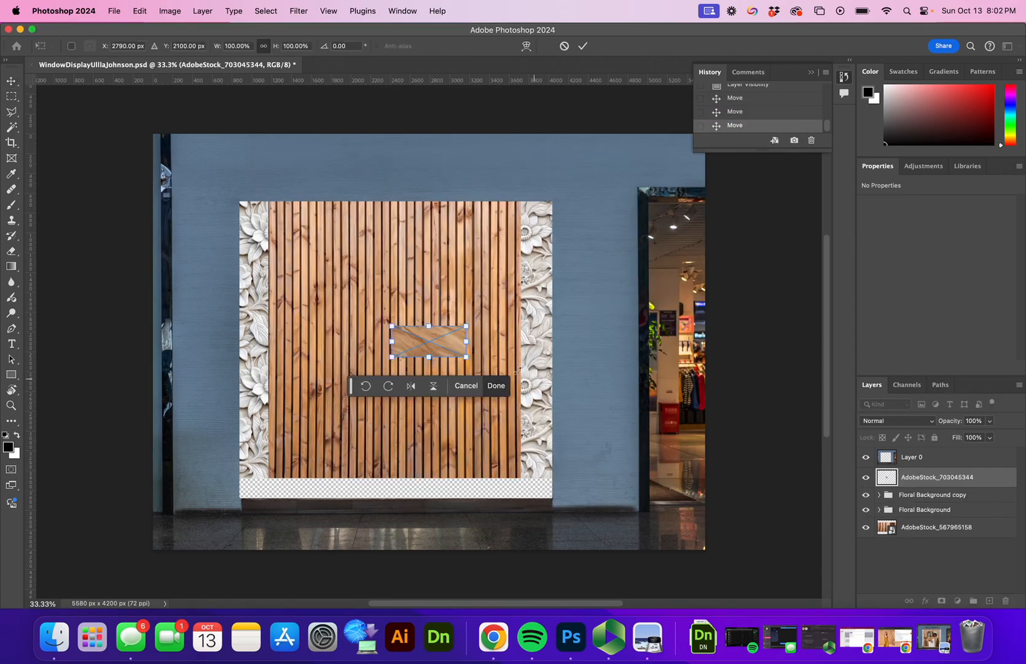
drag(467, 357, 483, 585)
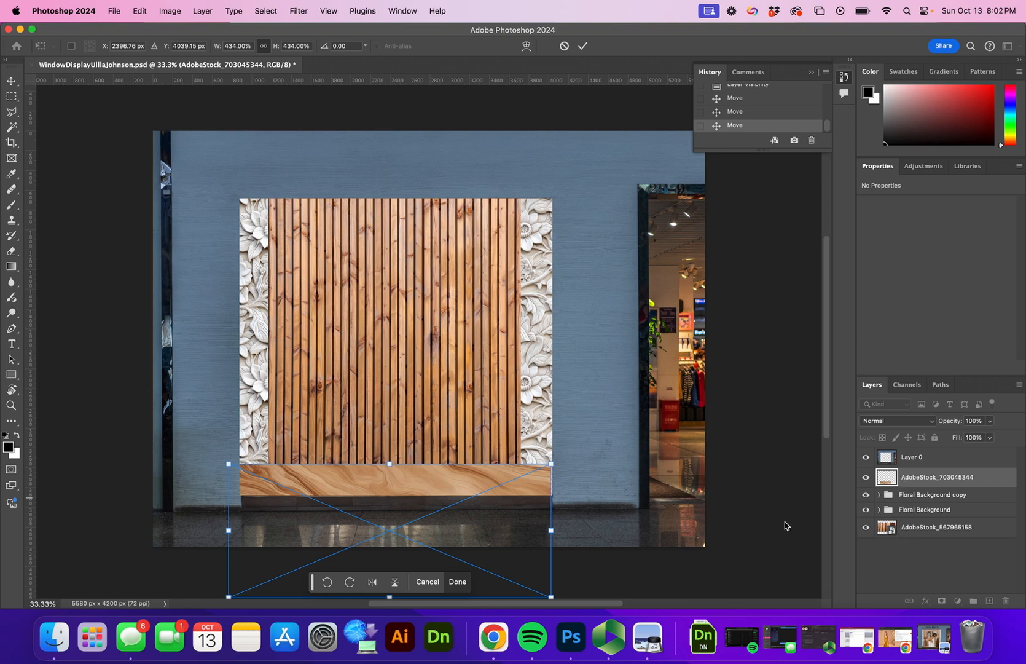
drag(551, 465, 583, 450)
mouse_move(522, 473)
mouse_down()
mouse_move(513, 506)
mouse_move(516, 479)
mouse_up()
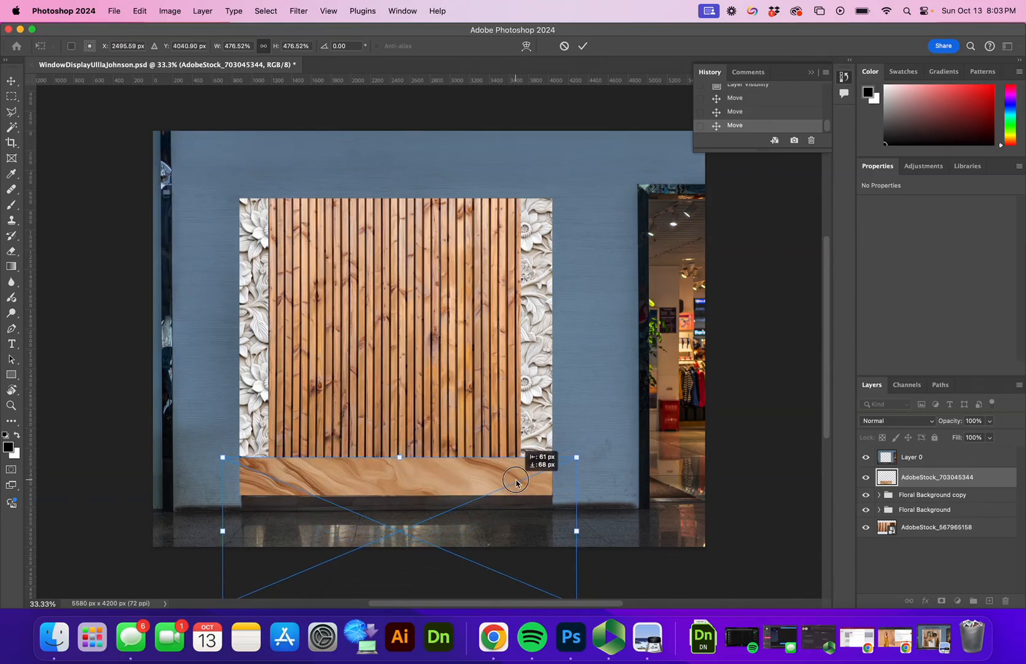
key(Return)
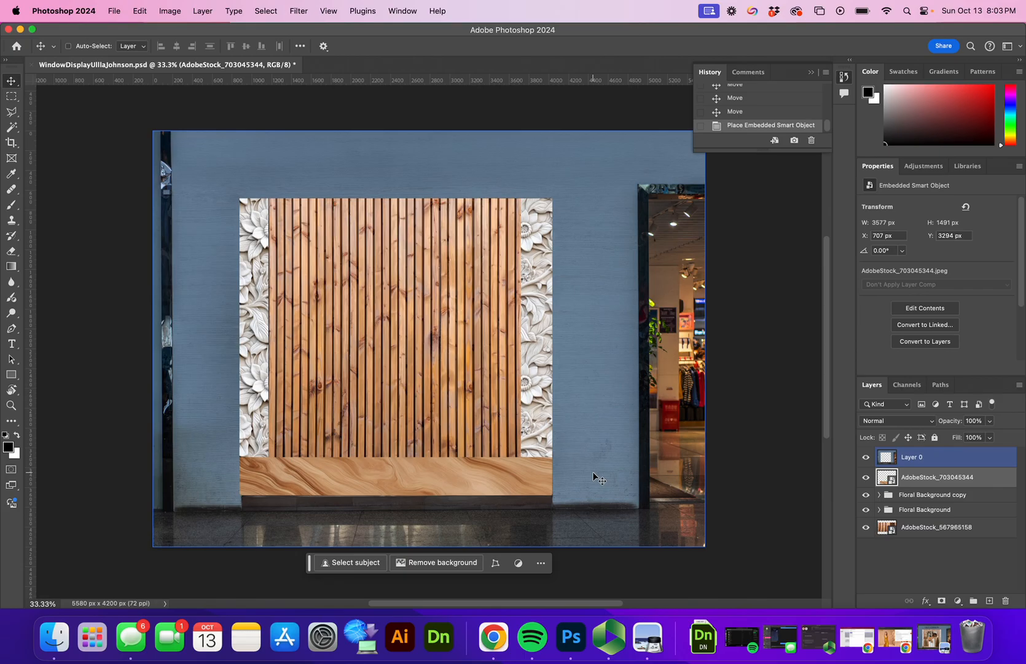
key(super+z)
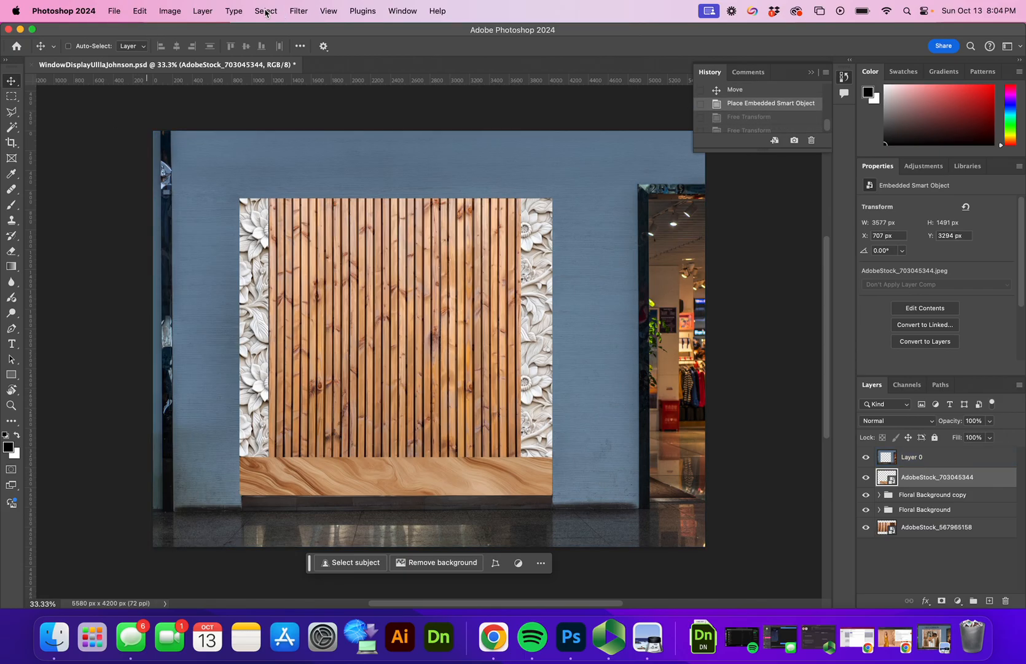
click(140, 11)
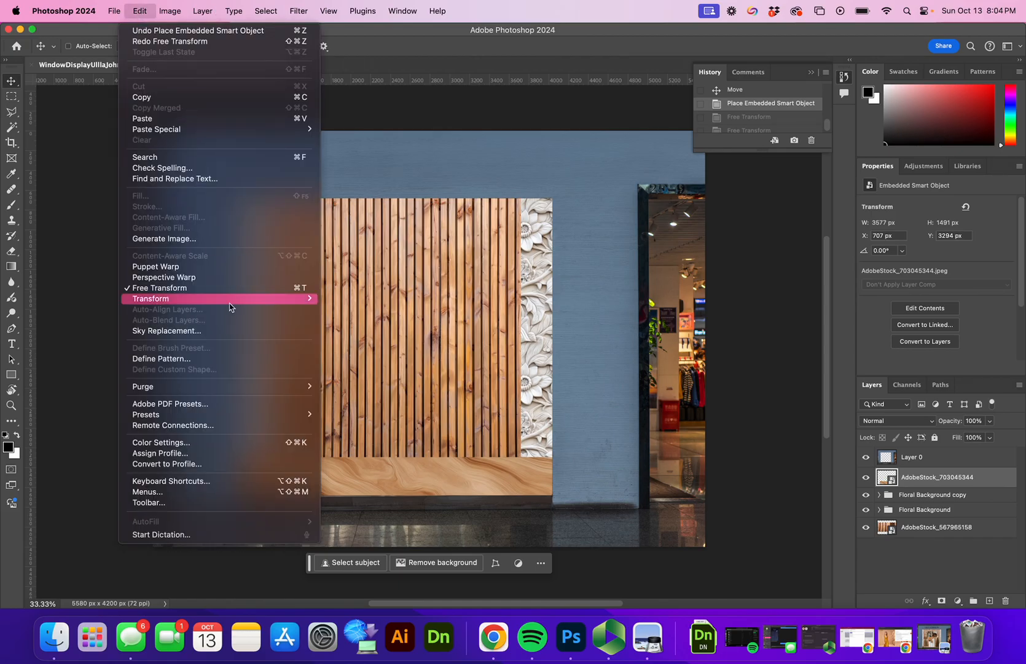
mouse_move(231, 304)
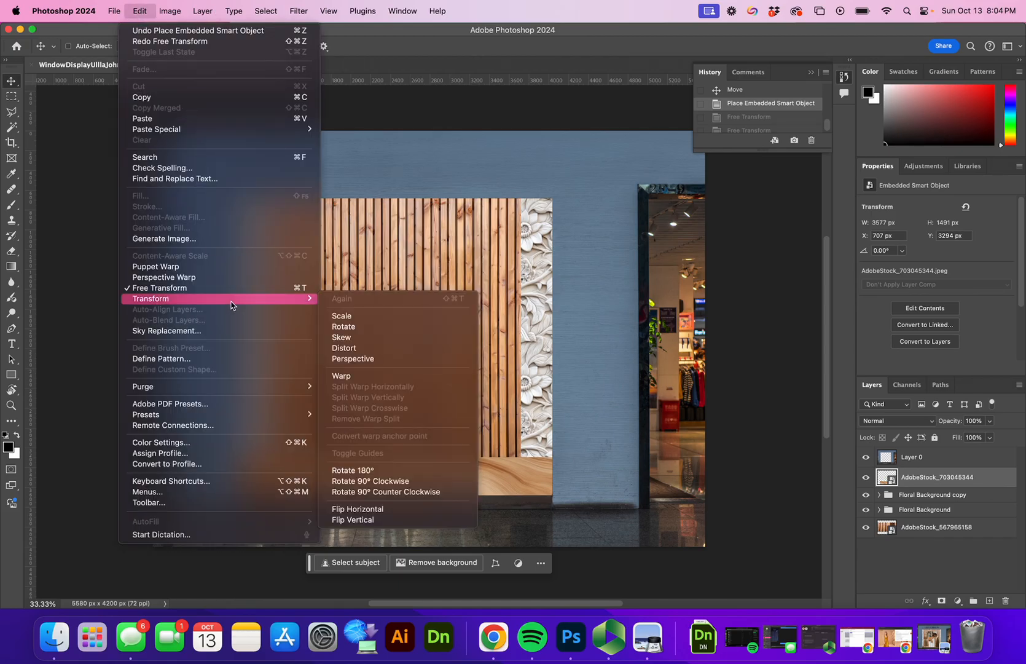
click(365, 360)
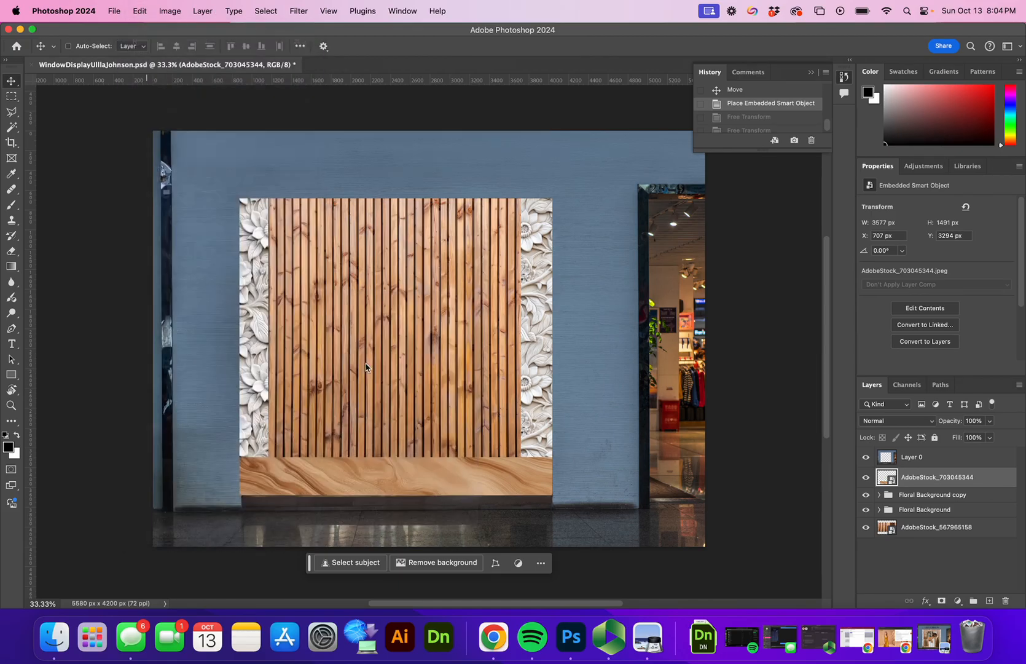
click(577, 458)
drag(577, 458, 463, 464)
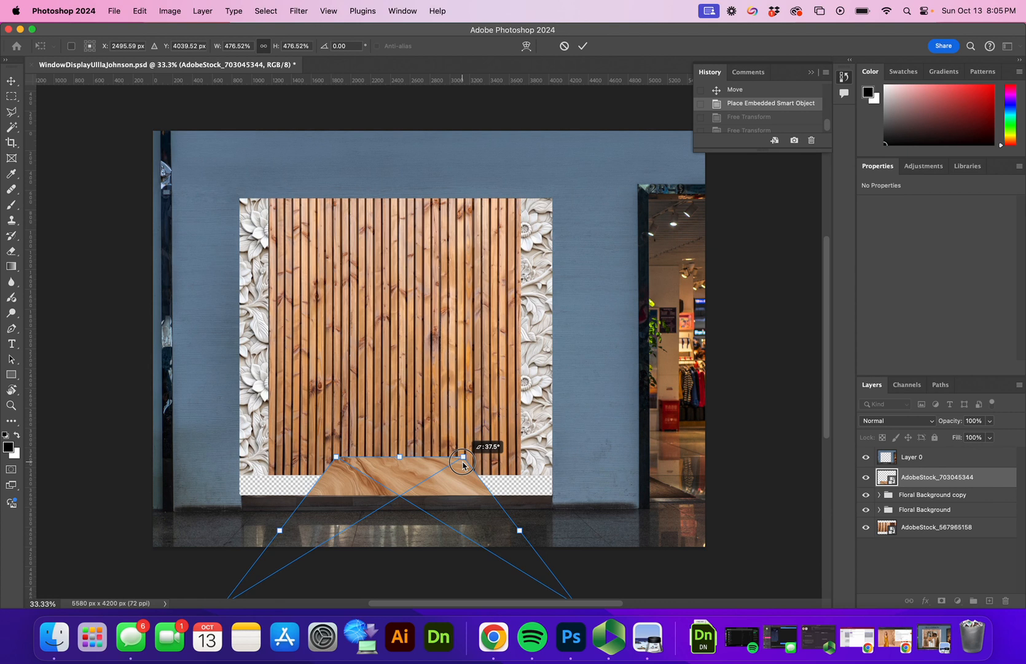
drag(463, 464, 463, 464)
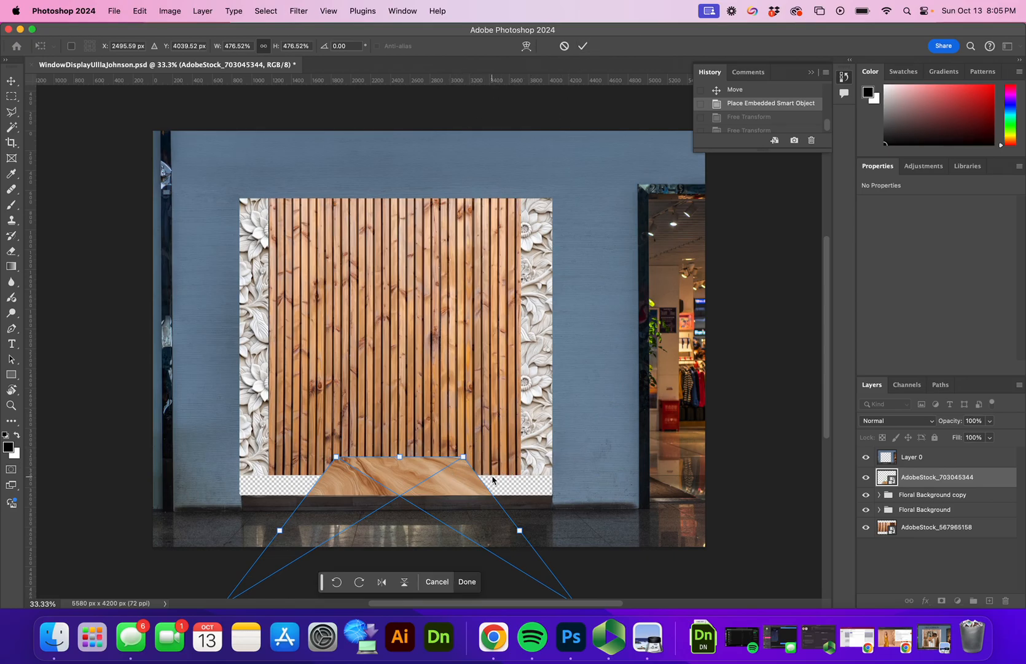
click(584, 48)
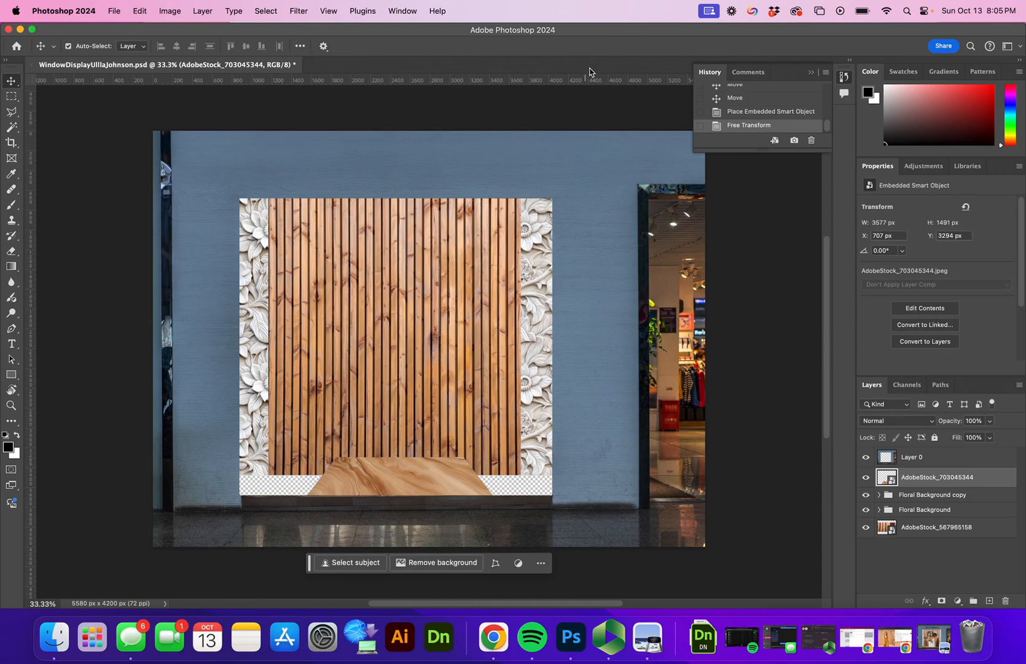
key(super+t)
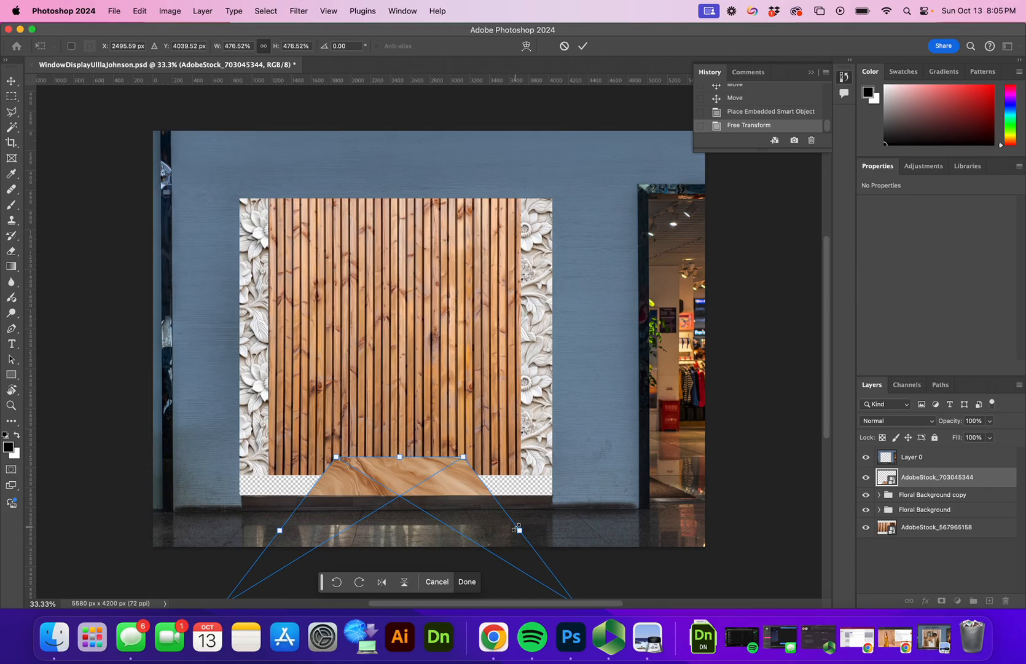
drag(518, 530, 520, 529)
drag(464, 456, 404, 503)
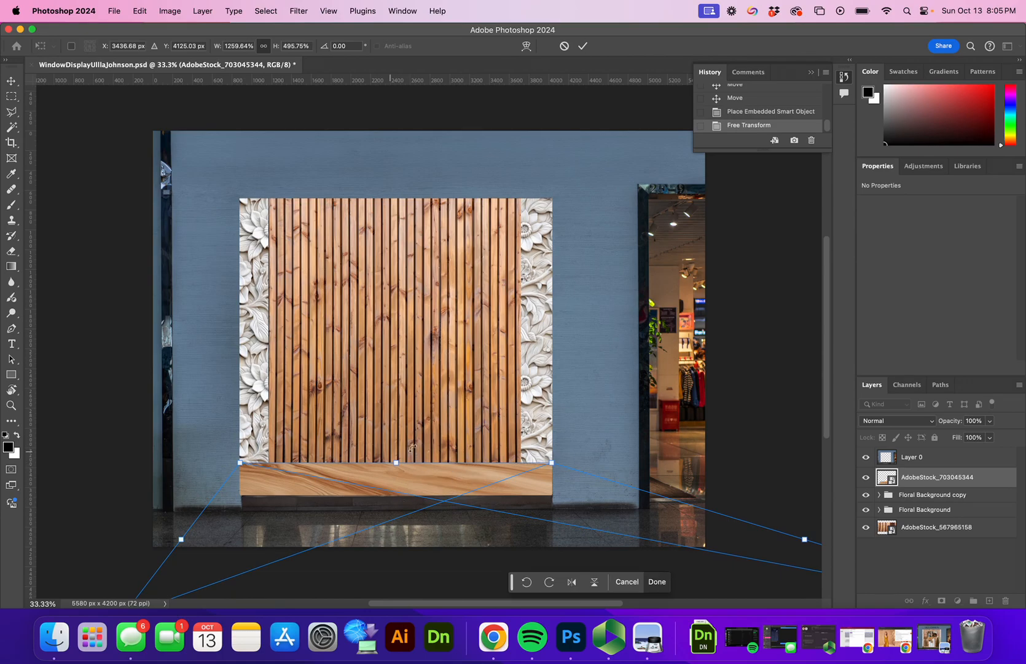
click(581, 47)
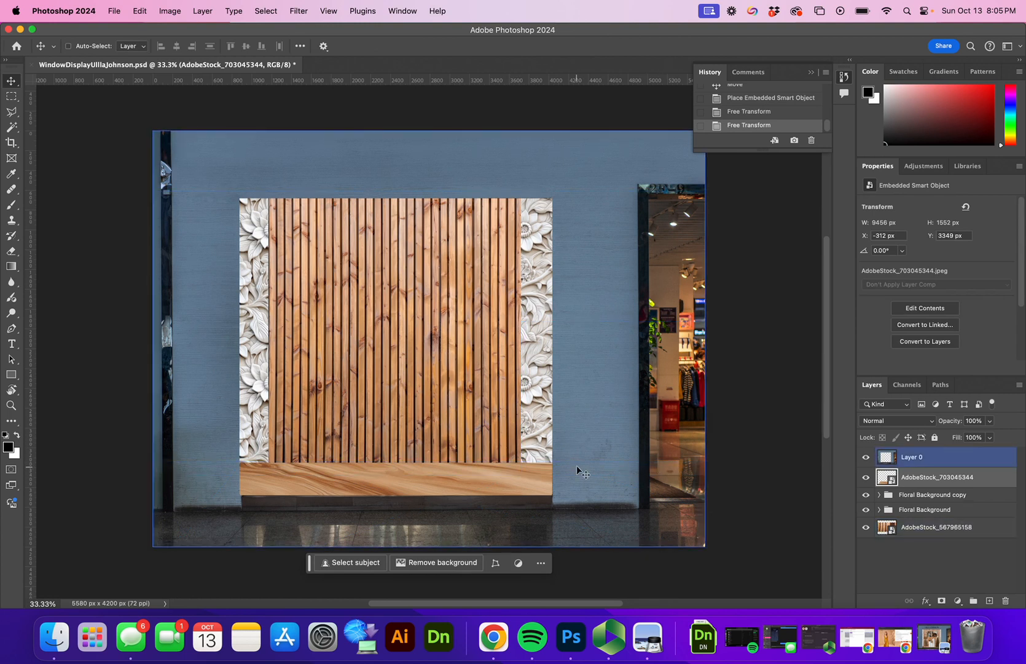
key(super+z)
key(super+z)
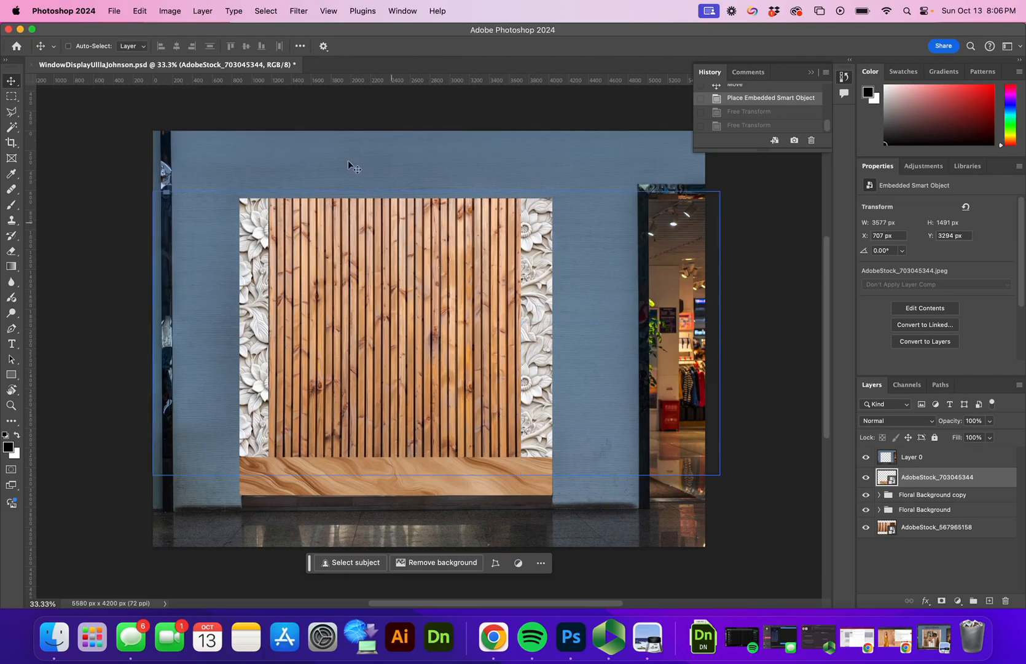
Step: Skew the wood-slat base with a Shear filter and shift it left into place between the floral strips
click(298, 11)
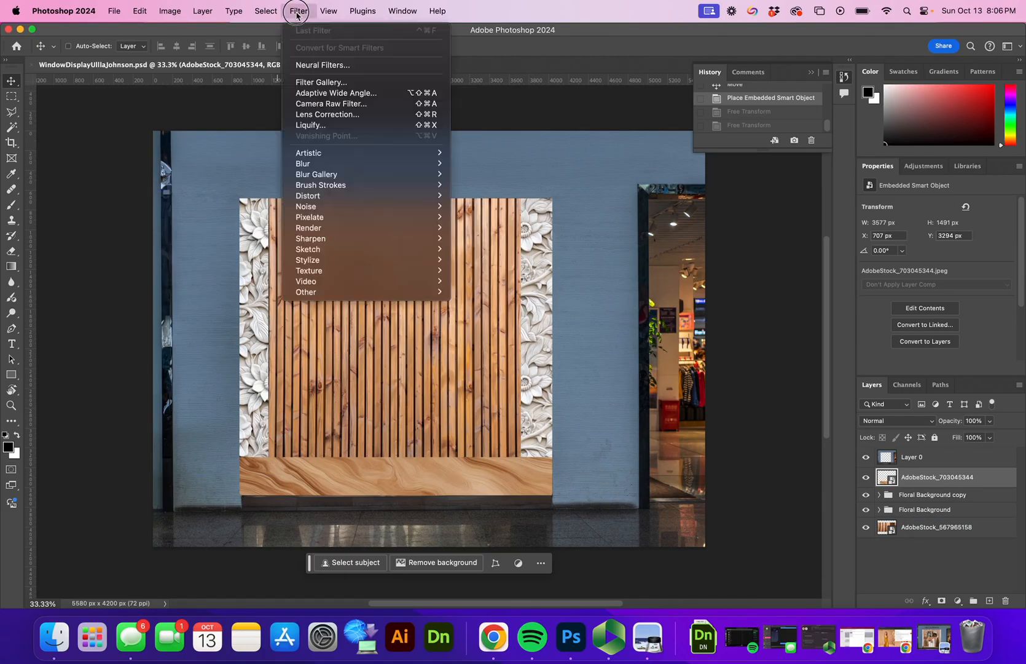
mouse_move(371, 197)
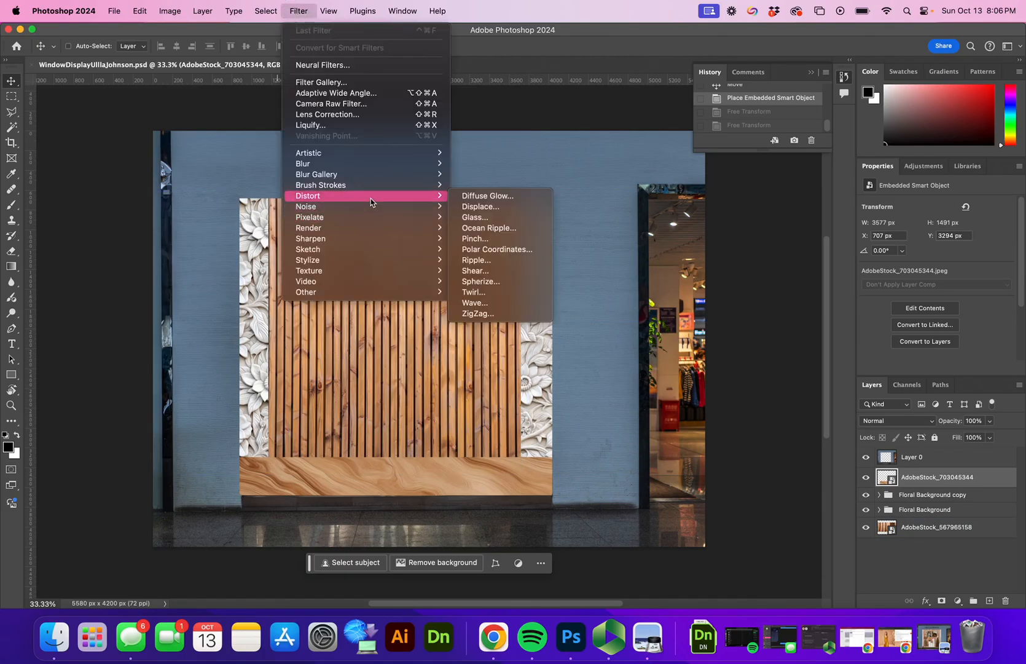
click(506, 271)
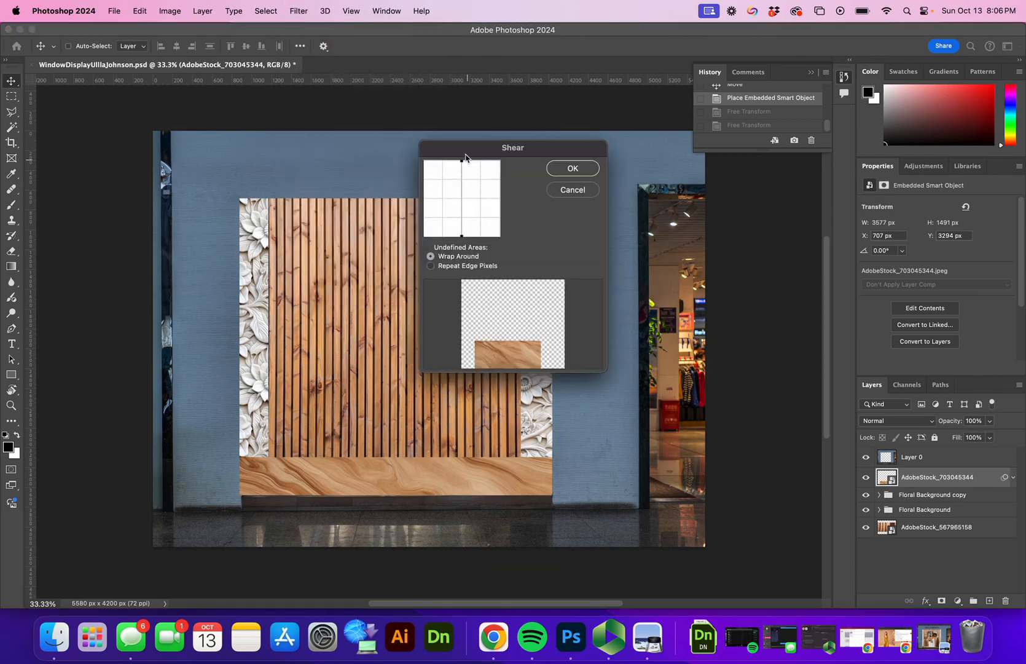
drag(462, 161, 501, 163)
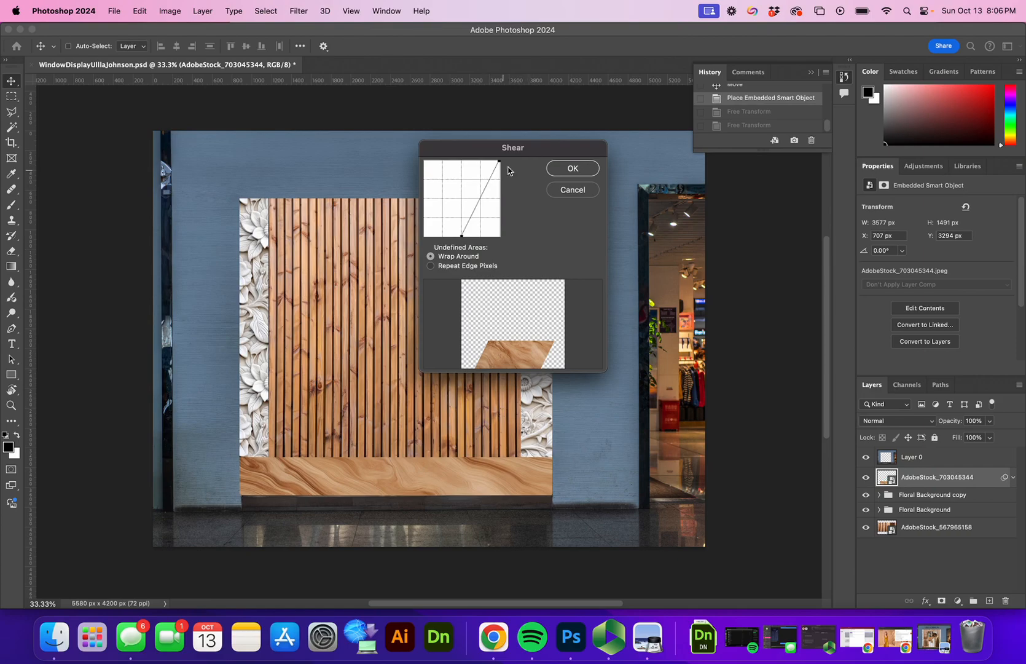
click(571, 169)
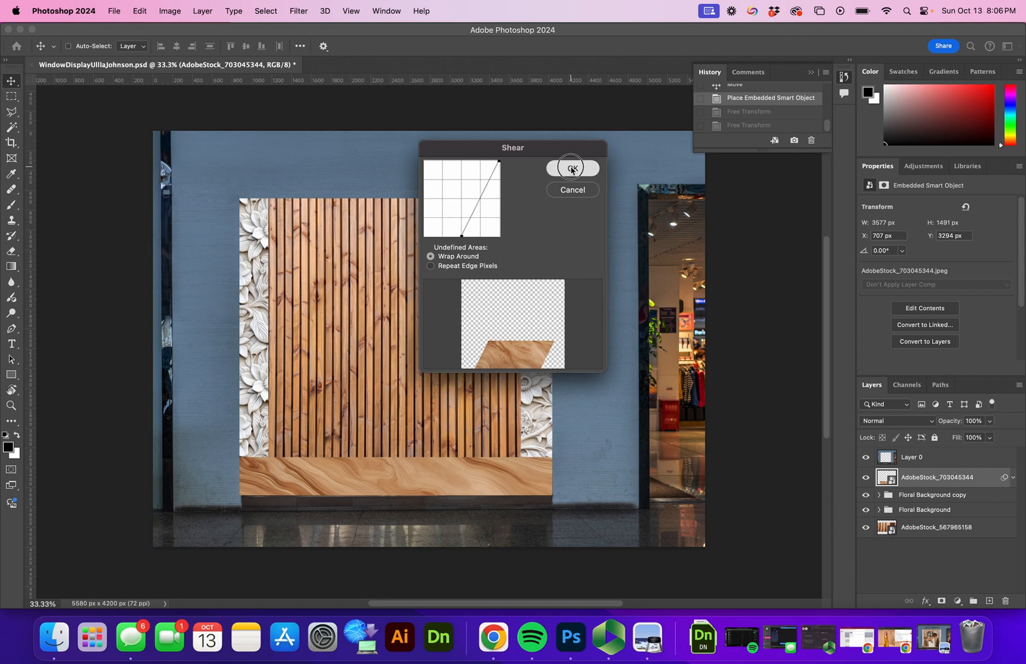
drag(507, 494, 443, 496)
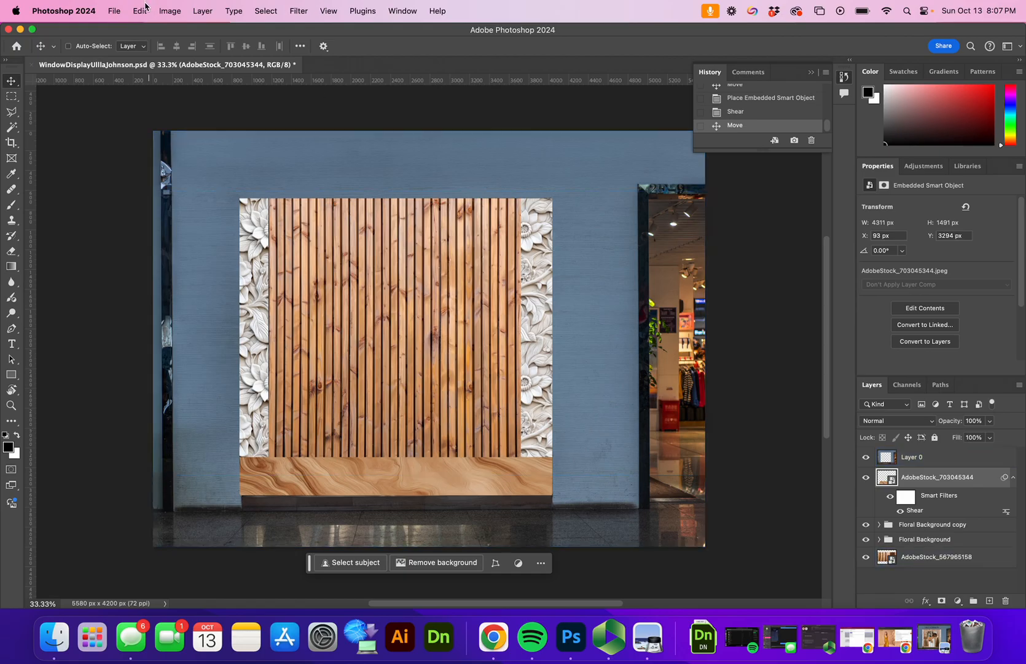
click(114, 11)
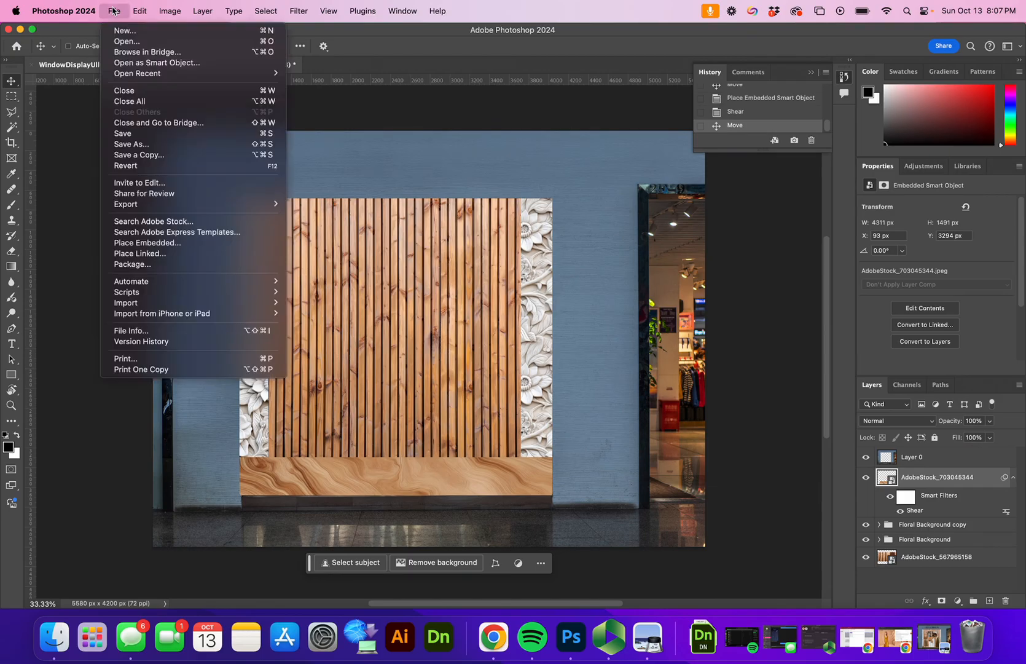
Step: Embed the UJ_AW24_HP_5 fashion photo and position it over the upper wood slats
click(158, 246)
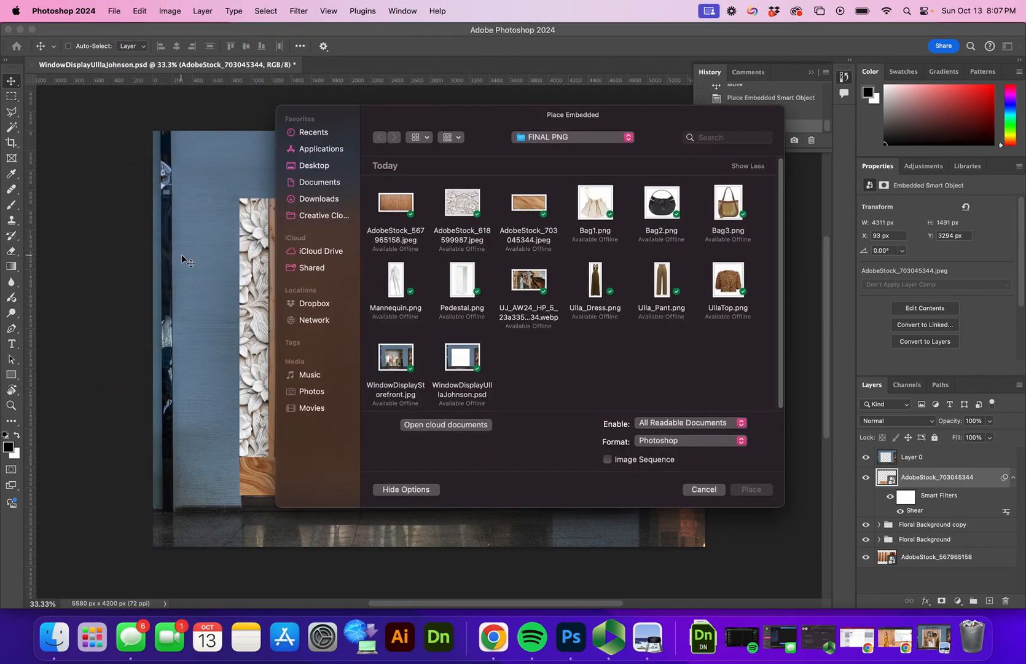
click(532, 281)
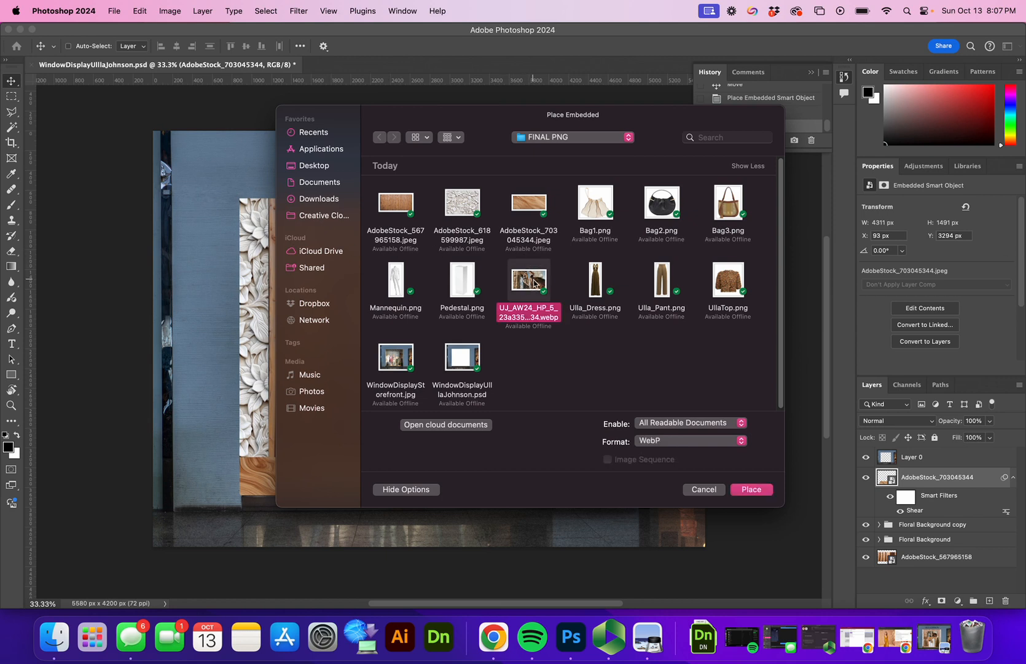
click(751, 489)
drag(448, 336, 415, 277)
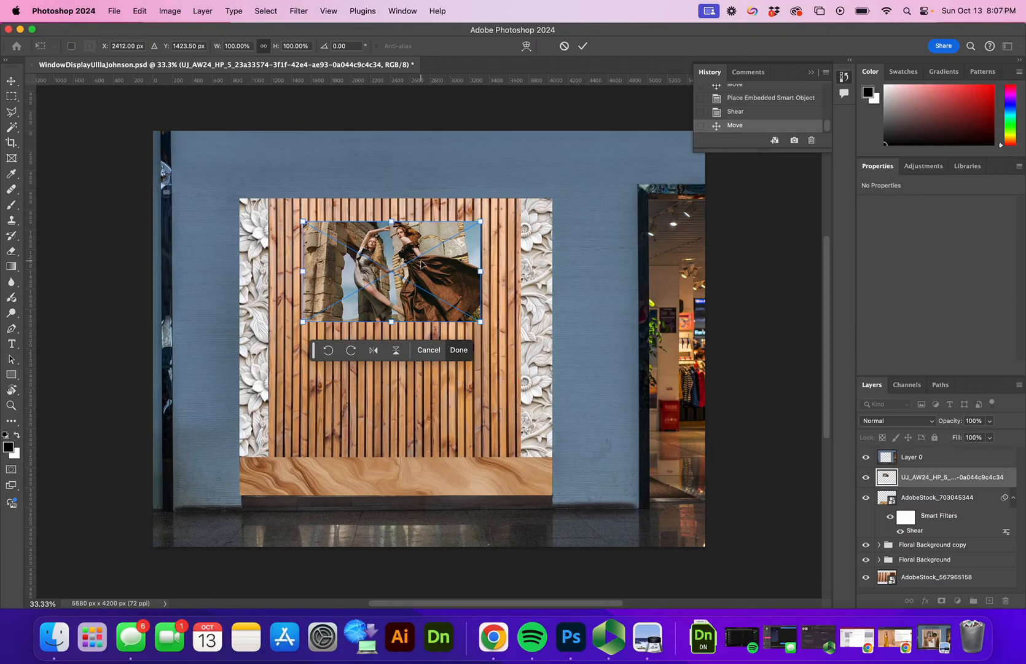
click(585, 45)
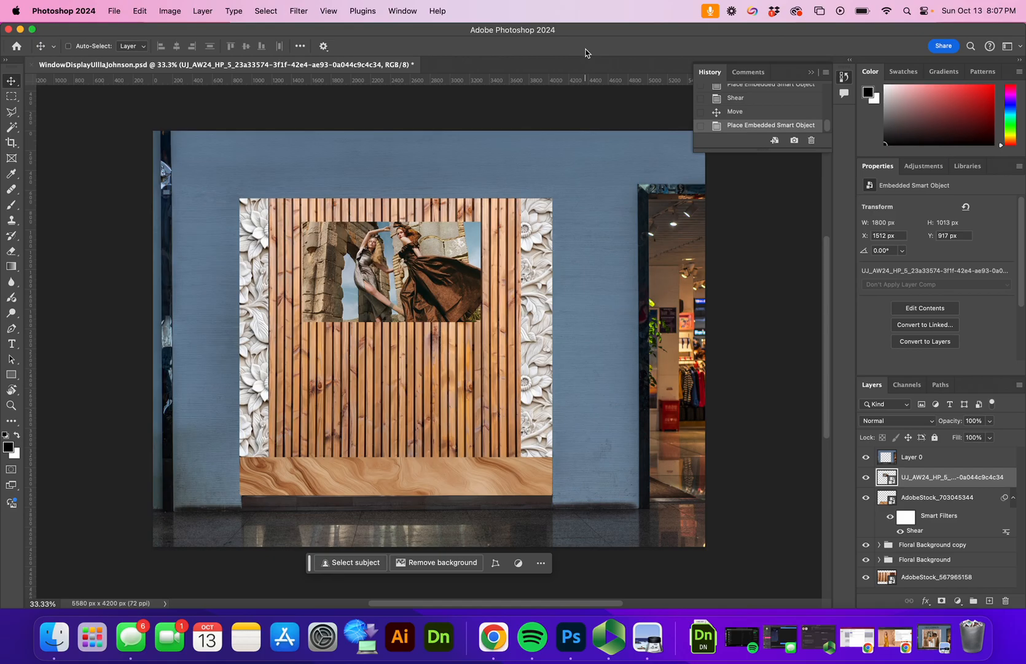
Step: Open the photo layer's Blending Options and enable a Stroke effect
right_click(939, 478)
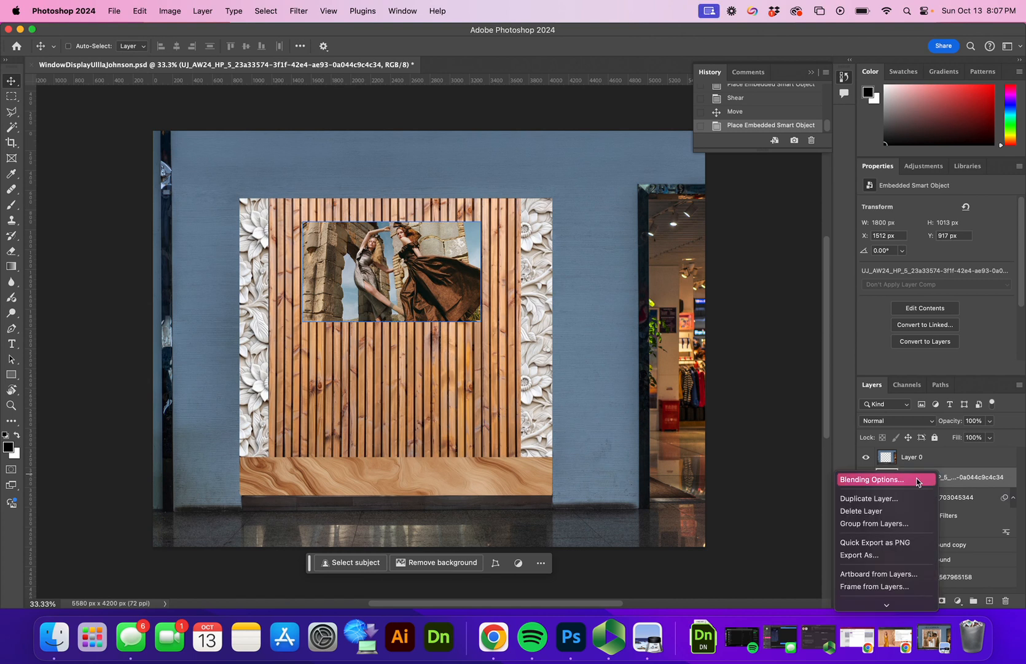
click(917, 480)
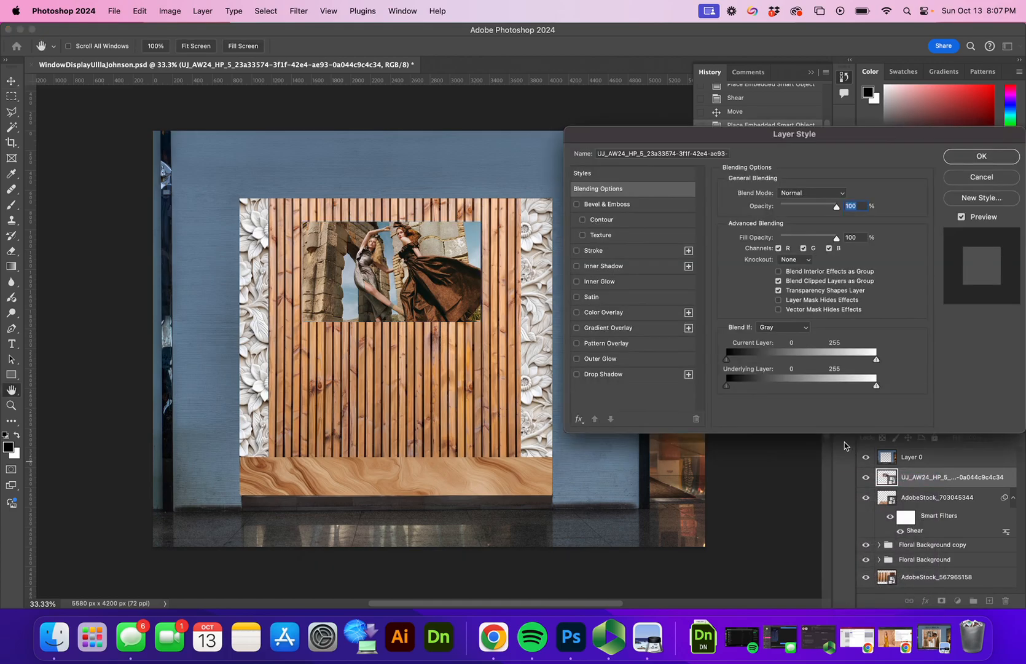
drag(860, 131, 501, 146)
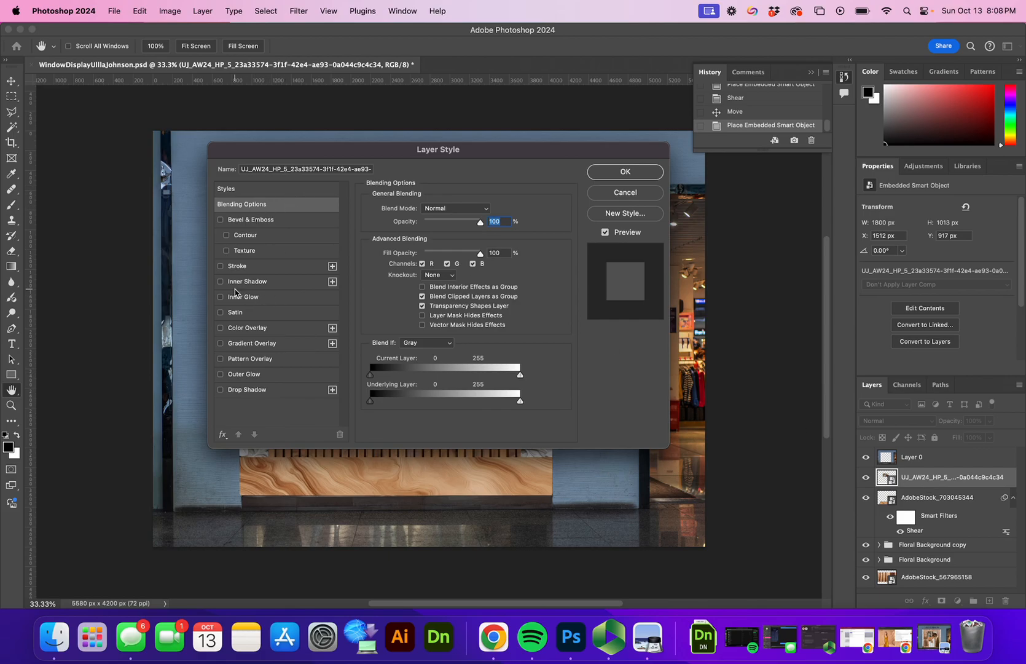
click(221, 267)
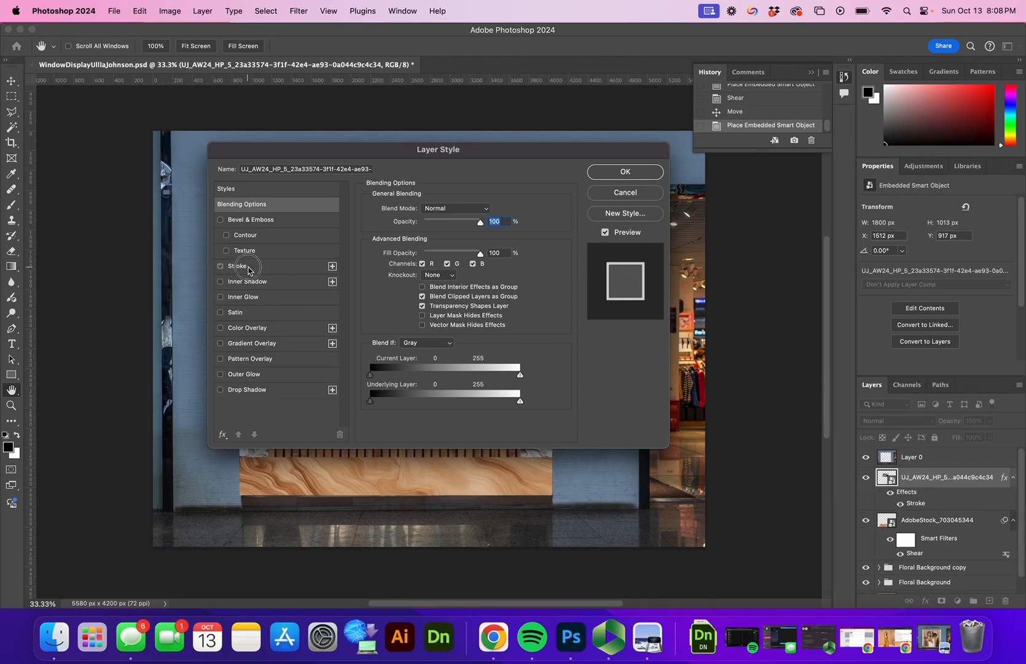
click(249, 268)
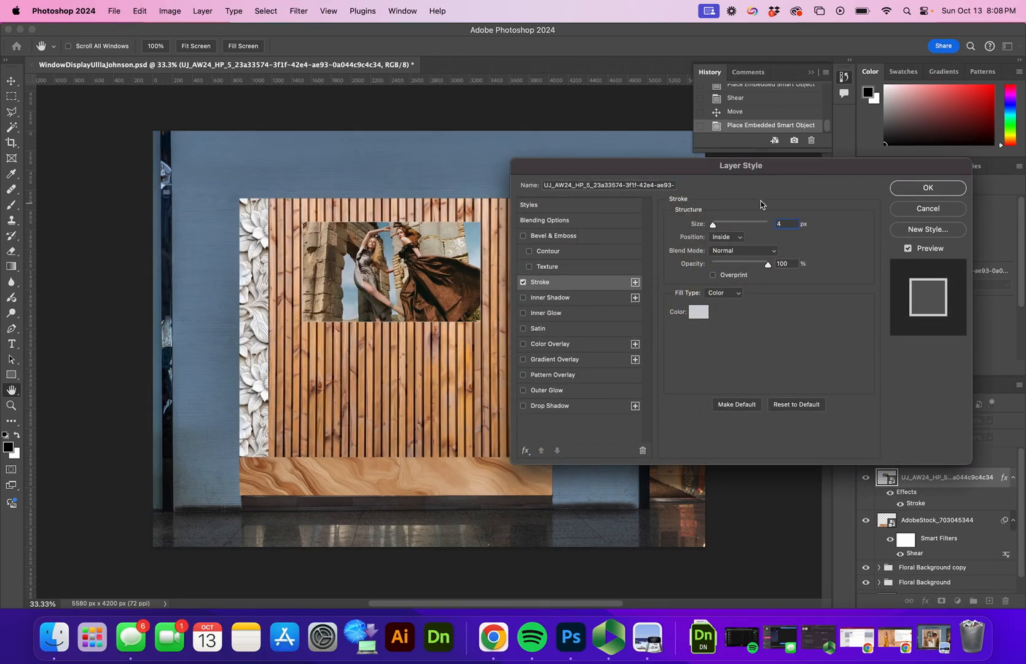
Step: Set the stroke size to 32 px with position Inside
mouse_move(714, 226)
mouse_down()
mouse_move(730, 232)
mouse_move(717, 234)
mouse_up()
click(720, 239)
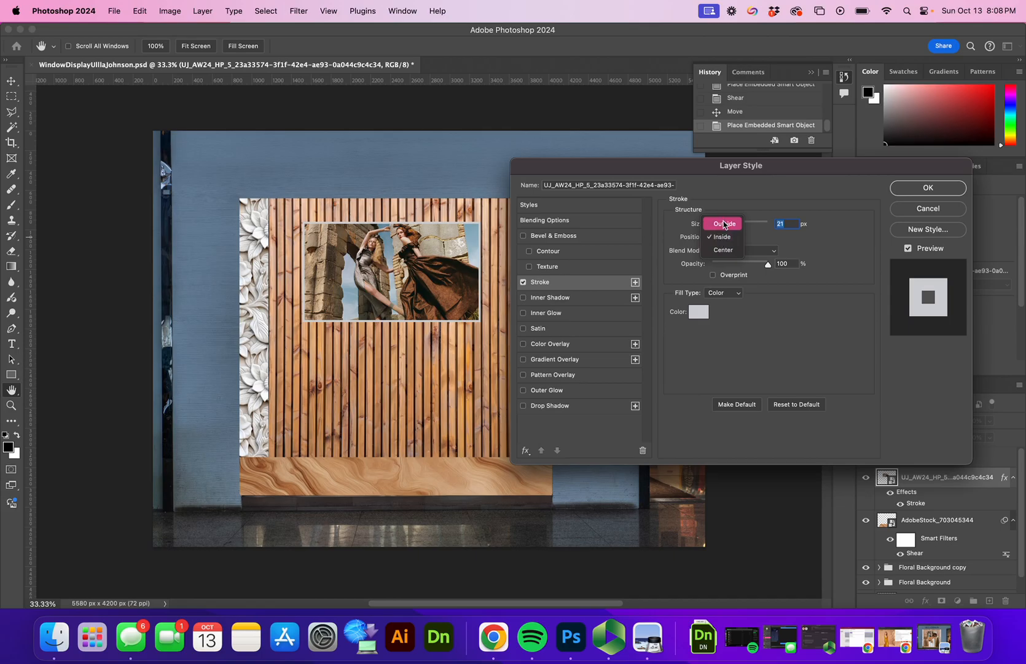
click(724, 237)
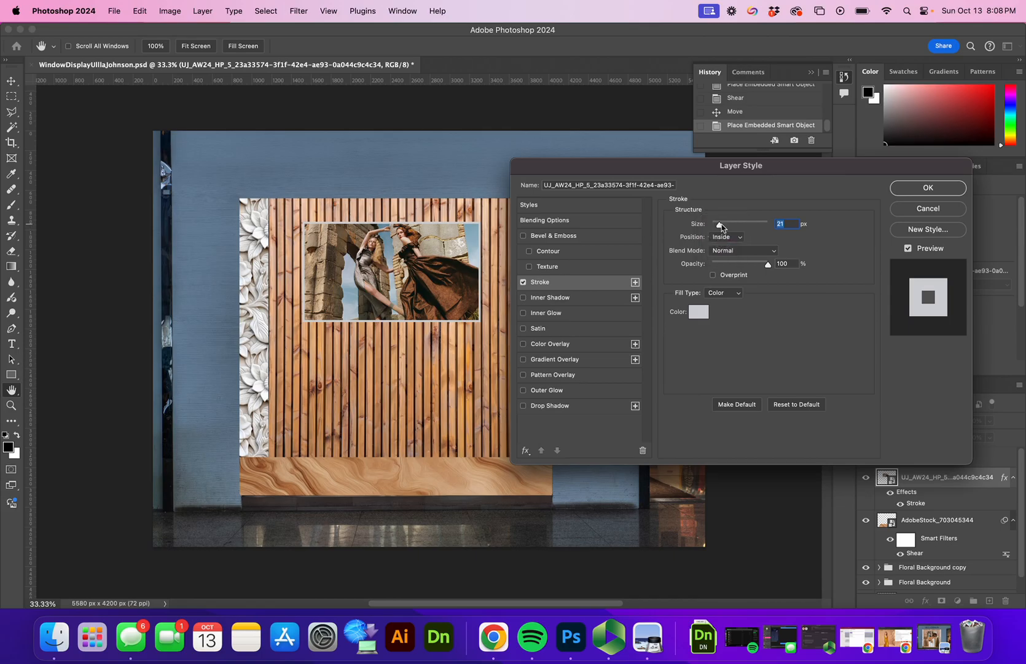
click(724, 233)
click(726, 224)
drag(725, 225, 730, 228)
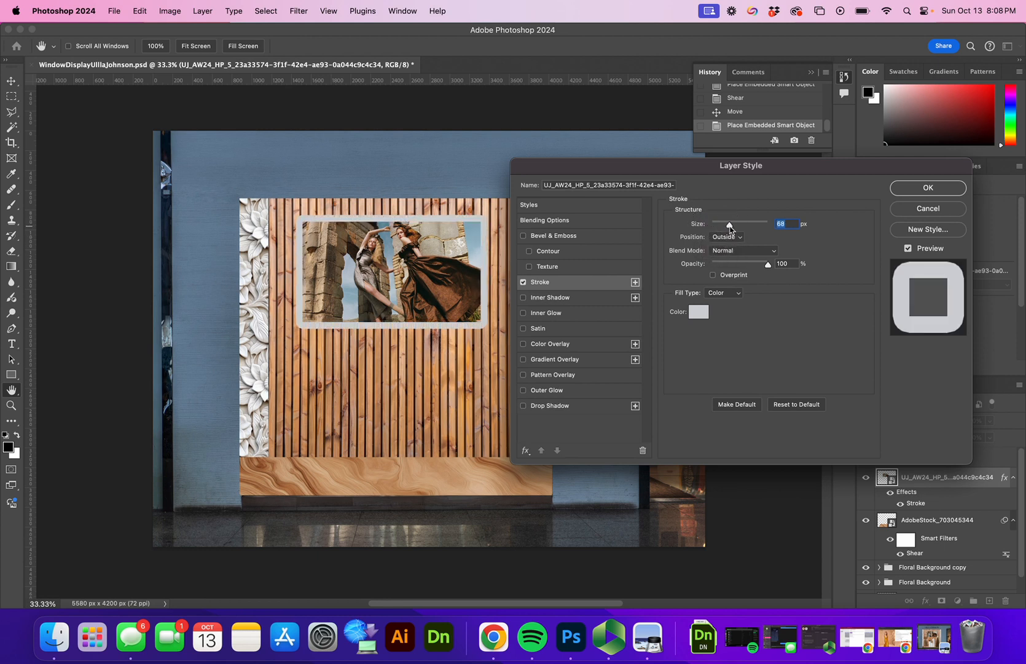
click(728, 237)
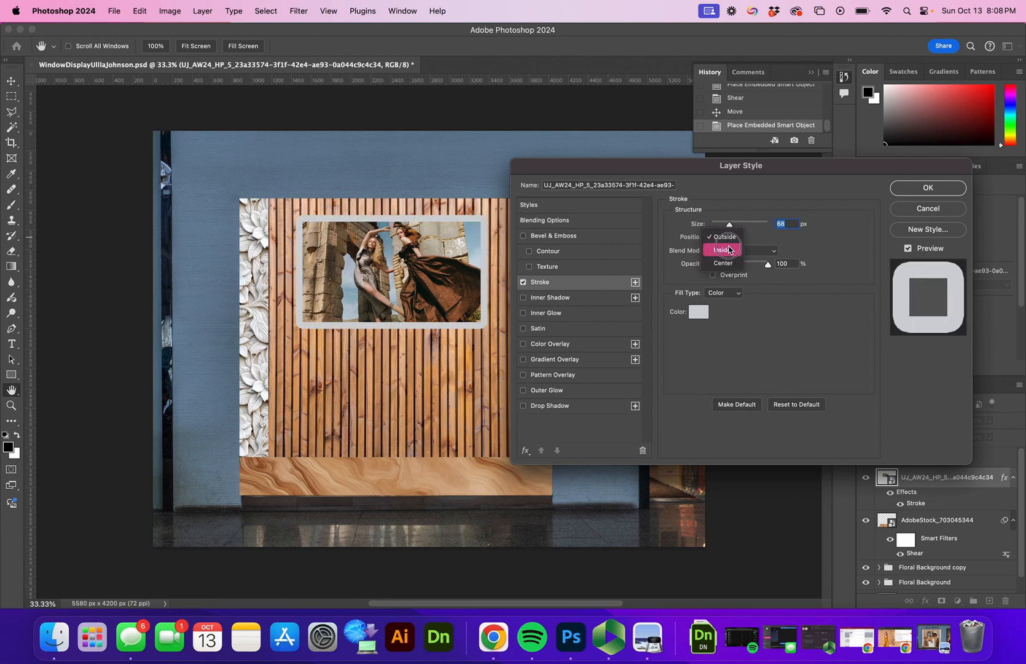
click(729, 250)
drag(731, 229, 723, 228)
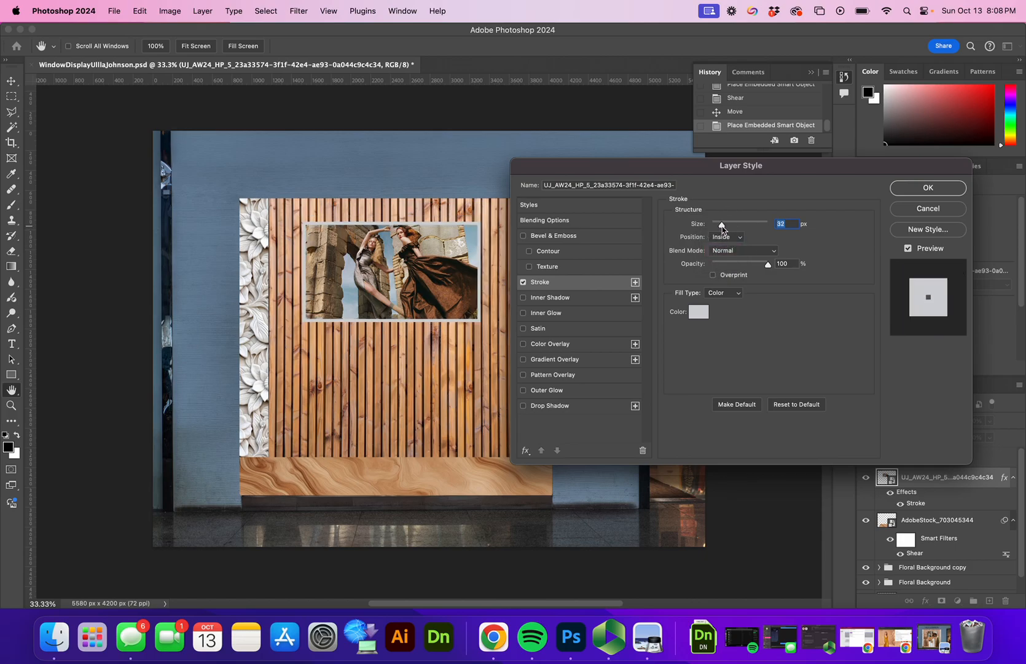
Step: Sample stroke colour ebf0f2 from the white floral panel and apply the layer style
click(701, 312)
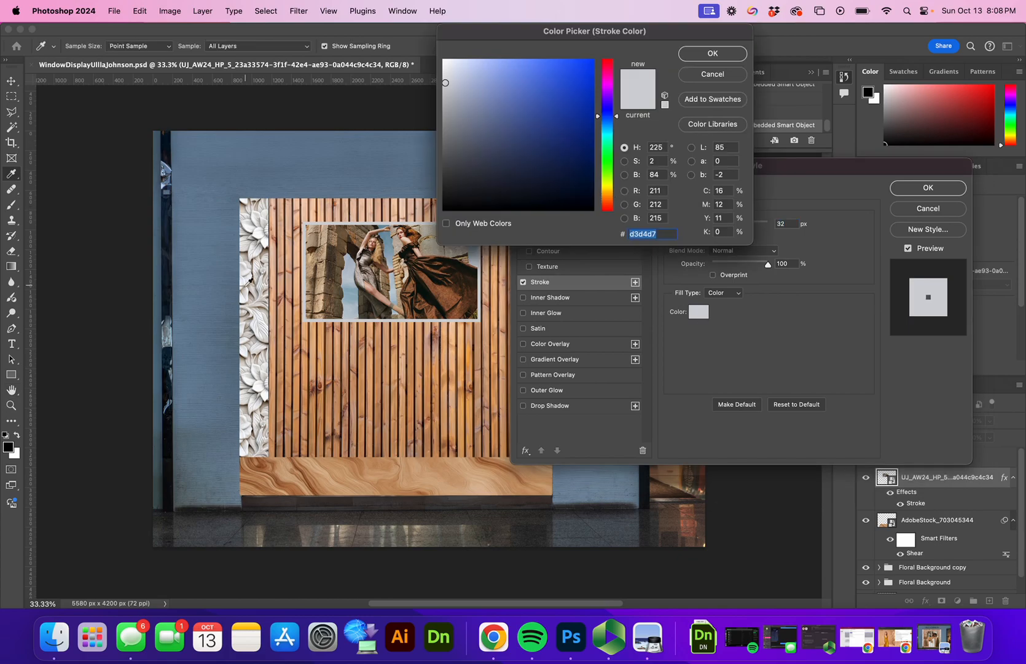
click(259, 326)
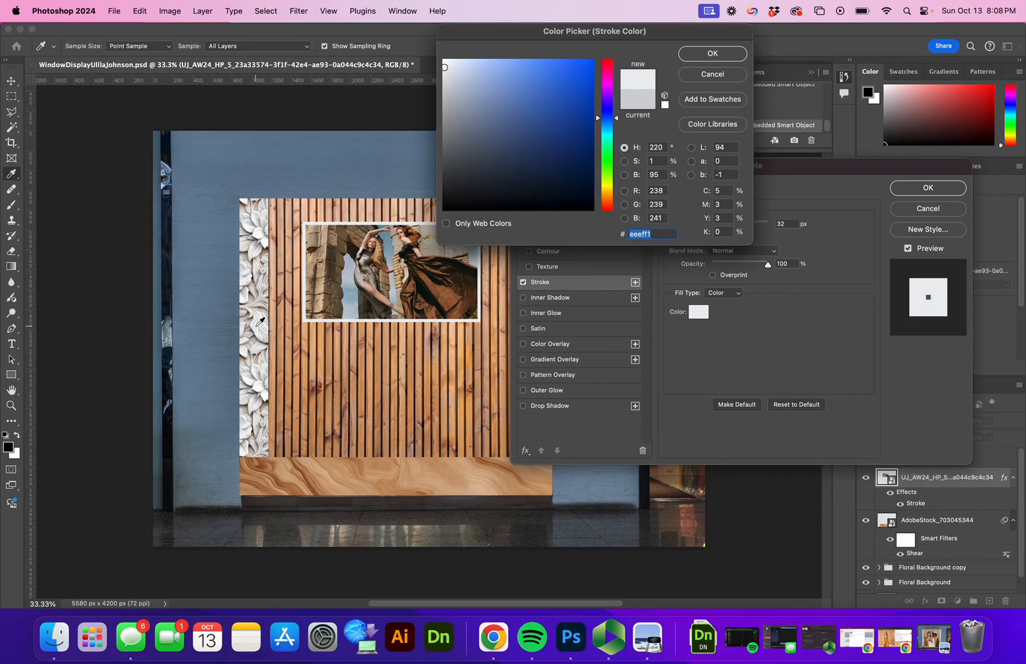
click(260, 321)
click(258, 319)
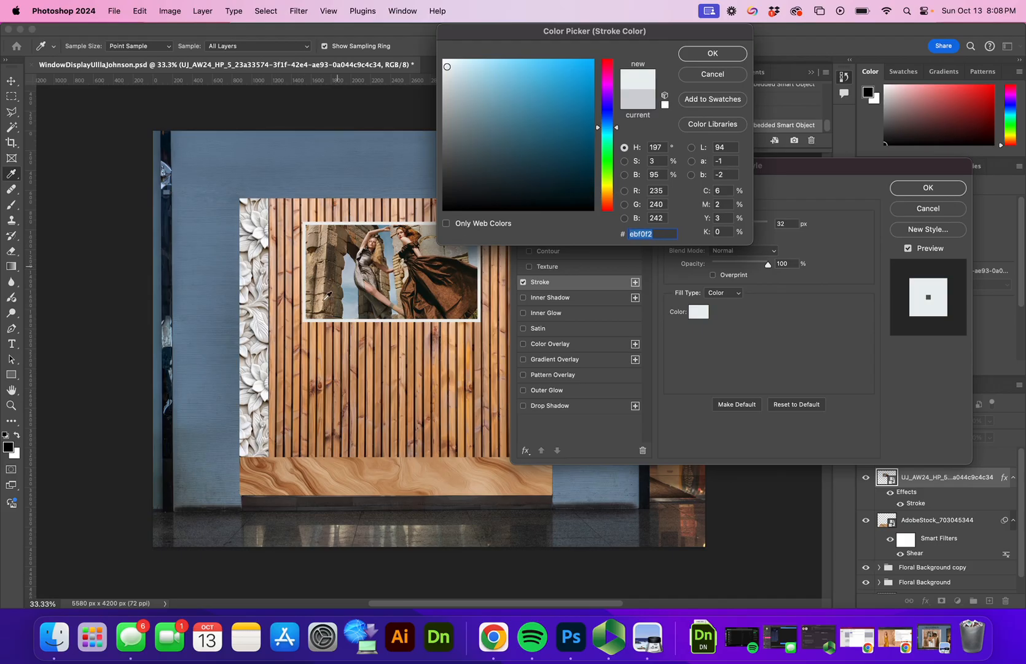
click(730, 54)
click(928, 188)
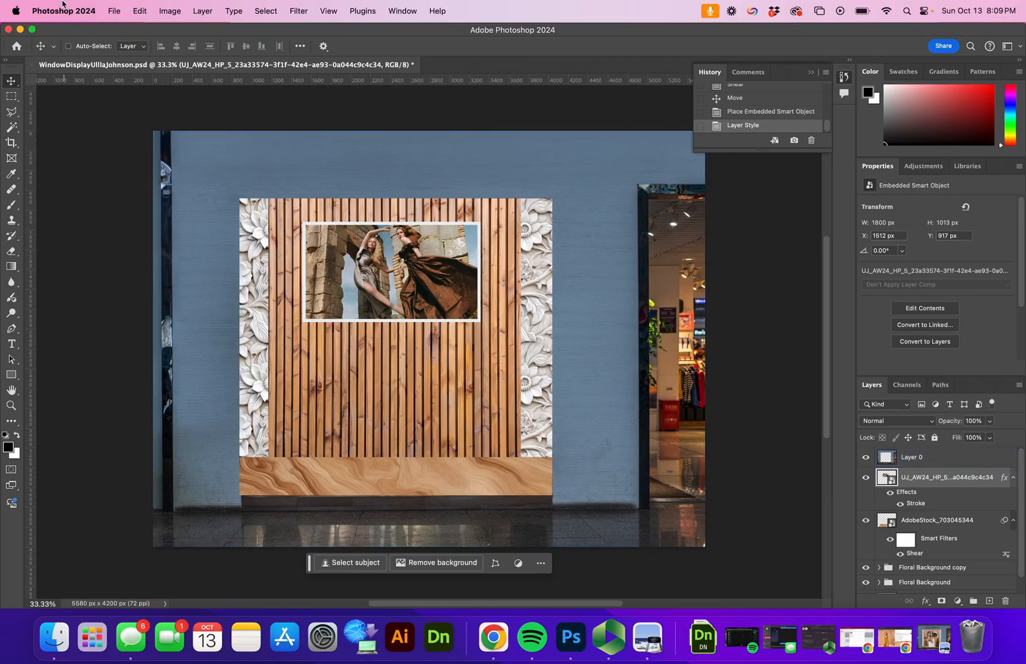
Step: Embed Mannequin.png, enlarge it and stand it on the left side of the wall
click(112, 12)
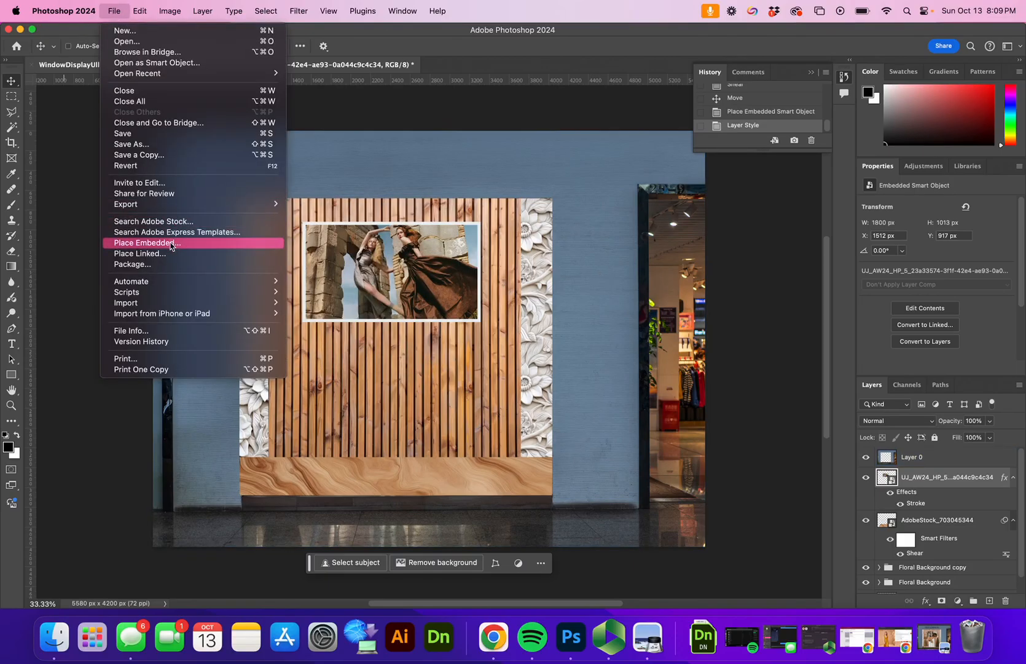
click(172, 243)
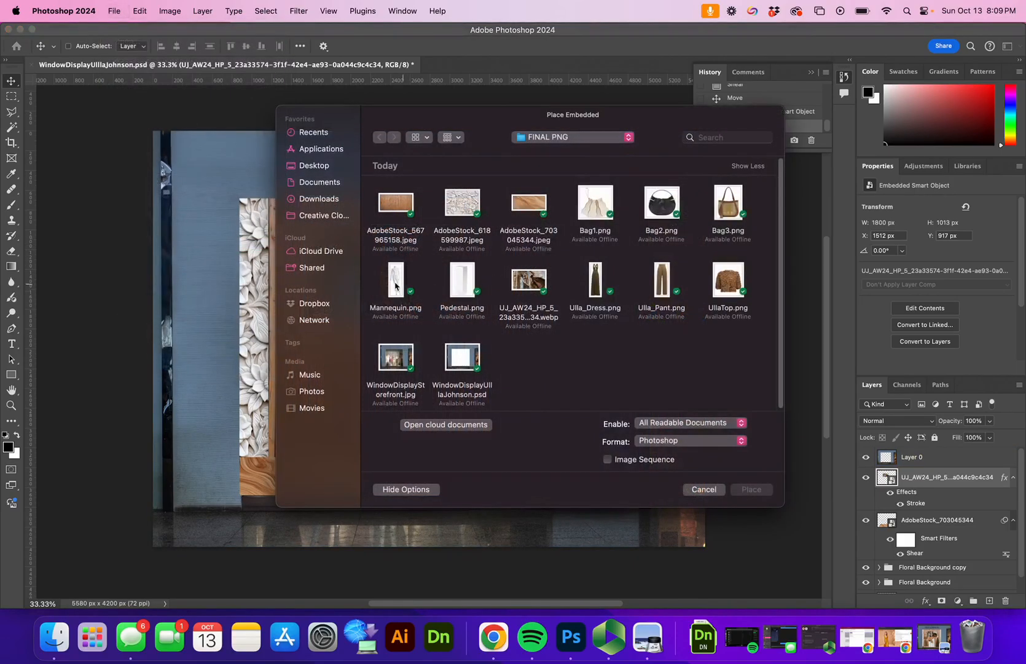
click(396, 284)
click(752, 490)
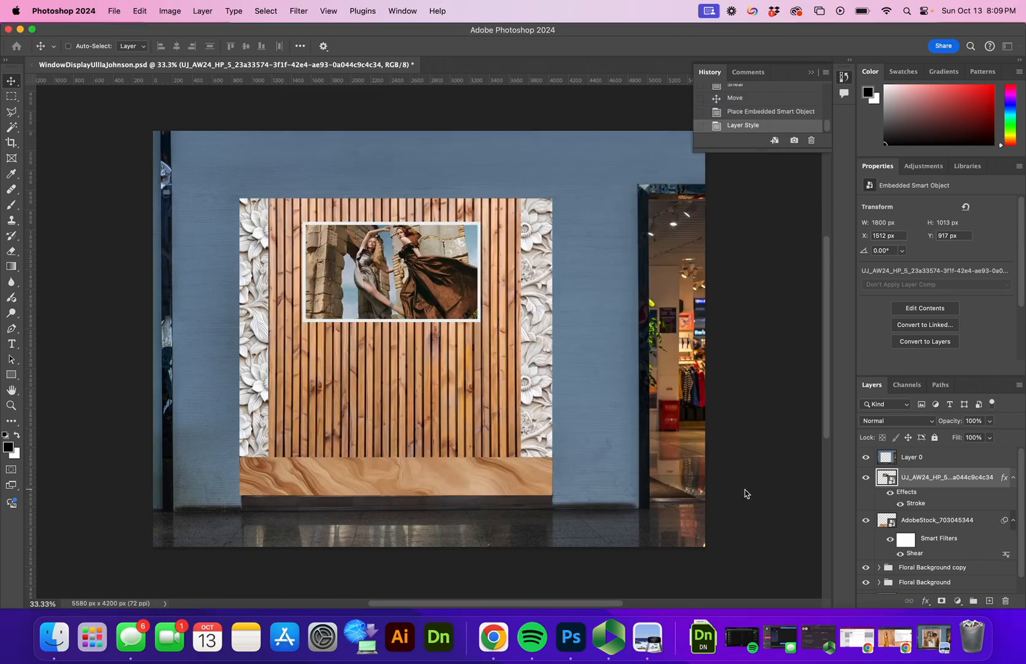
drag(448, 287, 590, 206)
drag(456, 264, 296, 356)
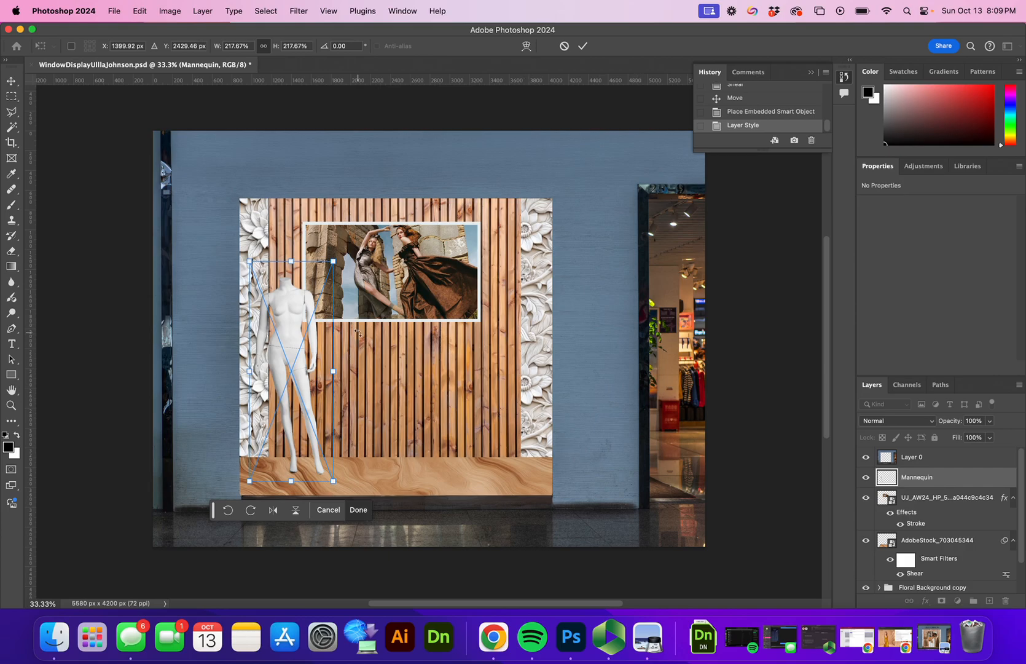
mouse_move(301, 363)
mouse_down()
mouse_move(312, 368)
mouse_move(305, 359)
mouse_up()
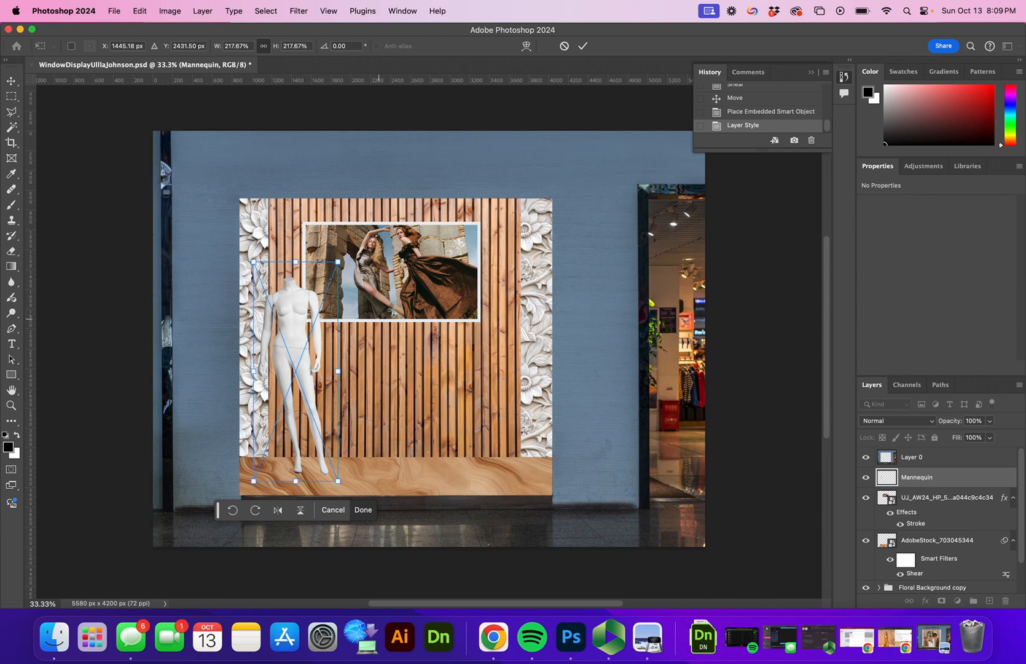
click(585, 46)
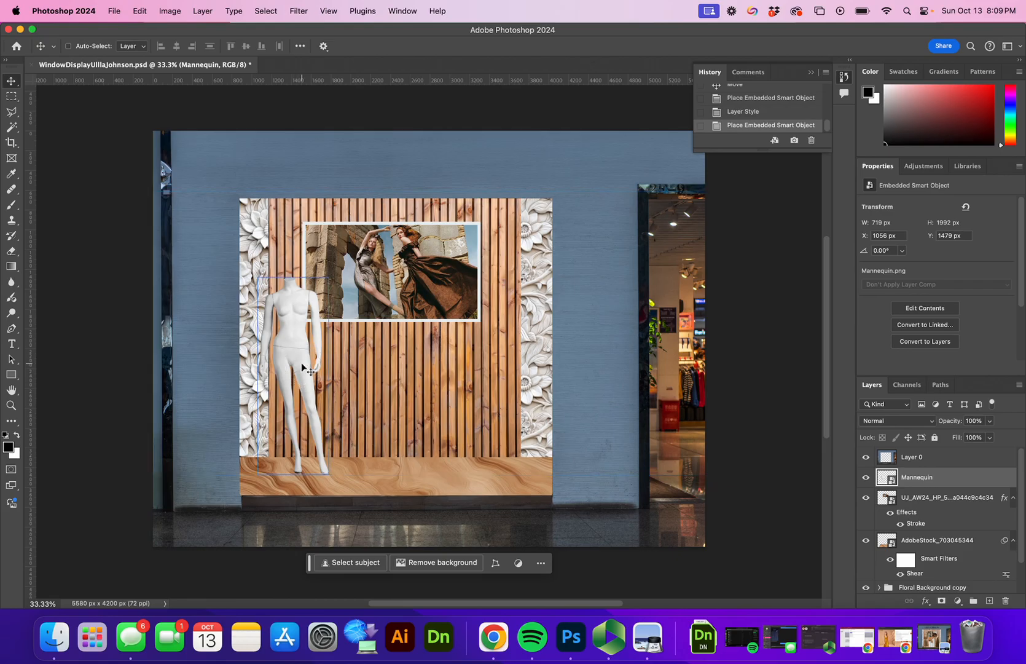
click(1019, 385)
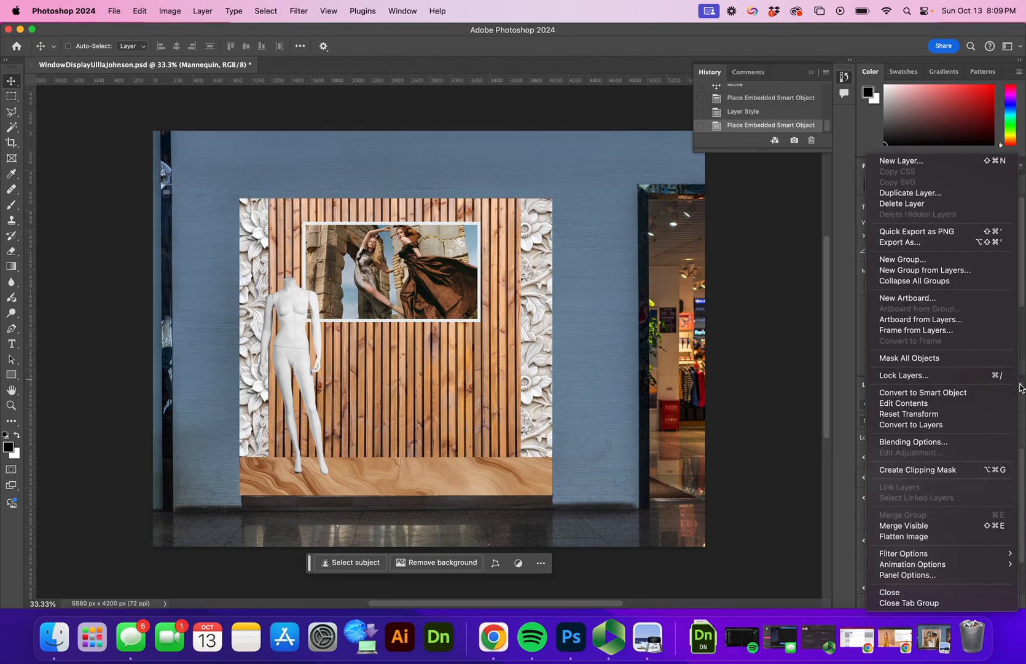
Step: Duplicate the mannequin layer, move the copy right and flip it horizontally
click(940, 193)
click(622, 277)
drag(293, 352, 488, 354)
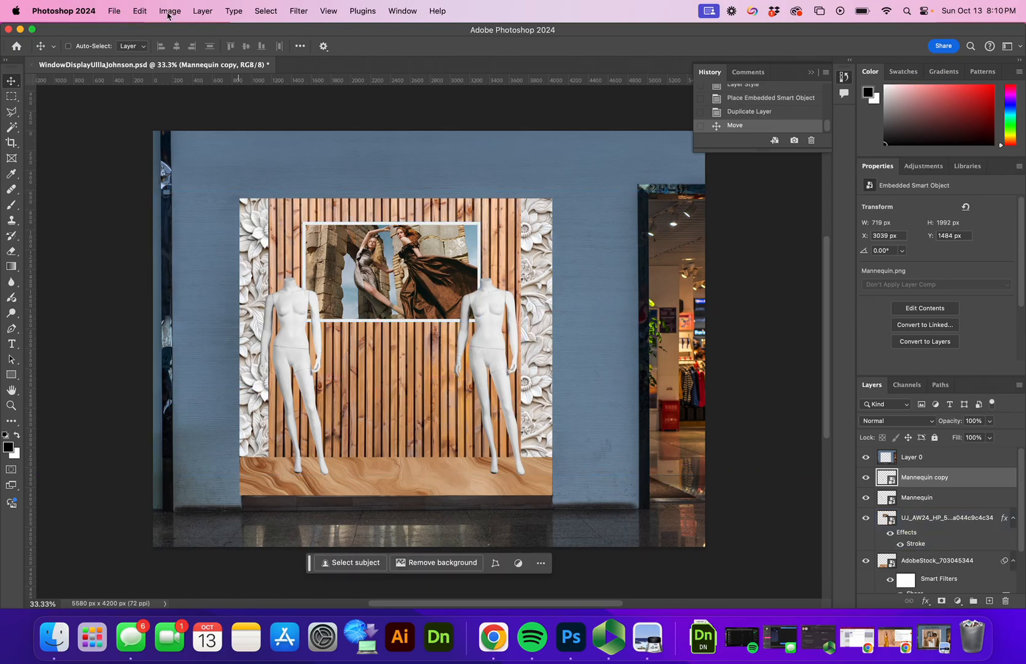
click(140, 11)
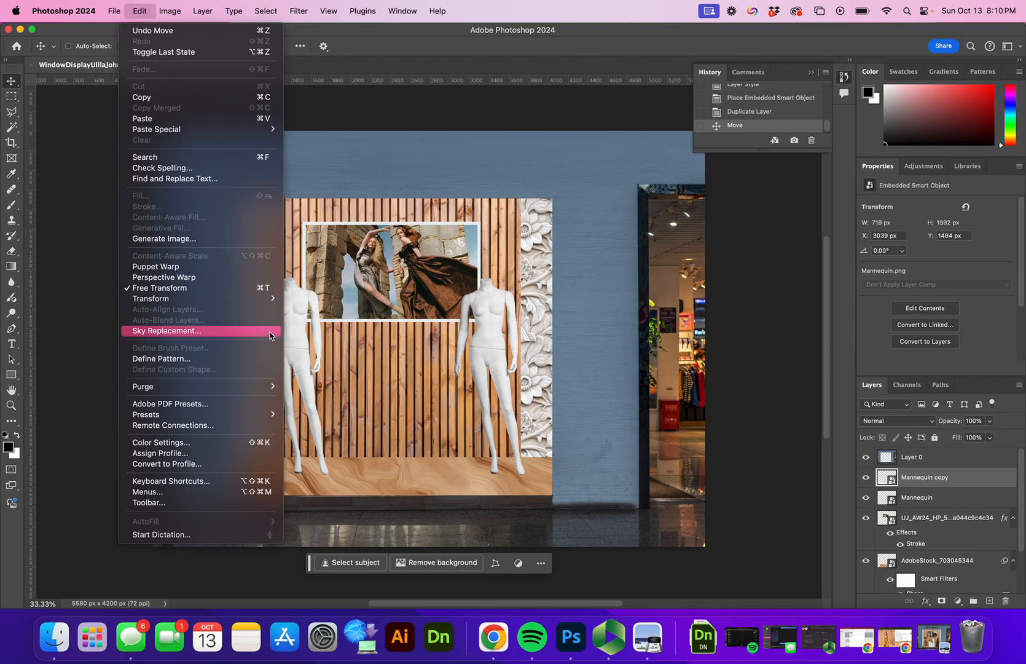
mouse_move(271, 299)
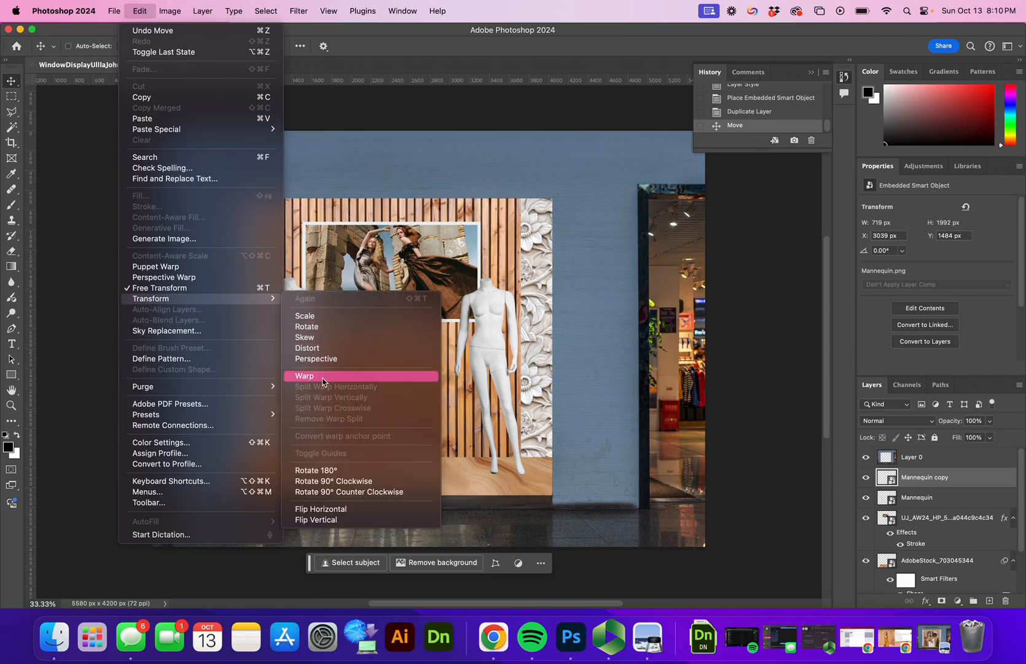
click(346, 510)
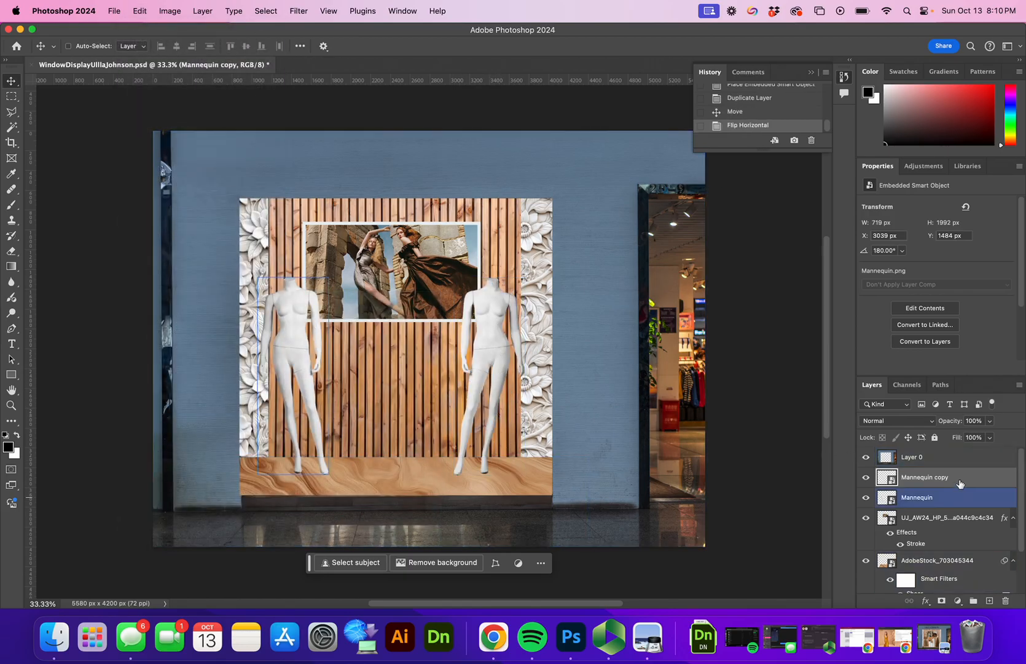
Step: Select the floor texture image layer in the Layers panel
click(929, 502)
scroll(925, 507, down, 2)
click(922, 515)
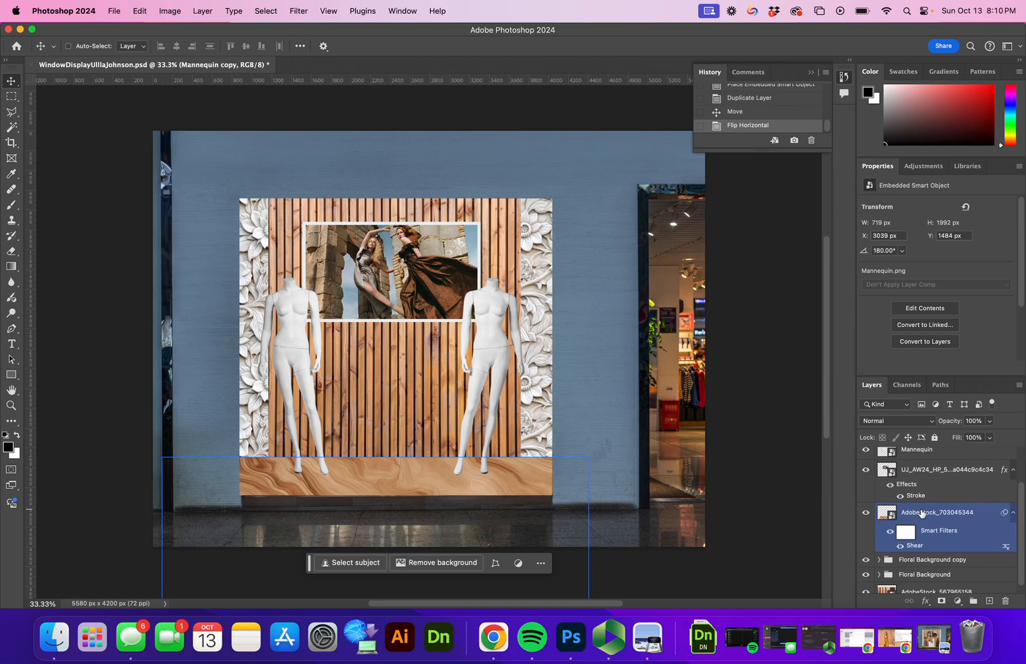
Step: Rename the wall background layer to Wall and the floor texture layer to Flooring
scroll(960, 521, down, 1)
scroll(957, 524, down, 1)
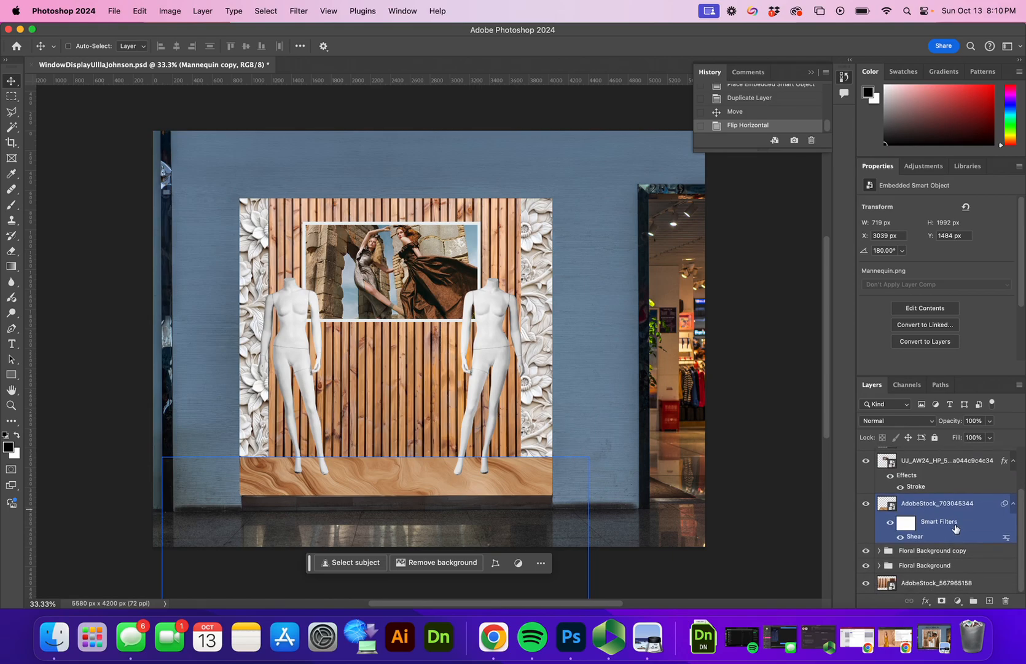
click(930, 585)
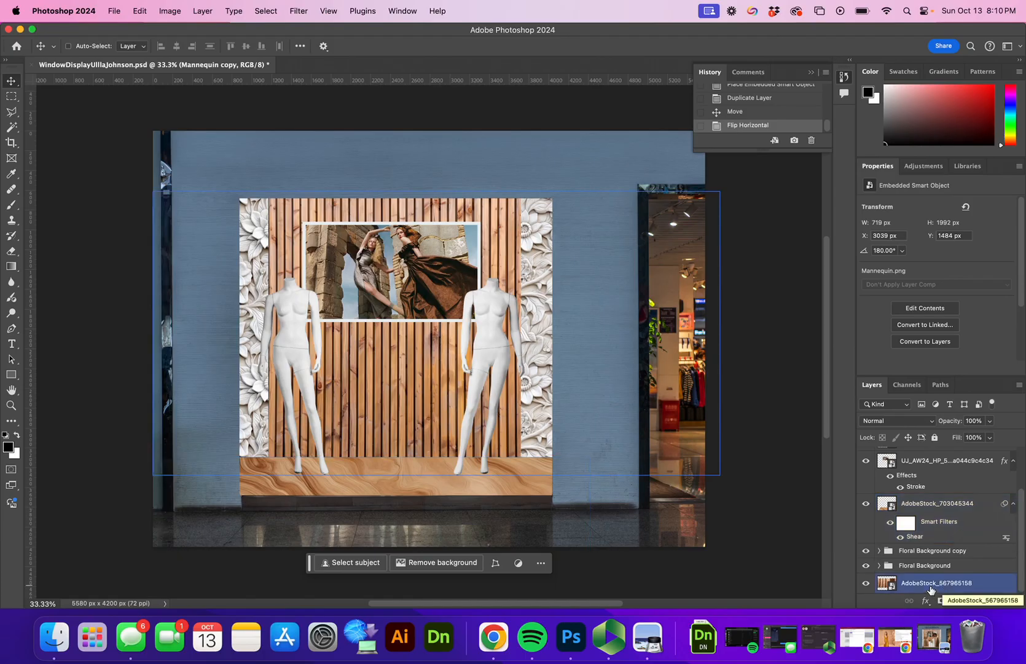
double_click(931, 585)
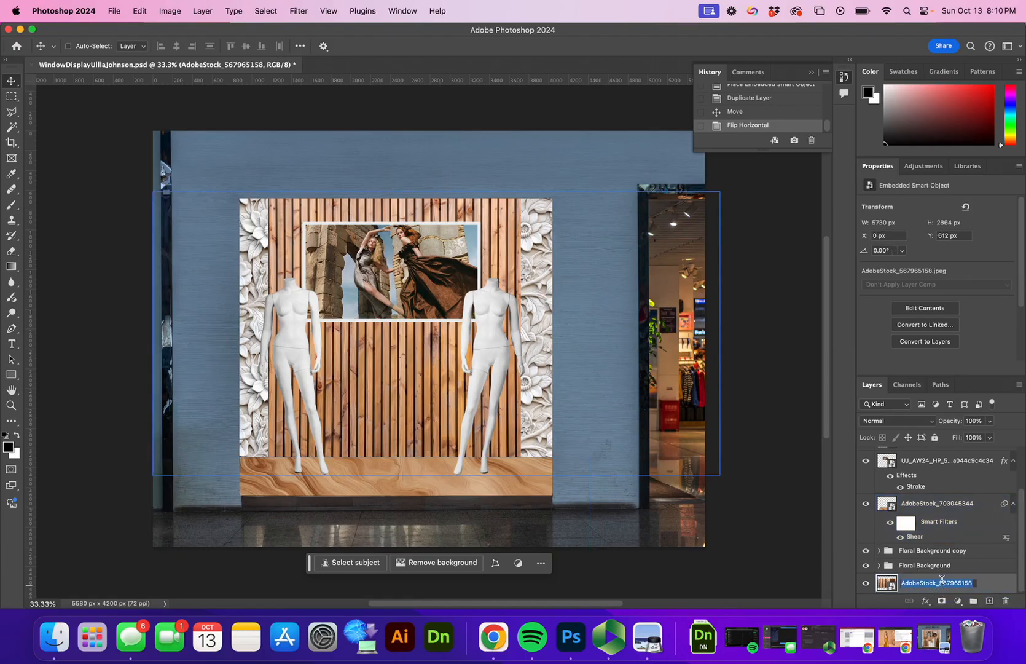
text(Wall)
key(Return)
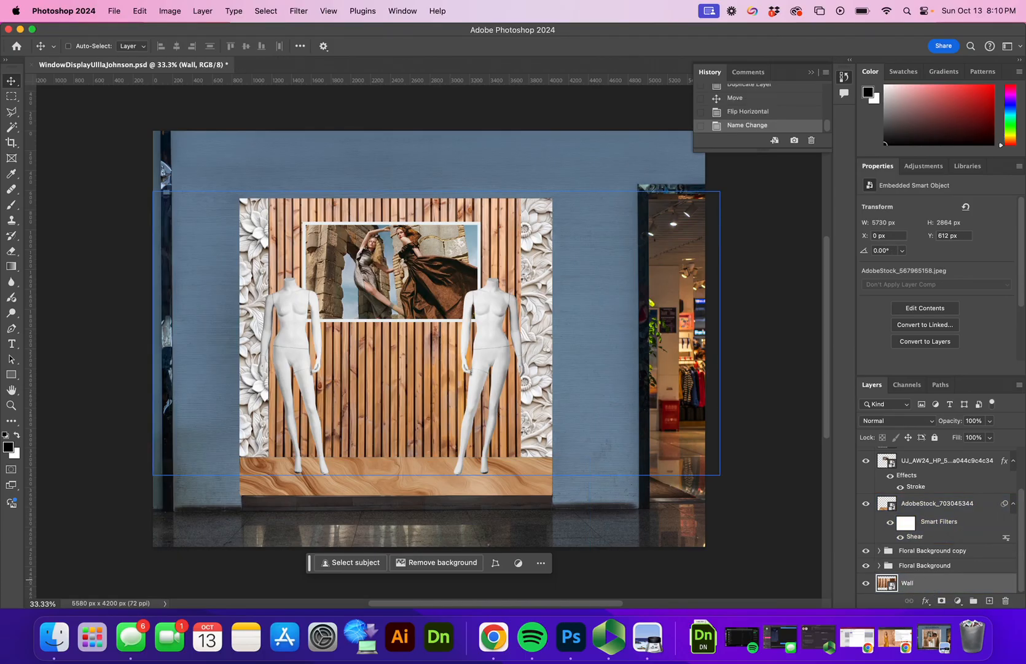
double_click(933, 502)
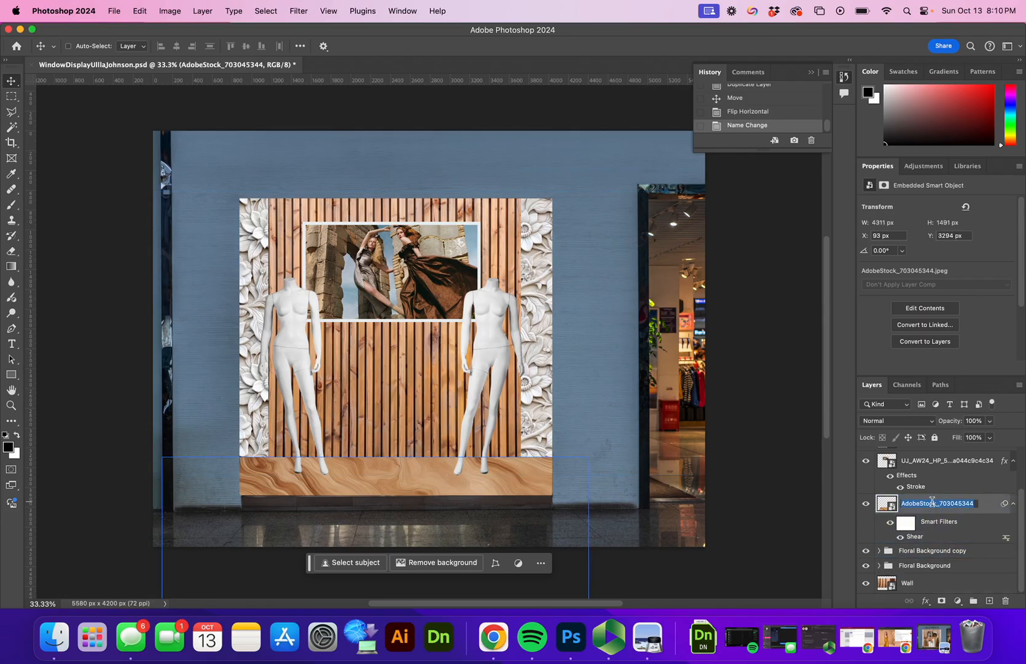
text(Fllo)
text(rin)
click(941, 460)
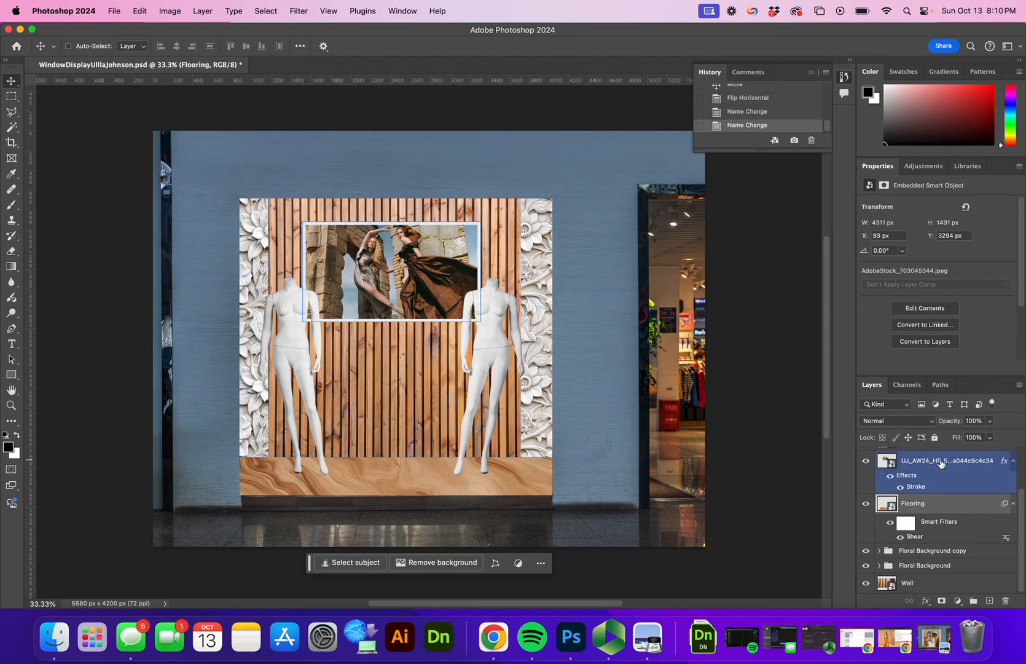
Step: Rename the framed photo layer to Artwork, then select the left mannequin layer
double_click(941, 460)
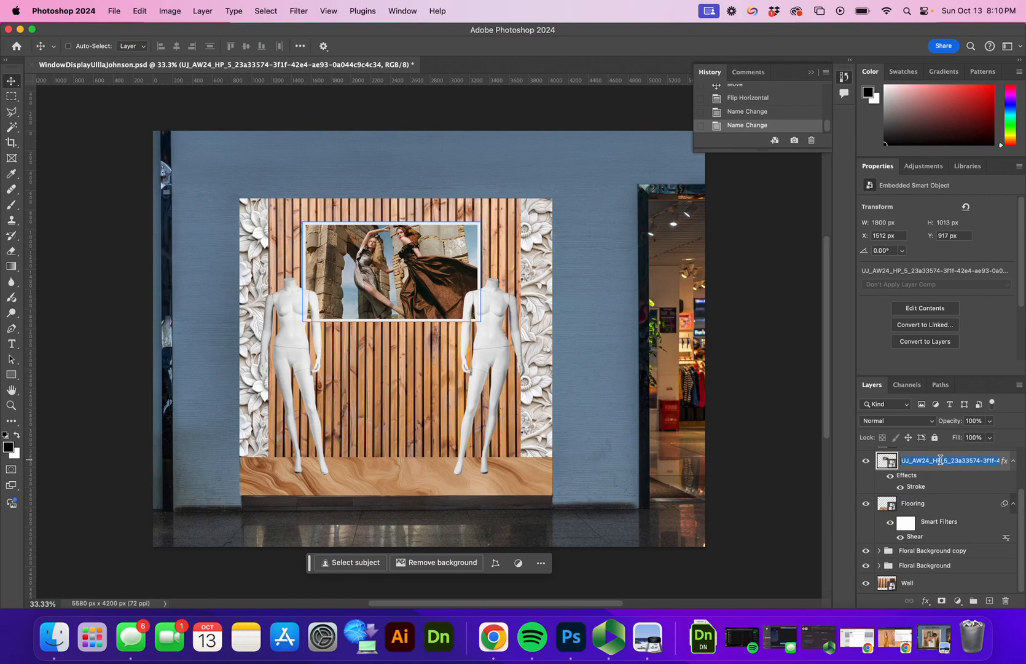
scroll(941, 459, up, 2)
text(Artwork)
key(Return)
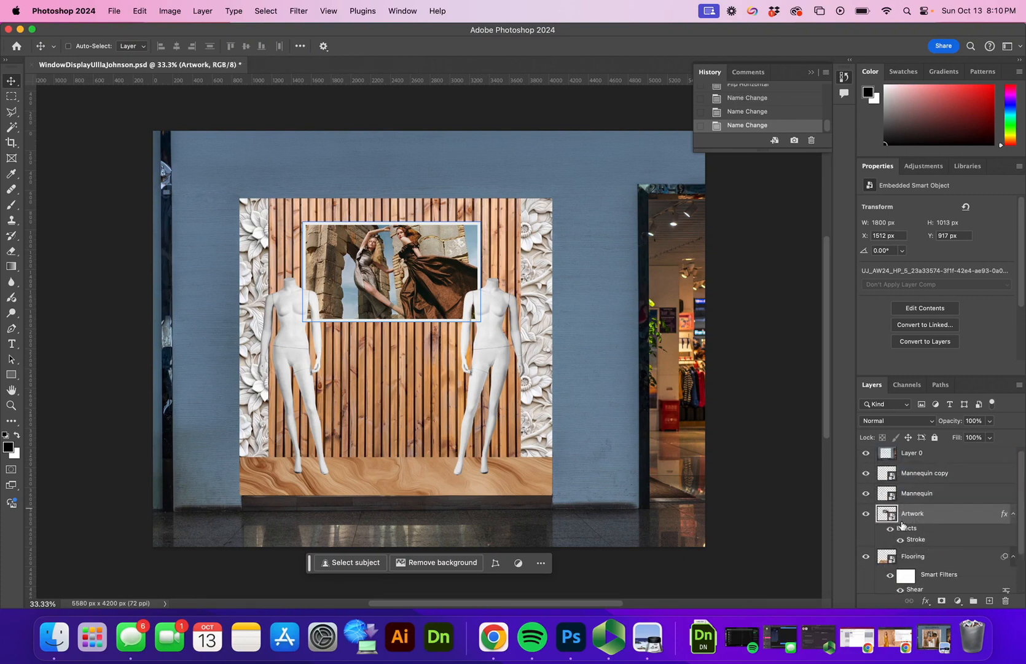
super+click(697, 262)
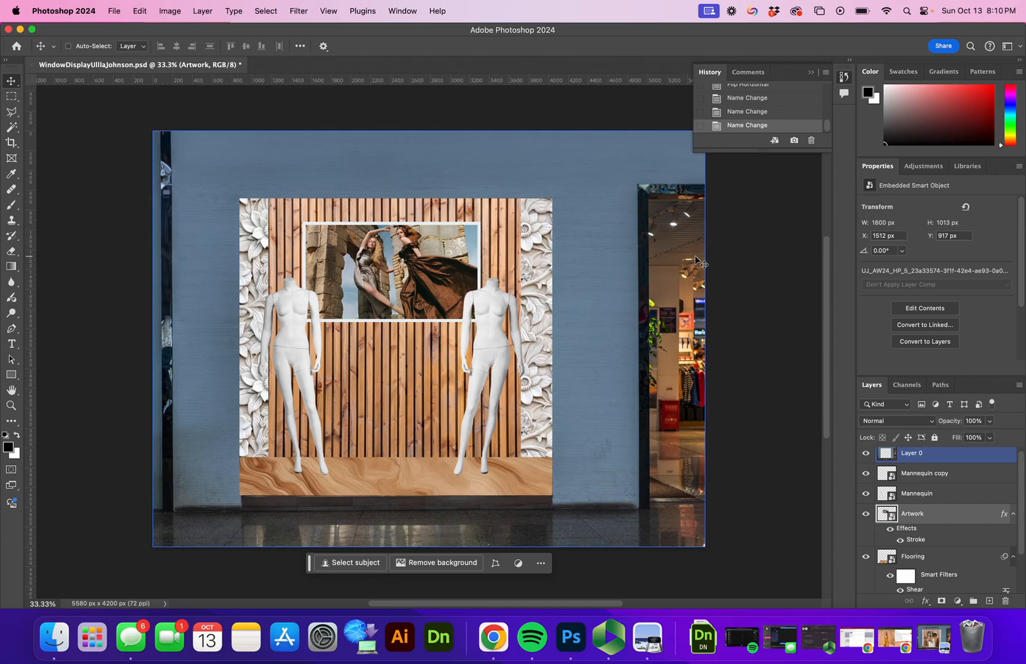
super+click(292, 335)
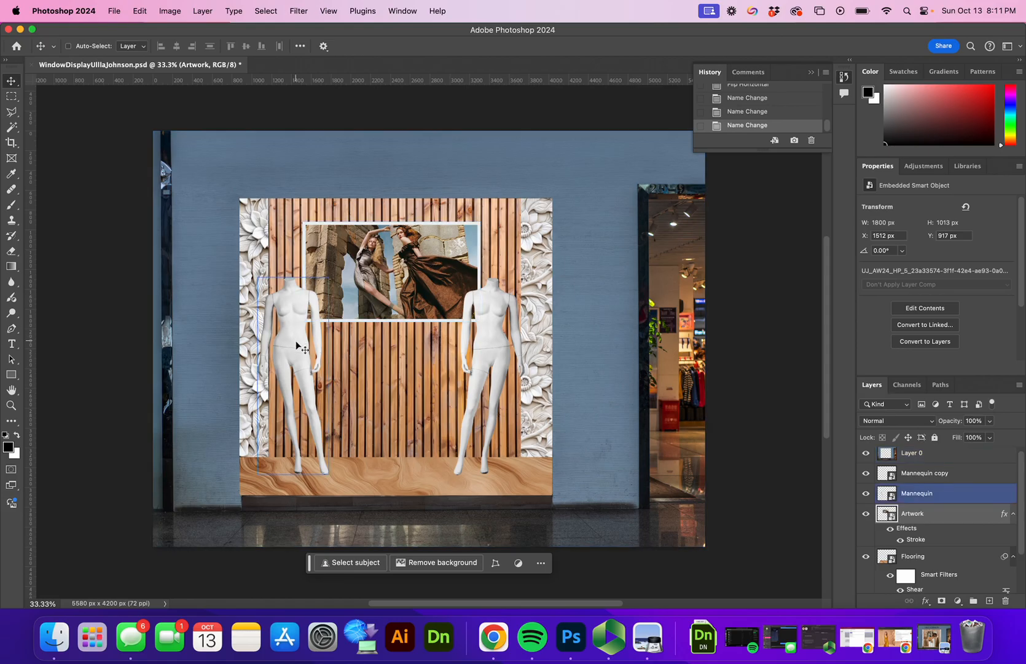
Step: Embed Ulla_Pant.png, stack it above the mannequin layers and move it onto the left mannequin
click(115, 11)
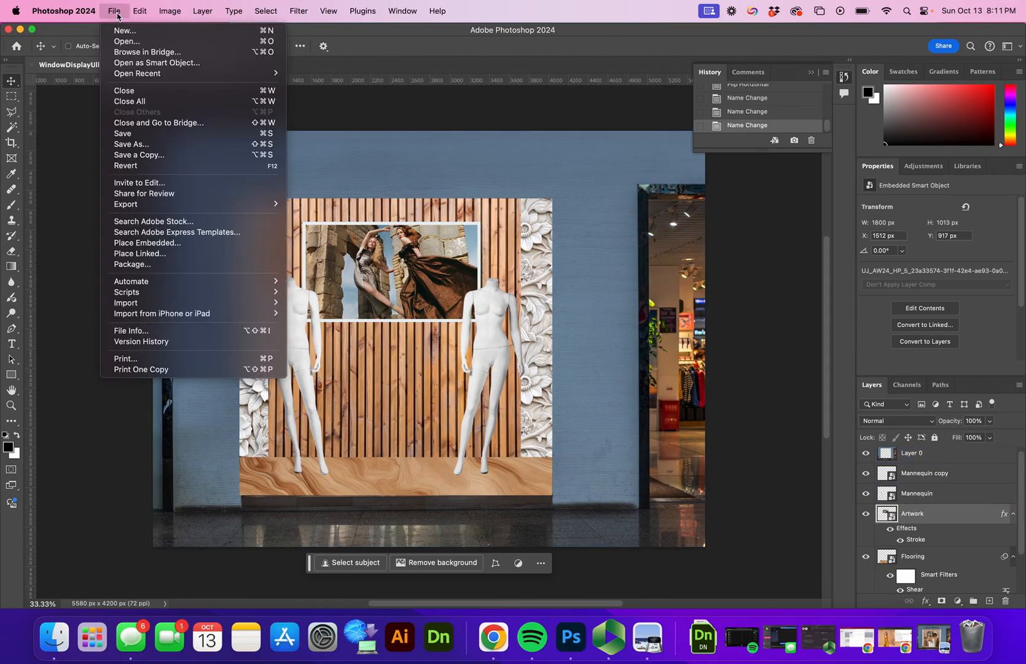
click(181, 242)
click(642, 284)
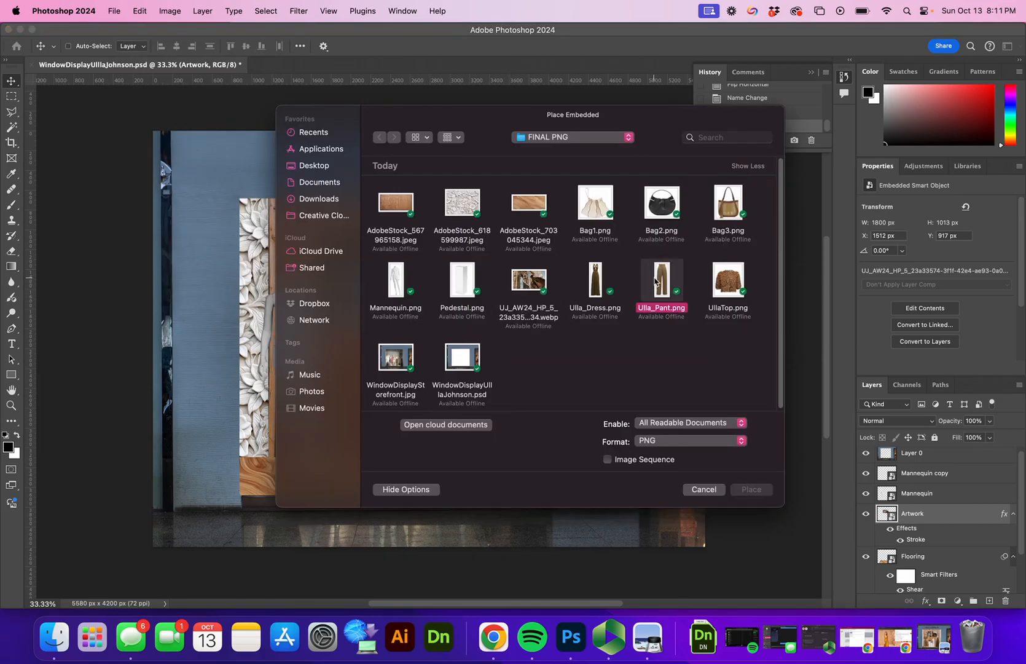
click(764, 489)
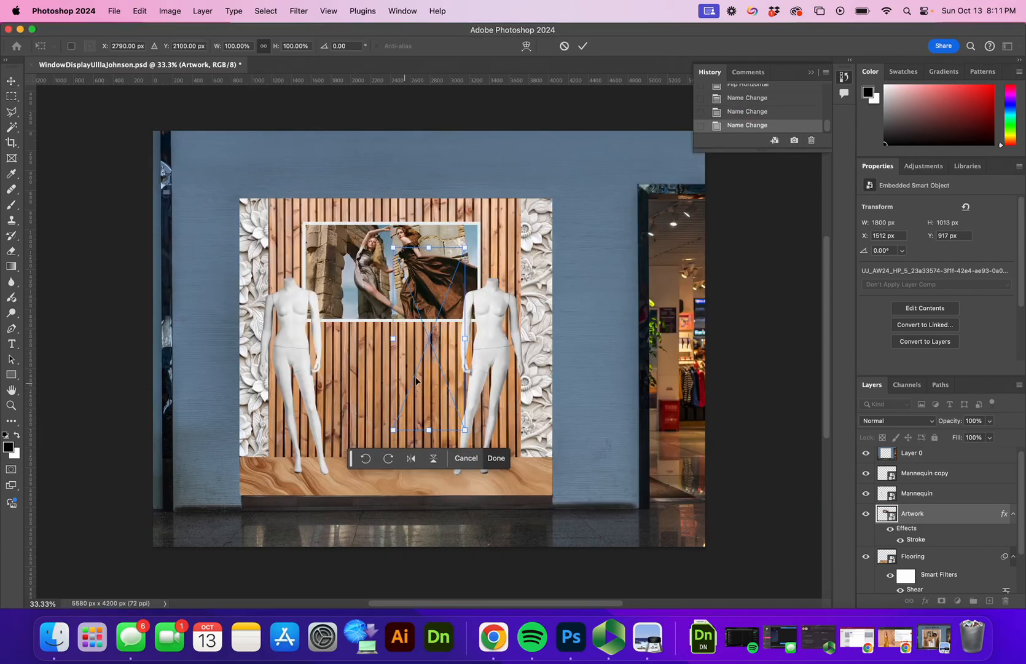
drag(440, 348, 313, 412)
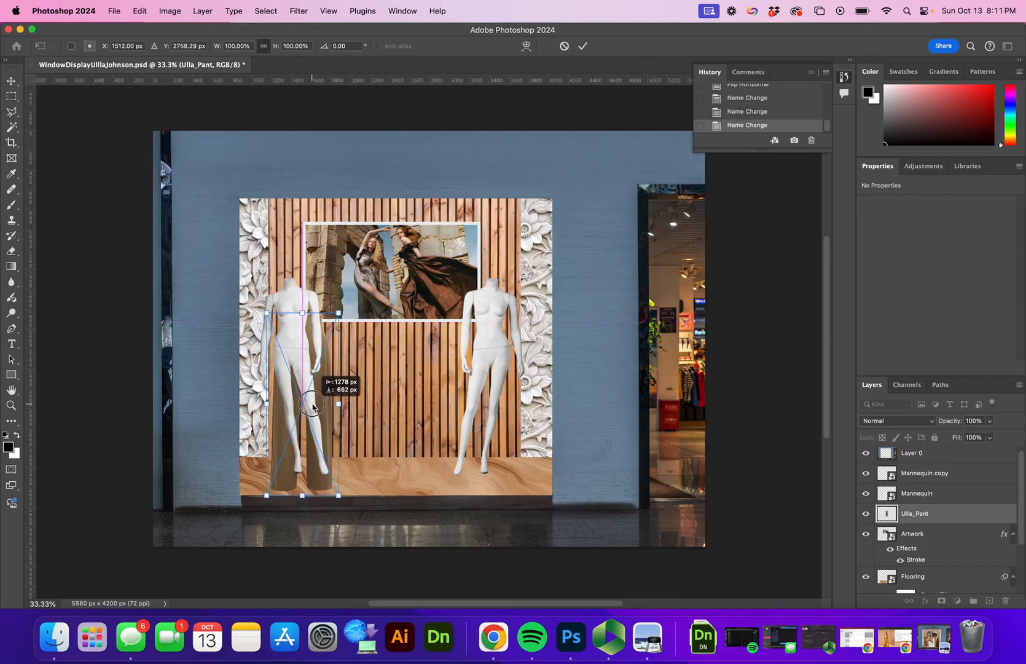
drag(920, 519, 903, 475)
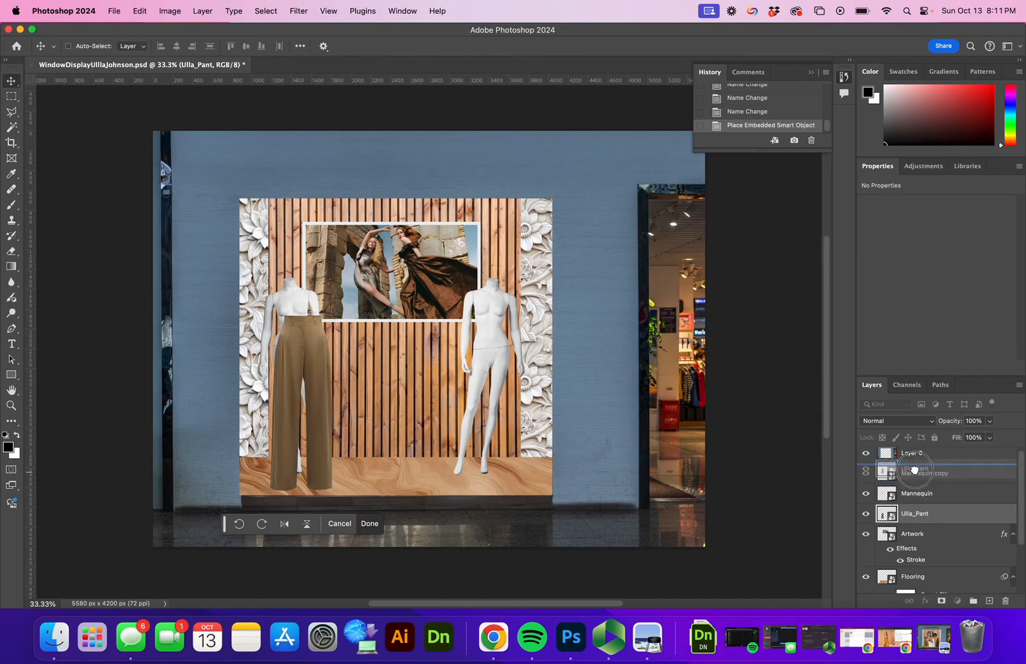
drag(324, 387, 303, 394)
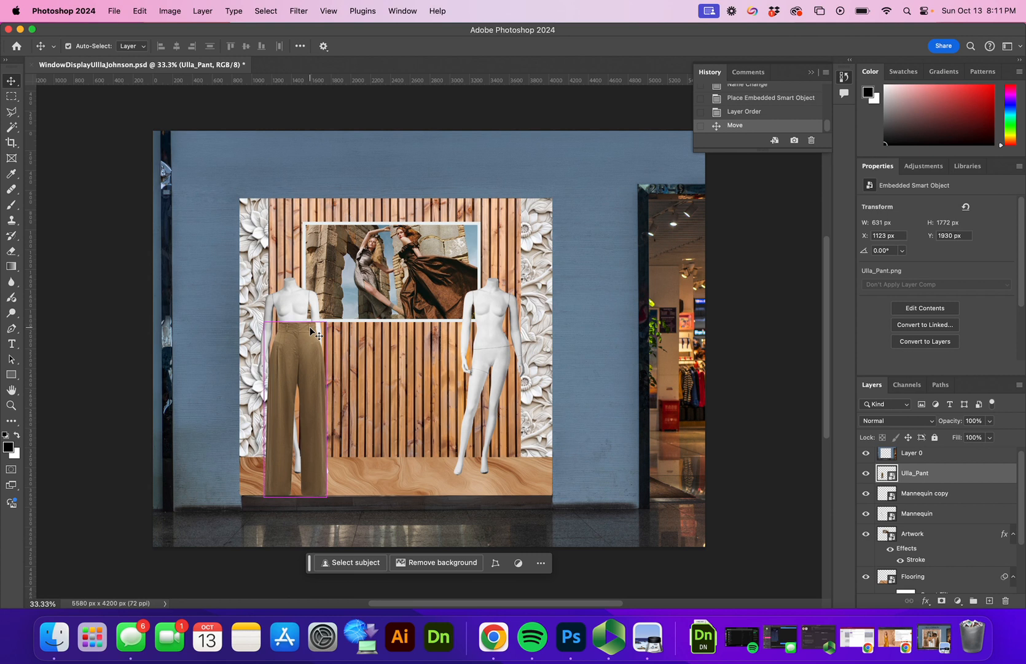
Step: Scale the trousers to 517 × 1452 px and fit them to the left mannequin's waist and legs
key(super+t)
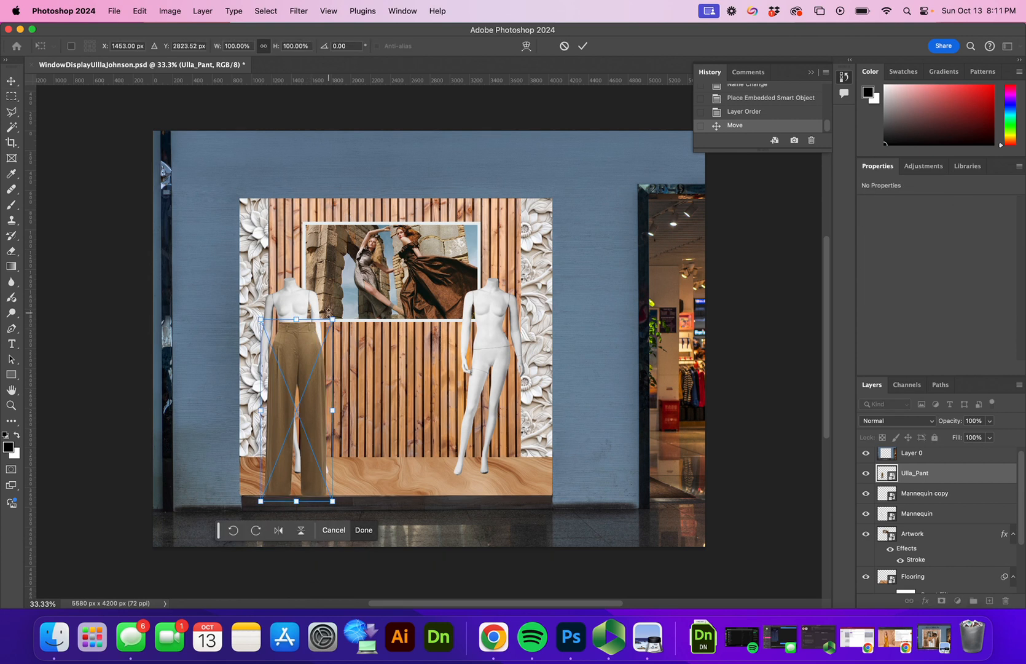
drag(332, 320, 316, 363)
drag(291, 411, 293, 372)
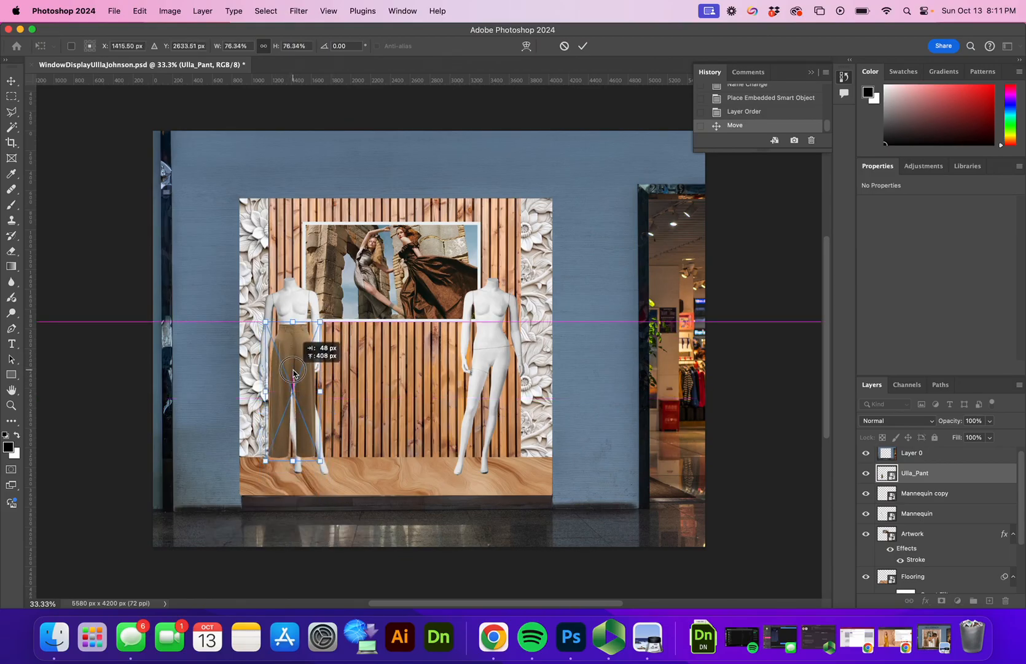
drag(293, 376, 294, 369)
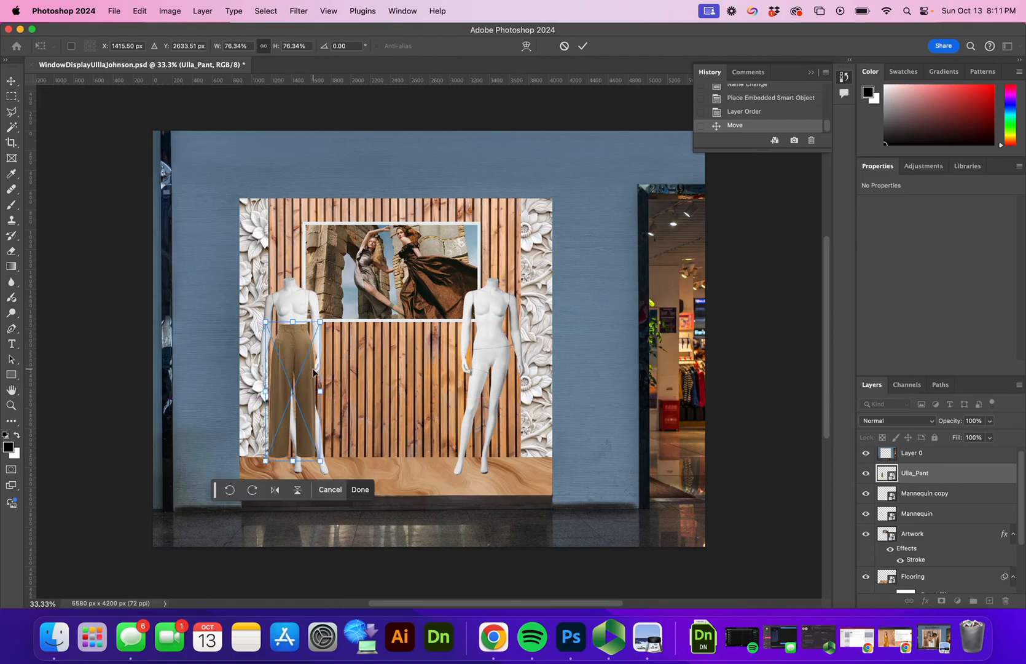
key(Down)
key(Down)
key(Down)
key(Down)
key(Down)
key(Down)
key(Down)
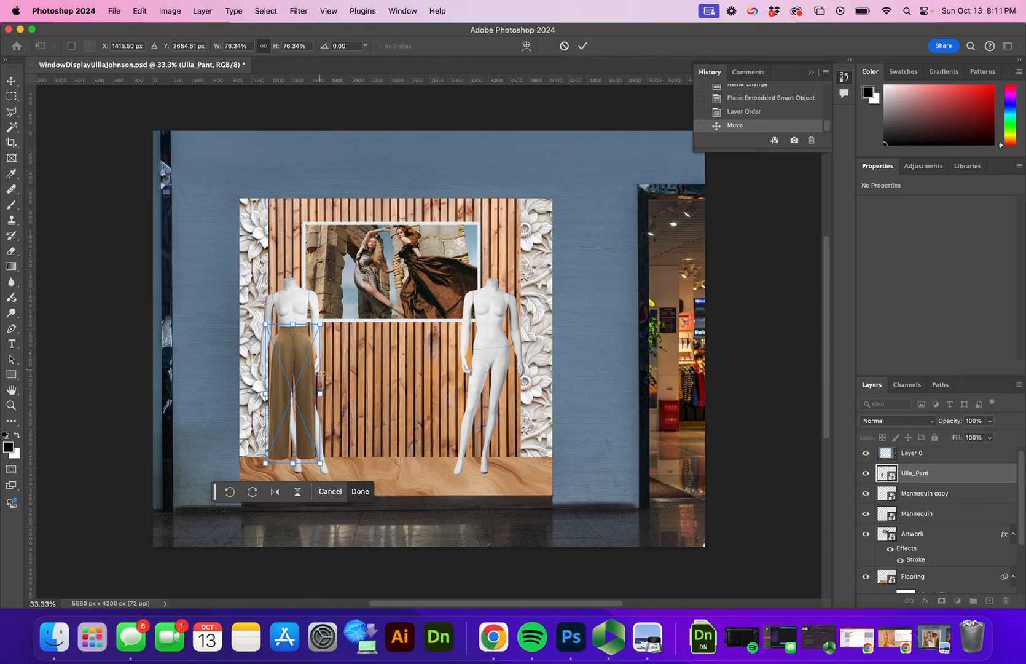
drag(322, 467, 333, 478)
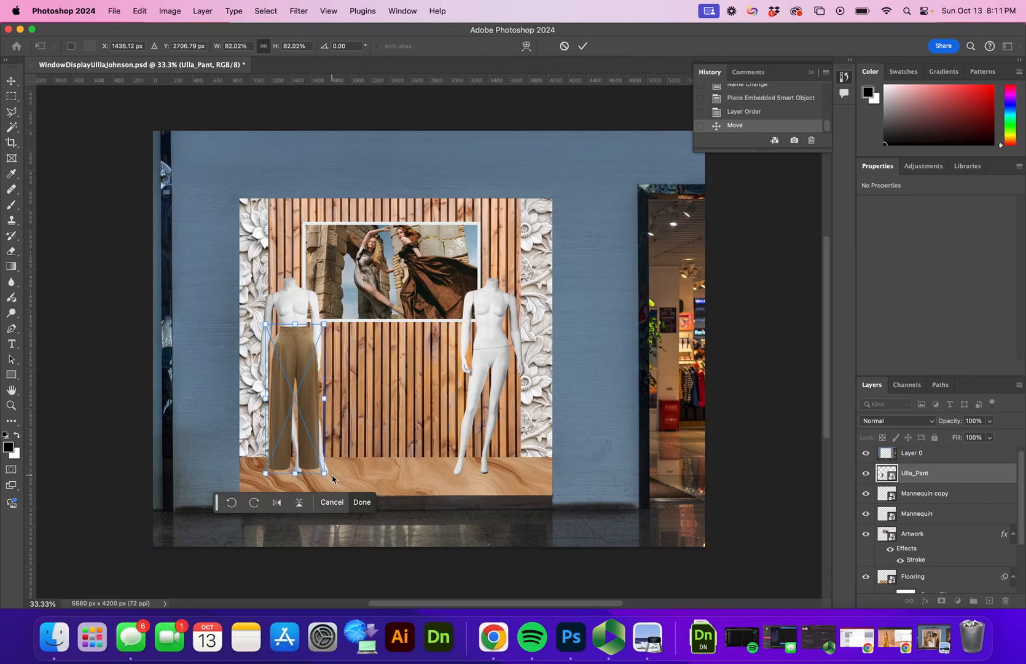
click(583, 48)
drag(285, 386, 278, 395)
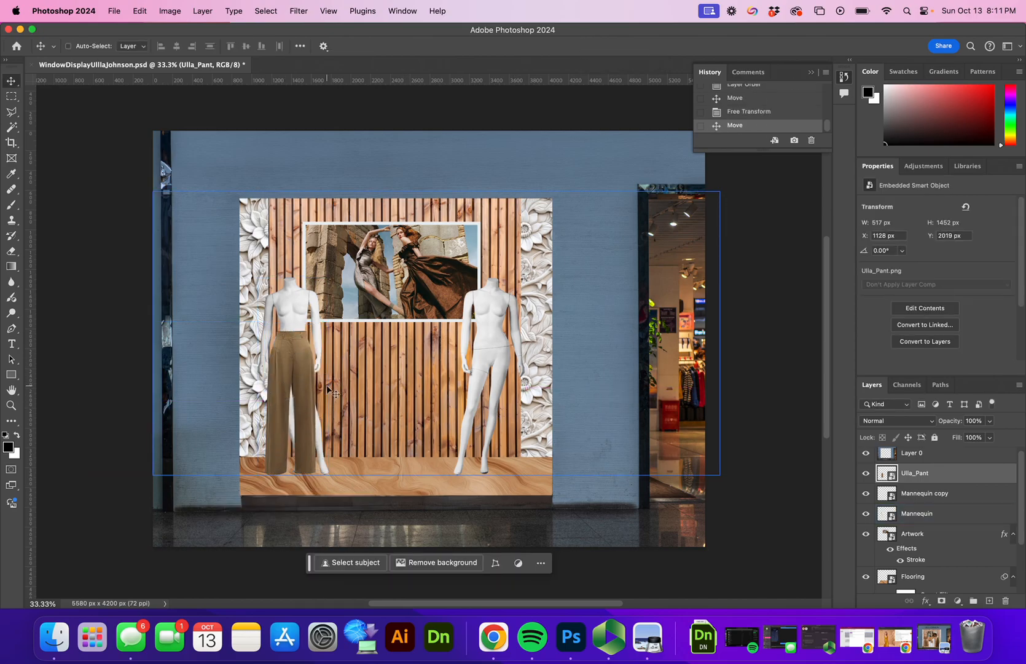
Step: Rasterize the Ulla_Pant trousers layer into an ordinary pixel layer
scroll(327, 387, up, 5)
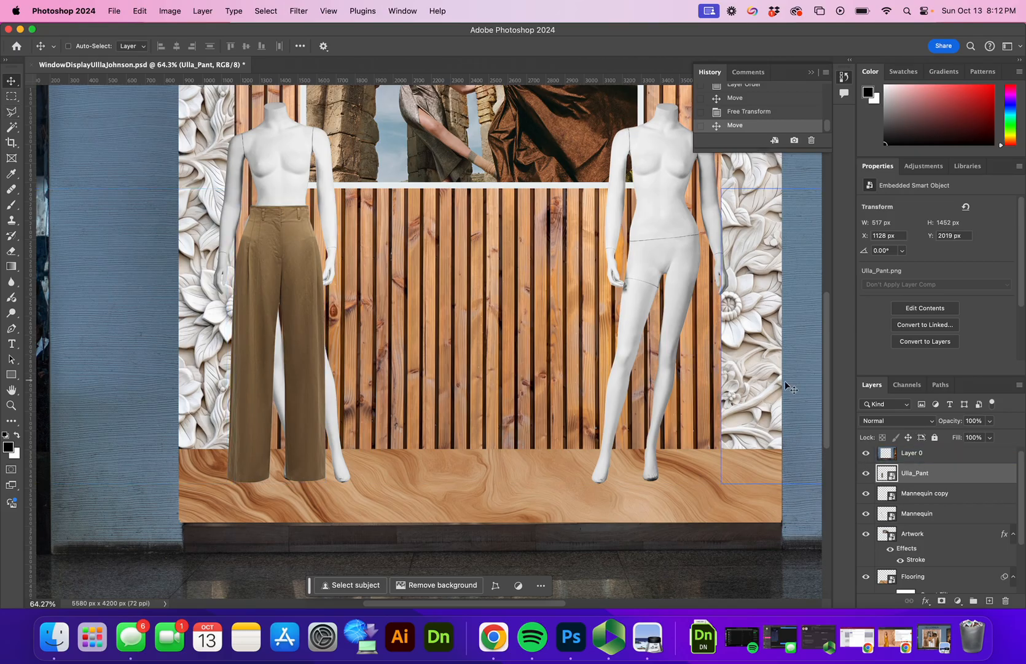
right_click(916, 478)
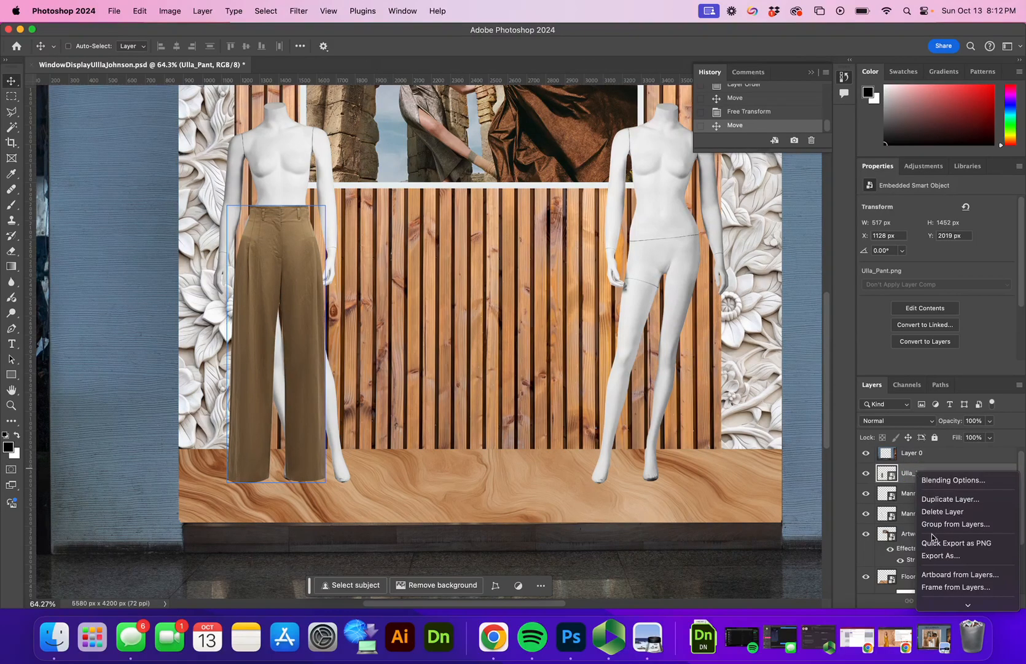
mouse_move(951, 622)
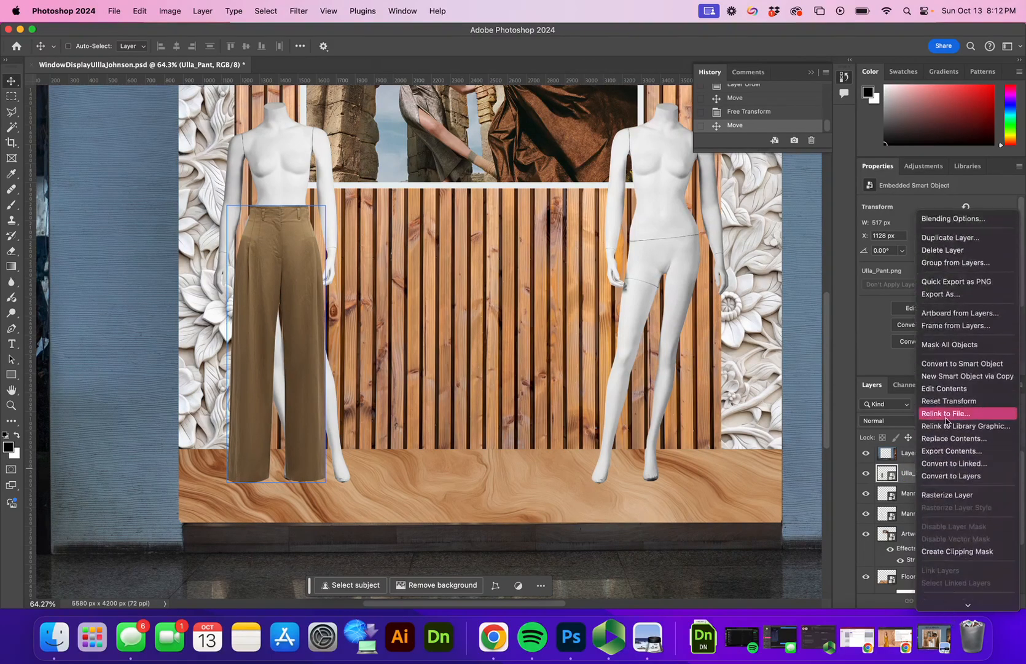
click(962, 495)
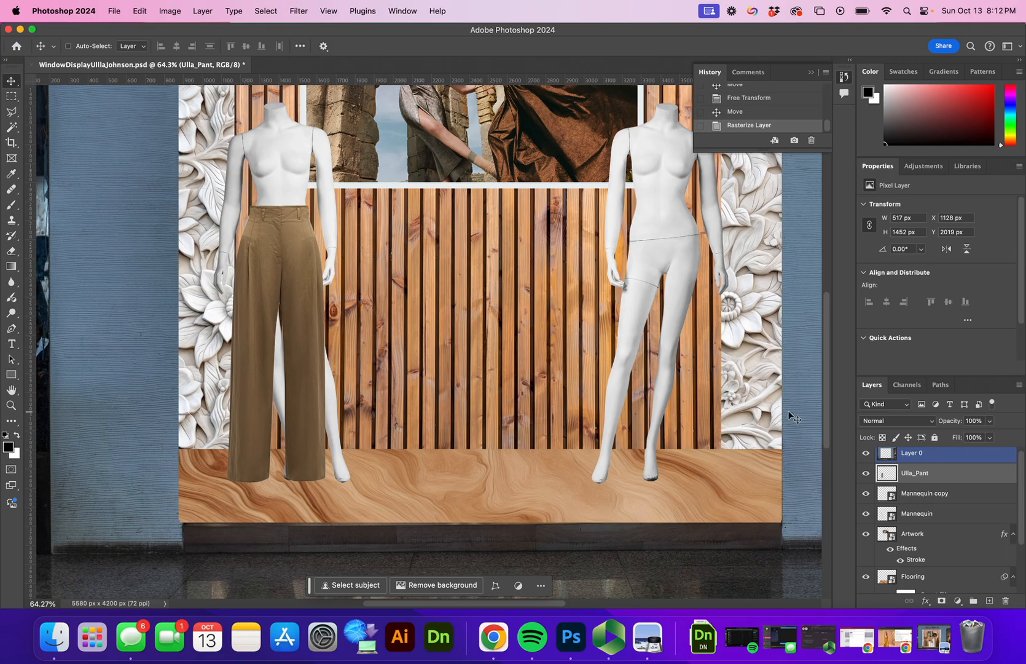
click(922, 492)
click(901, 574)
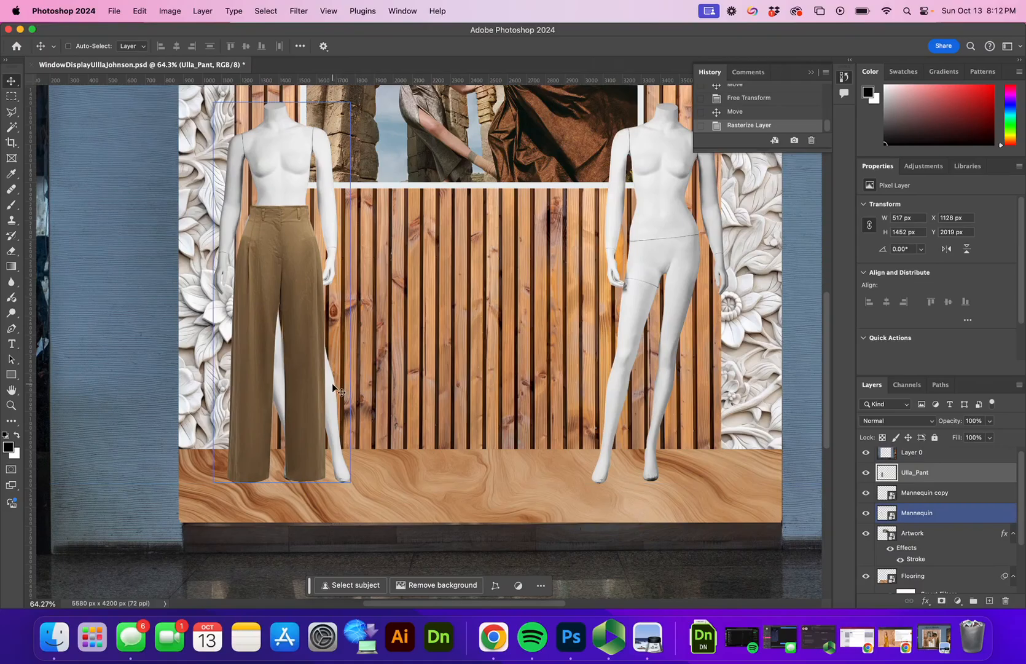
Step: Outline the right trouser leg with the Polygonal Lasso to select it
key(m)
click(12, 111)
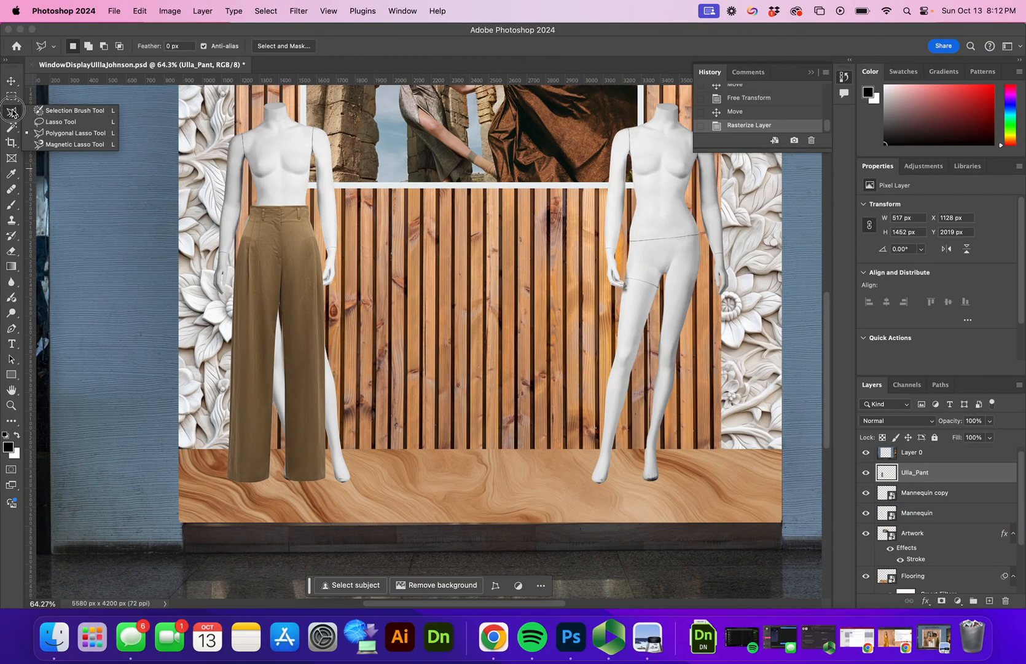
click(59, 133)
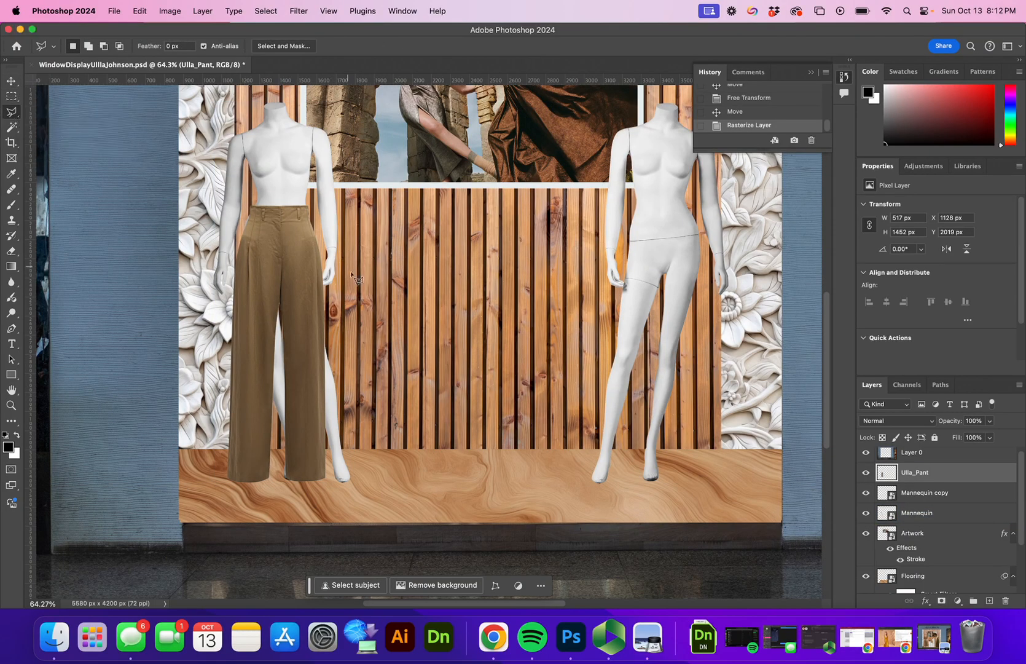
click(278, 319)
click(330, 240)
click(330, 480)
click(285, 493)
click(276, 479)
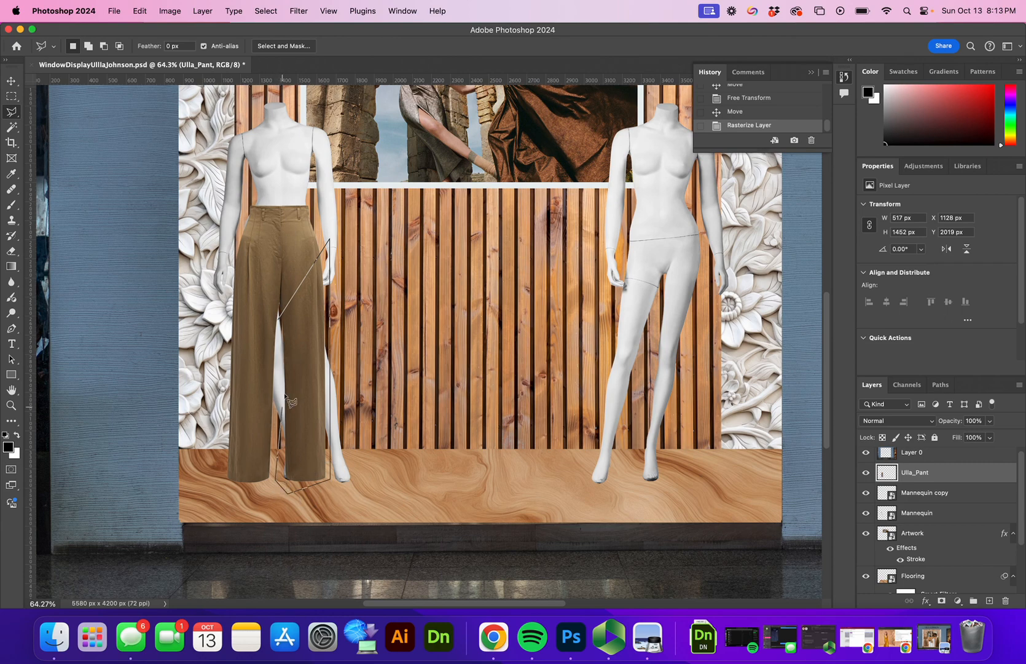
click(284, 319)
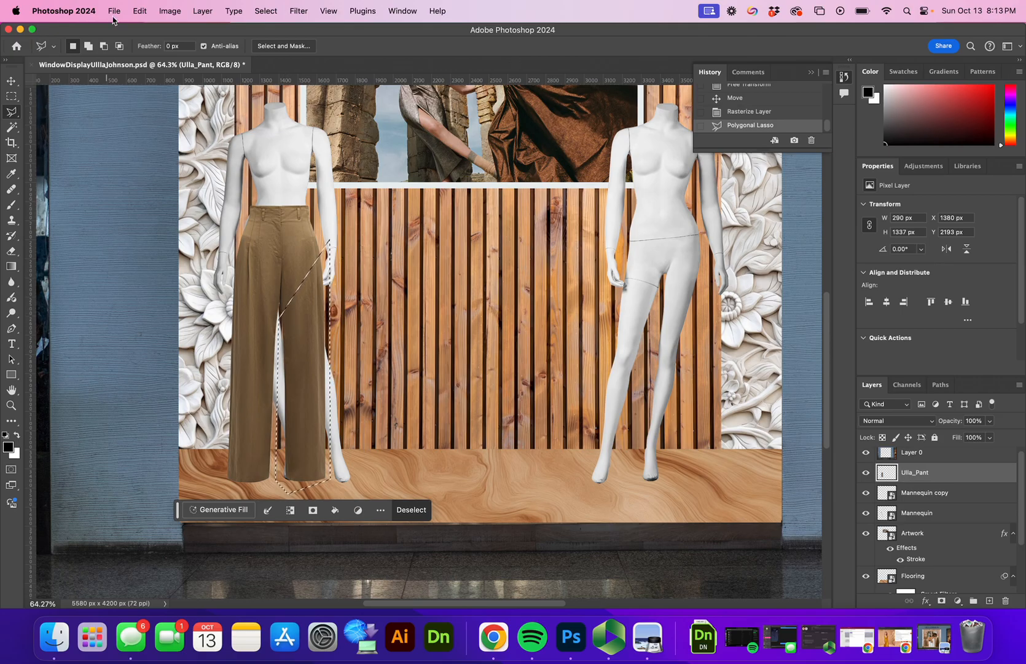
Step: Paste the pant-leg piece as Layer 1 and toggle its visibility to compare
click(140, 11)
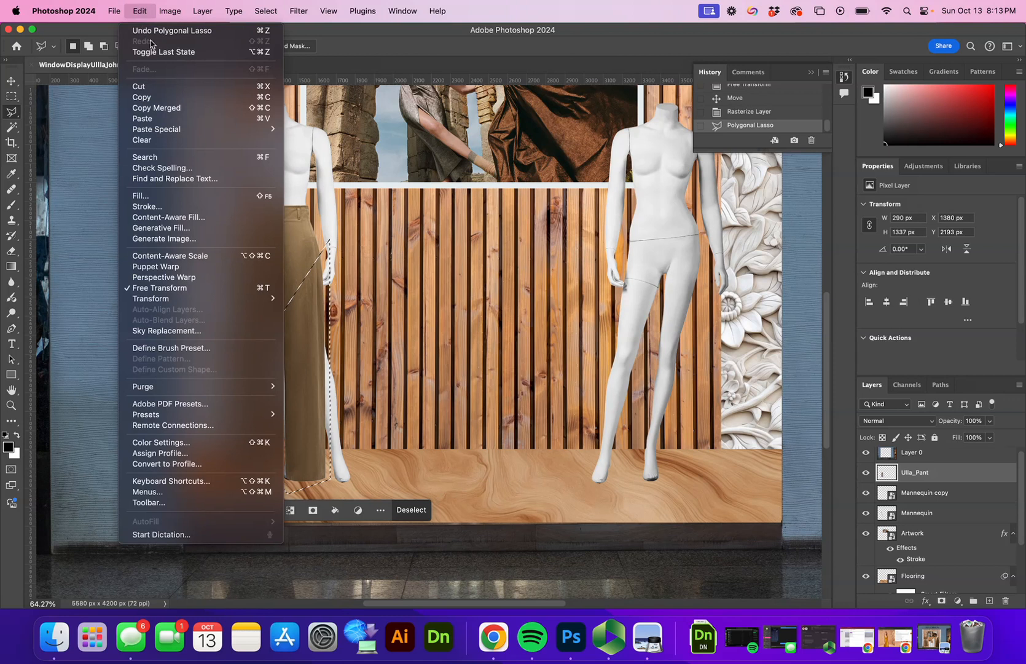
click(148, 118)
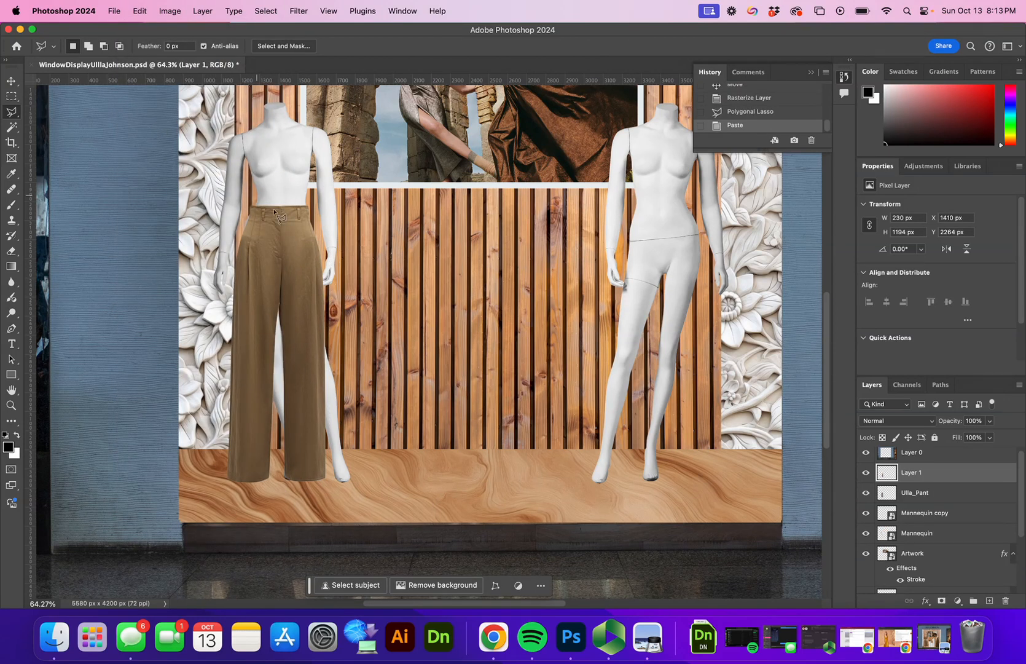
click(867, 473)
click(866, 473)
click(866, 473)
click(867, 472)
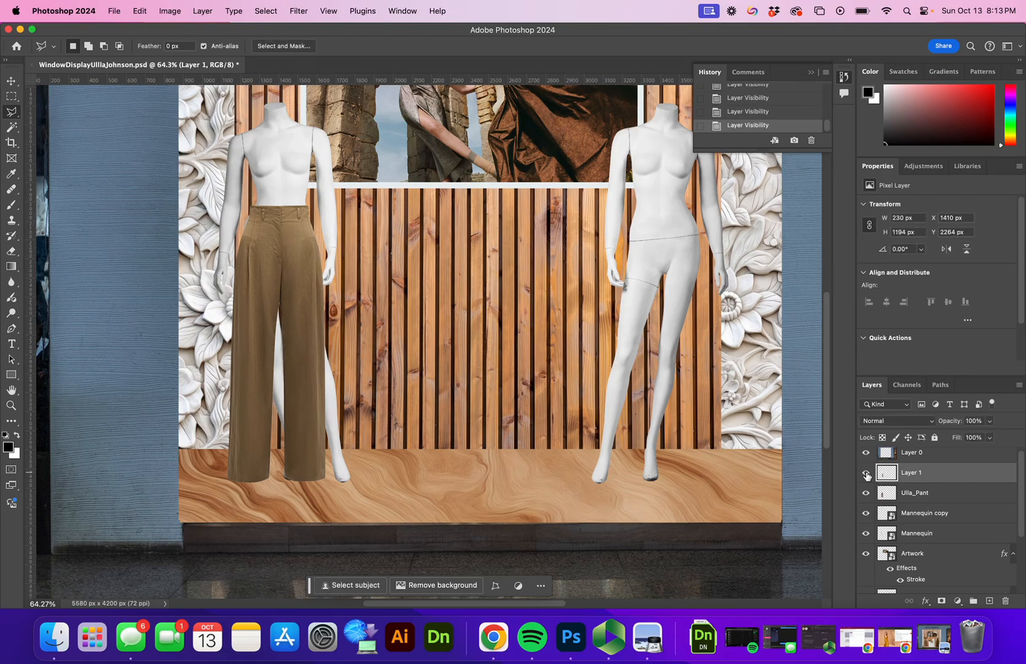
Step: Rotate the pasted Layer 1 piece about −9° and fit it over the right trouser leg
key(v)
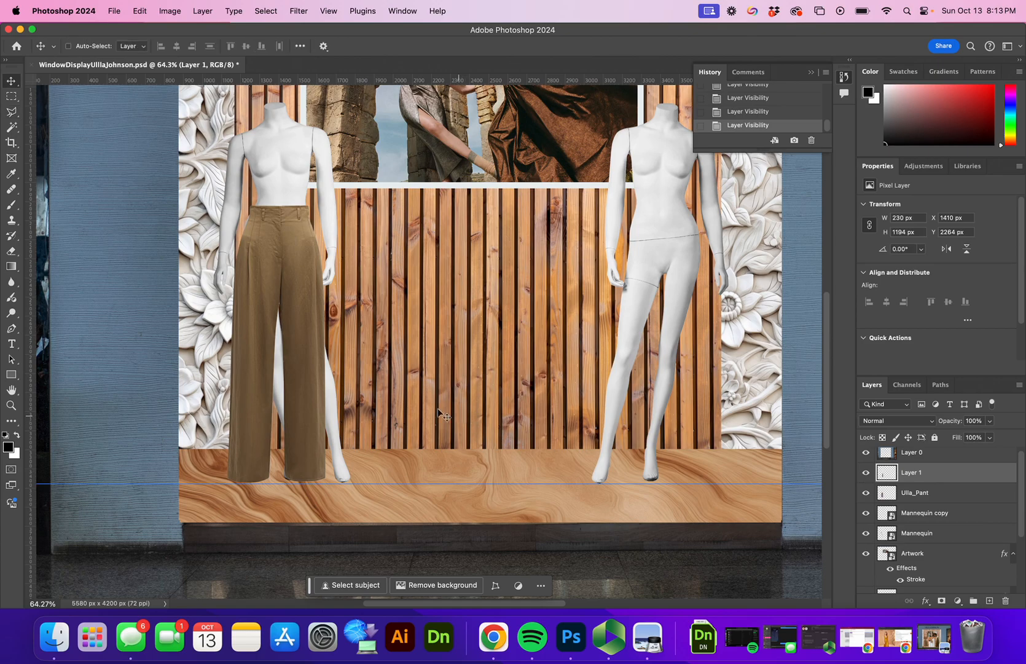
drag(313, 374, 358, 373)
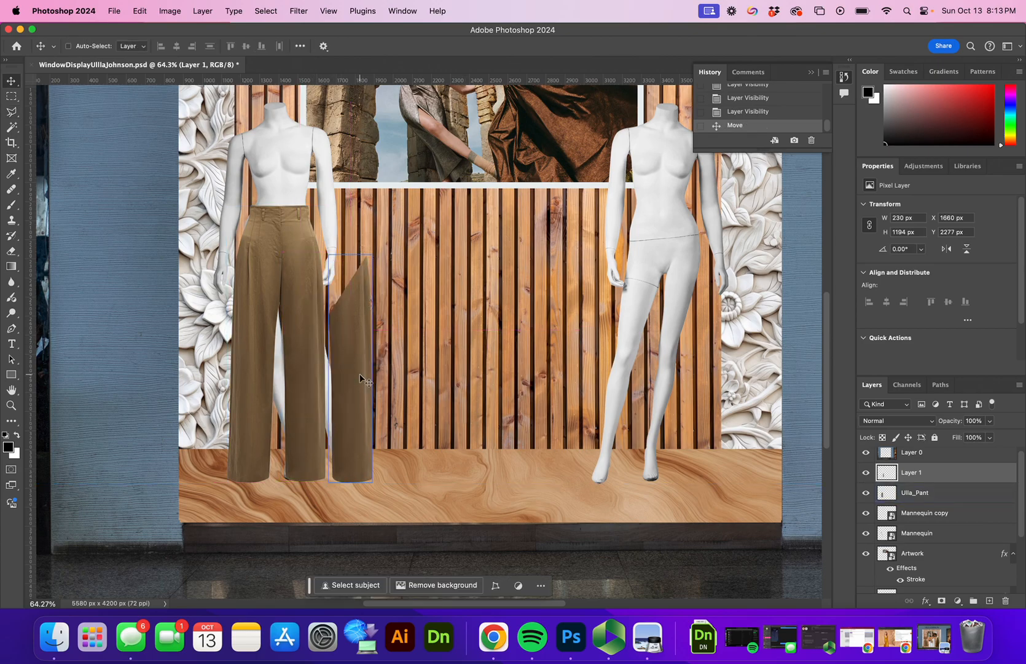
key(super+t)
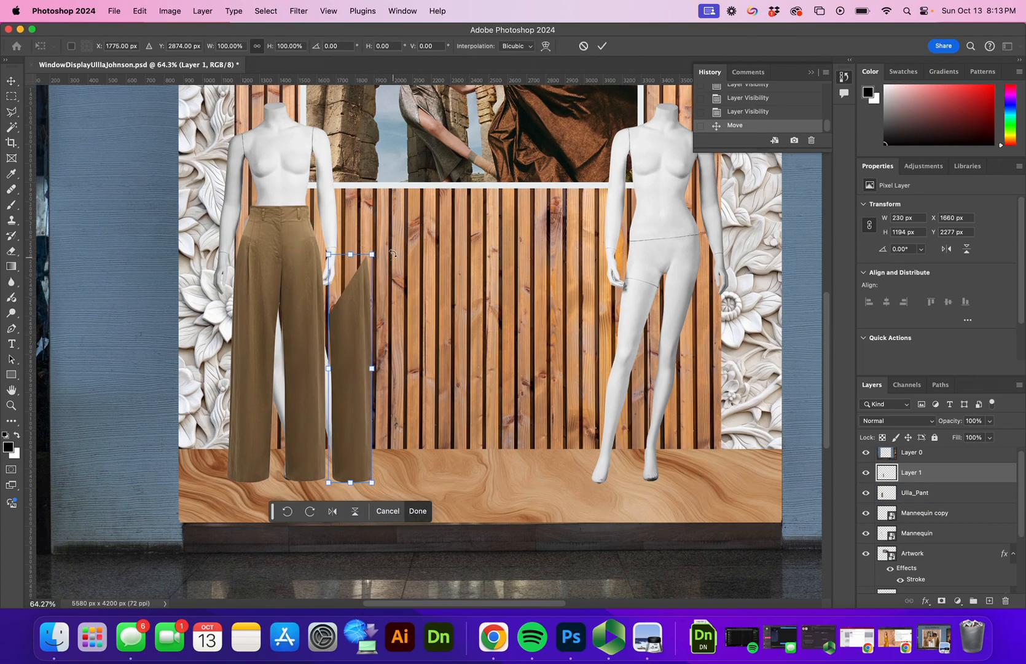
drag(376, 244, 355, 242)
drag(361, 348, 324, 338)
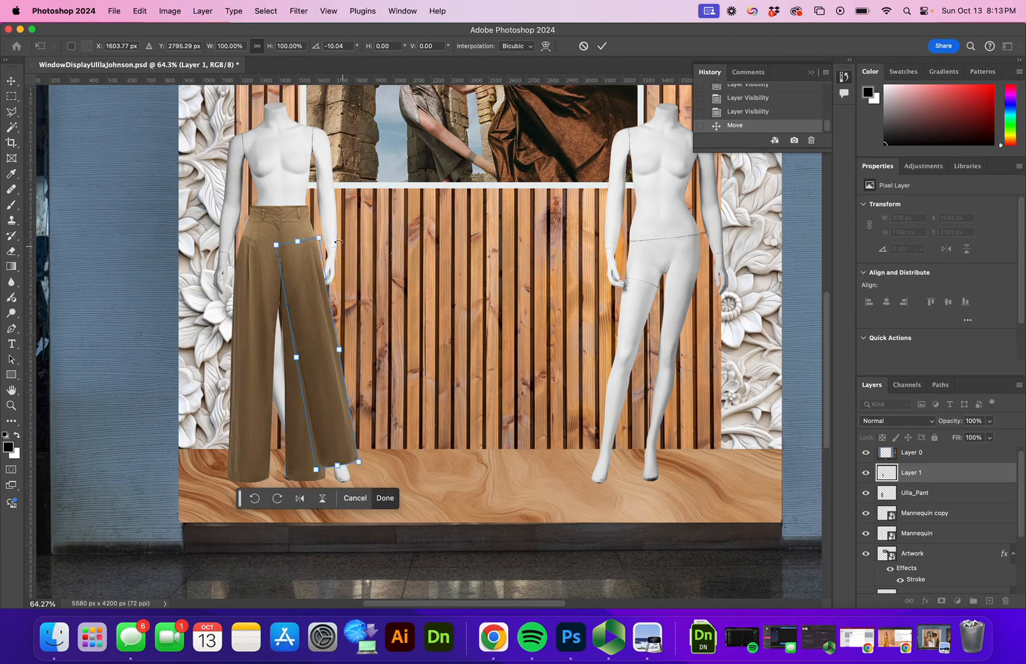
drag(335, 232, 338, 230)
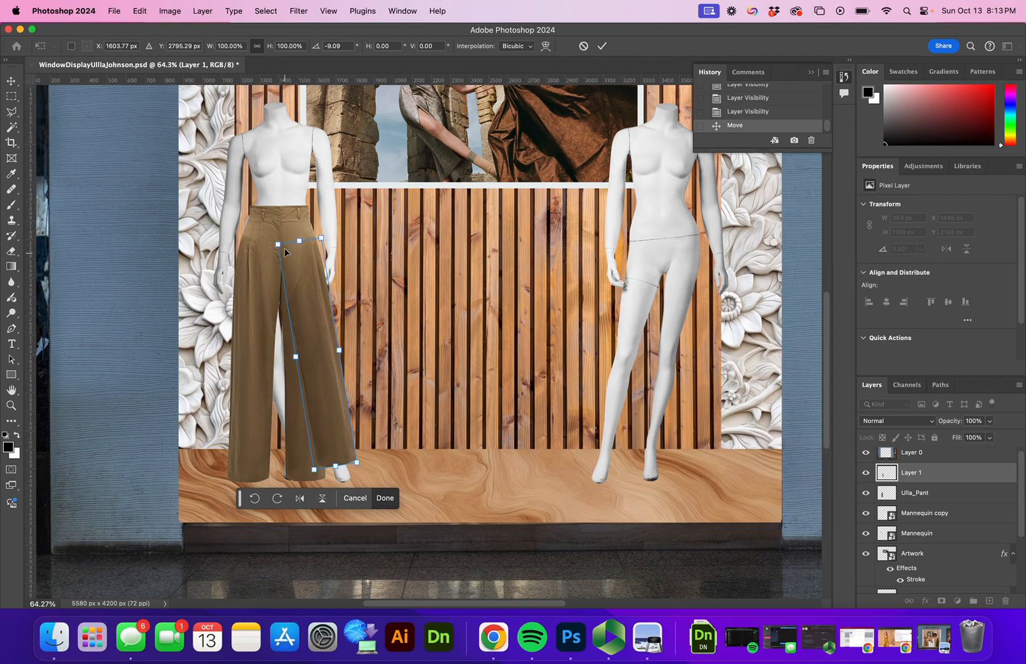
click(603, 47)
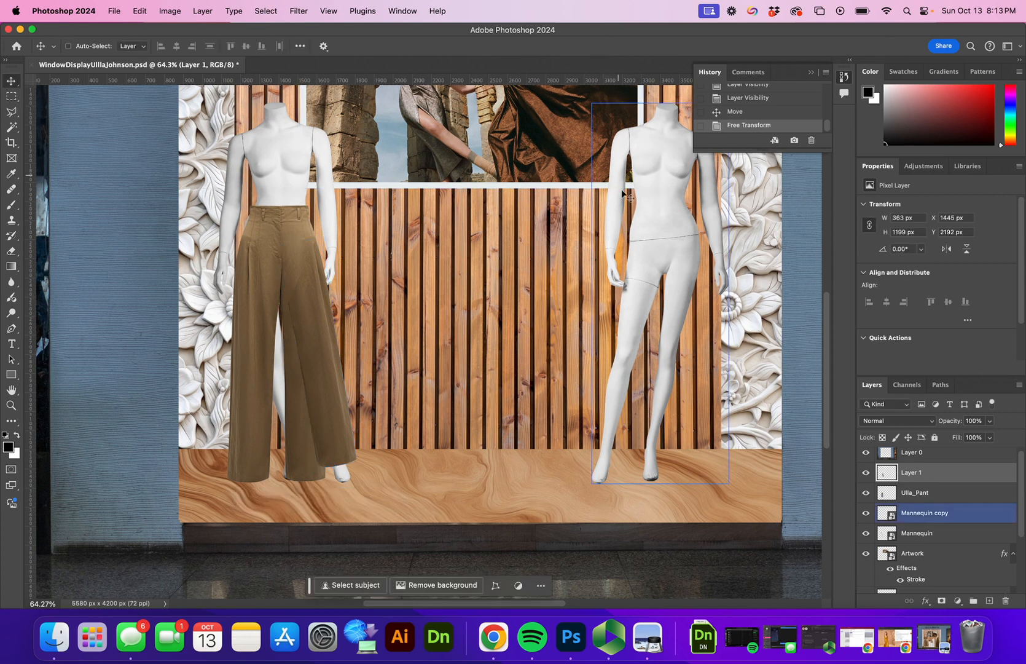
Step: Compare the pasted piece with the original pants, then add a layer mask to Ulla_Pant
click(867, 472)
click(866, 472)
click(872, 492)
click(867, 492)
click(867, 492)
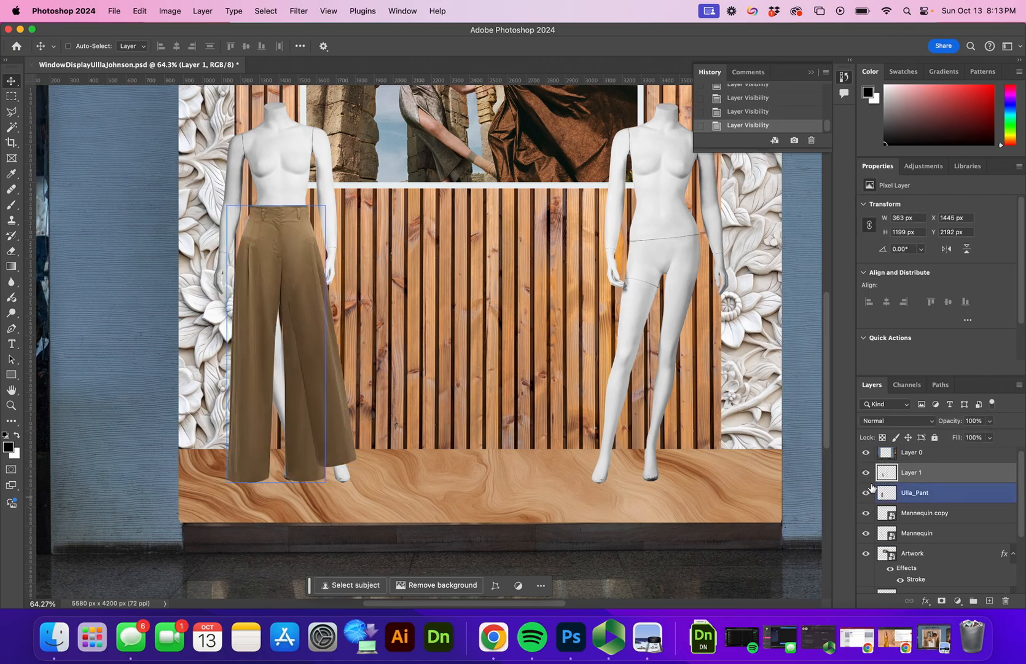
click(908, 498)
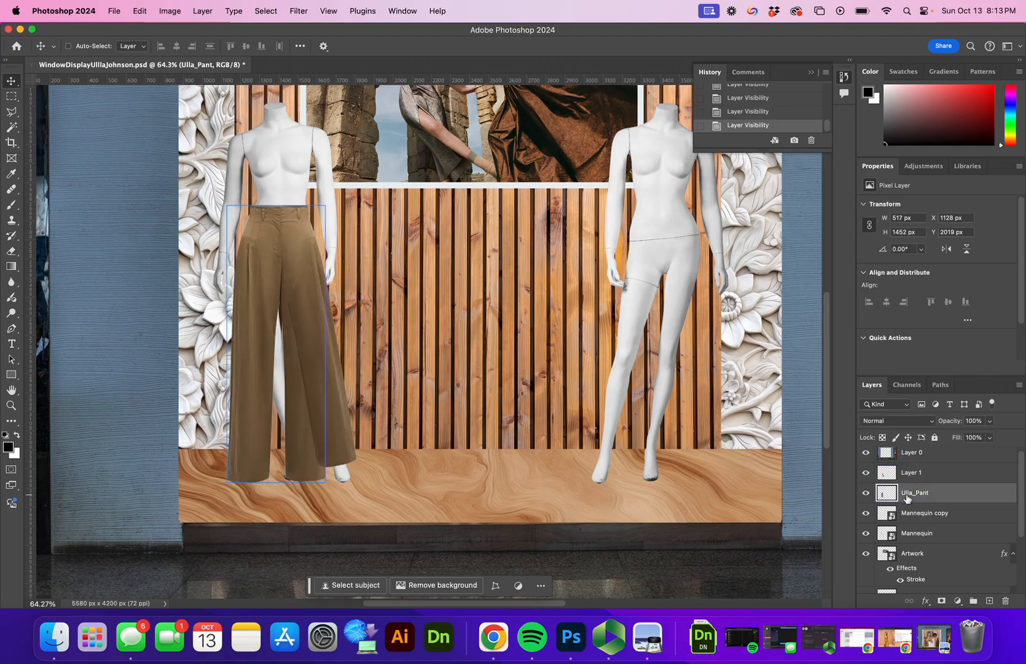
click(941, 603)
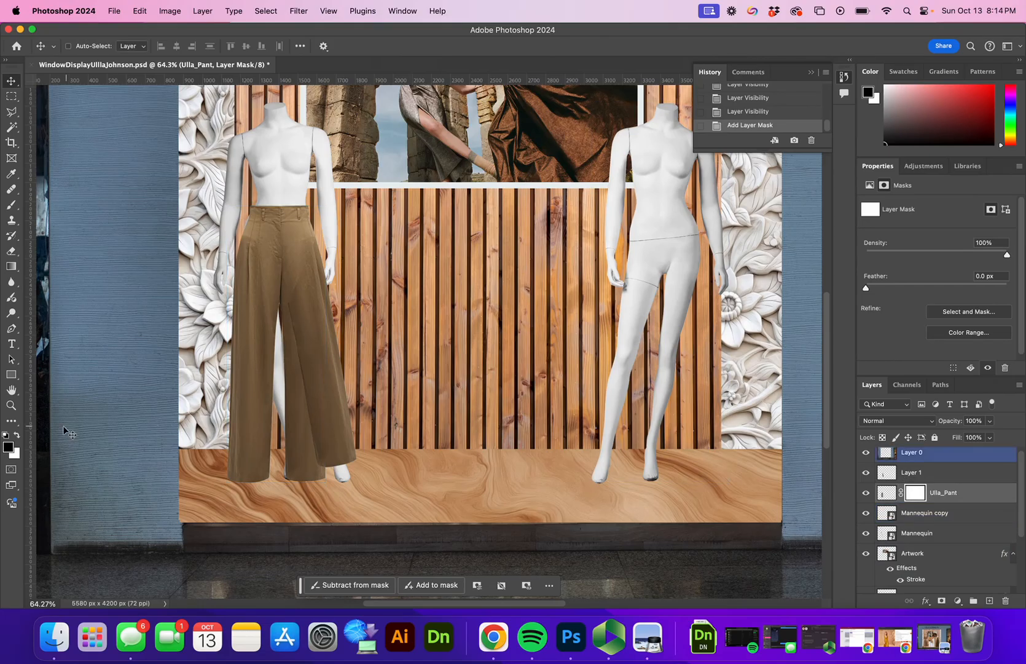
Step: Paint black on the Ulla_Pant mask with a 182 px brush to hide fabric between the legs
click(11, 204)
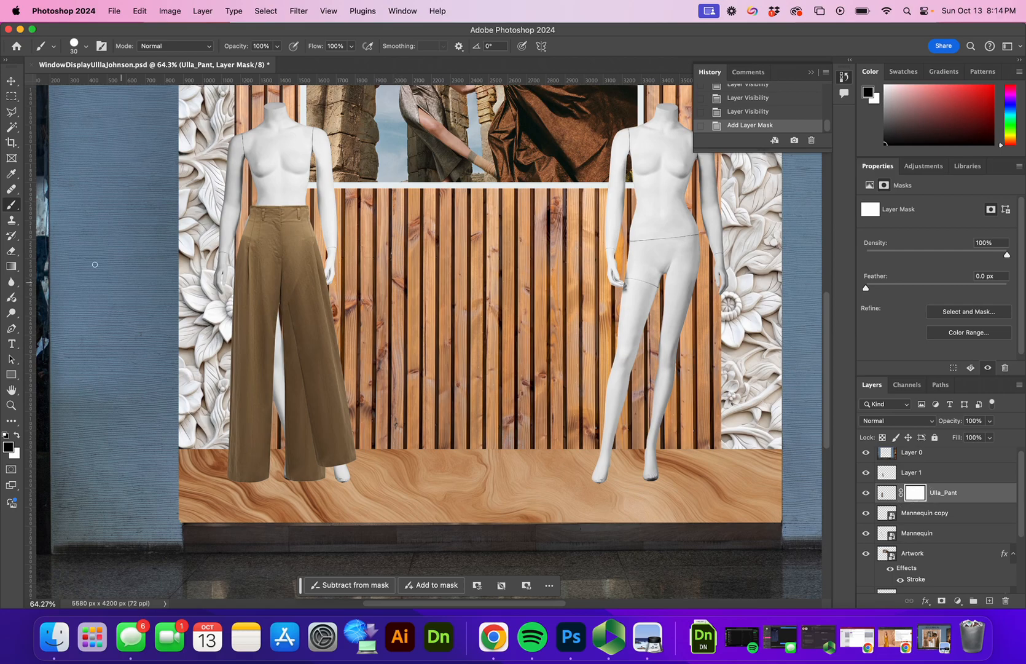
mouse_move(297, 417)
mouse_down()
mouse_move(285, 383)
mouse_move(297, 431)
mouse_move(294, 339)
mouse_move(291, 428)
mouse_move(297, 417)
mouse_move(279, 478)
mouse_move(308, 431)
mouse_move(308, 443)
mouse_move(289, 440)
mouse_move(287, 357)
mouse_move(286, 389)
mouse_up()
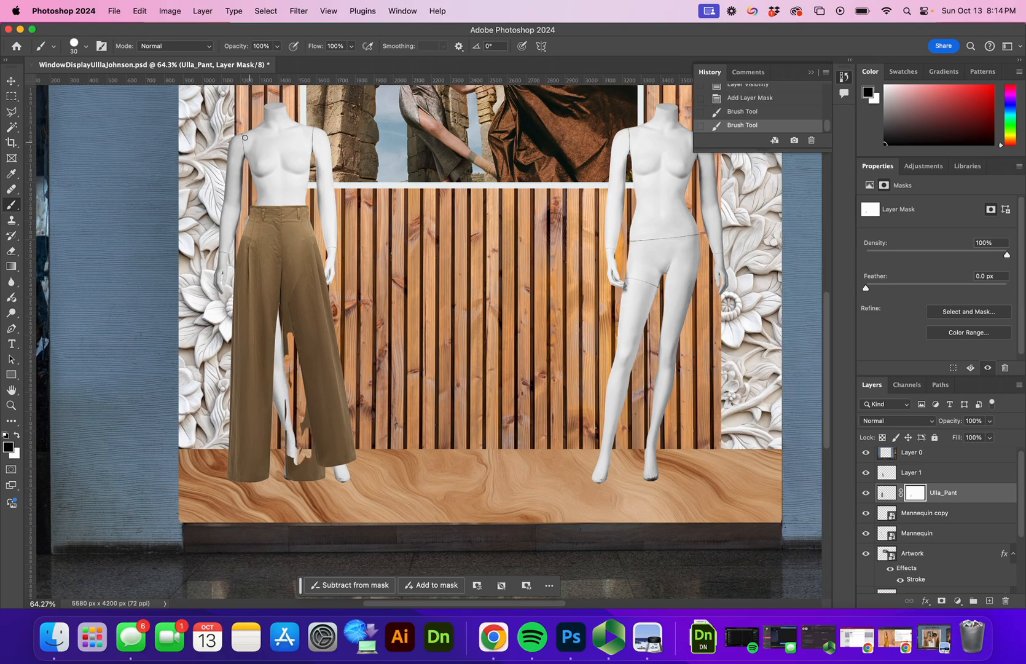
click(83, 44)
drag(78, 85, 119, 84)
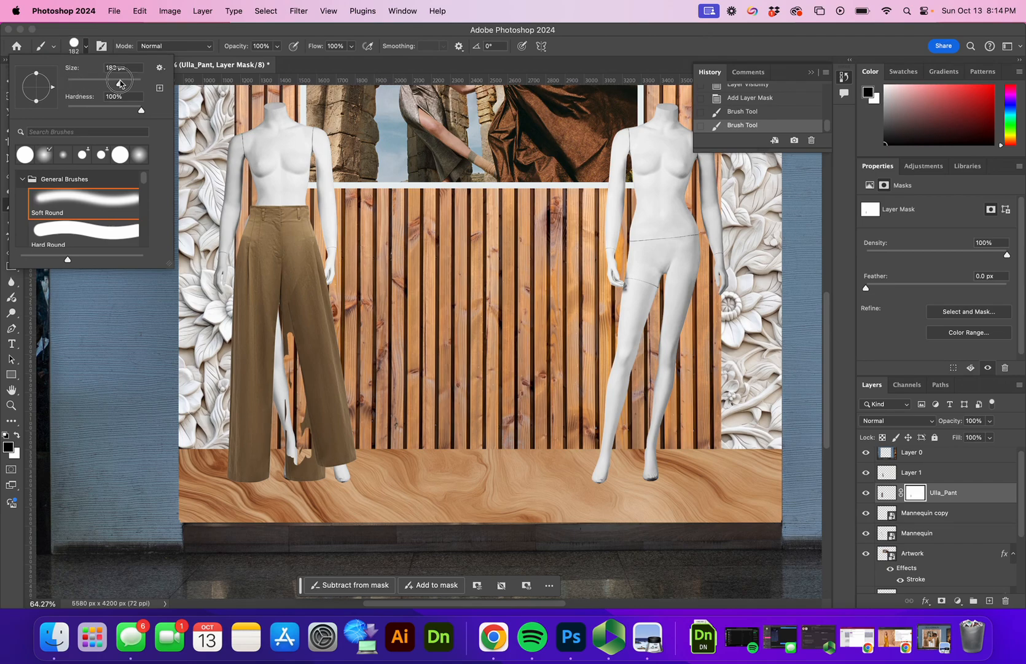
click(298, 423)
mouse_move(298, 423)
mouse_down()
mouse_move(320, 435)
mouse_move(298, 447)
mouse_up()
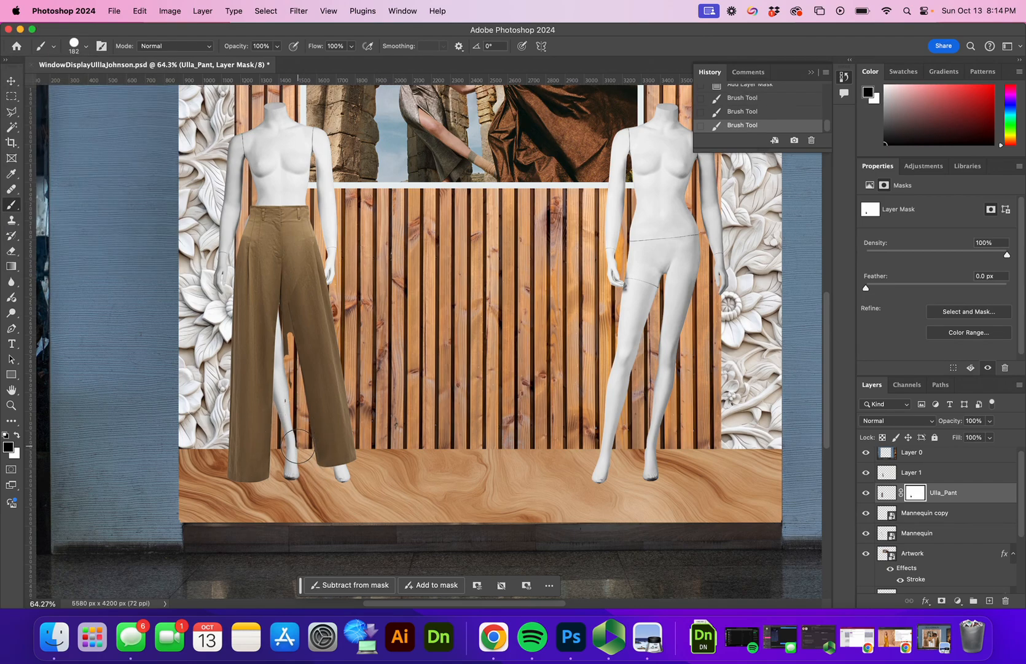
drag(284, 400, 273, 337)
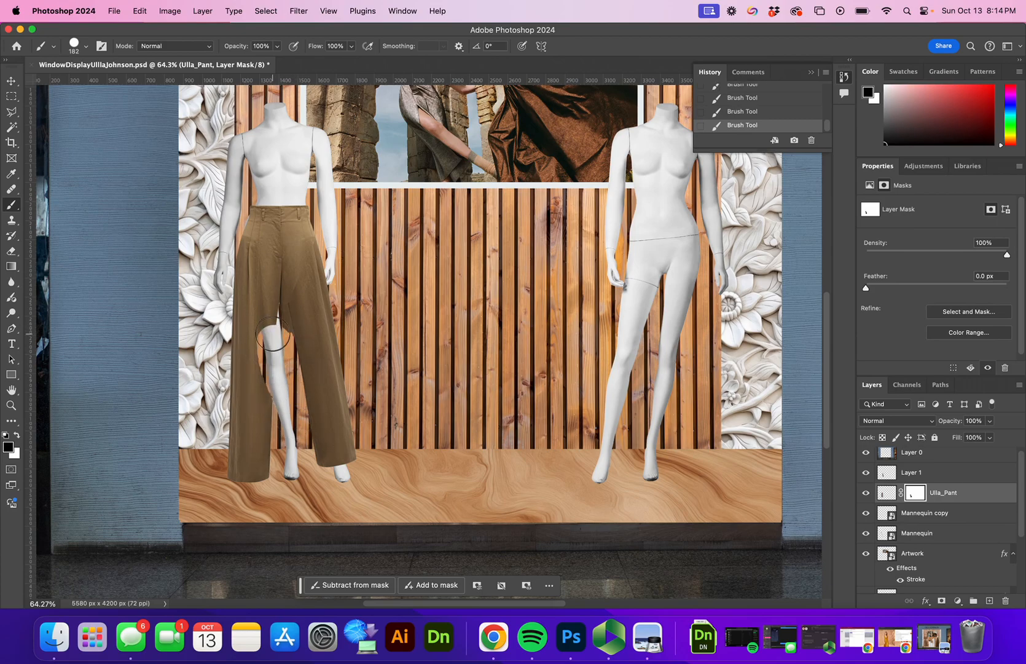
key(cmd+z)
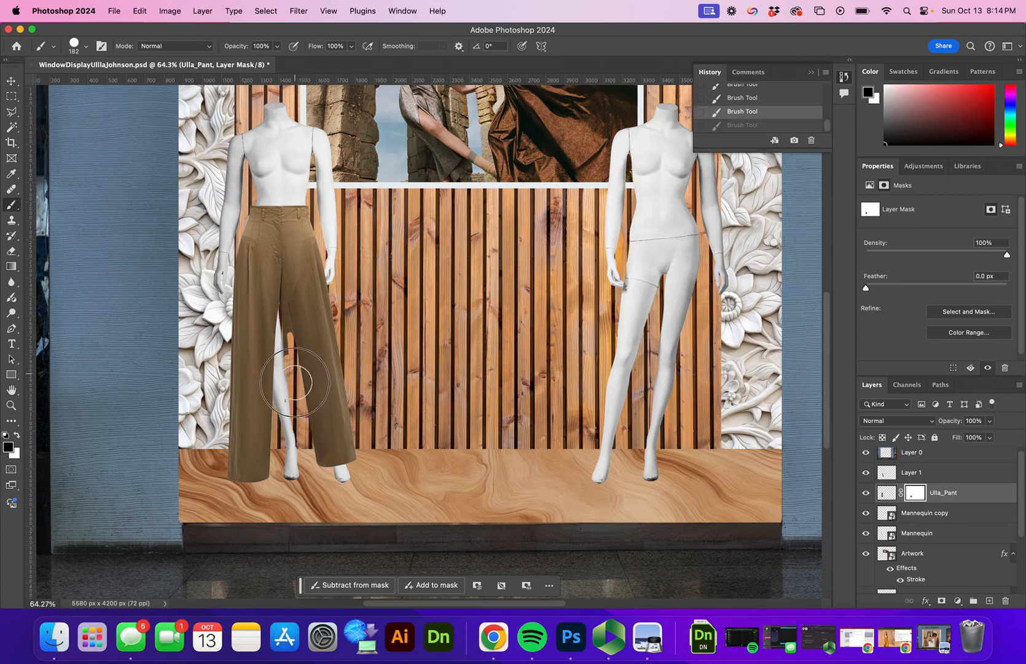
drag(301, 404, 297, 324)
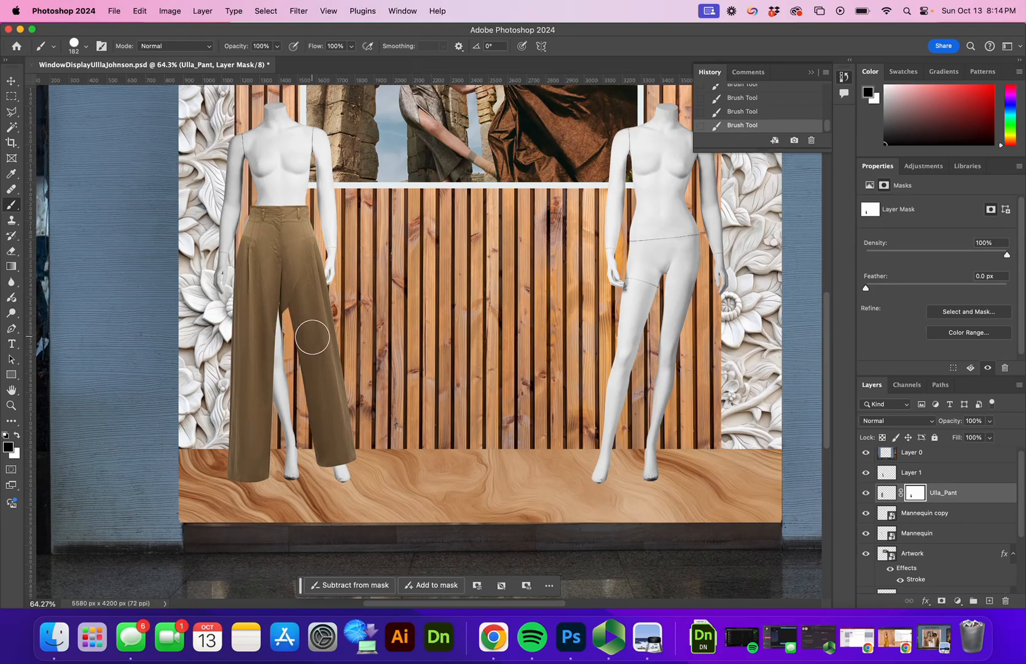
key(cmd+z)
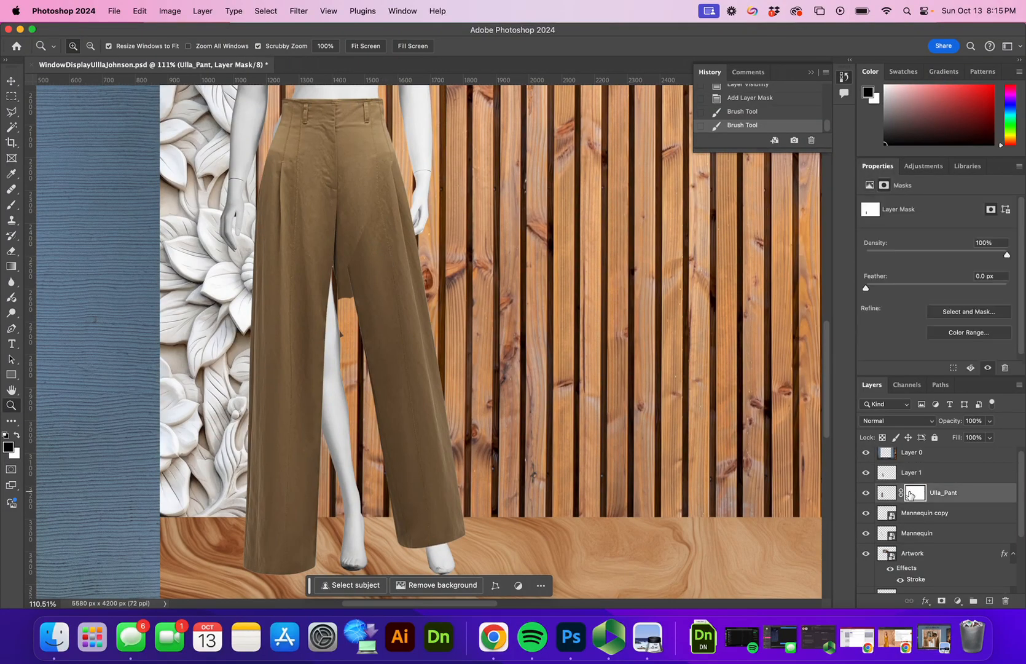
Step: Add a layer mask to Layer 1
click(913, 493)
click(879, 471)
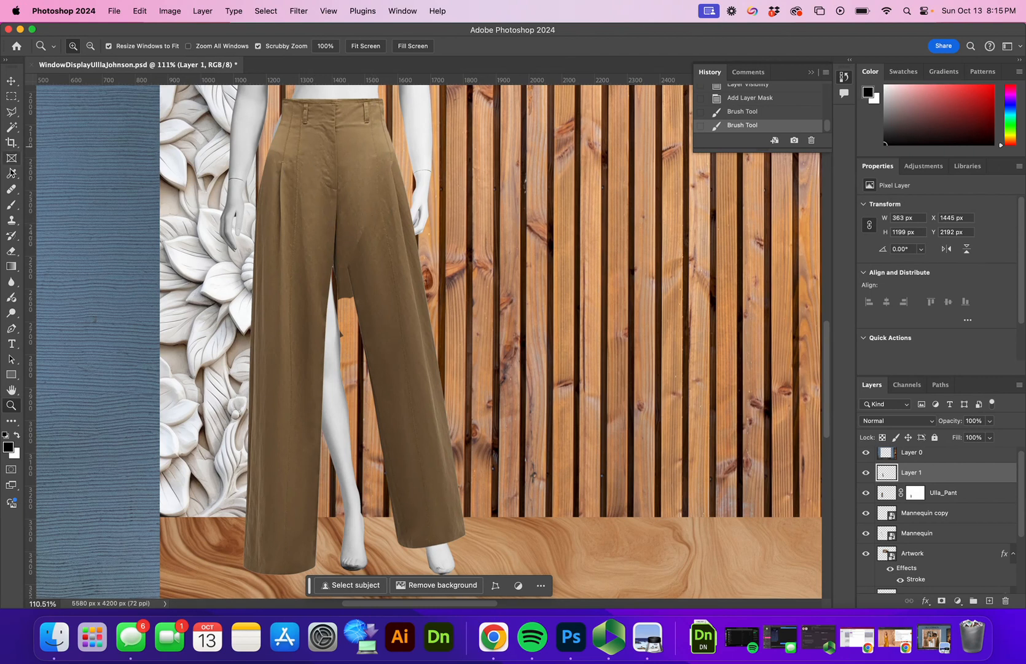
click(941, 601)
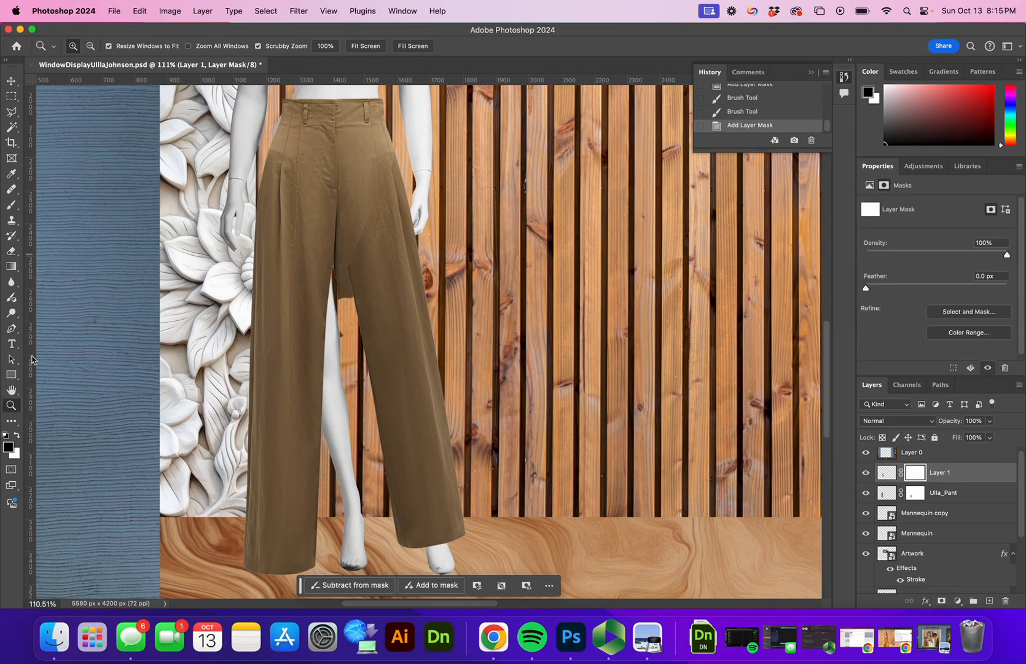
Step: With a 0% hardness brush, blend the added piece's top edge into the trousers at the crotch
click(13, 211)
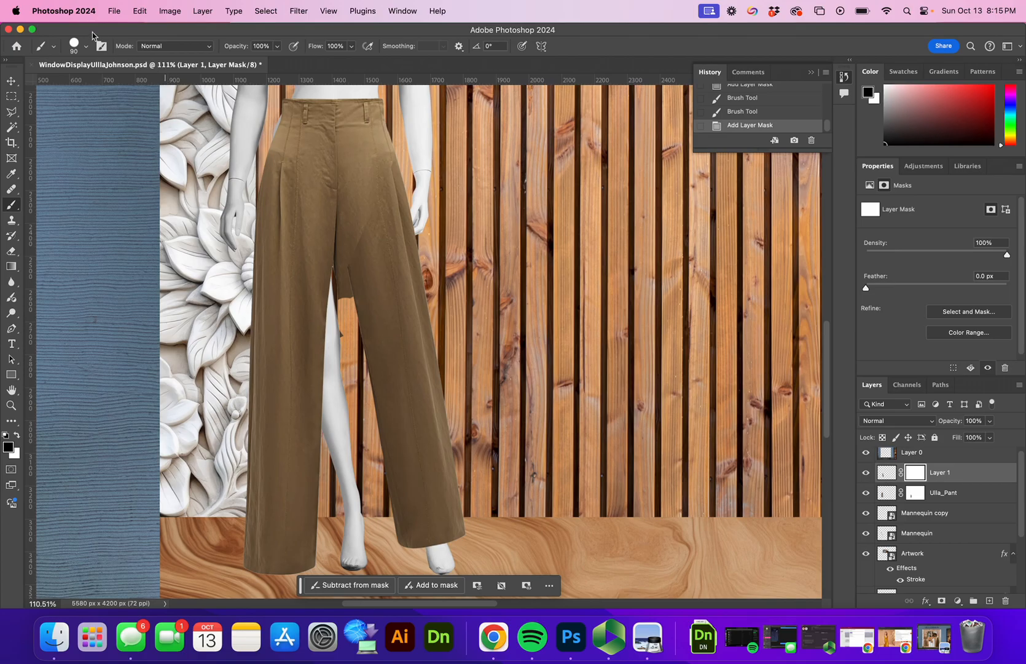
click(74, 46)
drag(142, 112, 61, 112)
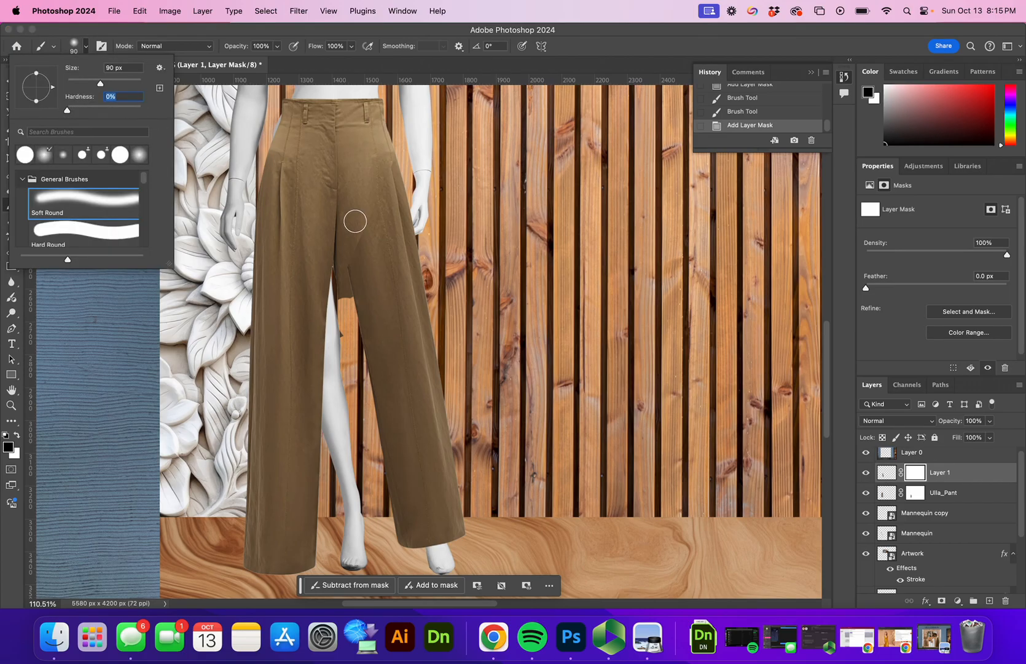
click(355, 228)
mouse_move(355, 237)
mouse_down()
mouse_move(366, 159)
mouse_move(401, 152)
mouse_up()
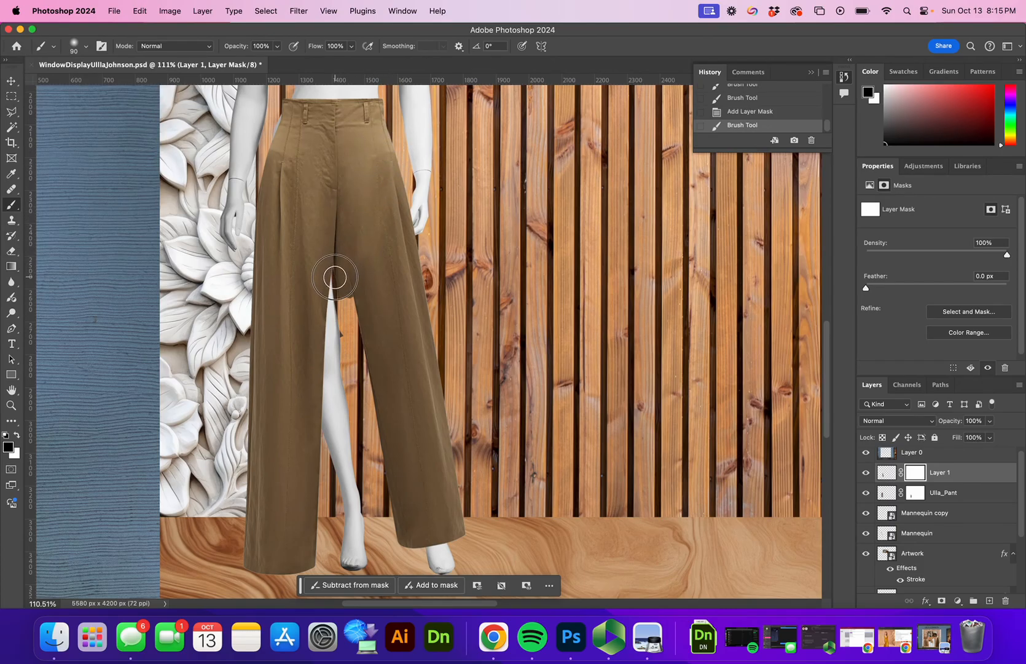
drag(344, 289, 374, 202)
mouse_move(356, 252)
mouse_down()
mouse_move(367, 151)
mouse_move(373, 279)
mouse_up()
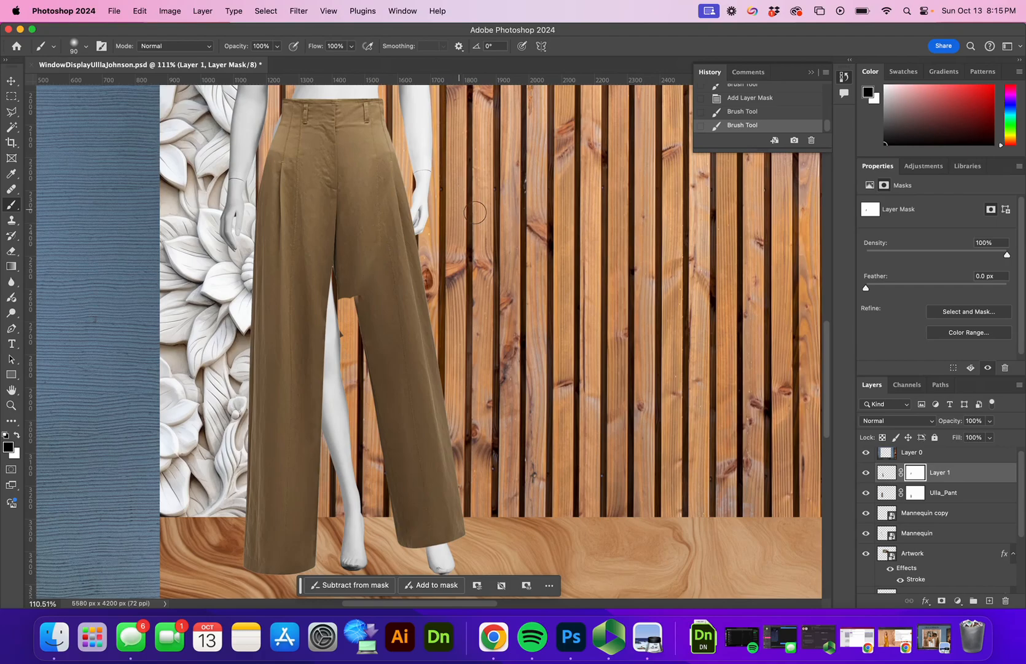
drag(351, 327, 365, 340)
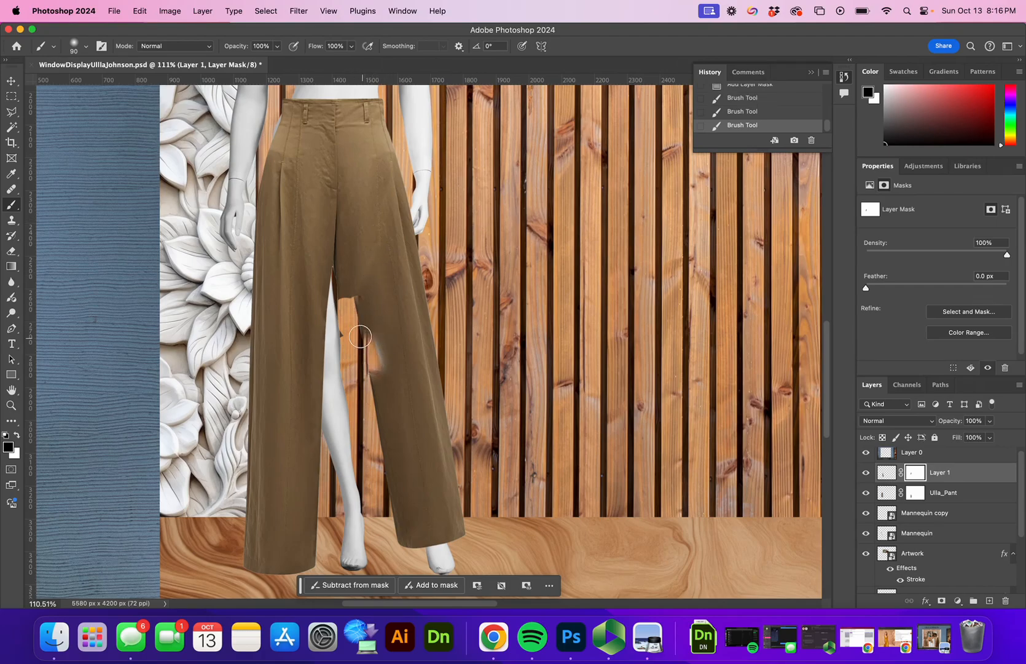
key(super+z)
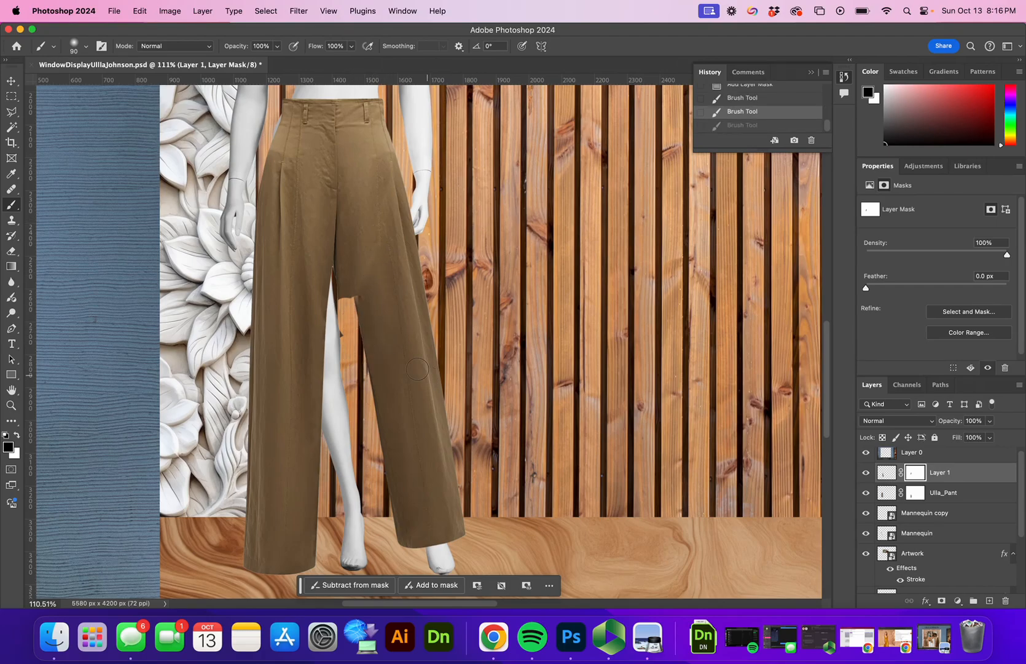
Step: Draw a triangular Polygonal Lasso selection over the gap below the crotch
click(11, 112)
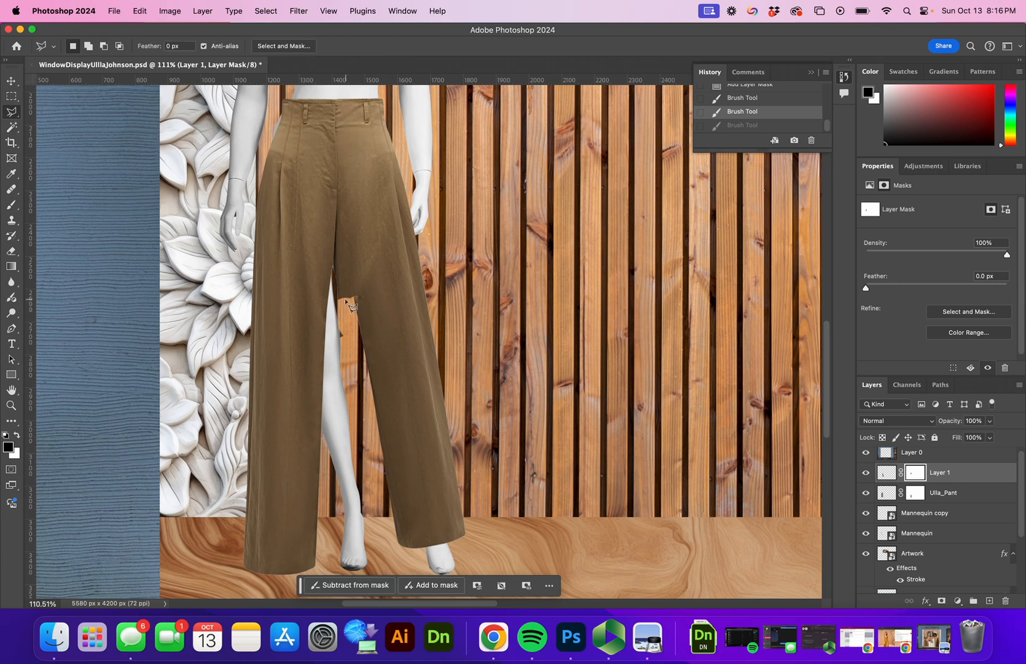
click(333, 271)
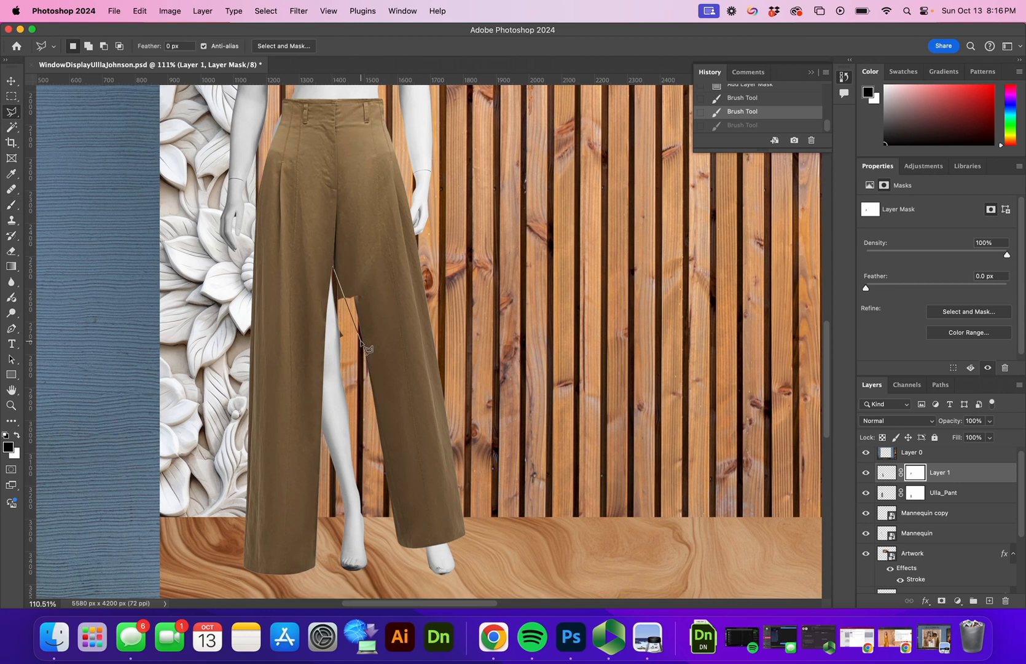
click(365, 348)
click(335, 271)
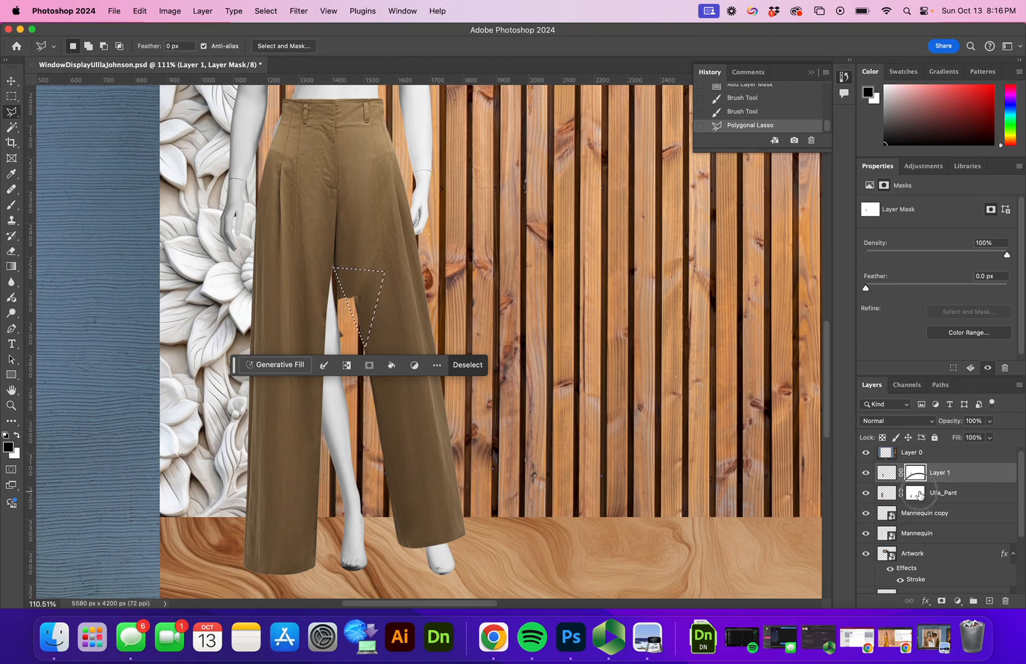
Step: Paint white on the Ulla_Pant mask inside the triangle, then deselect
click(916, 497)
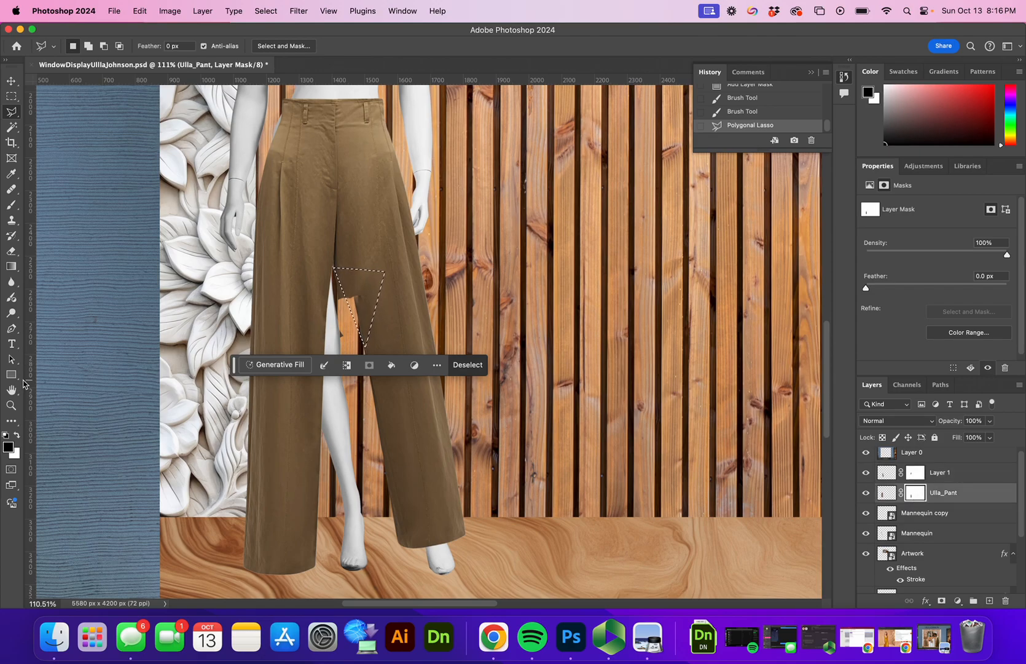
key(b)
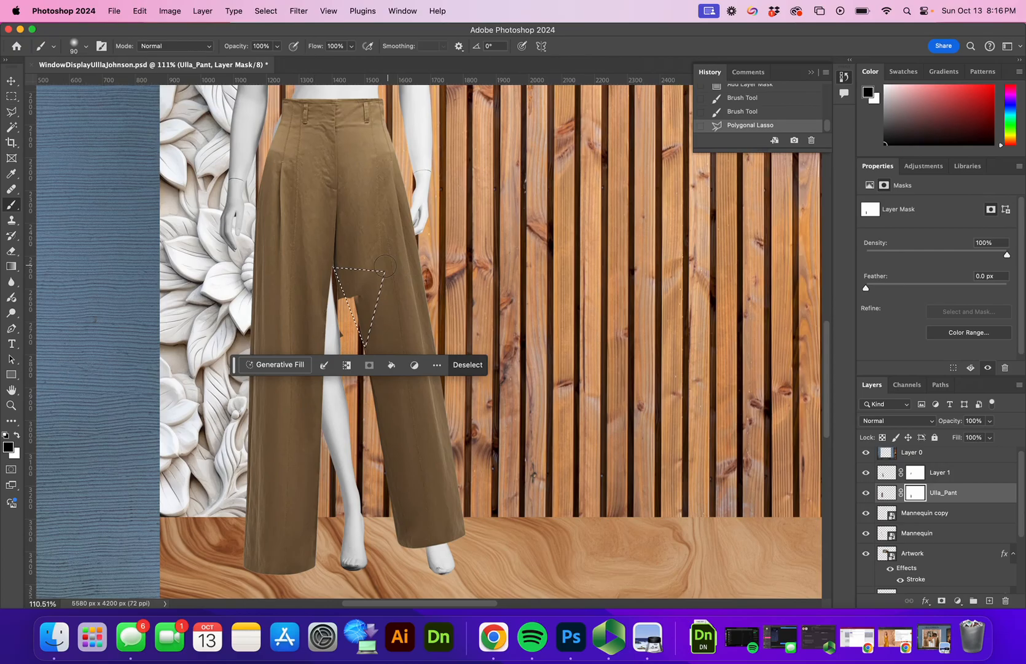
key(x)
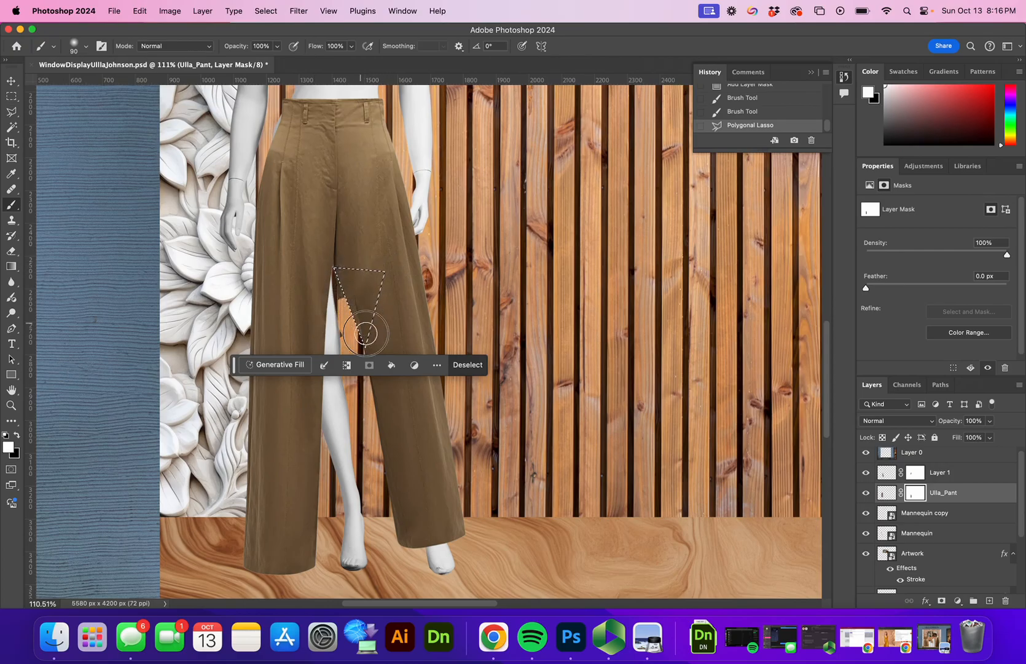
click(333, 247)
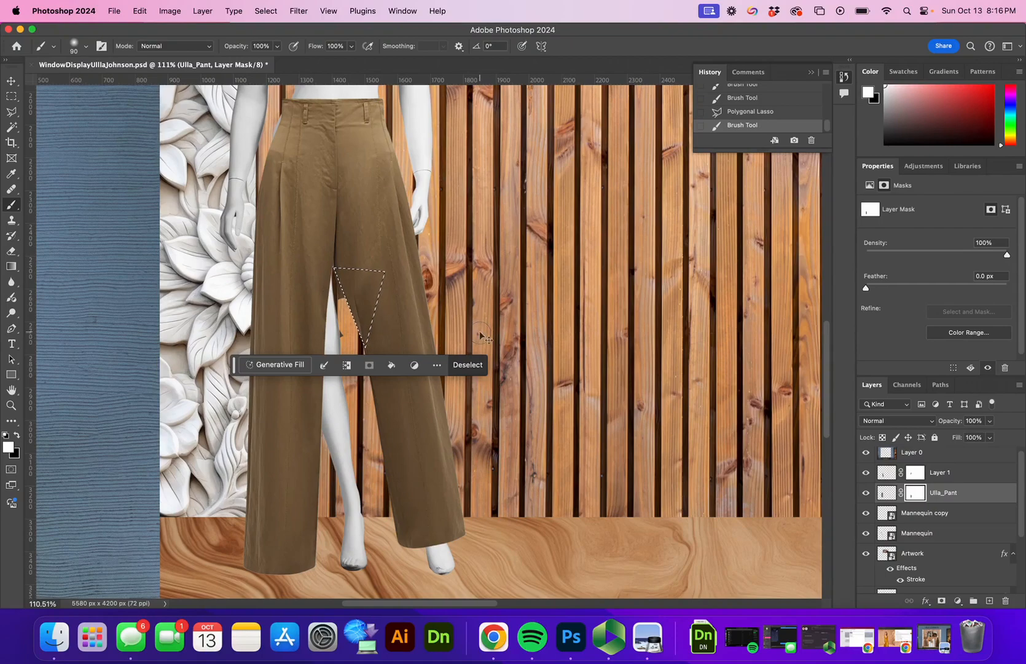
key(super+d)
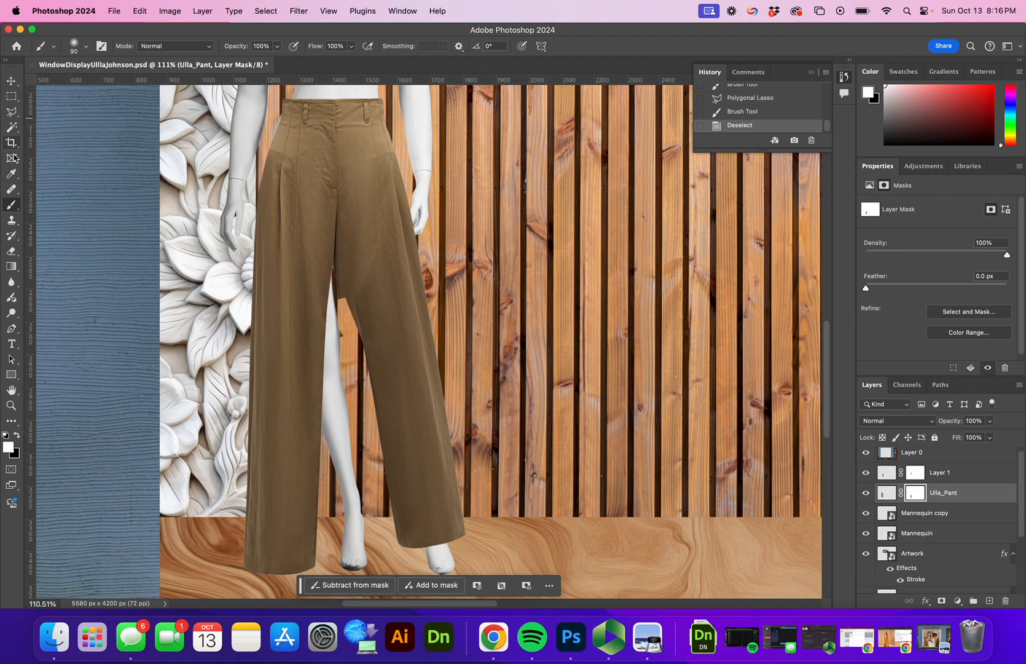
Step: Outline the leftover fabric sliver between the legs with the Polygonal Lasso
click(11, 112)
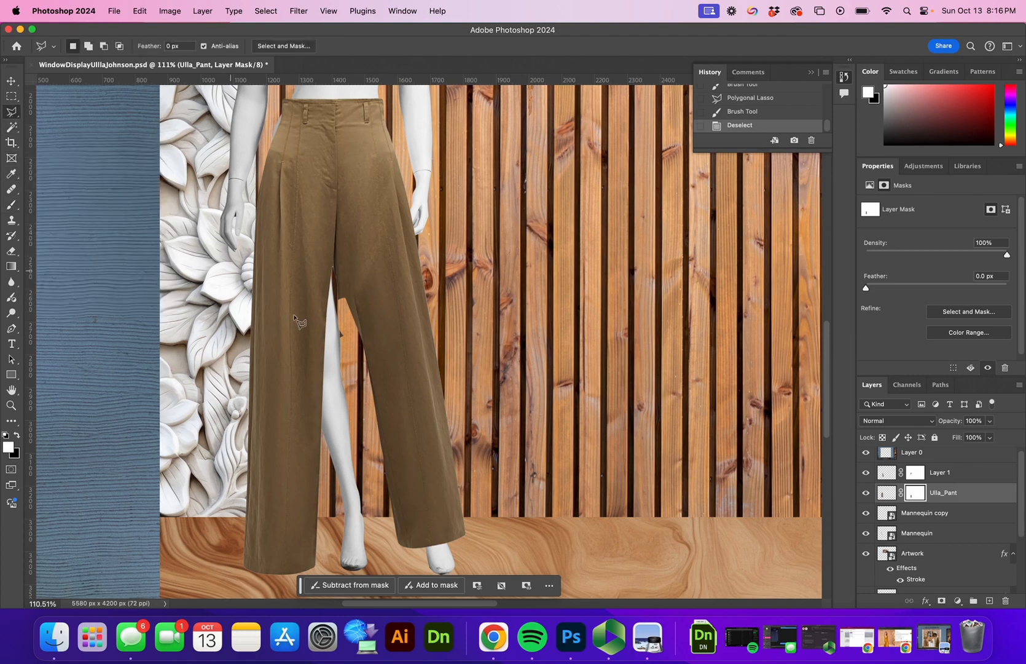
click(347, 301)
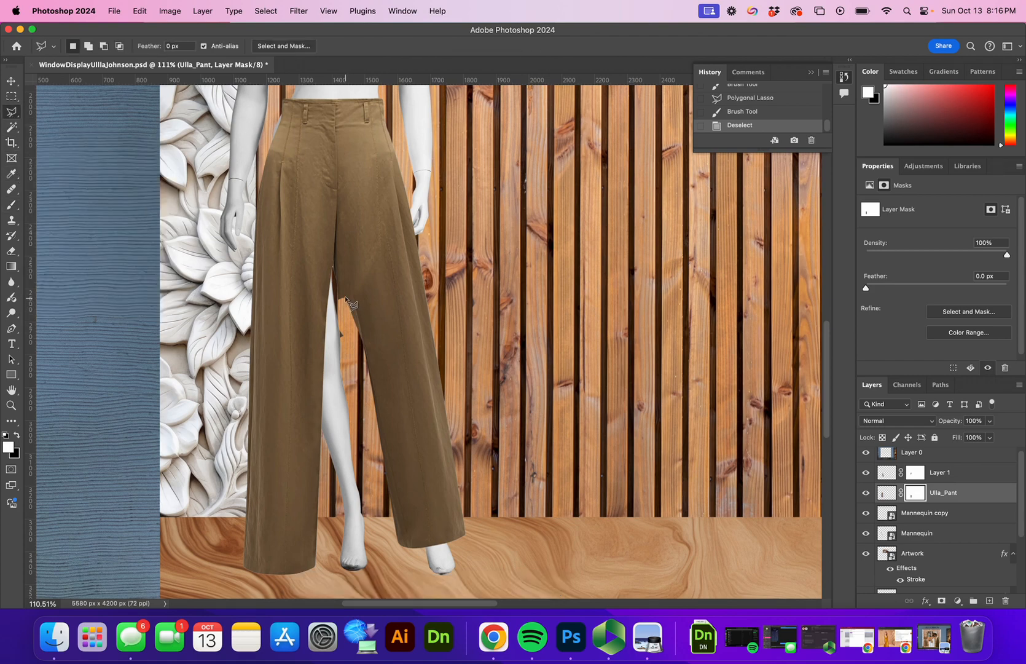
click(356, 357)
click(353, 306)
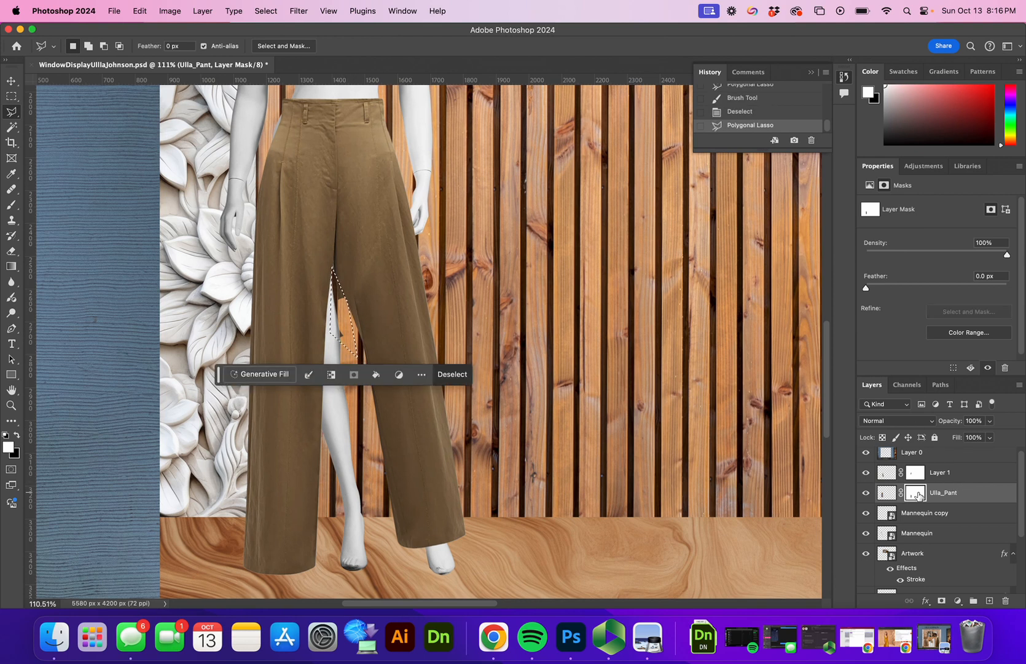
Step: Paint black on the Ulla_Pant mask inside the sliver, deselect, and zoom out to check the trousers
key(b)
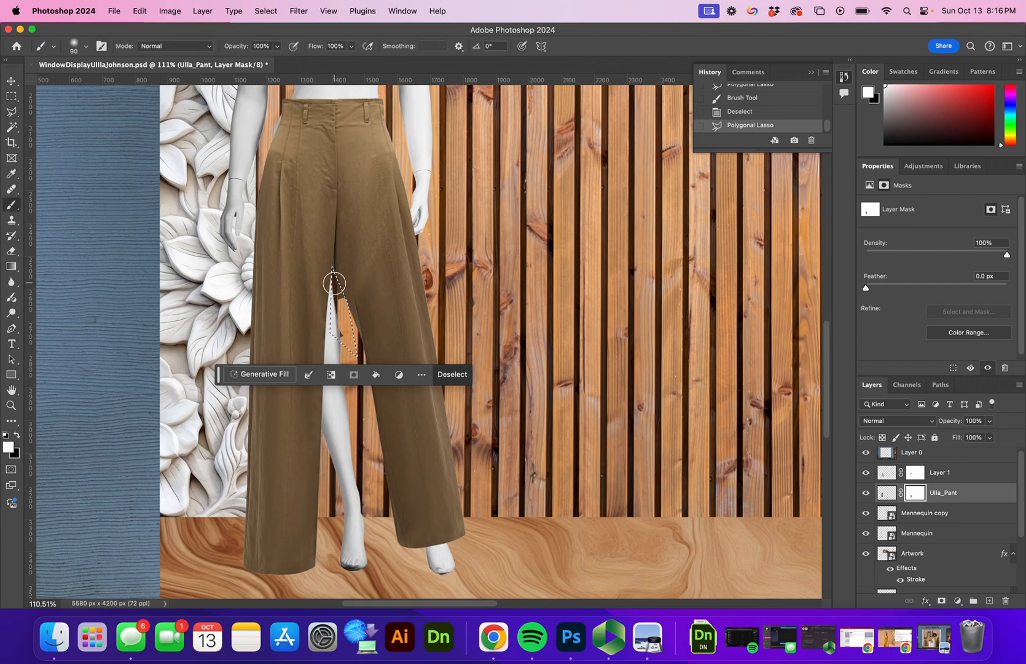
click(18, 435)
mouse_move(346, 324)
mouse_down()
mouse_move(329, 262)
mouse_move(347, 331)
mouse_move(313, 246)
mouse_up()
key(super+d)
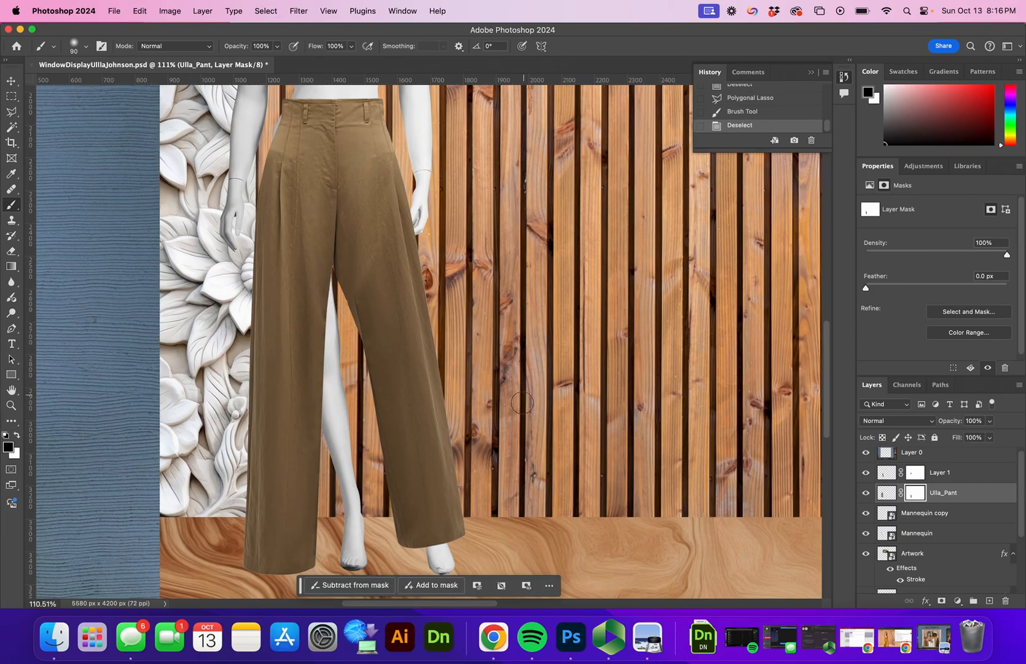
key(z)
mouse_move(360, 309)
mouse_down()
mouse_move(425, 298)
mouse_move(382, 317)
mouse_up()
drag(409, 353, 379, 369)
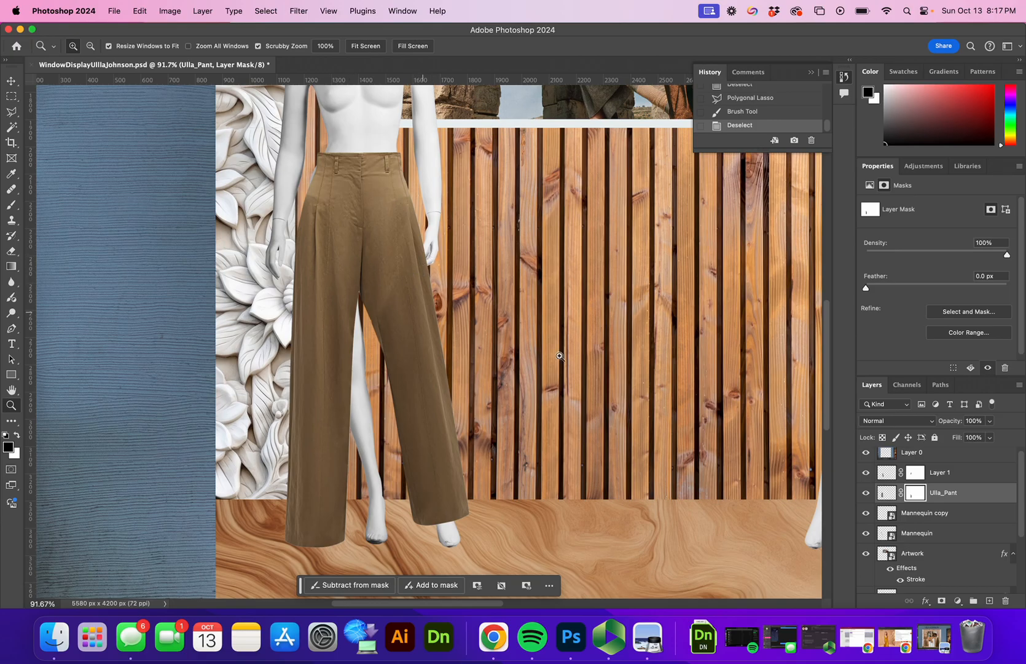
click(885, 495)
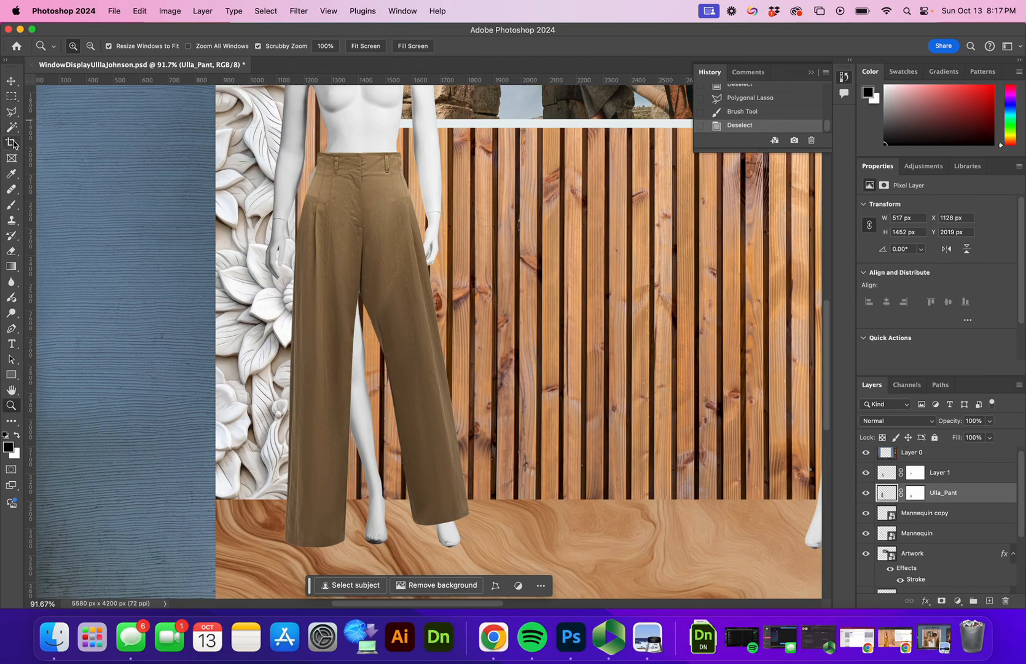
Step: Lasso the left trouser leg on Ulla_Pant and copy it to a new Layer 2
click(11, 114)
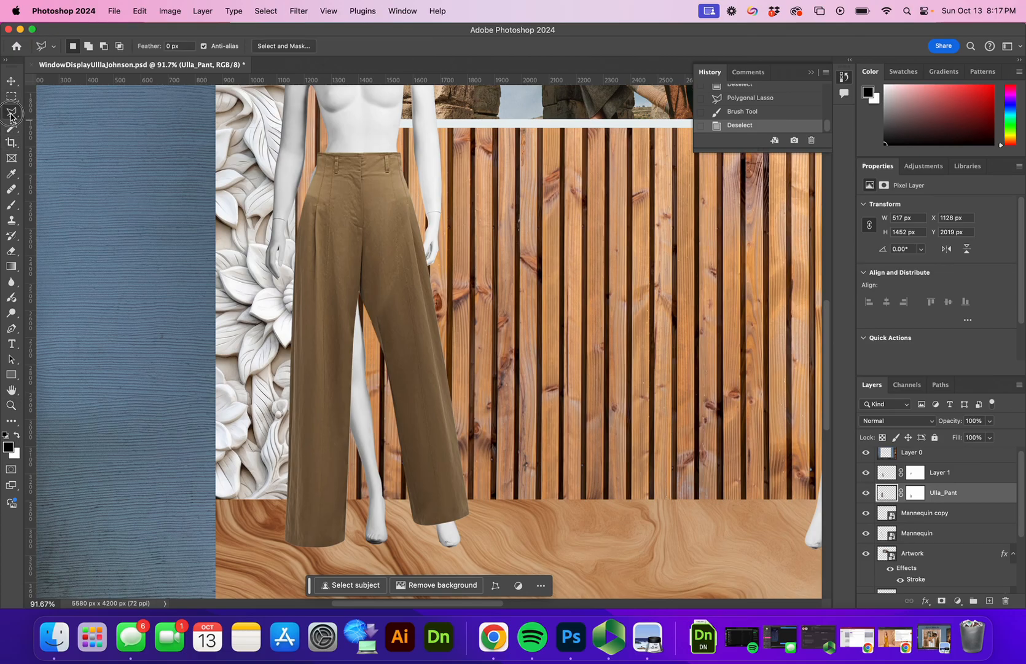
click(361, 301)
click(349, 196)
click(308, 199)
click(285, 201)
click(264, 566)
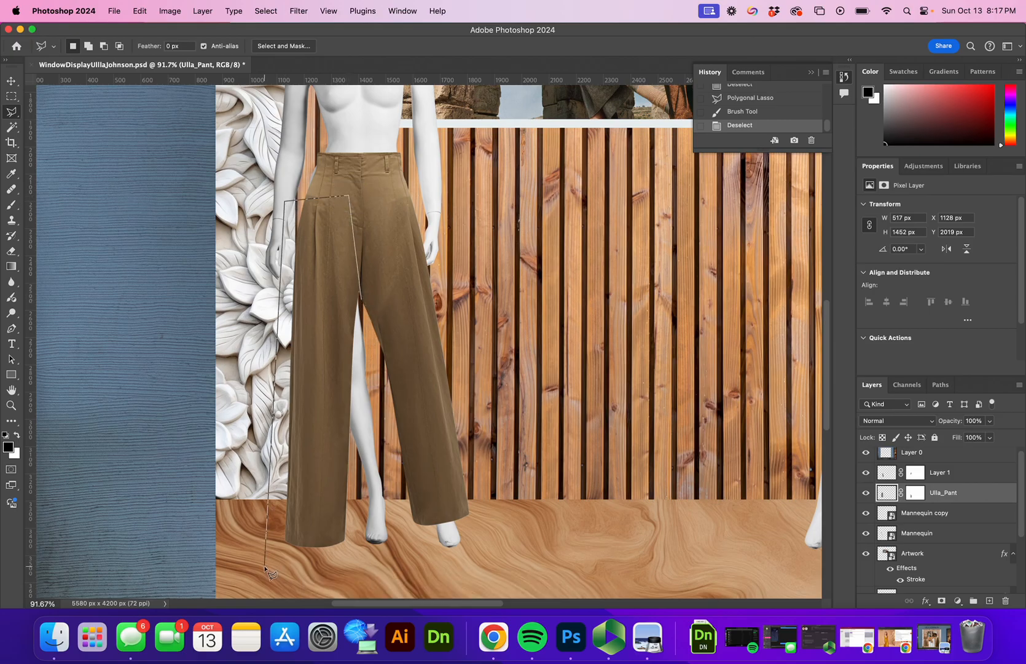
click(349, 566)
click(360, 302)
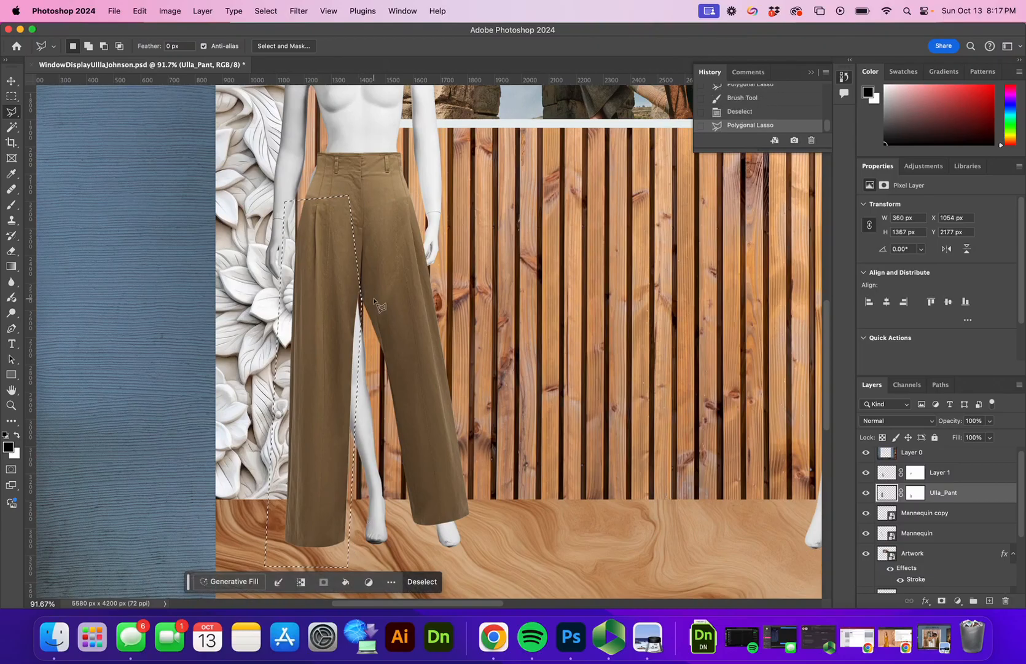
key(cmd+c)
key(cmd+v)
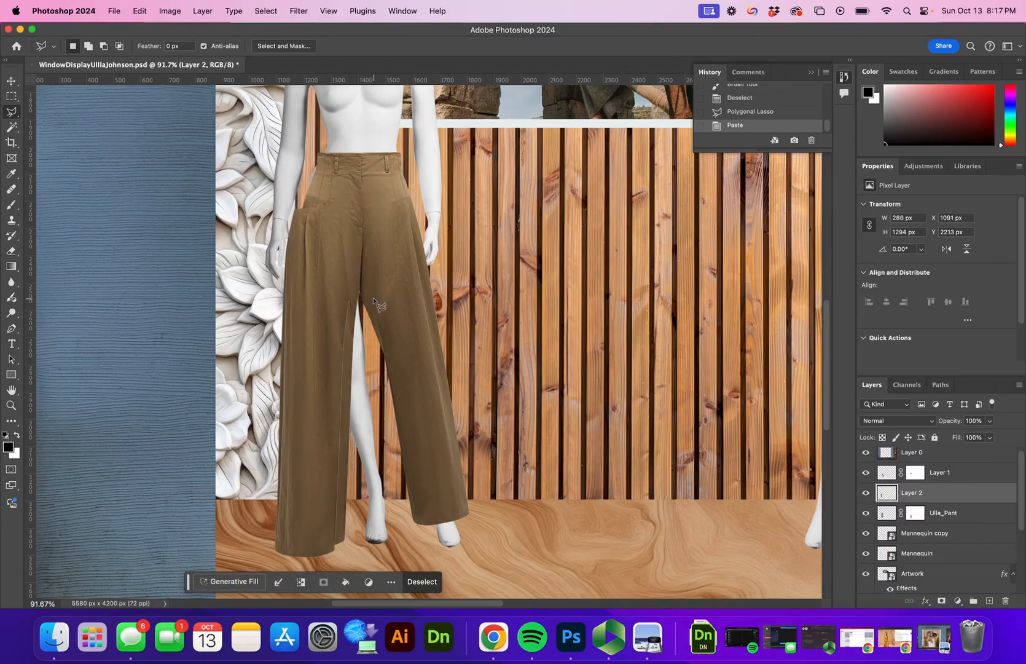
Step: Rotate the copied leg about -8.6° outward, reposition it, and apply the transform
key(v)
drag(319, 337, 362, 322)
key(cmd+t)
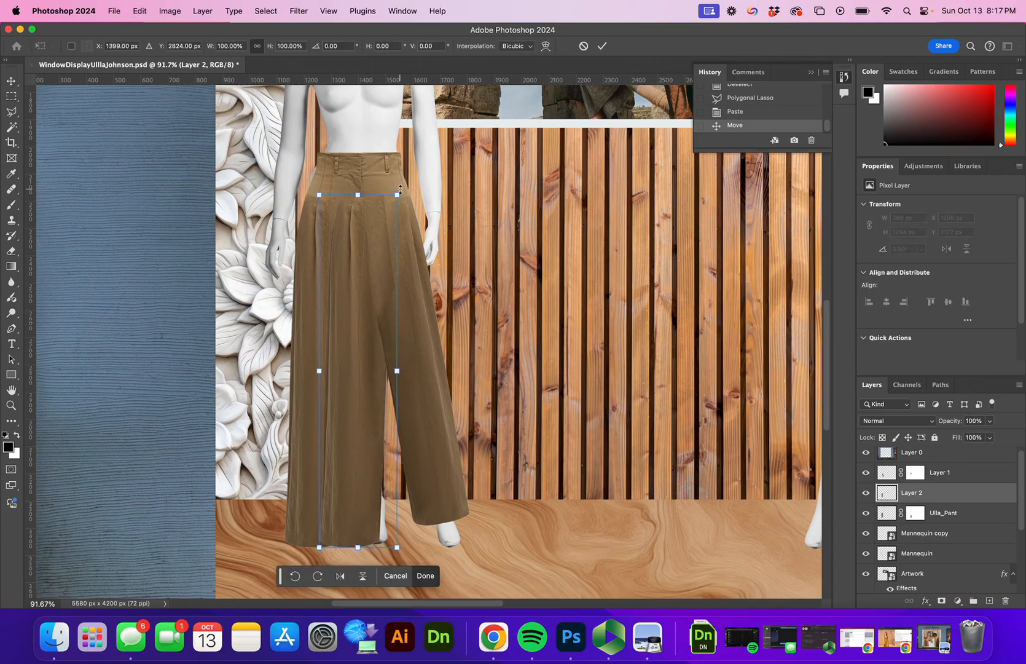
drag(407, 189, 399, 164)
drag(348, 305, 337, 280)
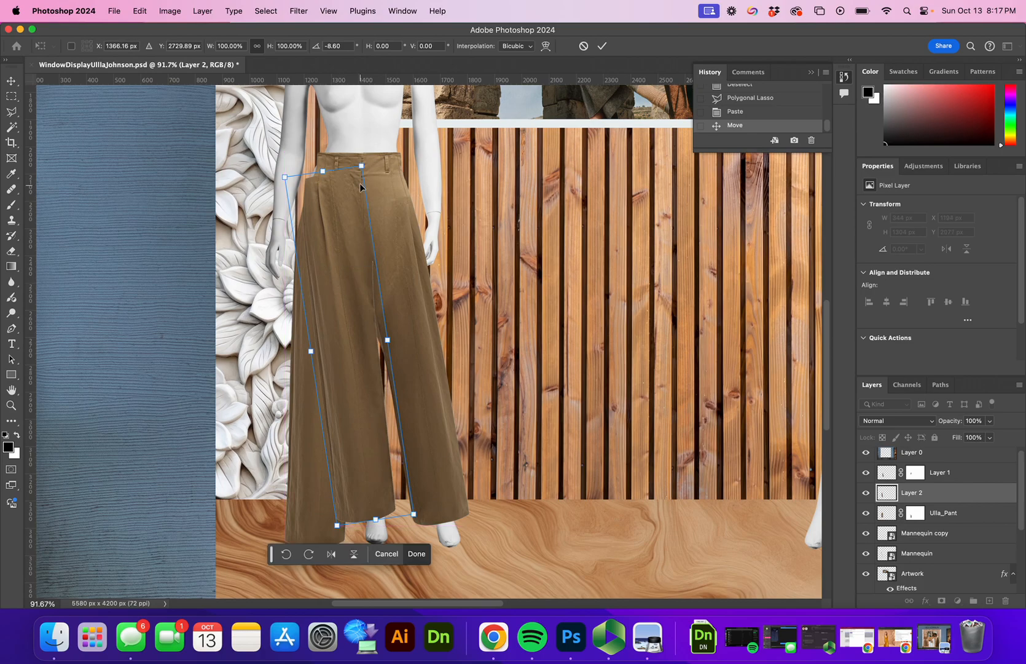
mouse_move(342, 200)
mouse_down()
mouse_move(344, 209)
mouse_move(356, 195)
mouse_up()
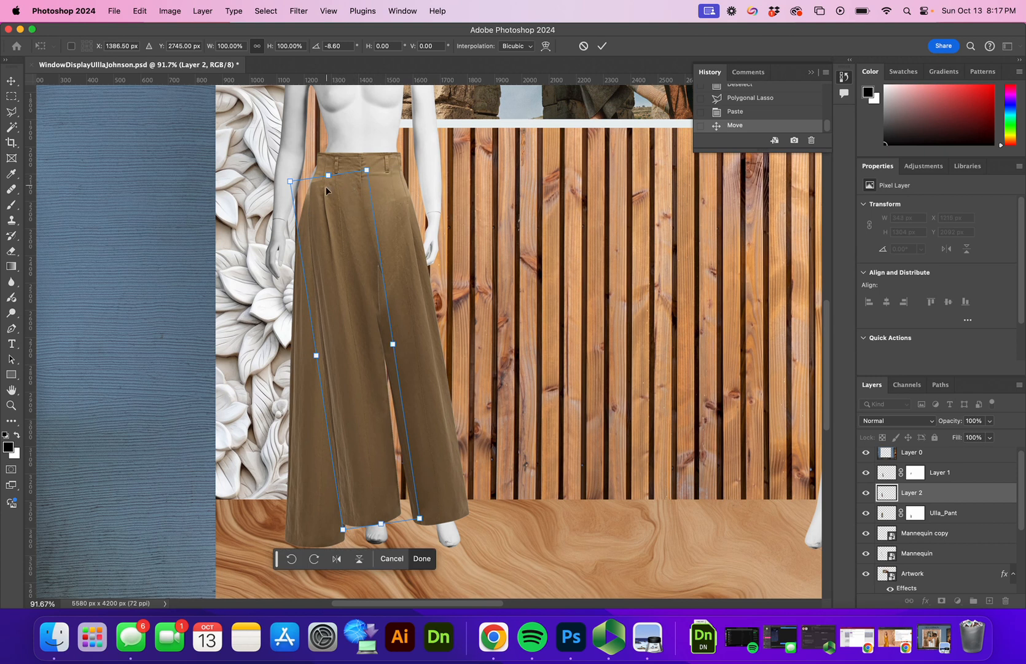
click(345, 257)
click(602, 46)
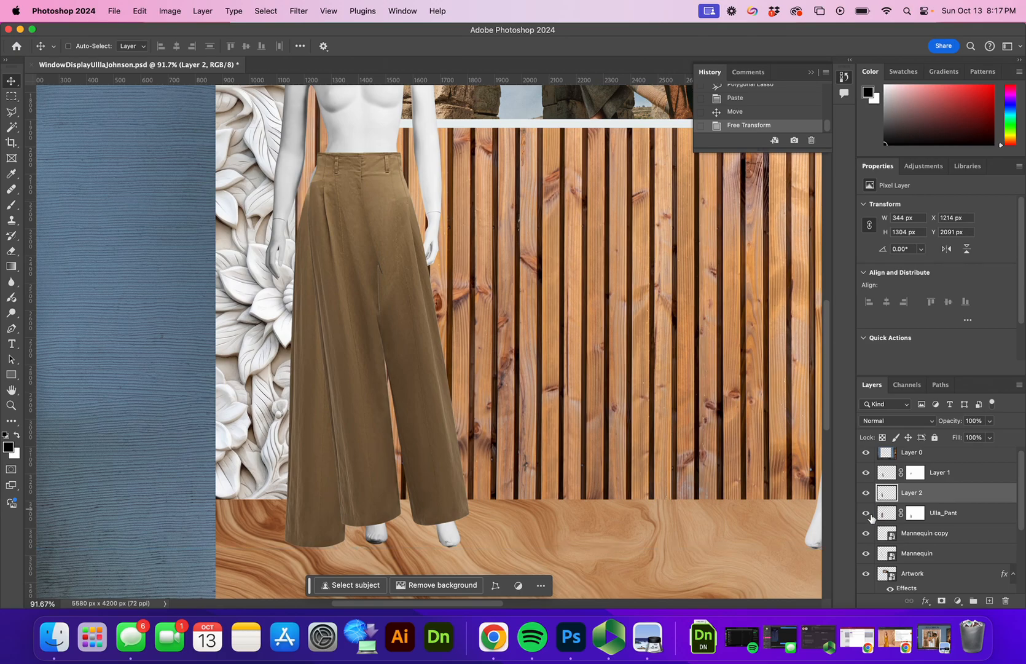
Step: Toggle Ulla_Pant's visibility to compare, then target its layer mask
click(866, 513)
click(866, 512)
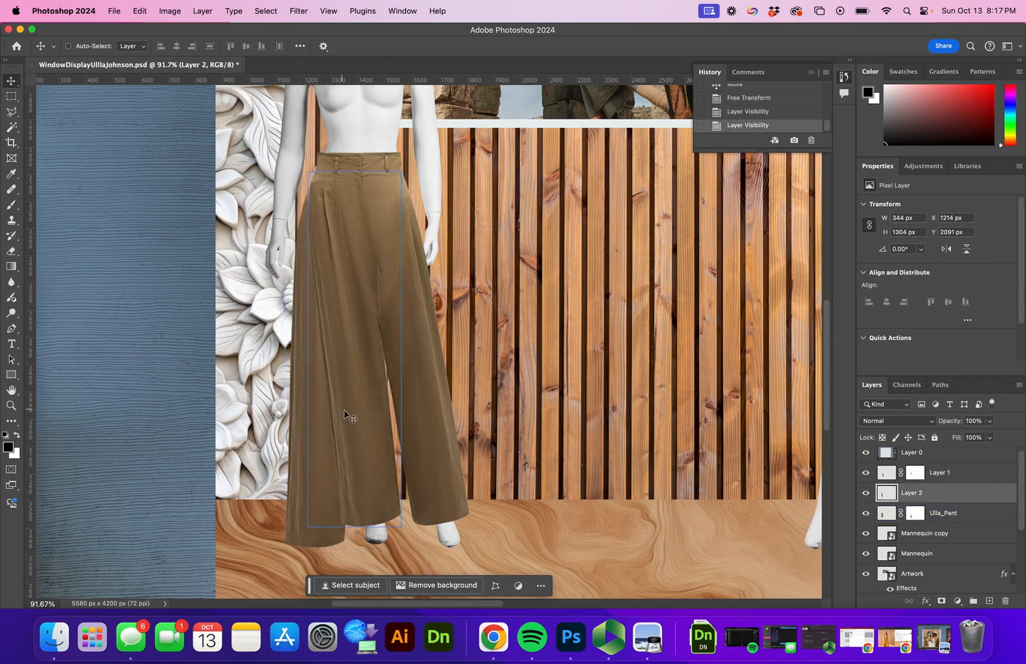
click(915, 513)
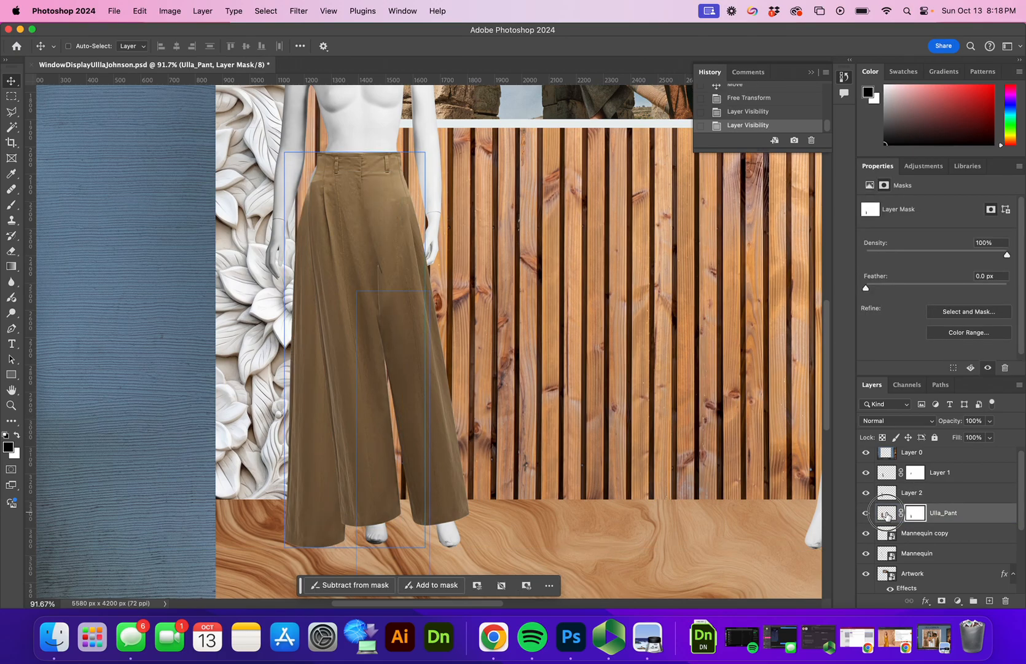
click(887, 514)
click(916, 515)
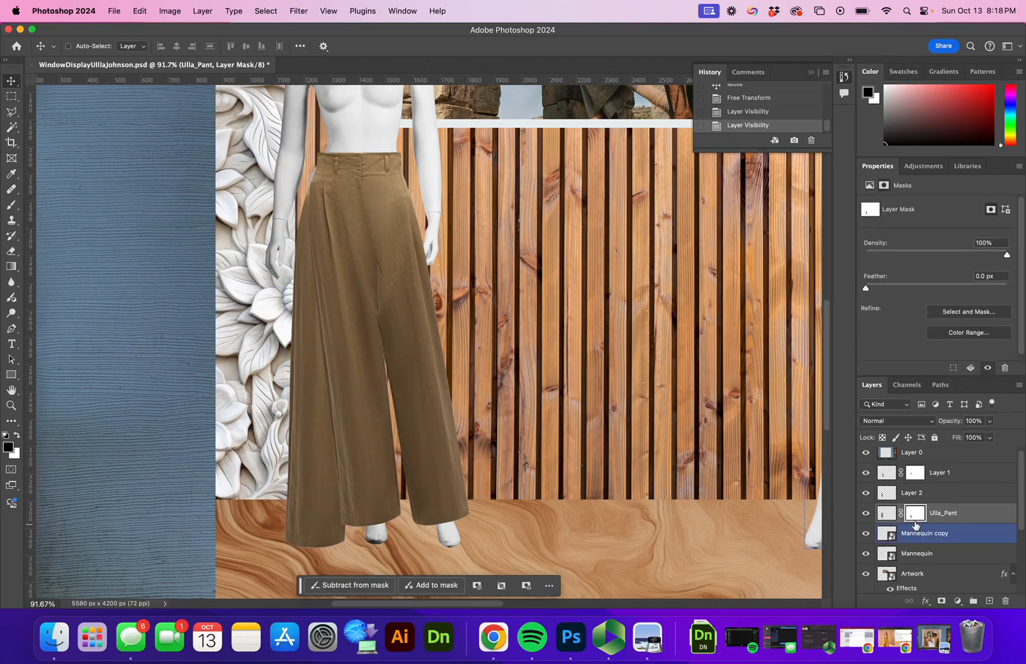
Step: Outline the original trousers' outer left edge with the Polygonal Lasso
click(13, 114)
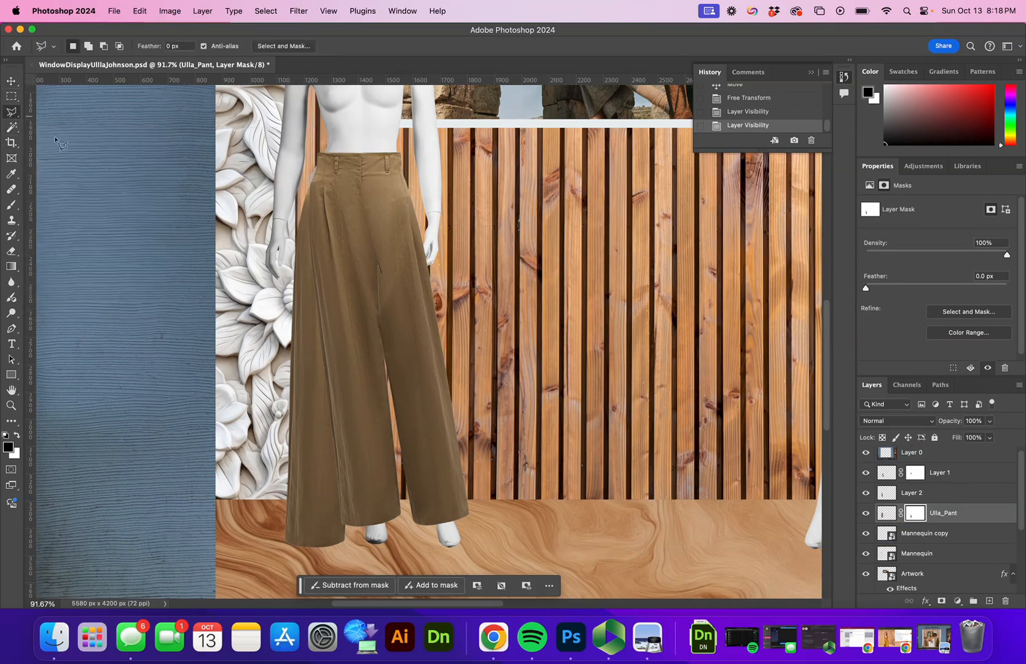
click(362, 536)
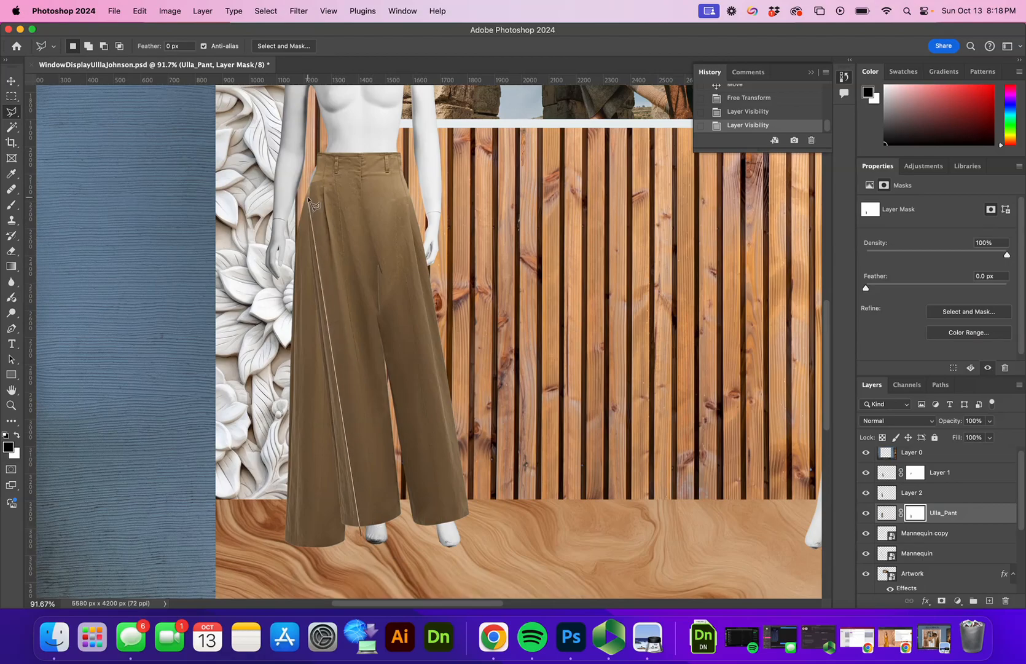
click(340, 227)
click(286, 191)
click(223, 536)
click(297, 583)
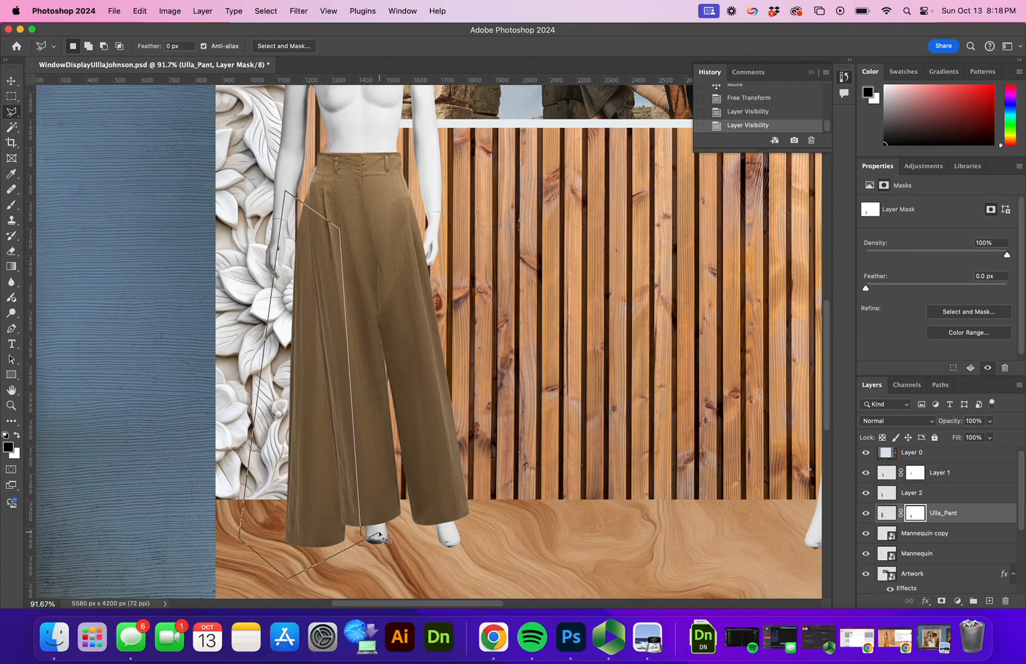
click(361, 535)
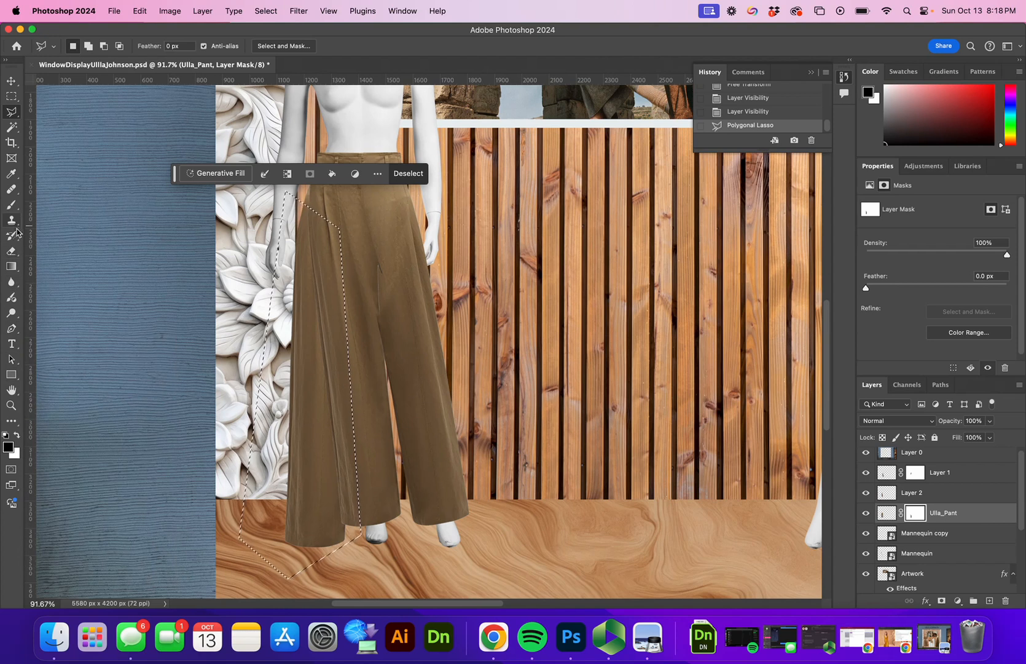
Step: Paint black on the mask to hide the left edge, deselect, and check against Layer 2
click(11, 205)
mouse_move(325, 317)
mouse_down()
mouse_move(327, 361)
mouse_move(307, 324)
mouse_move(316, 254)
mouse_move(297, 237)
mouse_move(289, 290)
mouse_move(306, 285)
mouse_move(303, 337)
mouse_move(320, 317)
mouse_move(329, 546)
mouse_move(348, 533)
mouse_move(342, 572)
mouse_move(295, 578)
mouse_move(297, 464)
mouse_move(277, 472)
mouse_up()
mouse_move(273, 576)
mouse_down()
mouse_move(326, 427)
mouse_move(326, 387)
mouse_move(308, 395)
mouse_up()
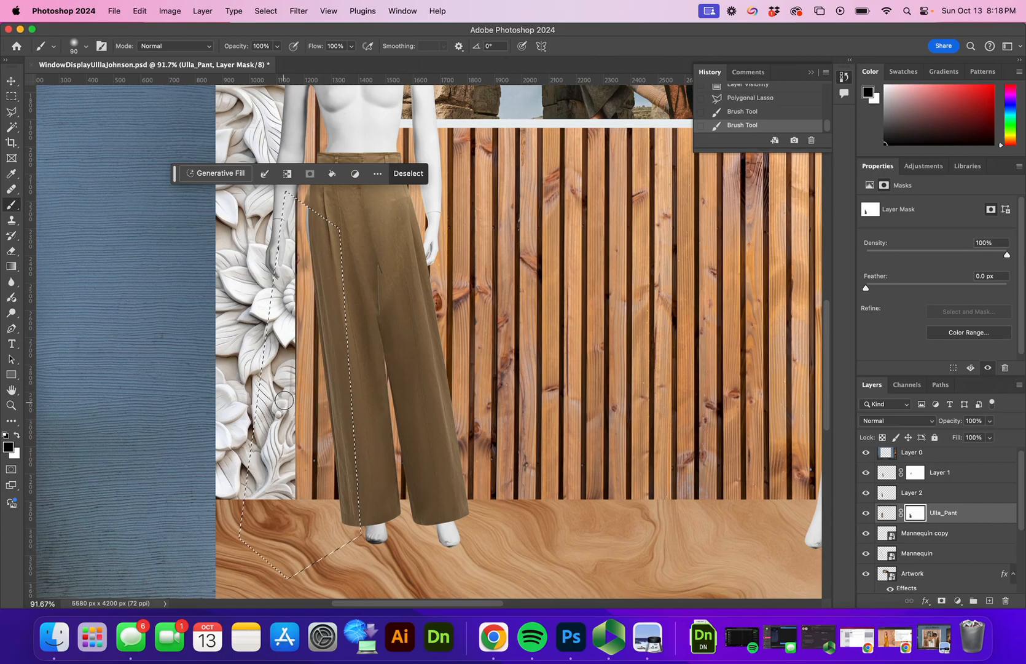
key(super+d)
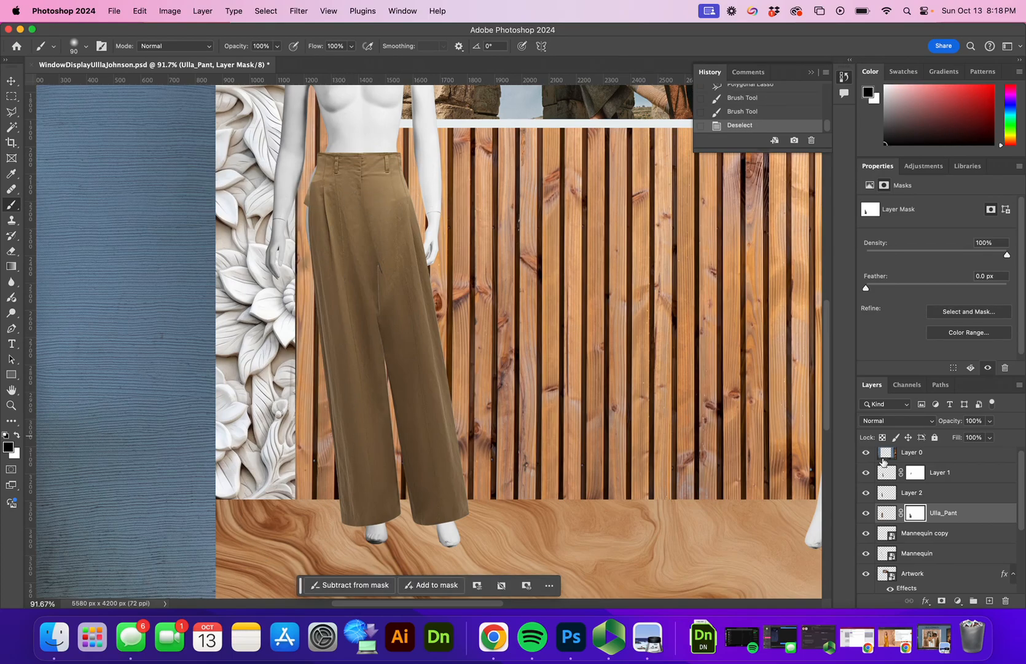
click(867, 493)
click(867, 494)
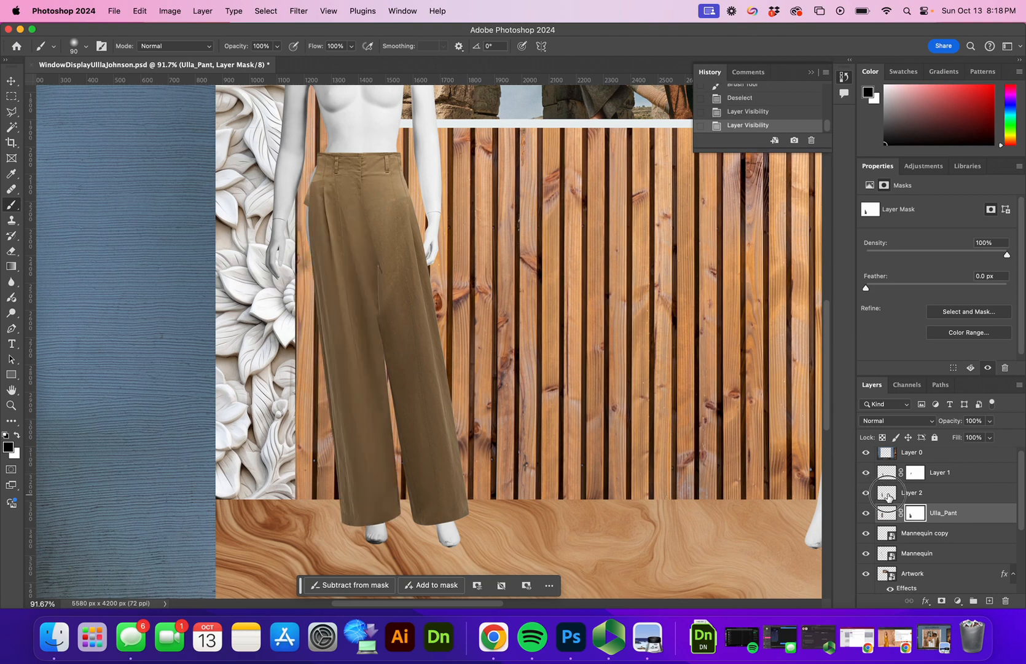
click(889, 496)
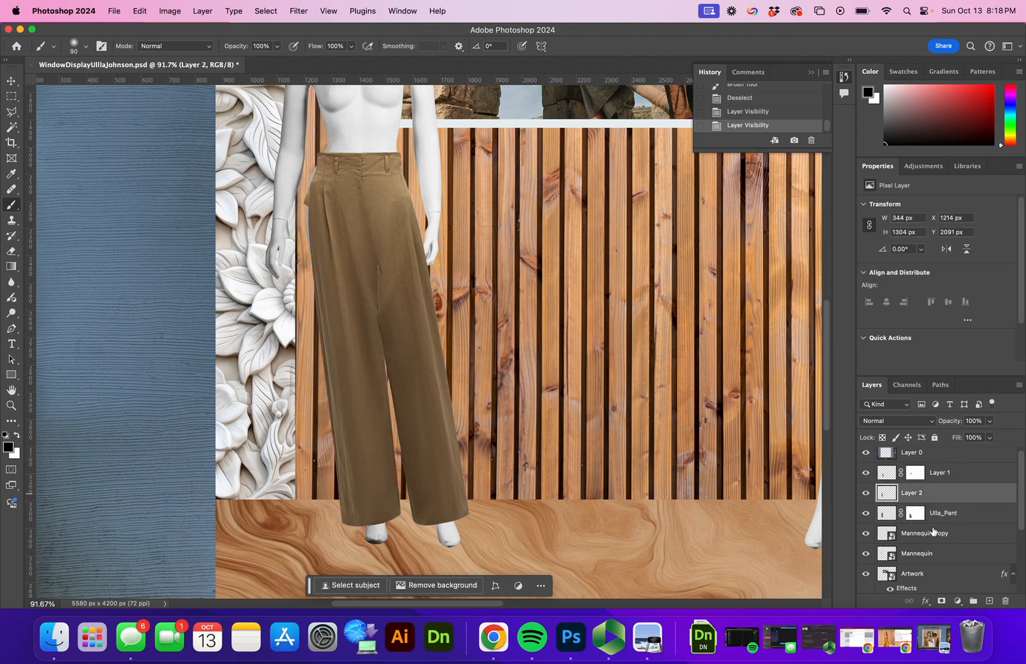
Step: Add a layer mask to Layer 2 and paint black to hide the patch's left hip edge
click(943, 601)
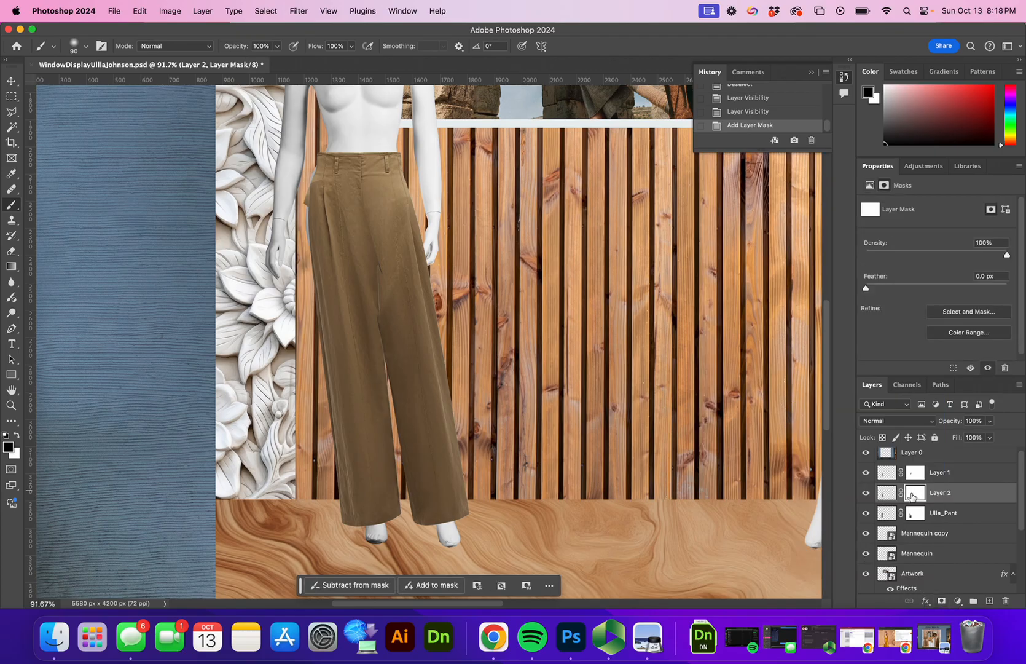
key(x)
click(175, 277)
click(866, 493)
click(866, 493)
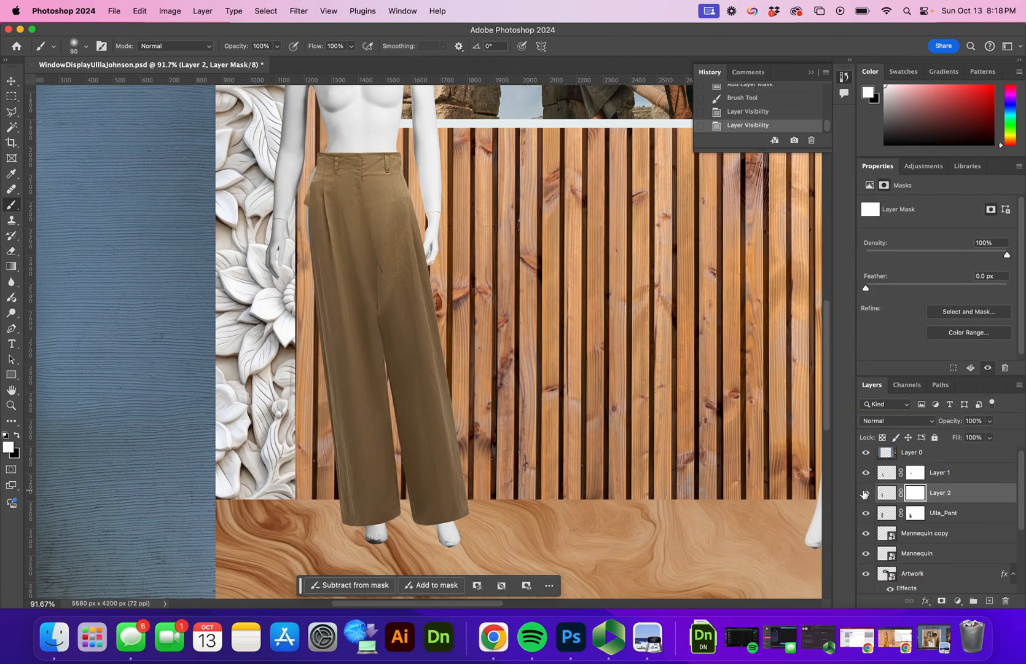
click(17, 434)
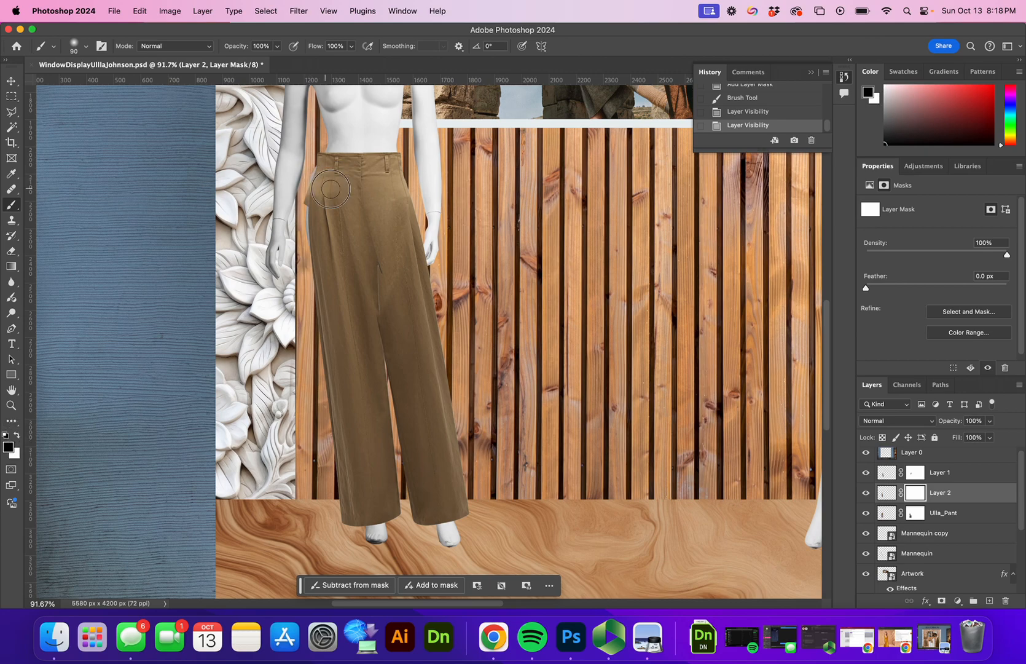
mouse_move(314, 193)
mouse_down()
mouse_move(331, 224)
mouse_move(324, 194)
mouse_move(307, 188)
mouse_move(347, 188)
mouse_up()
key(super+z)
click(312, 186)
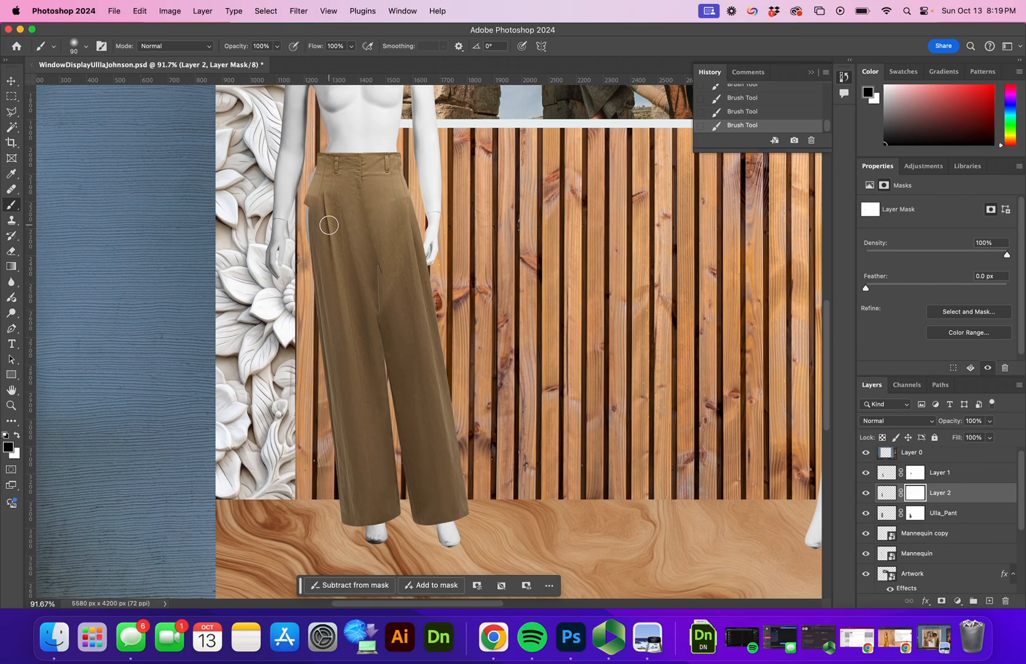
Step: Move the Layer 2 patch right, nudging with the arrow keys to line up with the pants
key(v)
drag(343, 259, 357, 310)
key(Right)
key(Right)
key(Right)
key(Right)
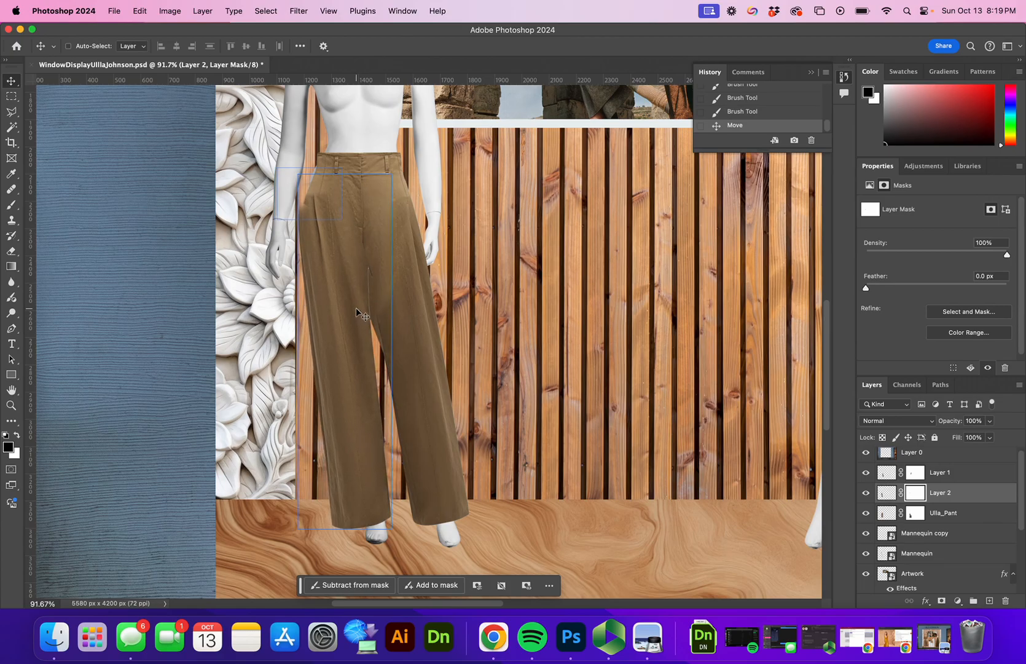
key(Right)
key(Right)
key(Right)
key(Right)
key(Right)
key(Right)
key(Right)
key(Right)
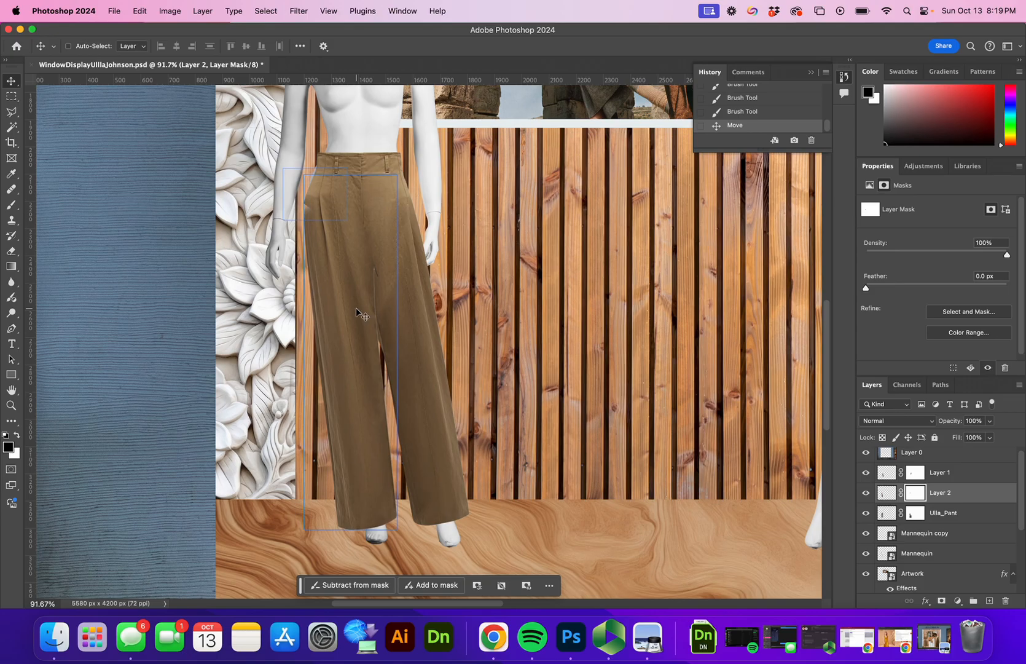
super+click(365, 224)
click(11, 206)
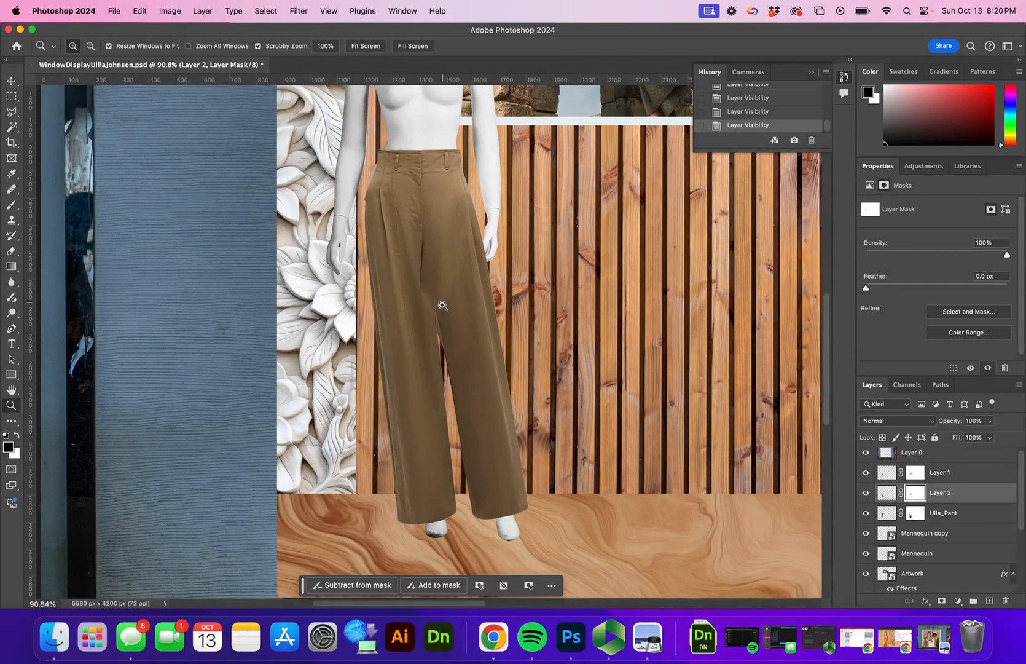
Step: Paint Layer 2's mask between the legs near the crotch, undoing a stray pant-leg stroke
mouse_move(420, 296)
mouse_down()
mouse_move(438, 296)
mouse_move(468, 325)
mouse_move(439, 349)
mouse_up()
key(b)
key(super+z)
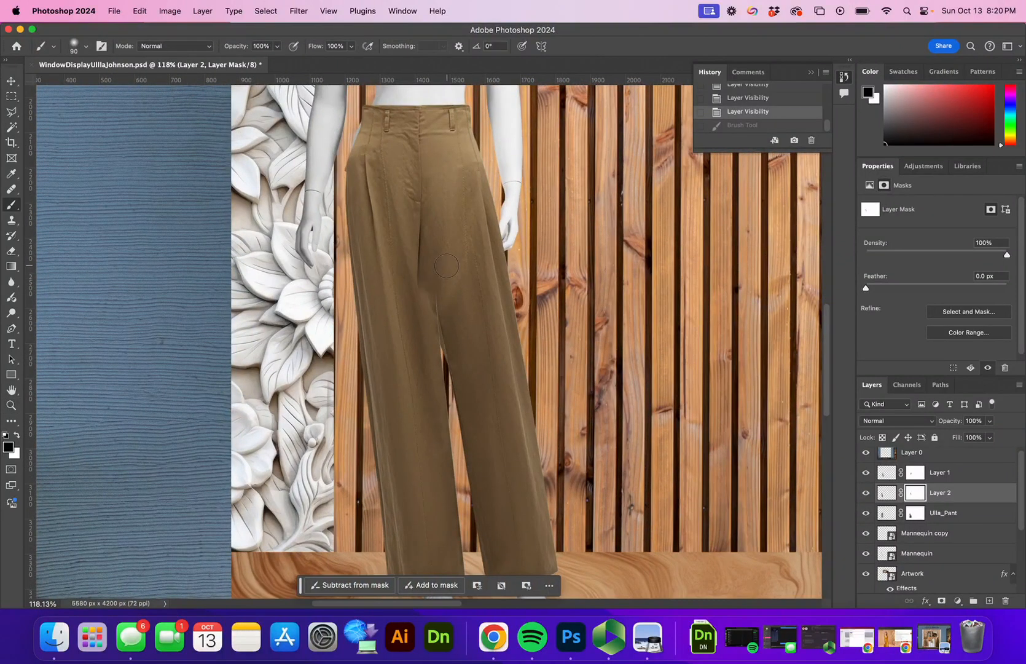
click(79, 45)
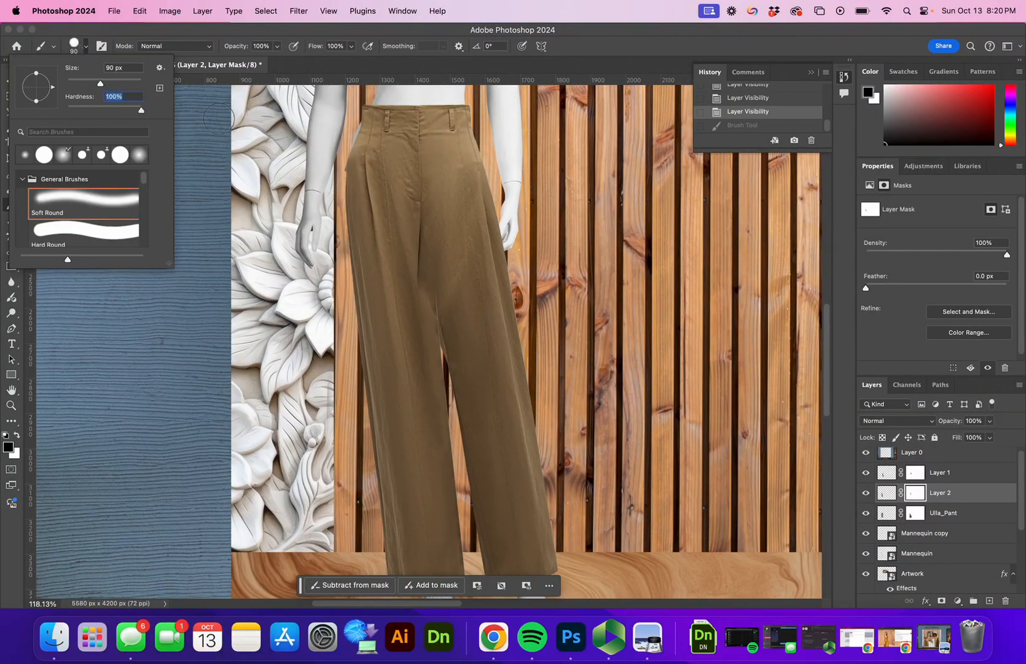
mouse_move(444, 280)
mouse_down()
mouse_move(471, 415)
mouse_move(436, 300)
mouse_move(460, 421)
mouse_move(495, 513)
mouse_up()
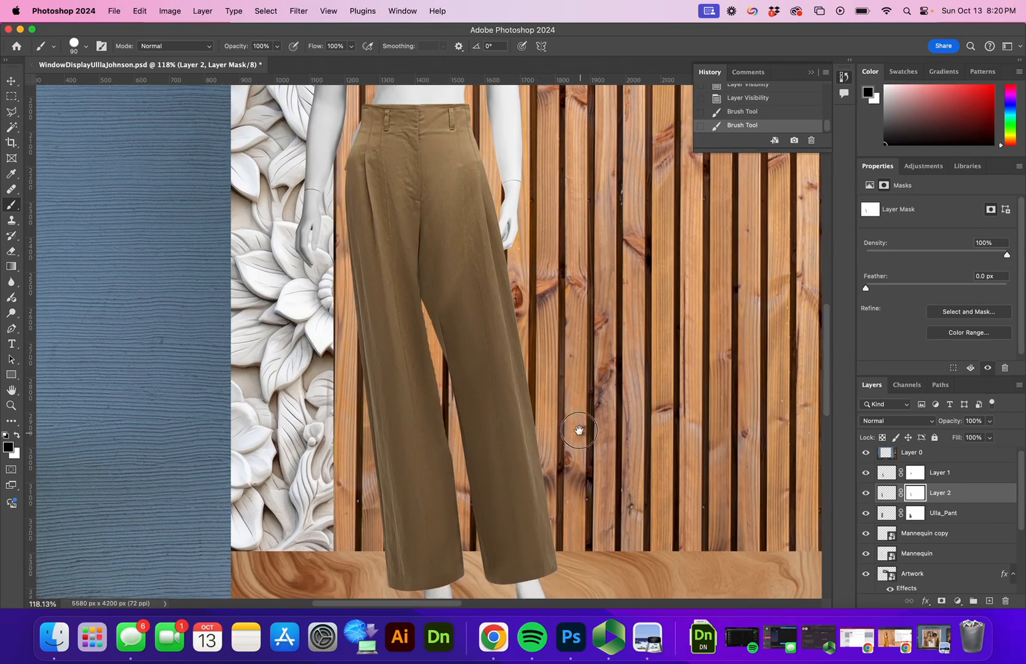
scroll(571, 412, down, 3)
scroll(571, 411, right, 1)
drag(441, 382, 476, 465)
key(super+z)
key(super+z)
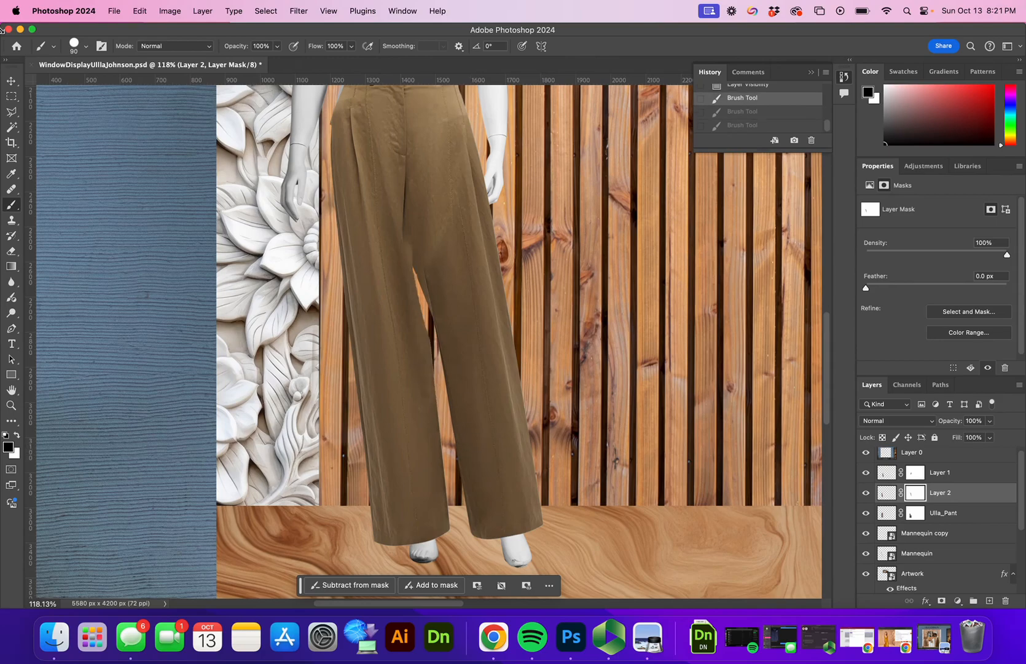
Step: Select the triangular gap between the legs with Polygonal Lasso and paint it in with fabric
click(11, 112)
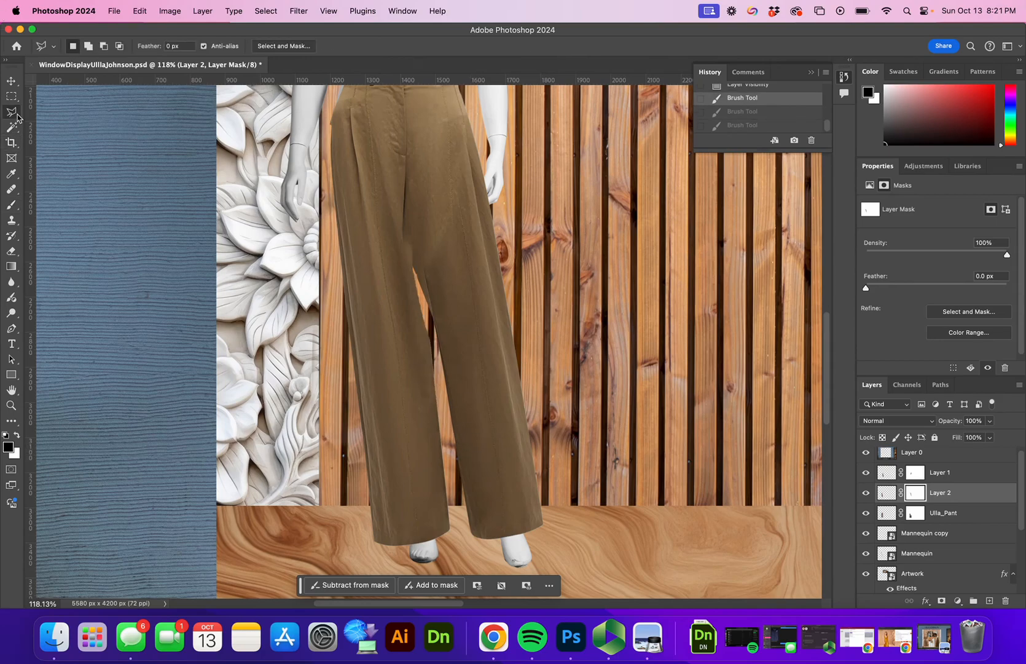
click(405, 242)
click(439, 409)
click(473, 337)
click(405, 242)
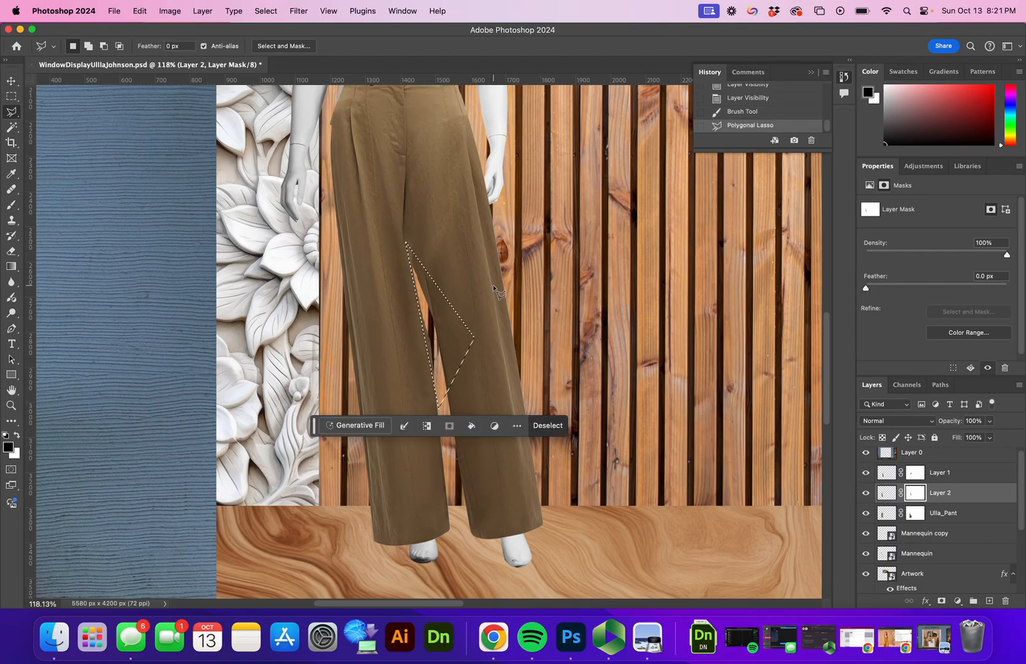
key(b)
mouse_move(423, 280)
mouse_down()
mouse_move(448, 383)
mouse_move(420, 218)
mouse_up()
key(super+d)
Step: Hide the protruding left hip corner by painting on Ulla_Pant's mask
key(z)
scroll(346, 429, up, 3)
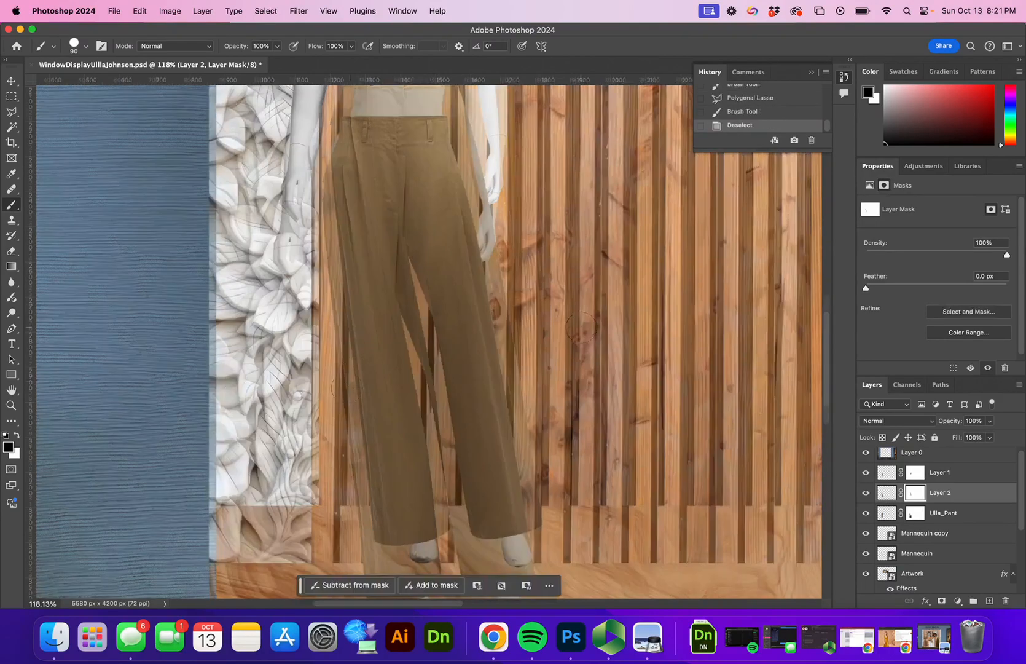
drag(320, 168, 428, 229)
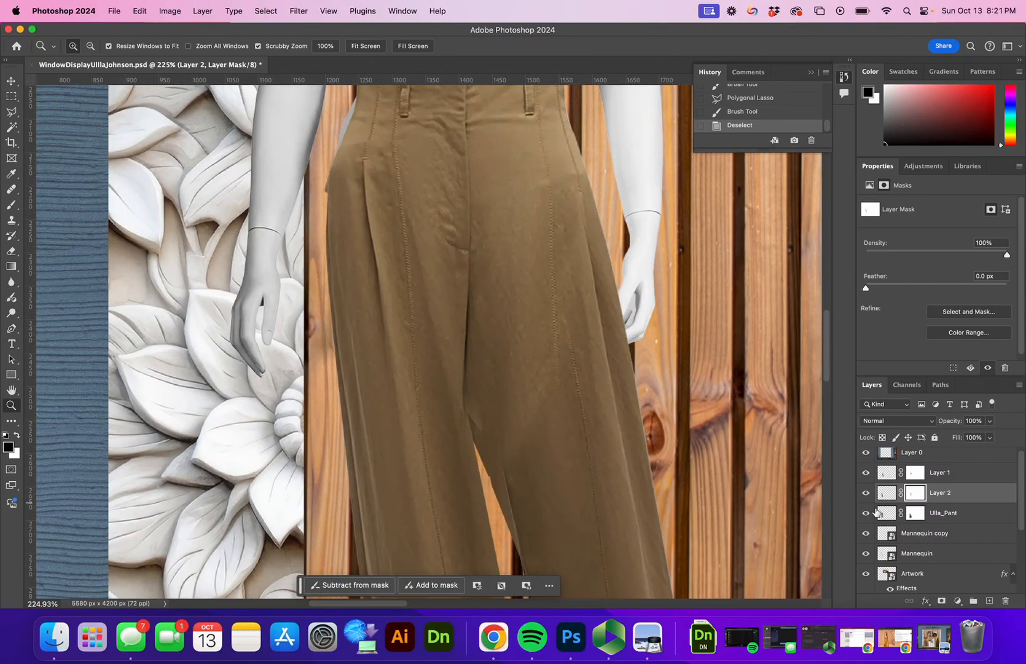
click(866, 493)
click(866, 492)
click(866, 513)
click(866, 512)
click(887, 513)
click(908, 514)
key(b)
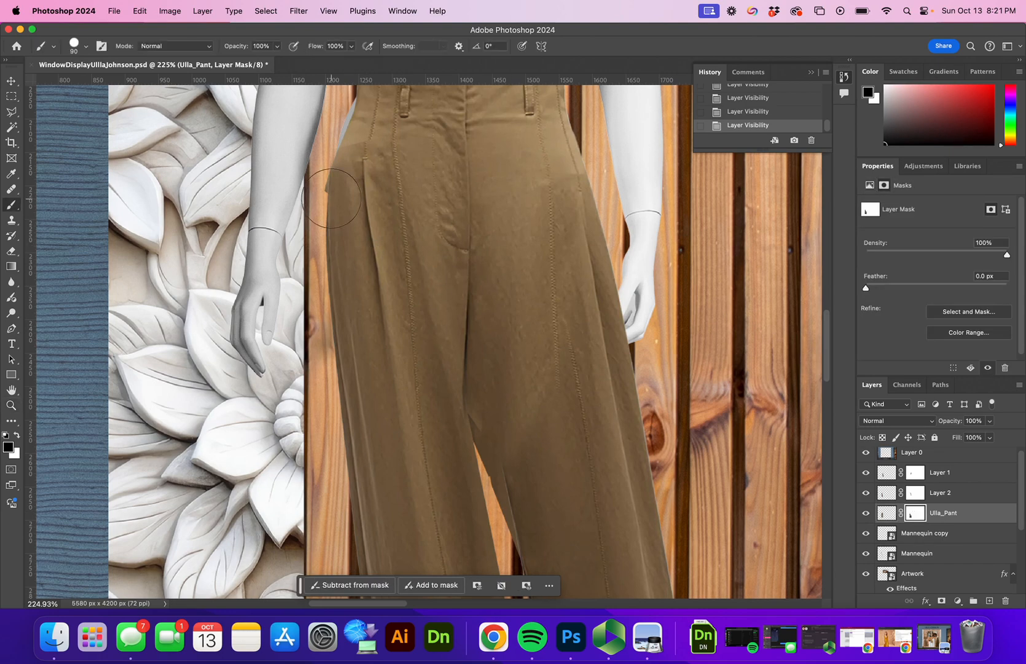
click(301, 183)
drag(297, 173, 294, 184)
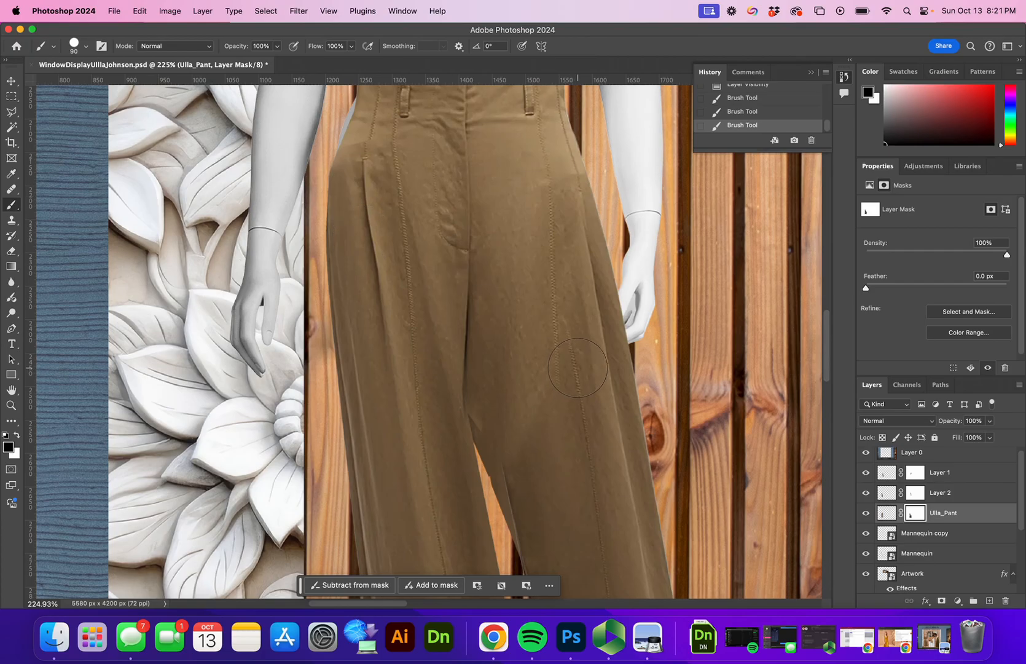
Step: Target Layer 2's mask at the waist and try masking out the grey sliver
key(z)
mouse_move(635, 327)
mouse_down()
mouse_move(523, 343)
mouse_move(608, 332)
mouse_move(596, 337)
mouse_move(617, 342)
mouse_up()
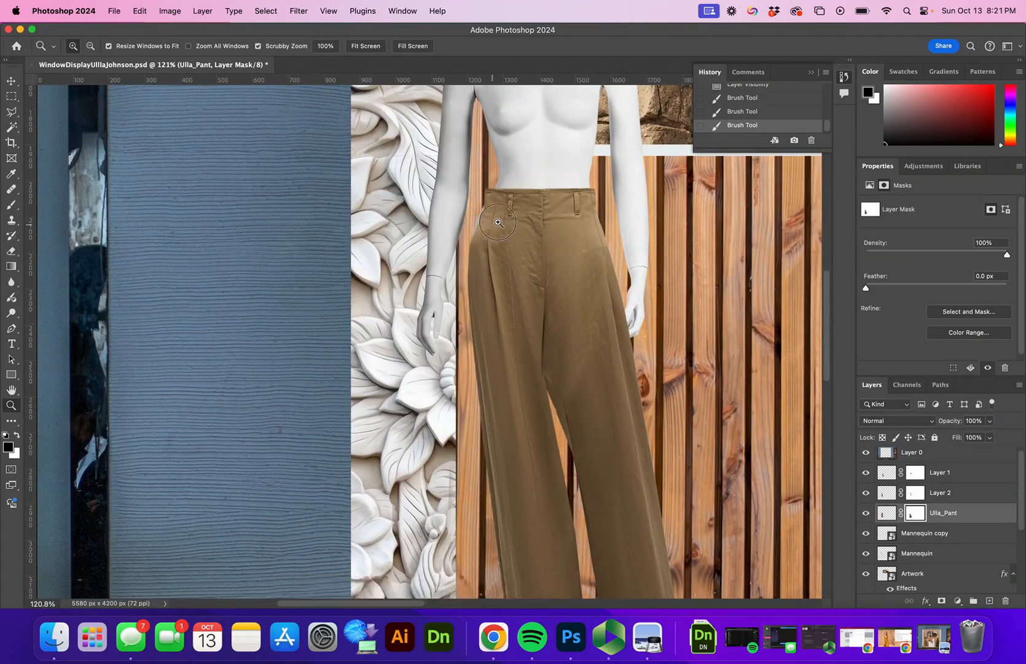
drag(495, 224, 553, 228)
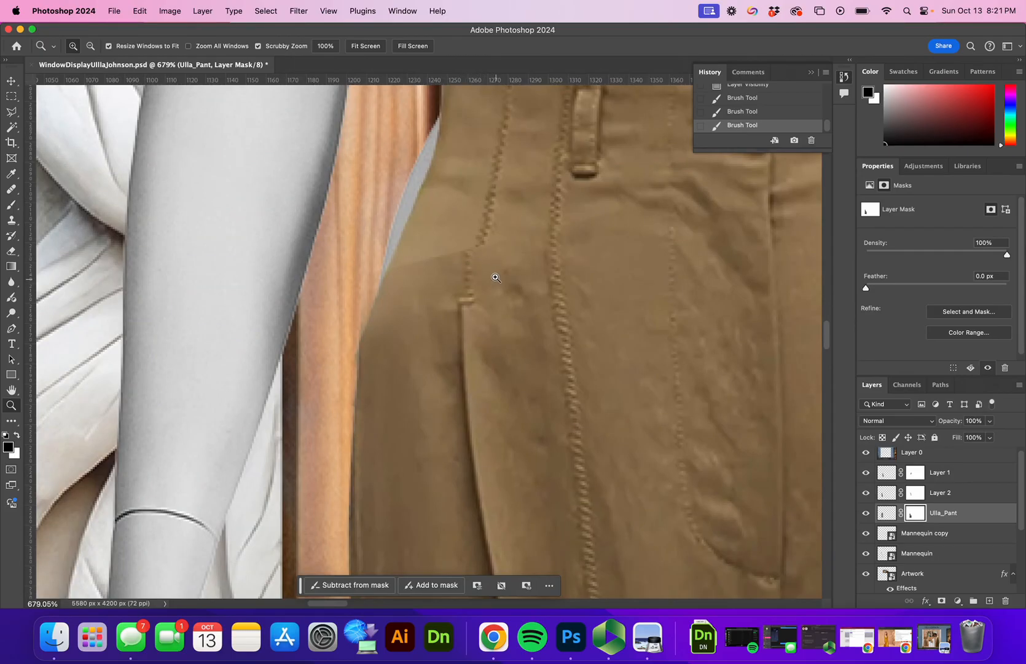
click(867, 493)
click(867, 493)
click(921, 494)
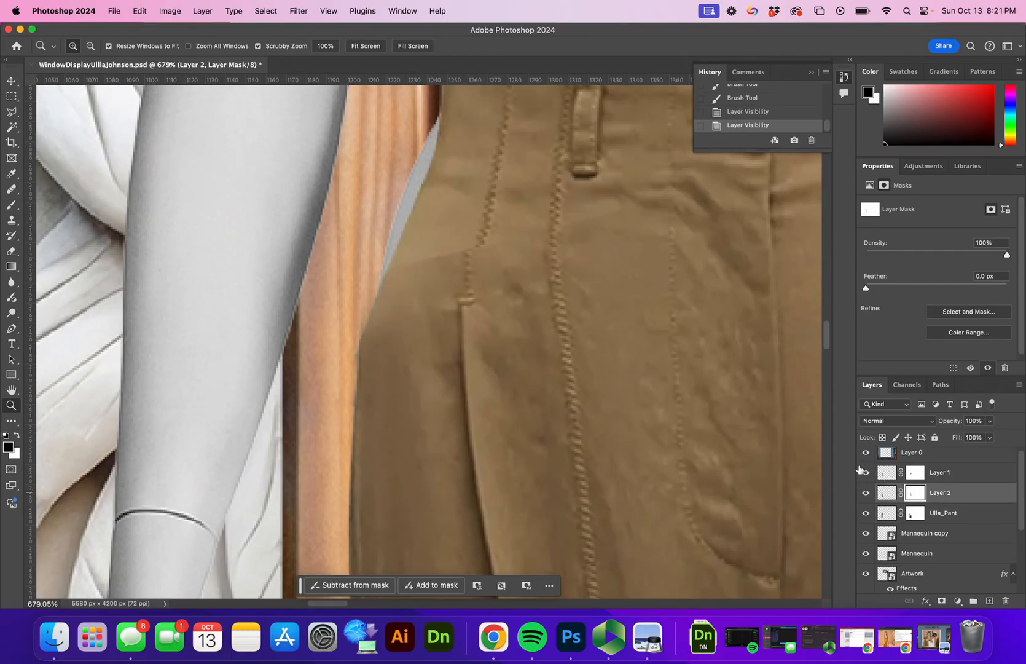
key(b)
click(469, 218)
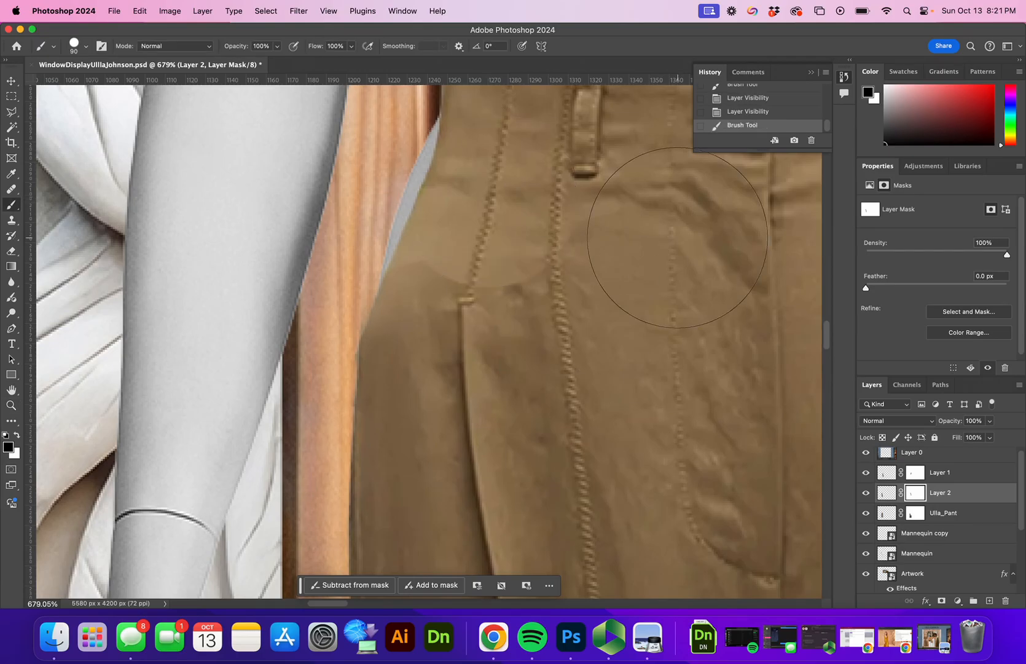
key(super+z)
Step: Soften the brush to 0% hardness and blend the patch edges across the waist
click(75, 46)
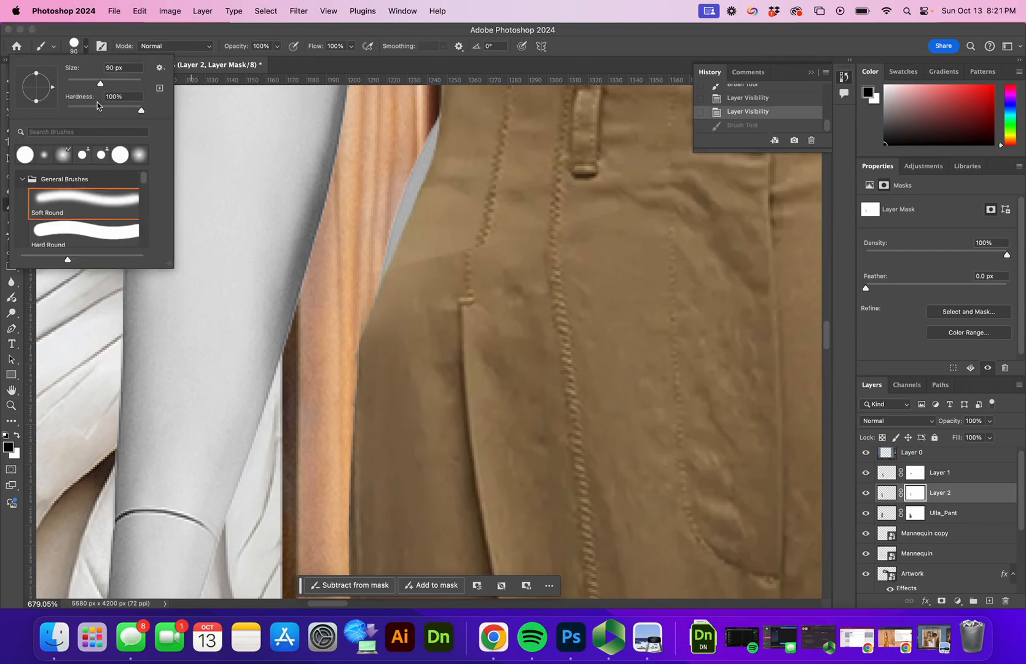
drag(142, 111, 12, 109)
click(428, 202)
click(456, 199)
click(511, 190)
click(585, 175)
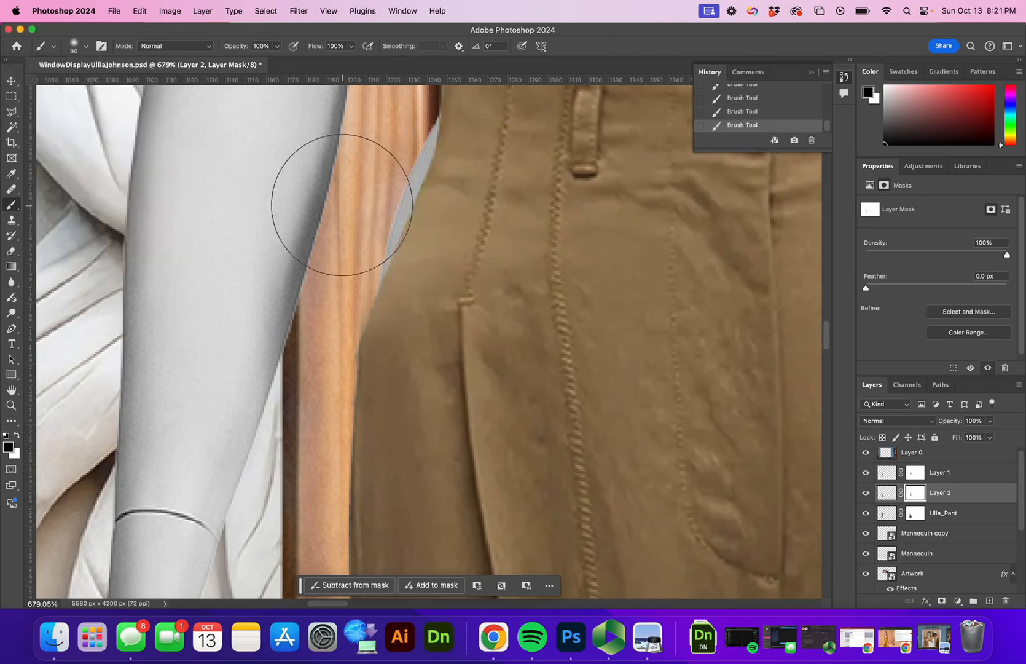
key(z)
drag(555, 222, 513, 286)
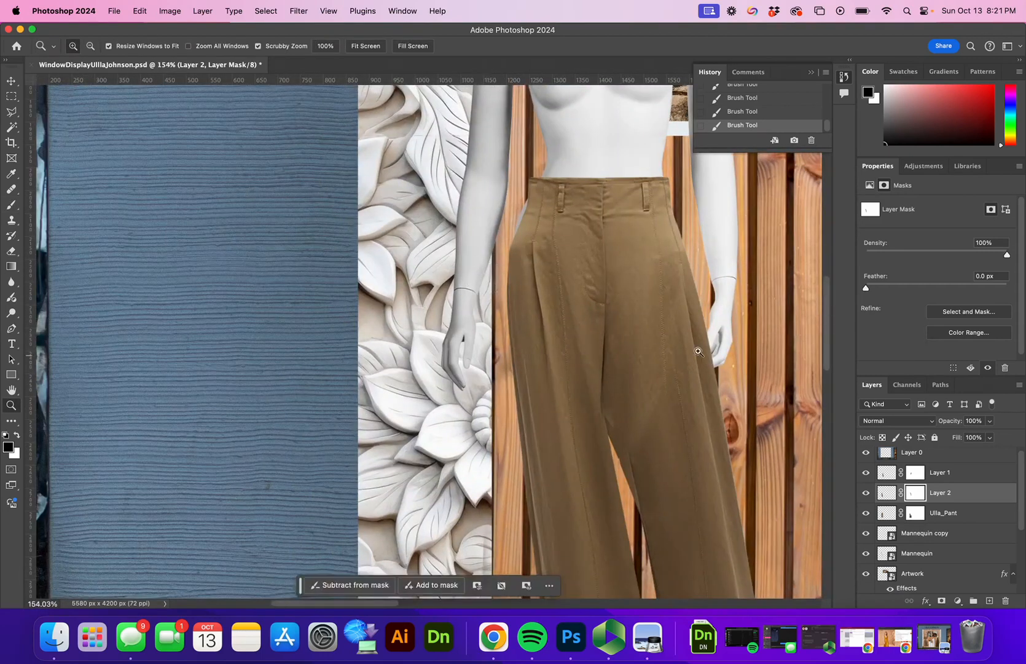
drag(707, 360, 651, 339)
scroll(742, 337, right, 5)
scroll(742, 337, down, 1)
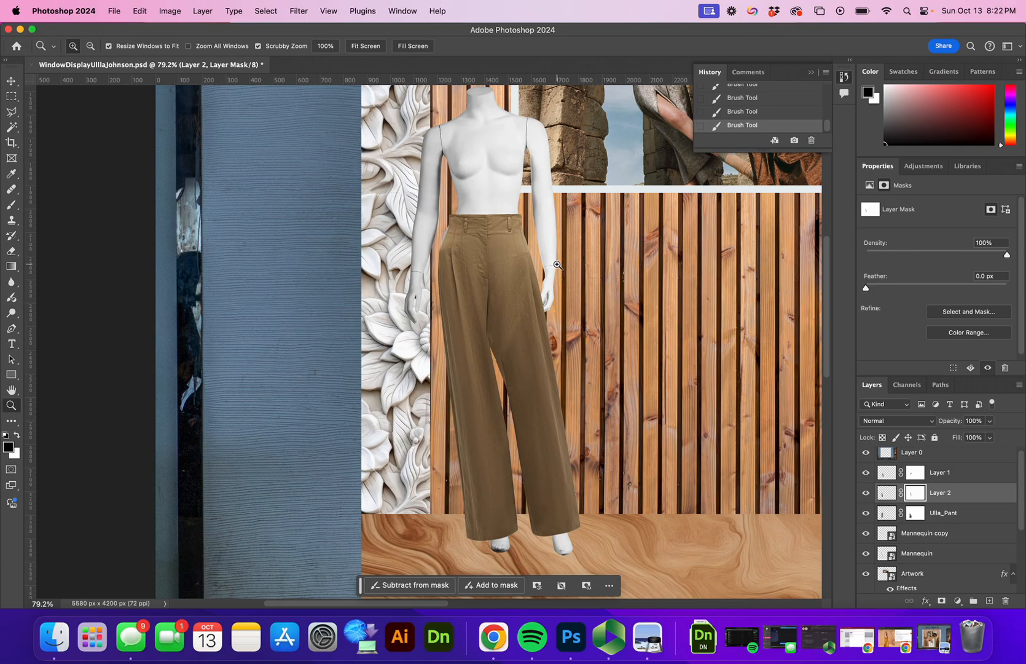
Step: Group Layer 1, Layer 2 and Ulla_Pant into Group 1 and duplicate it as Group 1 copy
click(951, 520)
shift+click(943, 473)
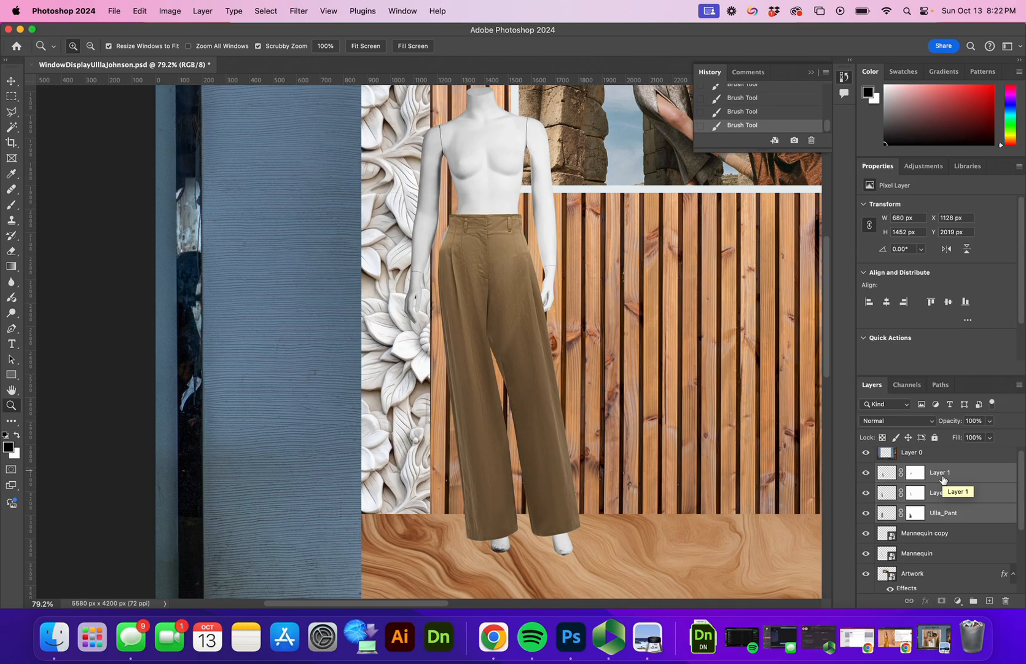
key(super+g)
right_click(927, 471)
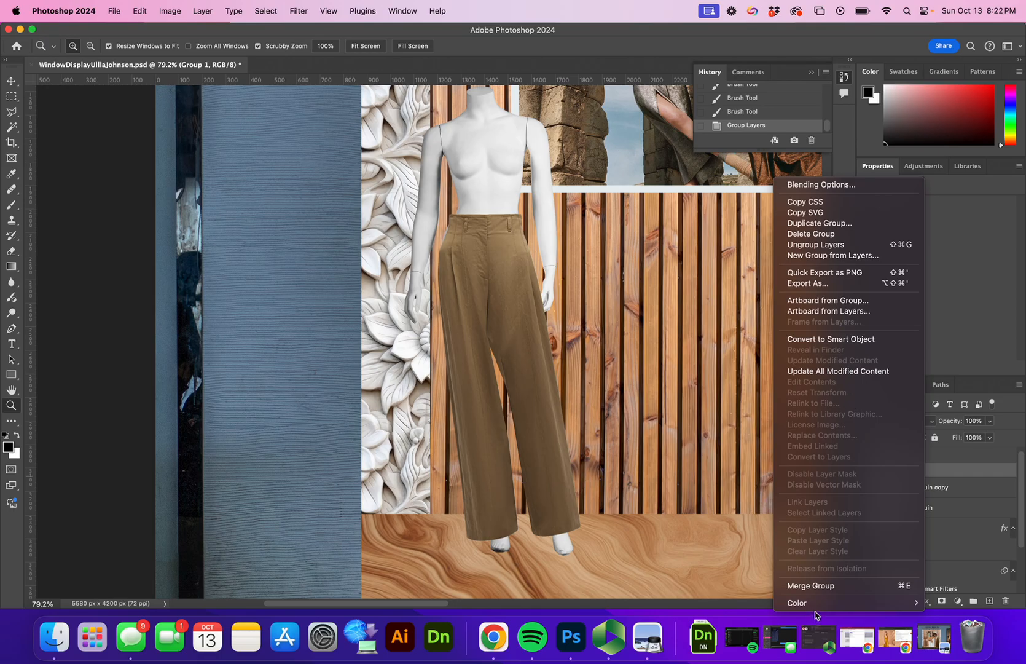
click(815, 223)
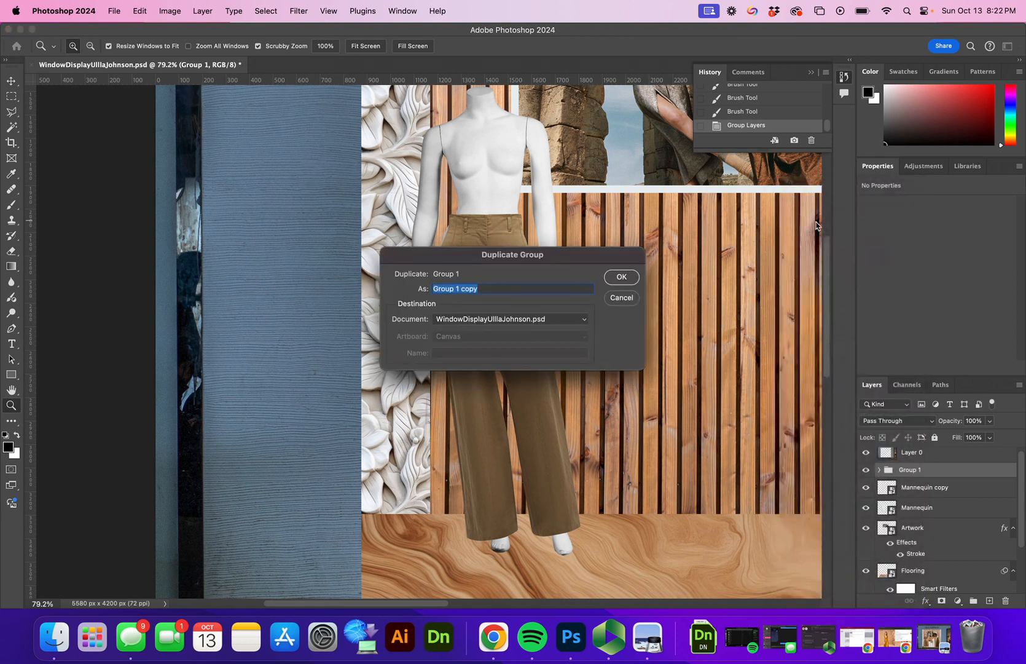
click(620, 278)
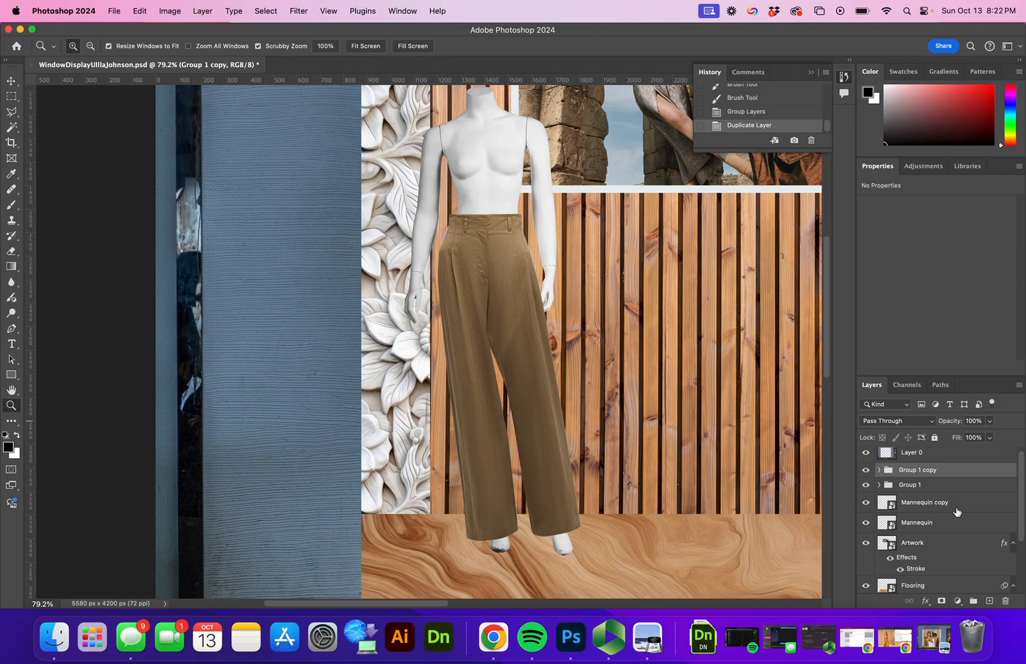
Step: Merge Group 1 copy into one pixel layer and hide the original Group 1
right_click(910, 471)
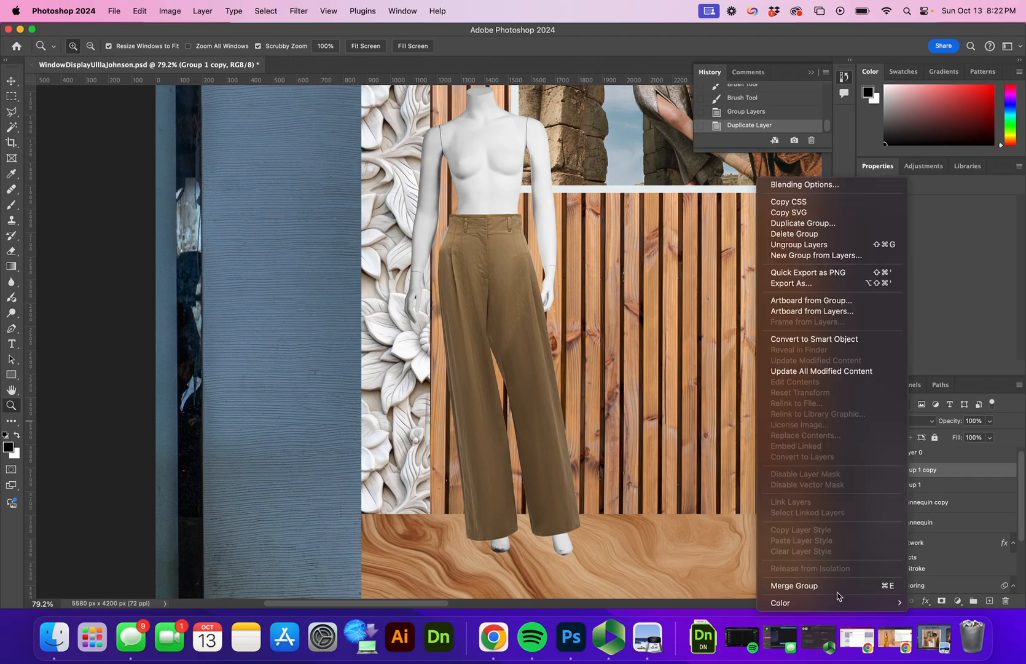
click(837, 587)
click(866, 490)
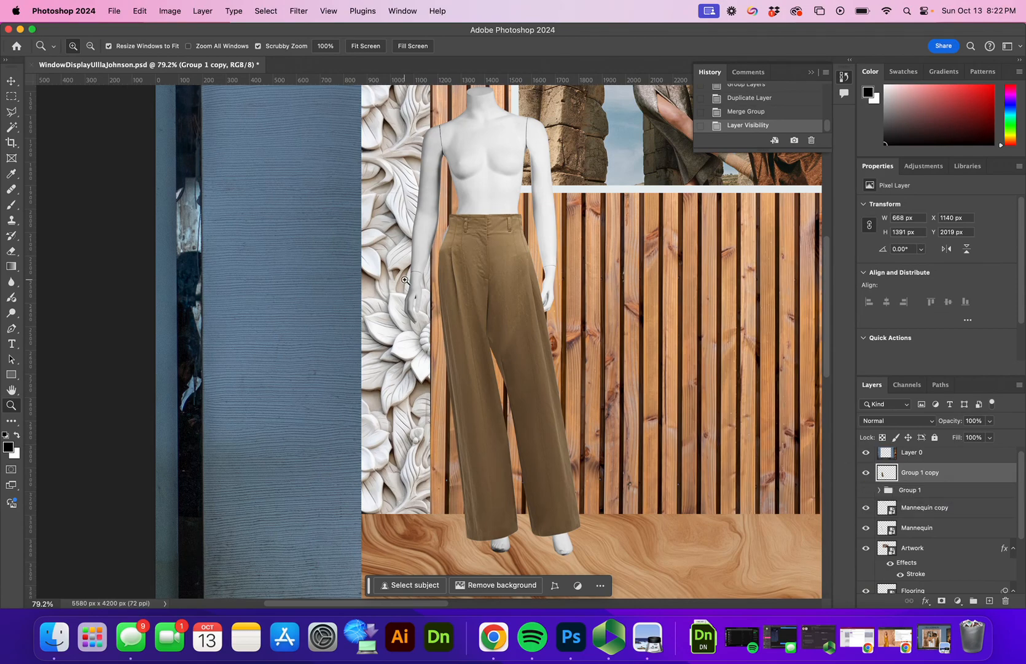
Step: Clone clean fabric over the waist crease with the Clone Stamp tool
drag(435, 287, 530, 308)
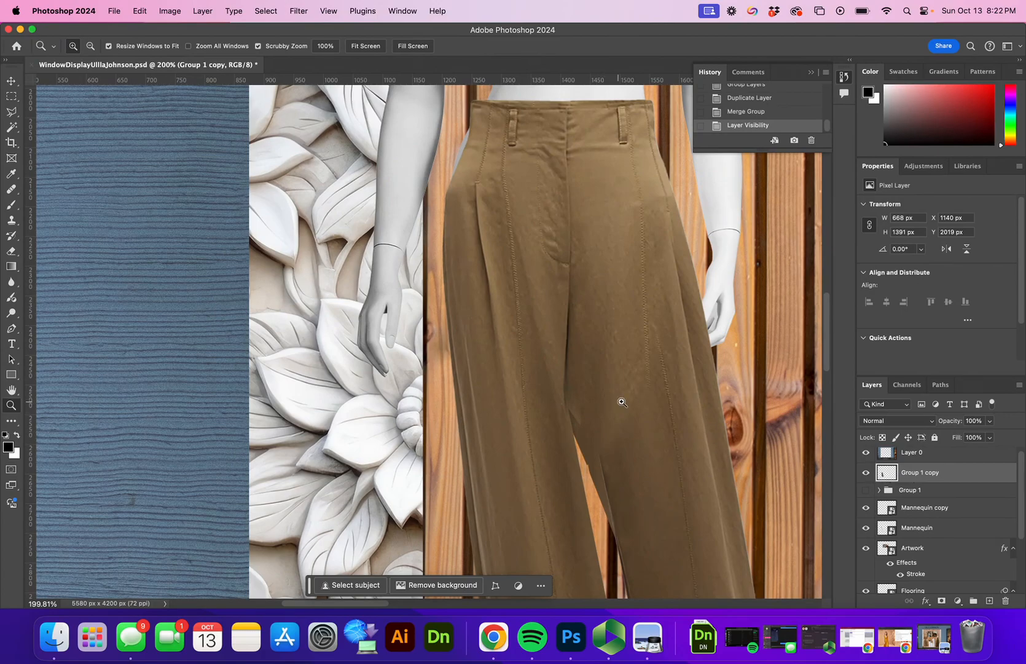
drag(711, 309, 582, 376)
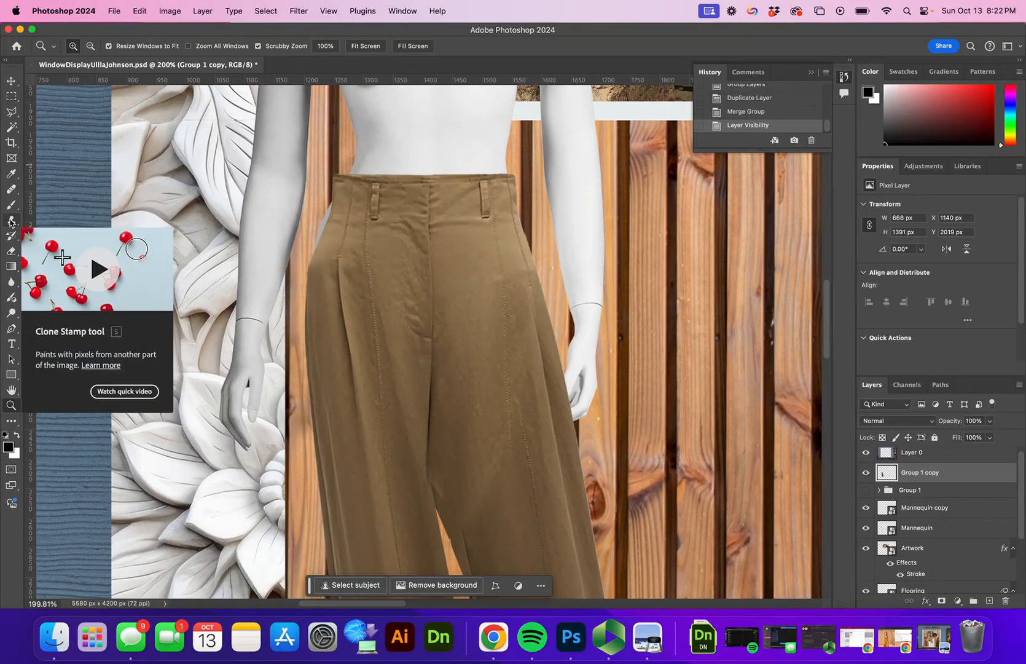
click(11, 222)
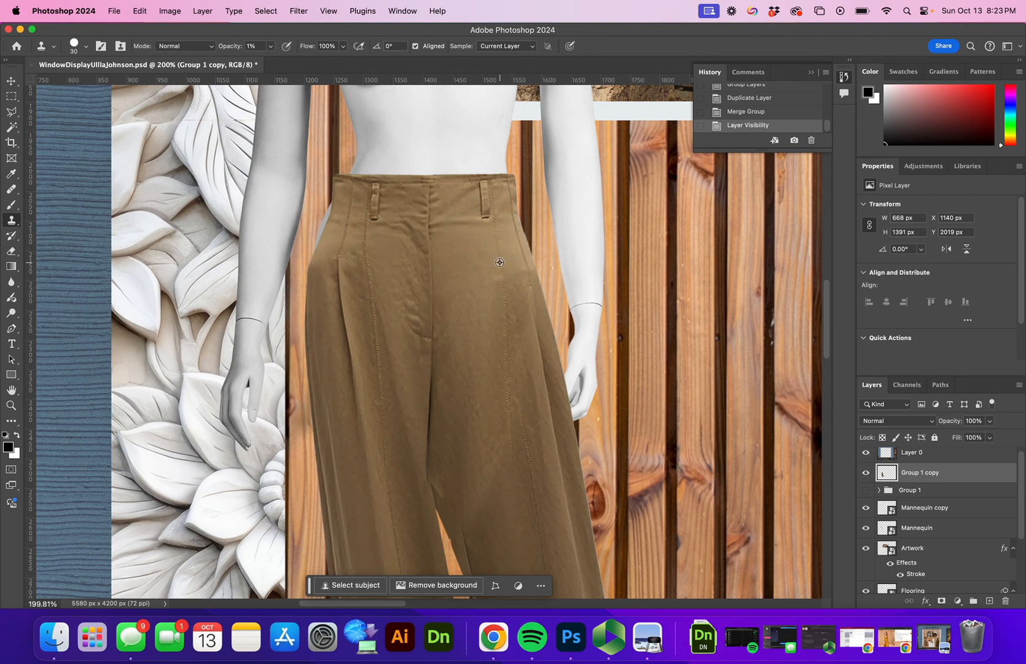
alt+click(516, 263)
click(517, 273)
click(520, 272)
click(519, 277)
click(517, 275)
Step: Redo the waist clone strokes at a softer 26% opacity instead of 54%
click(269, 46)
drag(270, 60, 305, 62)
alt+click(515, 263)
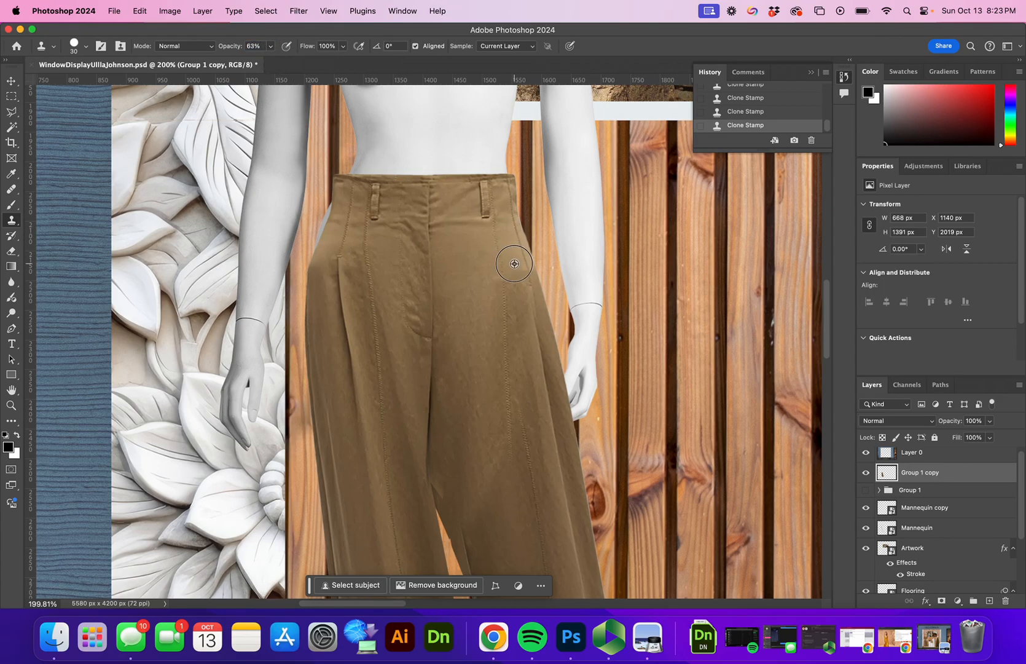
click(520, 272)
key(super+z)
key(super+z)
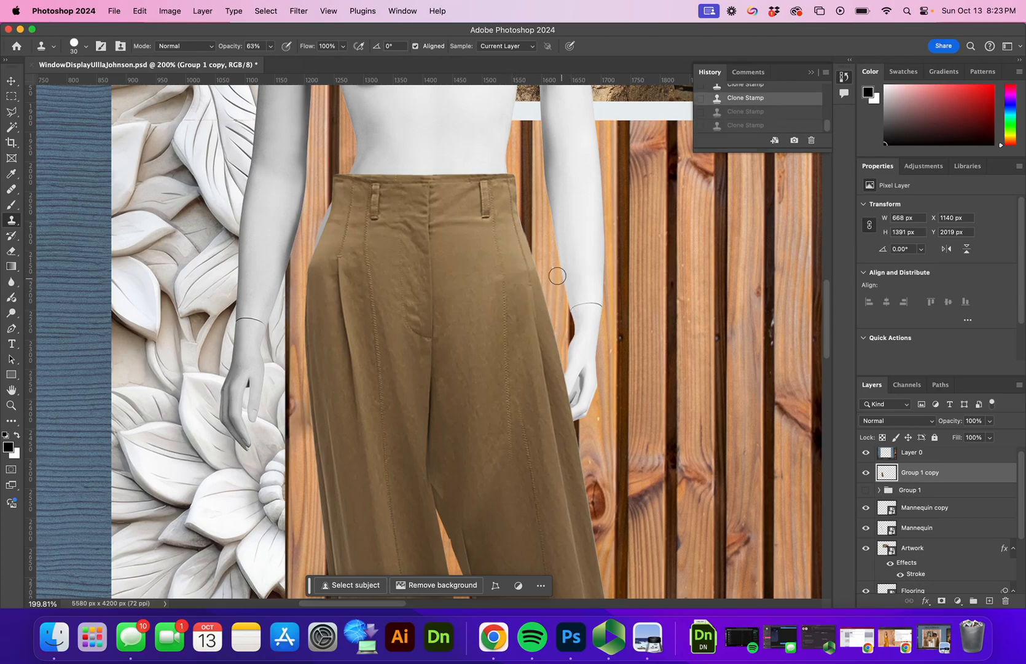
click(268, 47)
drag(270, 60, 250, 59)
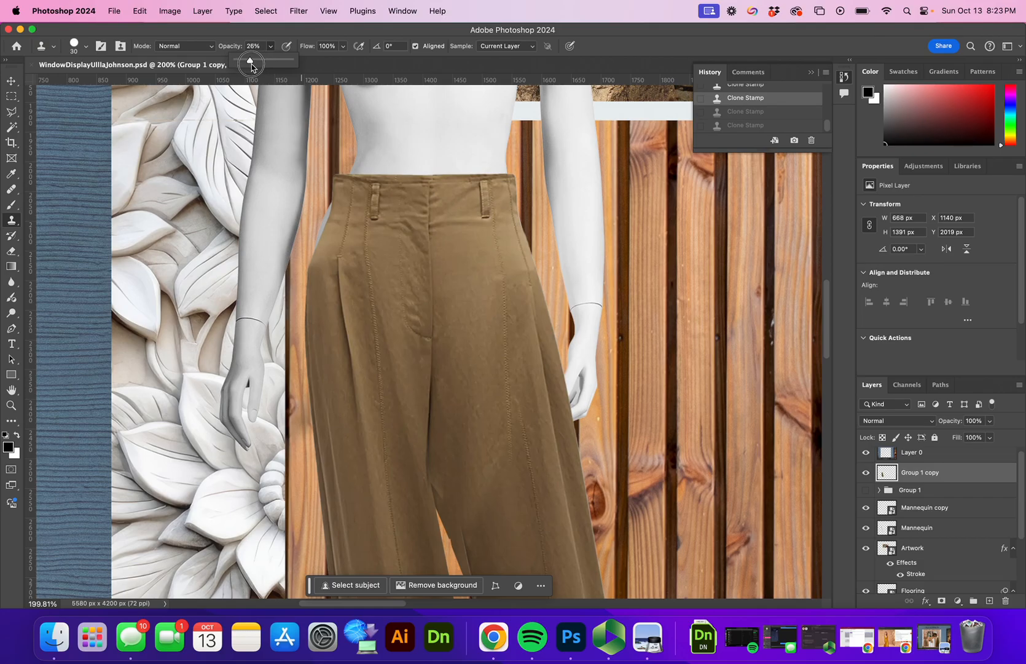
alt+click(511, 261)
click(517, 271)
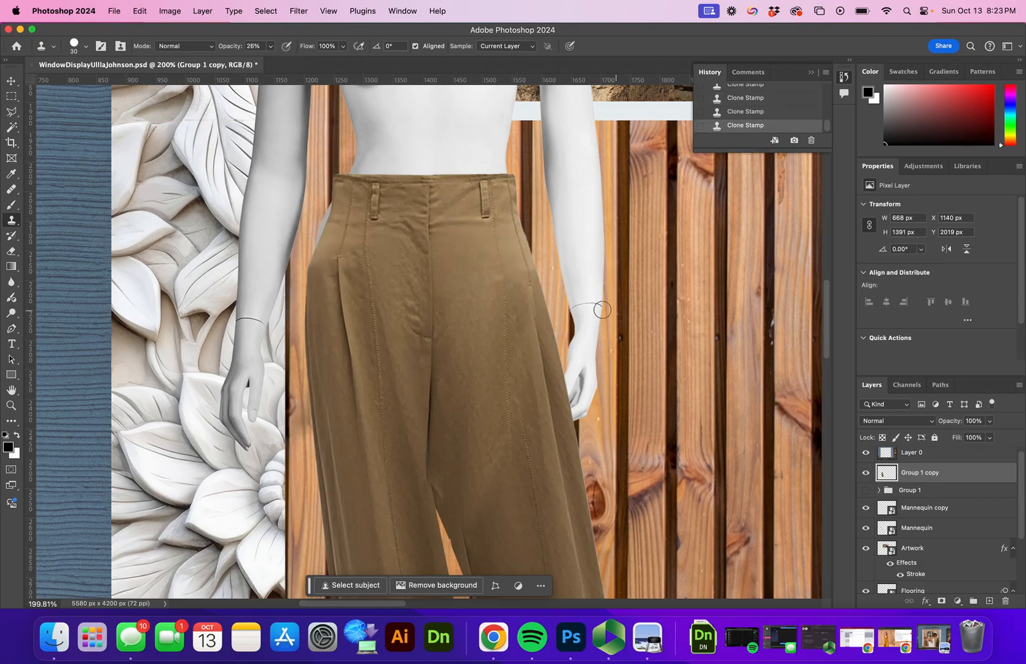
Step: Resample fabric near the crotch and fade the dark inner-leg crease
alt+click(342, 247)
drag(500, 389, 468, 244)
alt+click(433, 366)
mouse_move(435, 385)
mouse_down()
mouse_move(440, 413)
mouse_move(443, 356)
mouse_move(451, 426)
mouse_up()
alt+click(435, 360)
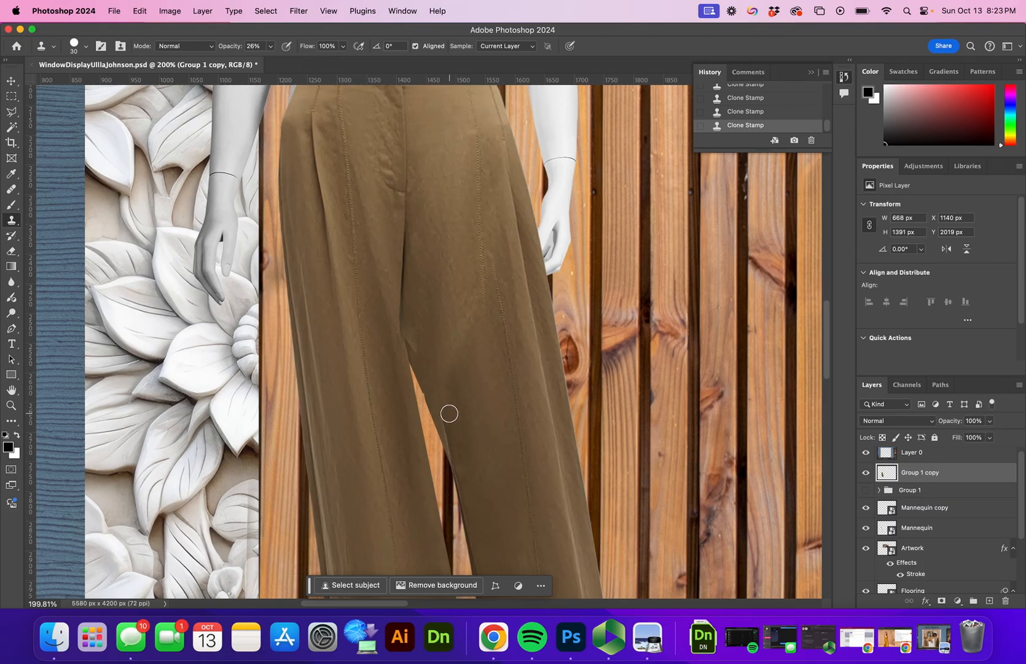
mouse_move(445, 414)
mouse_down()
mouse_move(429, 376)
mouse_move(452, 440)
mouse_move(442, 418)
mouse_move(459, 428)
mouse_up()
Step: Smooth the notched inner-leg edge with the clone brush at 100% opacity
click(271, 47)
drag(269, 60, 314, 60)
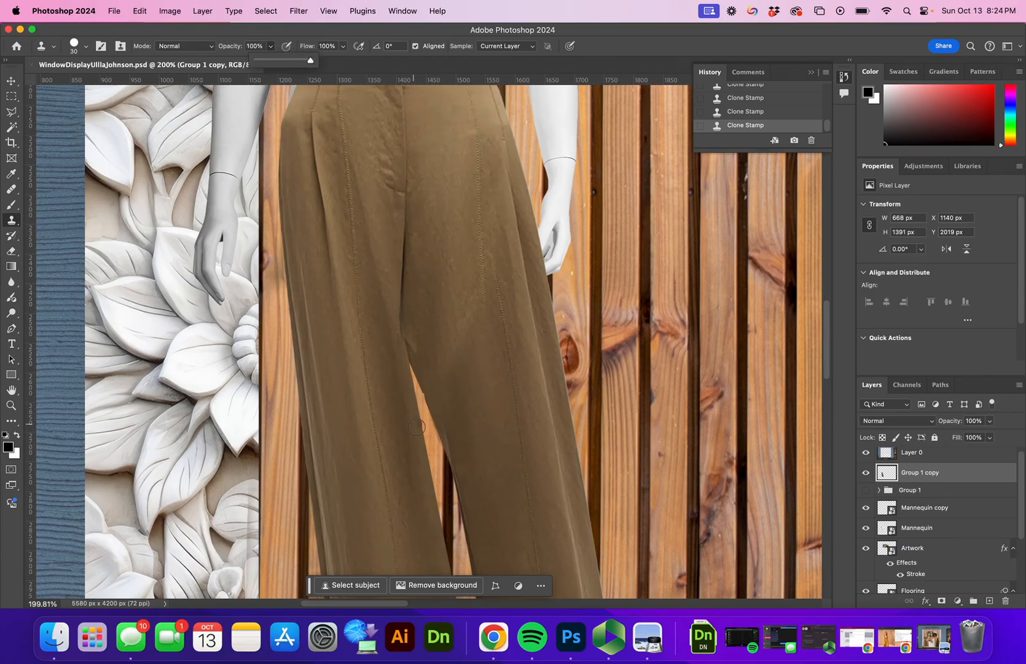
alt+click(474, 433)
drag(452, 435, 432, 389)
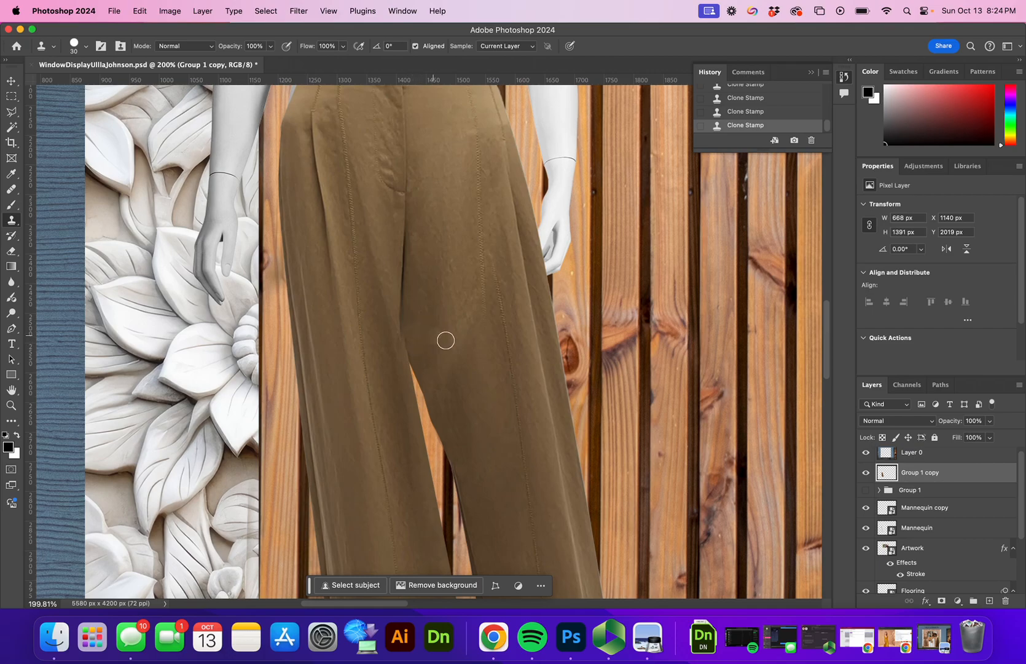
key(z)
mouse_move(534, 362)
mouse_down()
mouse_move(474, 433)
mouse_move(666, 437)
mouse_up()
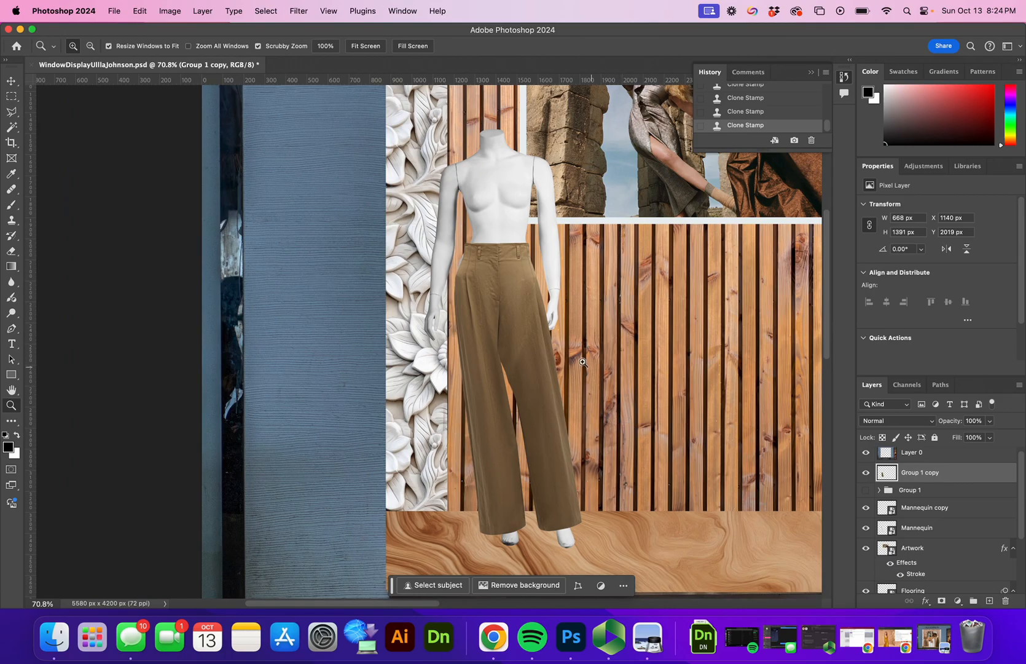
Step: Inspect the retouched trousers up close and in context, then bring up the Filter menu
drag(470, 285, 507, 254)
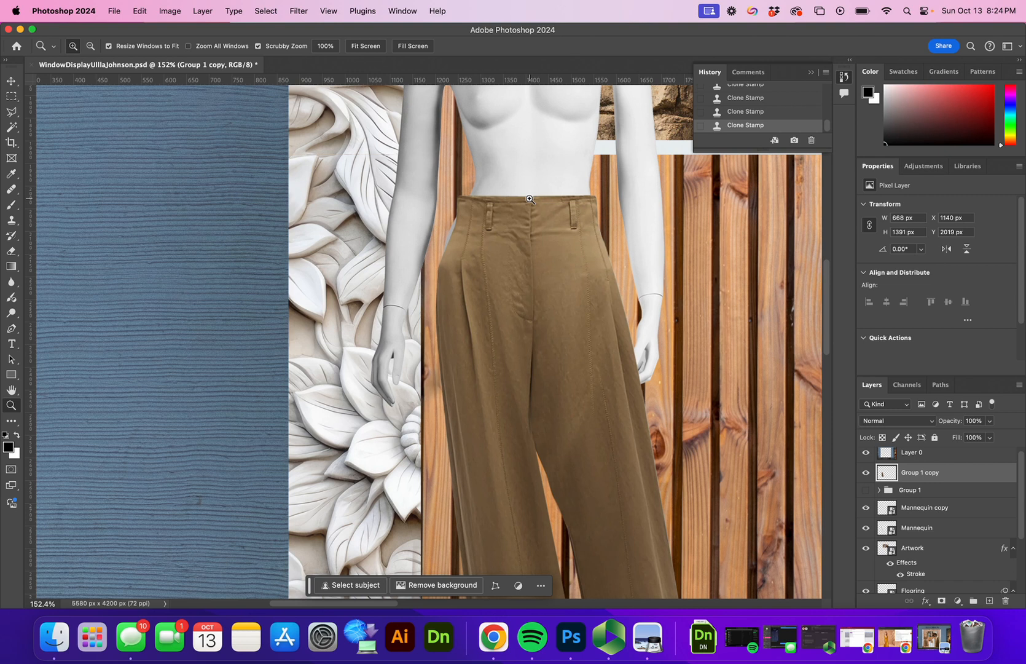
drag(558, 207, 520, 218)
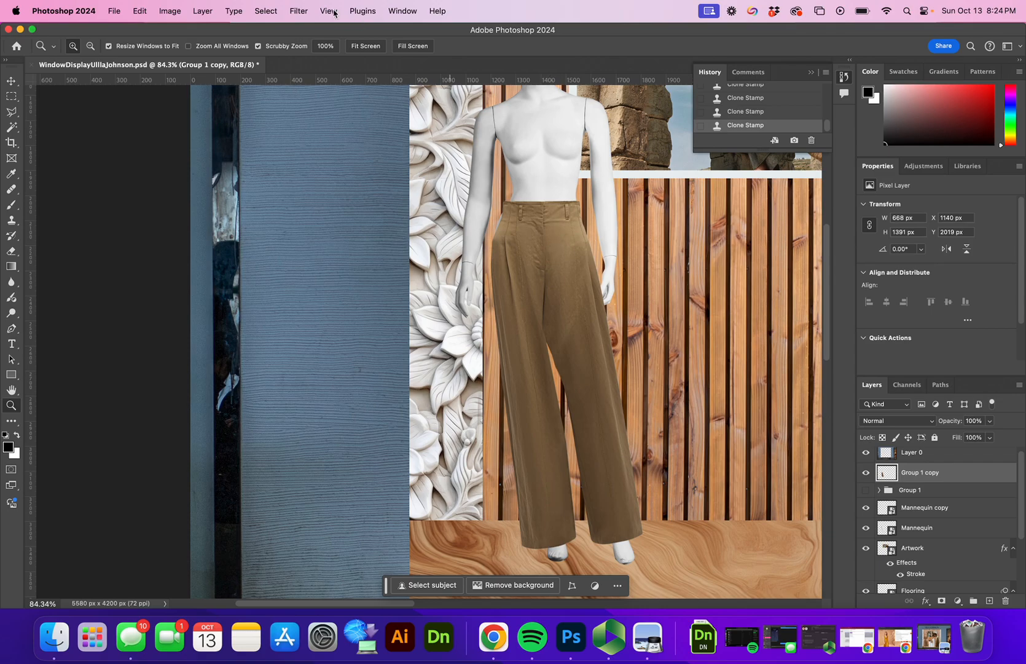
click(300, 11)
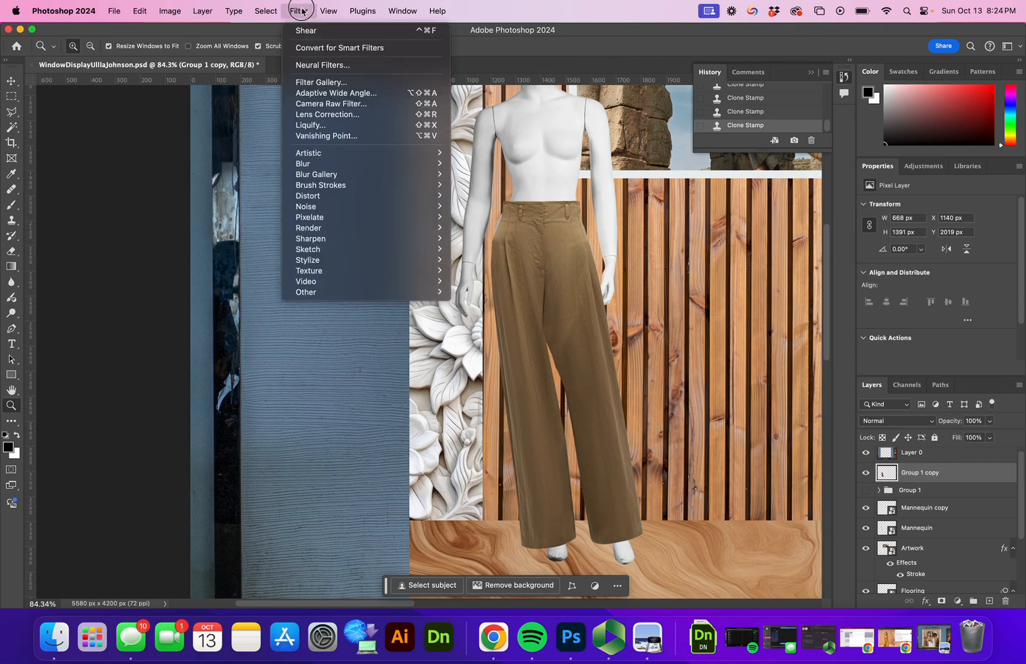
Step: In Liquify, frame the waistband and pick Forward Warp with brush size about 70
click(319, 126)
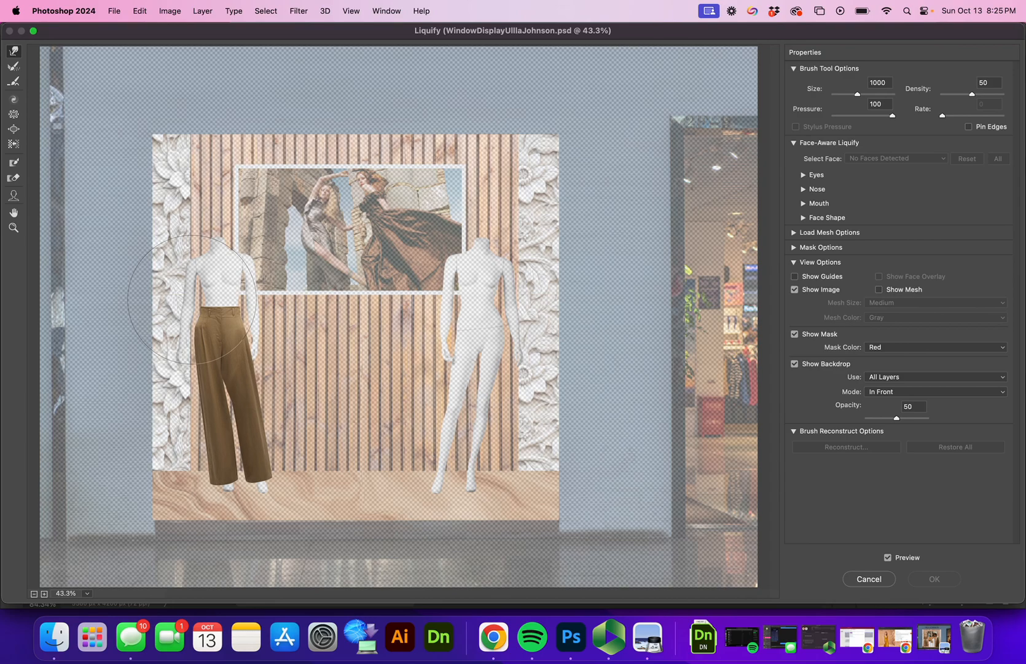
key(z)
drag(185, 321, 217, 313)
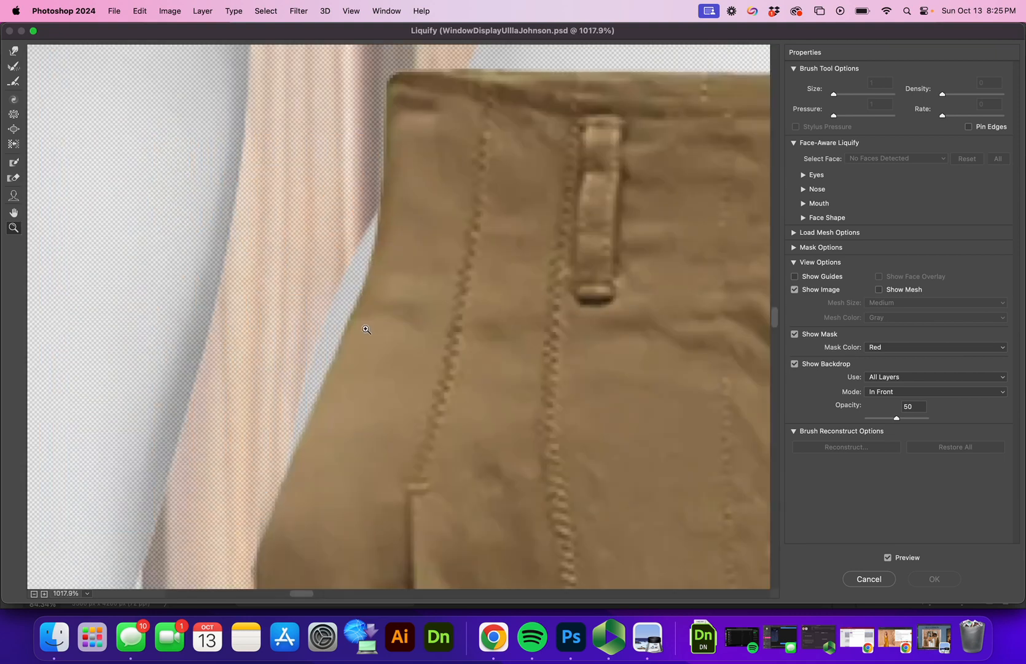
alt+click(419, 205)
alt+click(412, 198)
alt+click(406, 184)
alt+click(406, 295)
drag(461, 481, 448, 352)
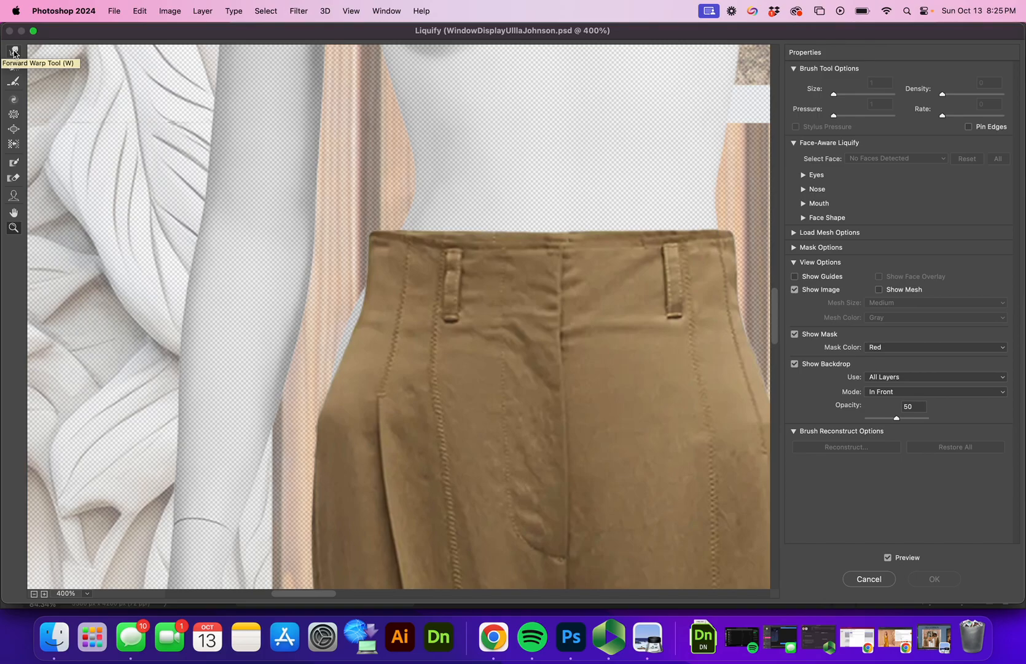
click(13, 51)
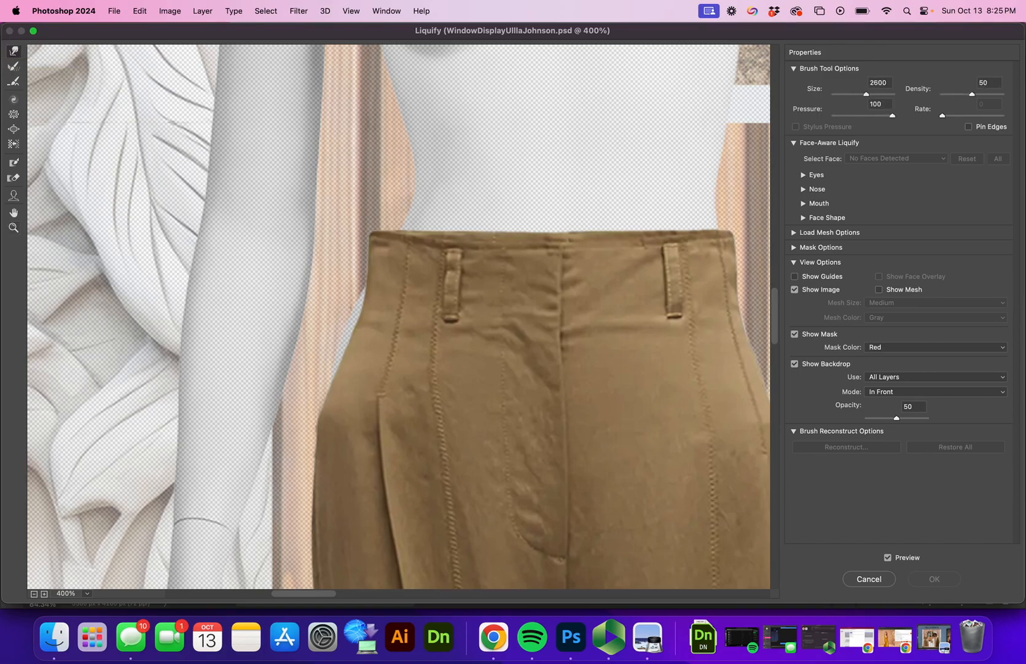
text(70)
key(bracketright)
key(bracketright)
key(bracketright)
key(bracketright)
key(bracketright)
key(bracketright)
Step: Warp the waistband corners inward and the right hip outward, then apply Liquify
mouse_move(362, 380)
mouse_down()
mouse_move(349, 371)
mouse_move(369, 347)
mouse_move(360, 341)
mouse_up()
key(super+alt+z)
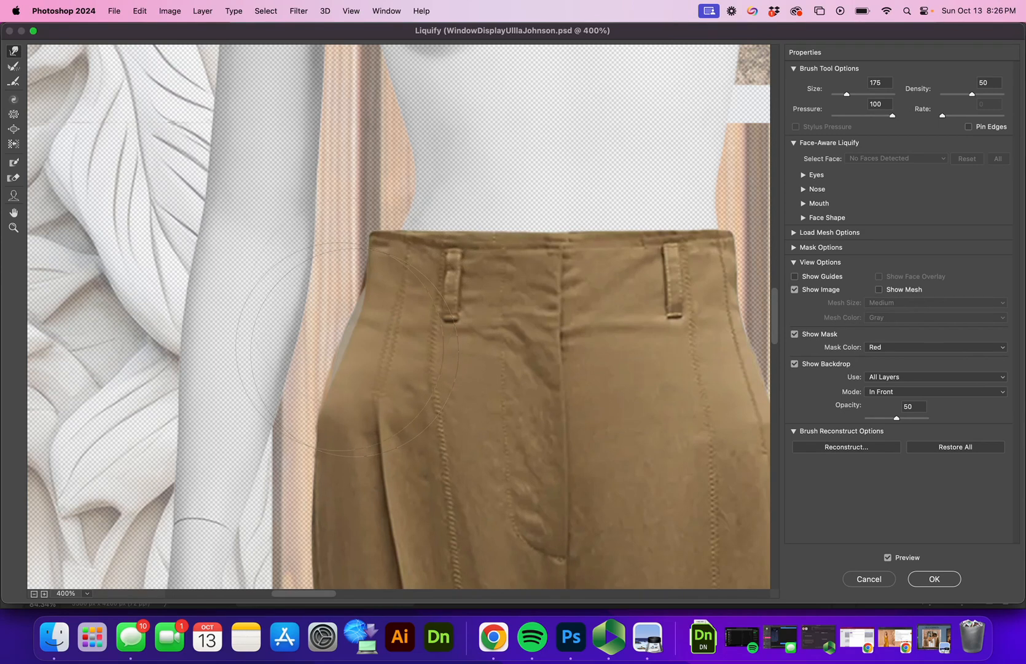
mouse_move(402, 186)
mouse_down()
mouse_move(421, 186)
mouse_move(395, 214)
mouse_up()
drag(722, 263, 700, 260)
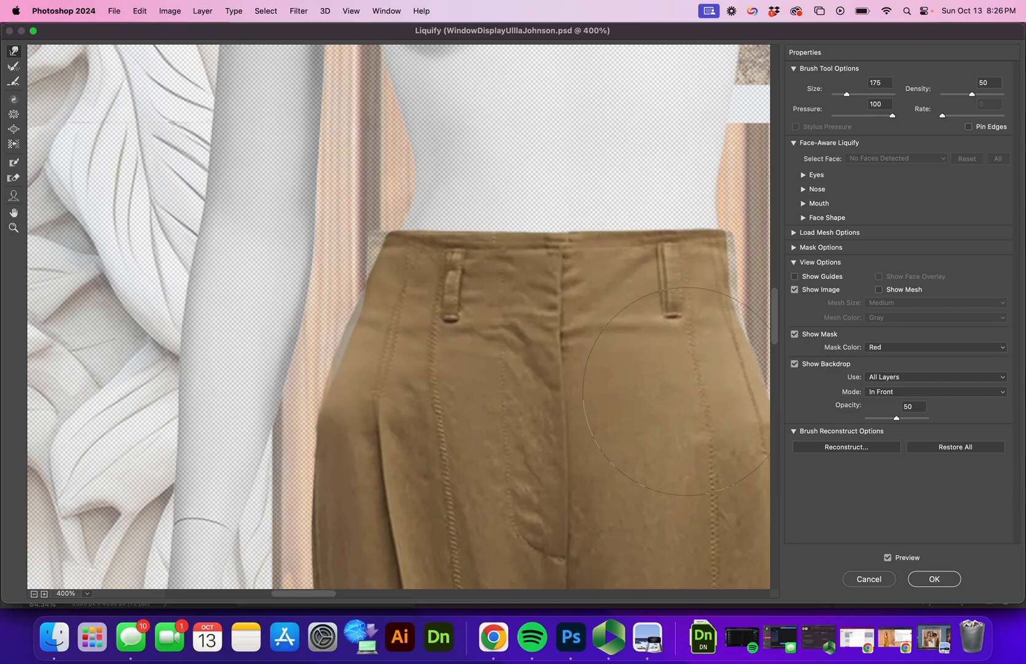
drag(692, 377, 700, 375)
drag(667, 325, 678, 324)
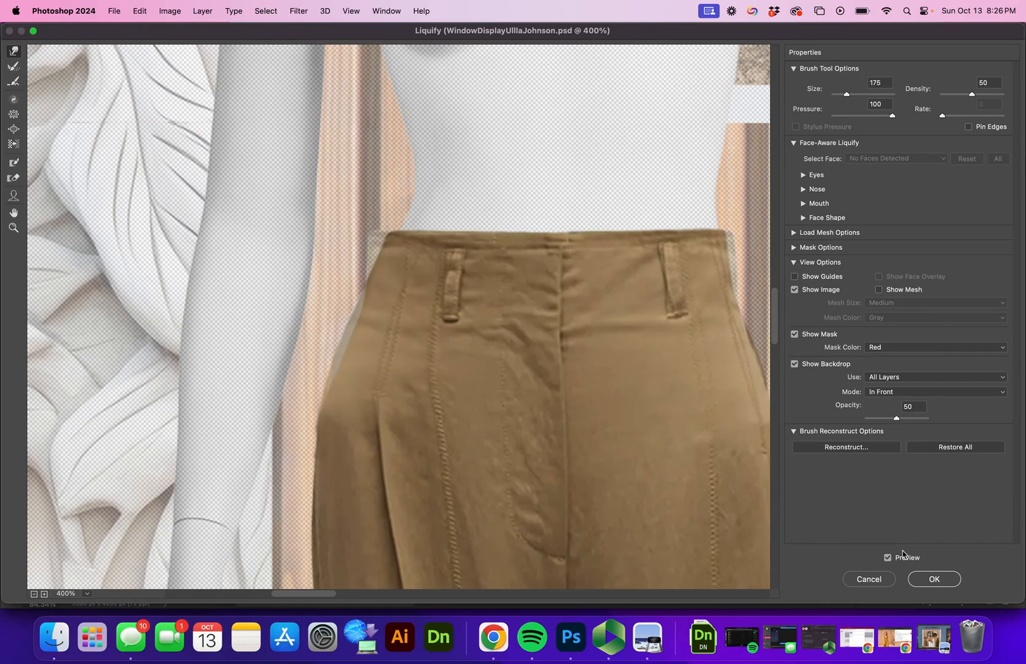
click(934, 578)
drag(522, 220, 564, 240)
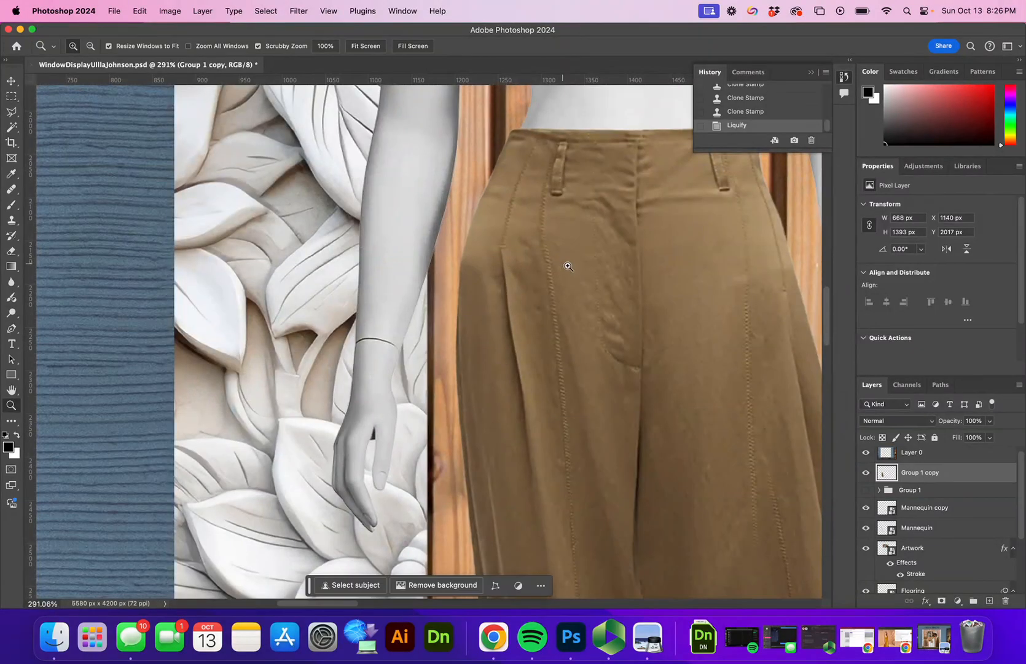
Step: Outline the uneven strip along the waistband top with the Polygonal Lasso
drag(699, 256, 481, 390)
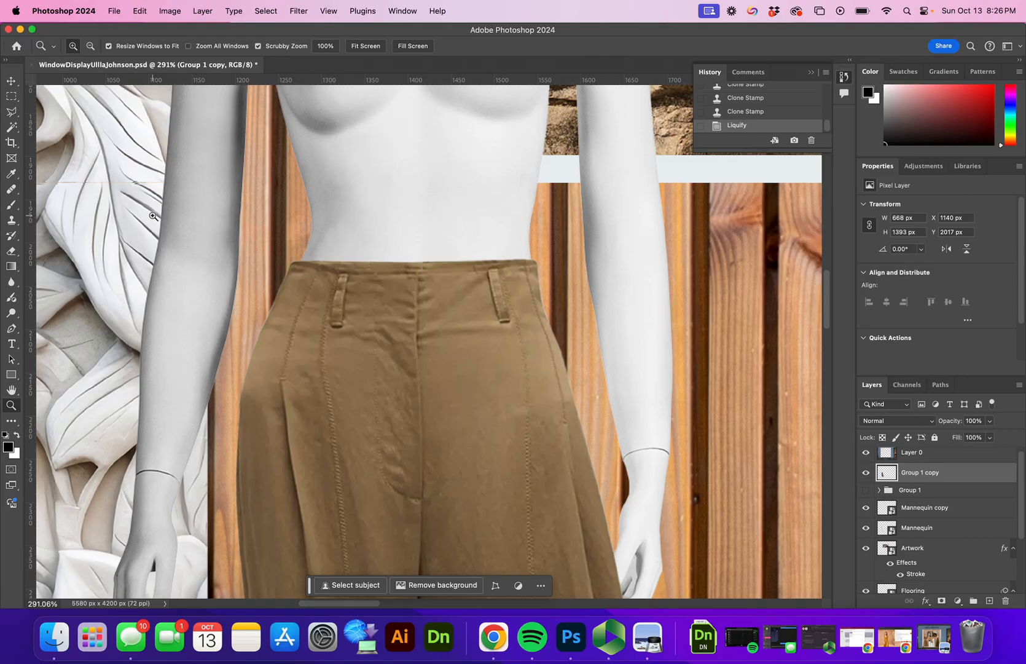
click(13, 116)
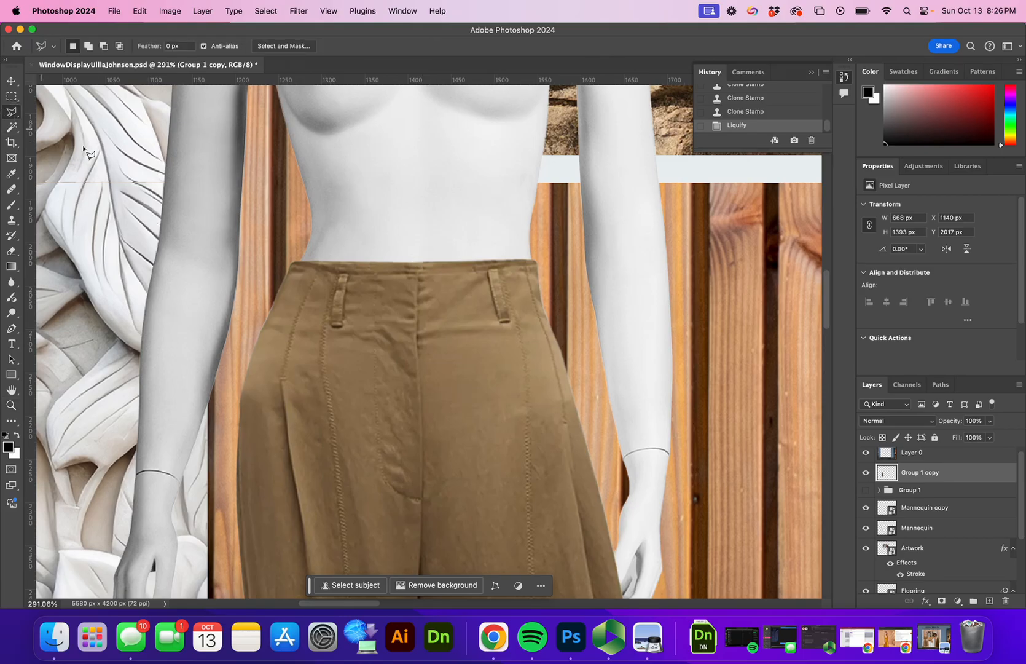
click(292, 261)
click(416, 272)
click(466, 271)
click(520, 267)
click(551, 264)
click(544, 245)
click(291, 253)
click(292, 261)
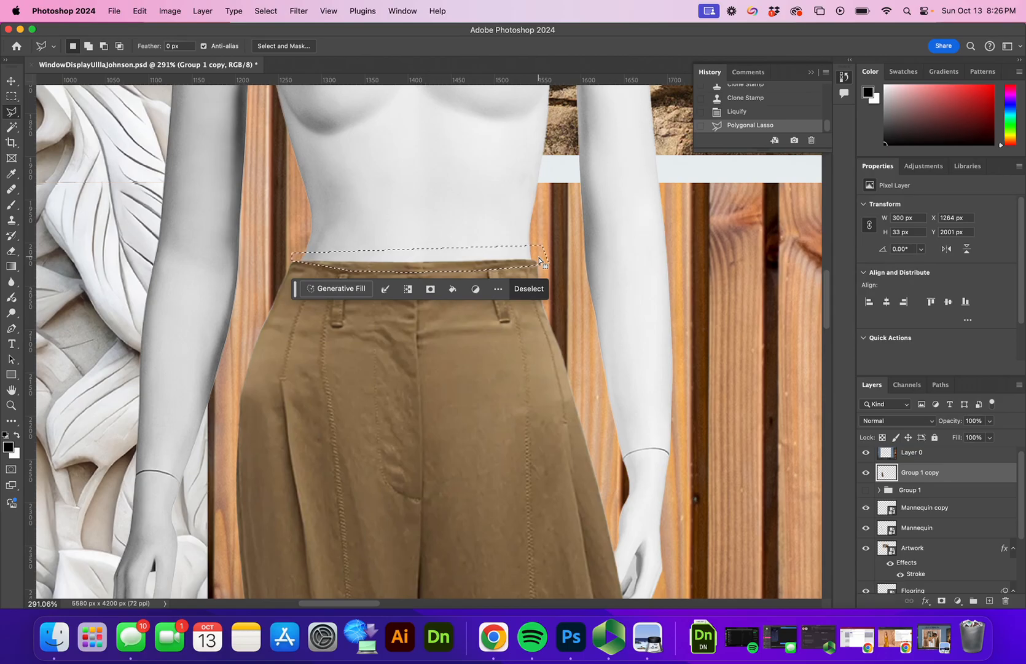
Step: Delete the selected strip, deselect, and zoom out to the whole window display
key(BackSpace)
key(super+d)
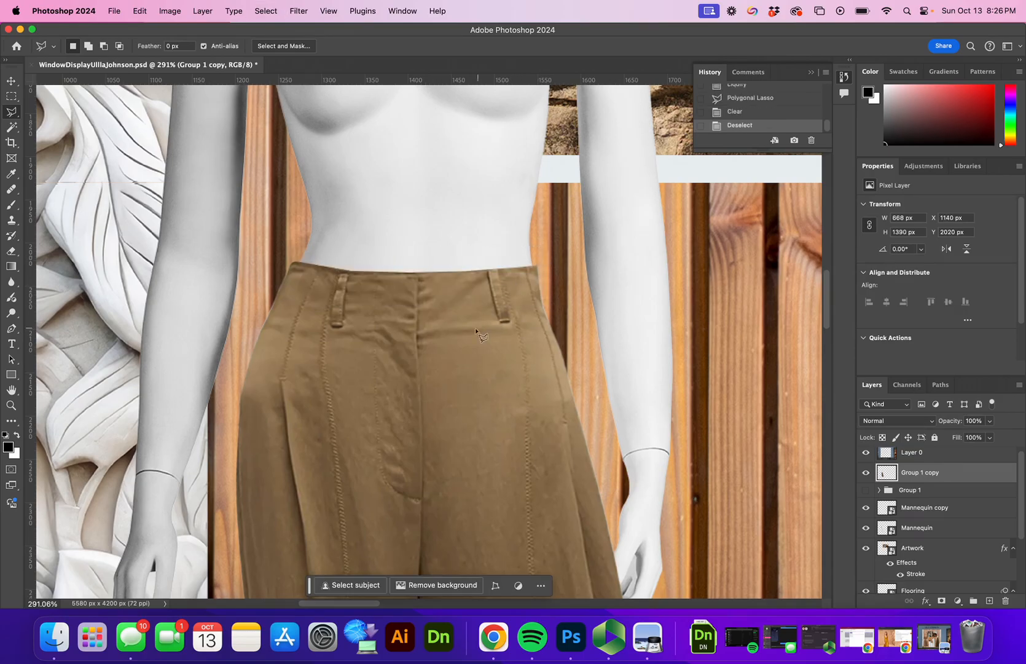
key(z)
drag(446, 320, 387, 338)
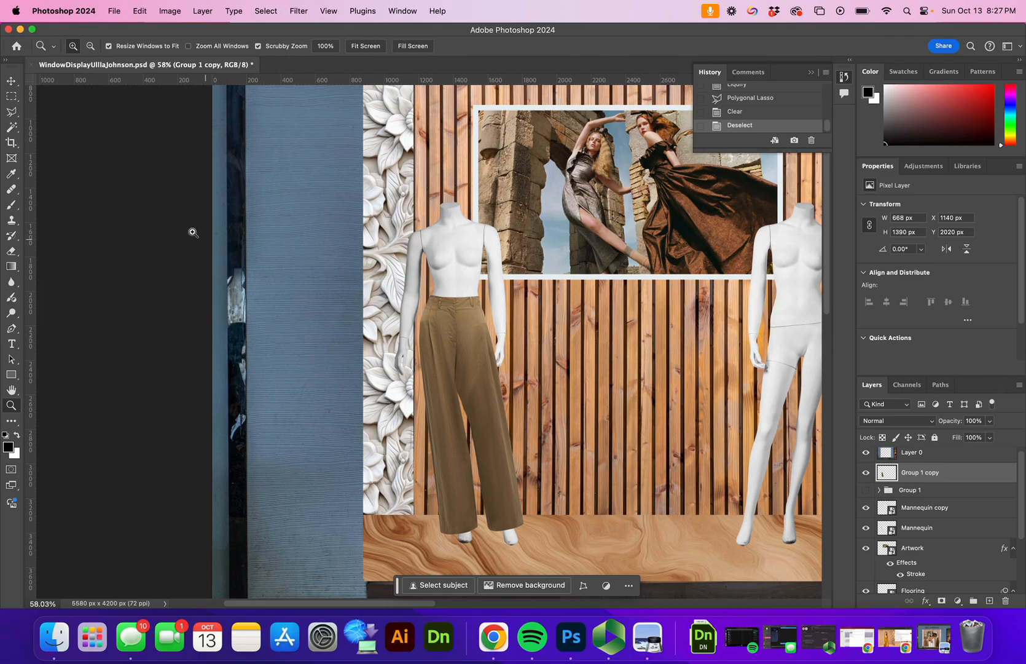
Step: Place UllaTop.png into the document as an embedded smart object
click(113, 10)
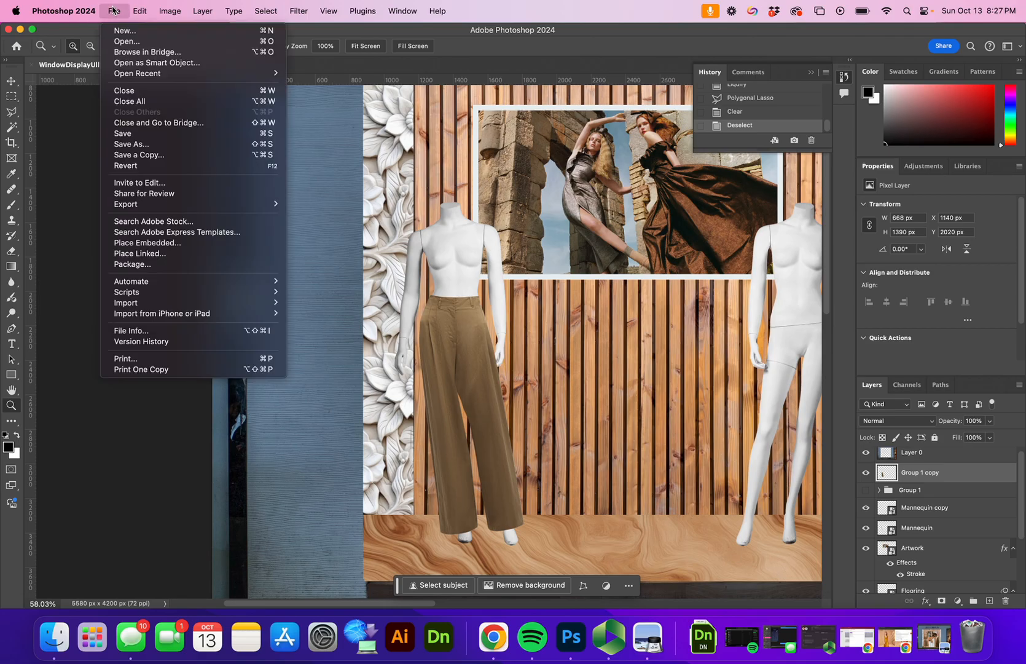
click(149, 246)
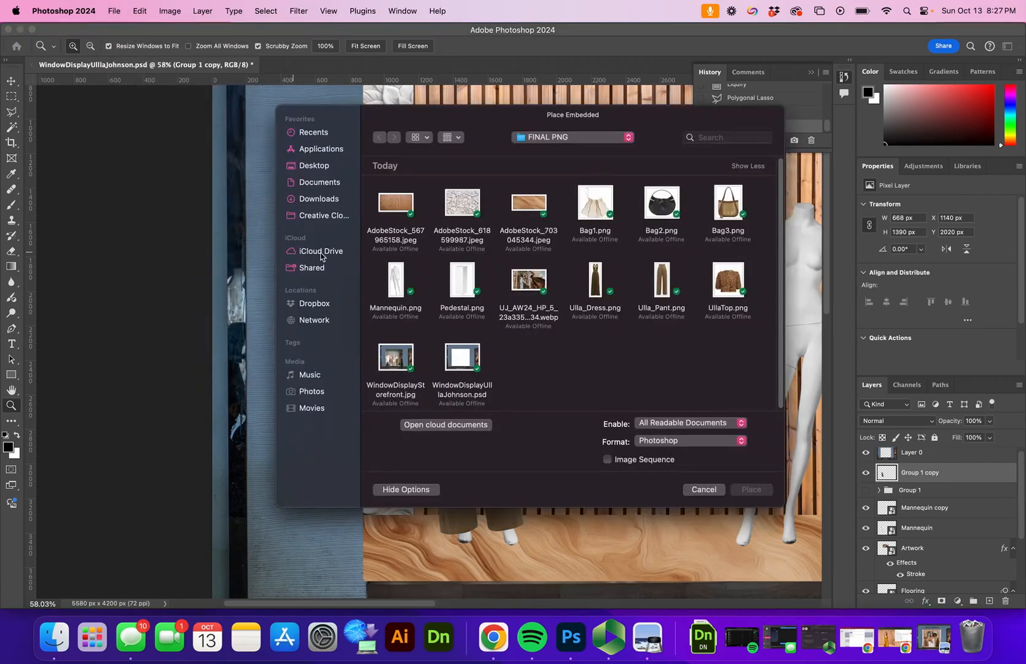
click(728, 293)
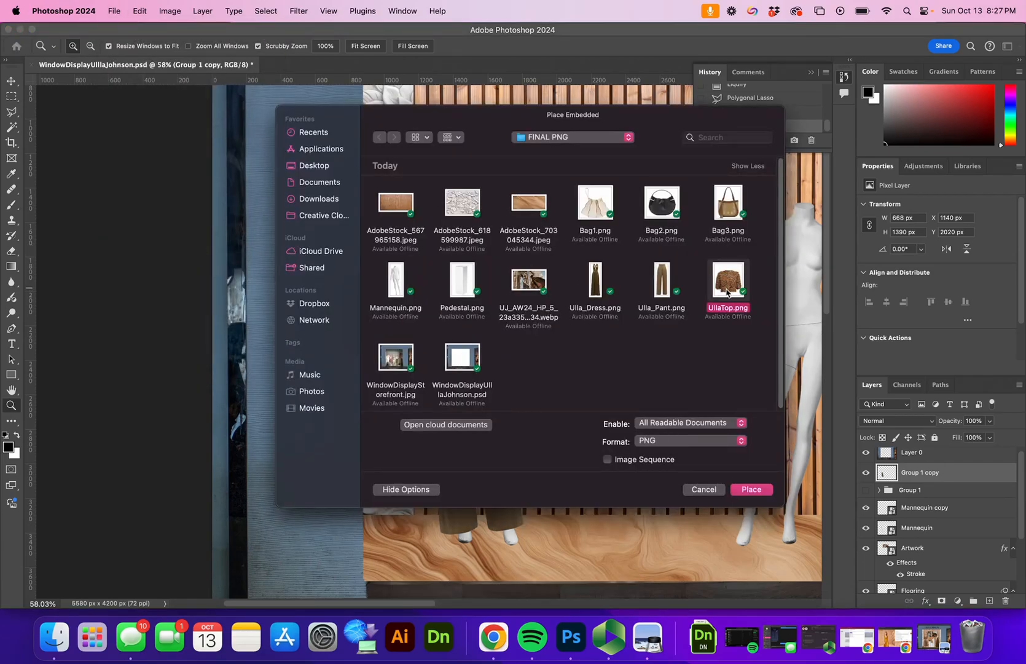
click(757, 484)
Step: Position the blouse on the left mannequin's torso at about 146% scale and commit
drag(528, 370, 528, 337)
drag(479, 306, 464, 296)
drag(512, 327, 468, 301)
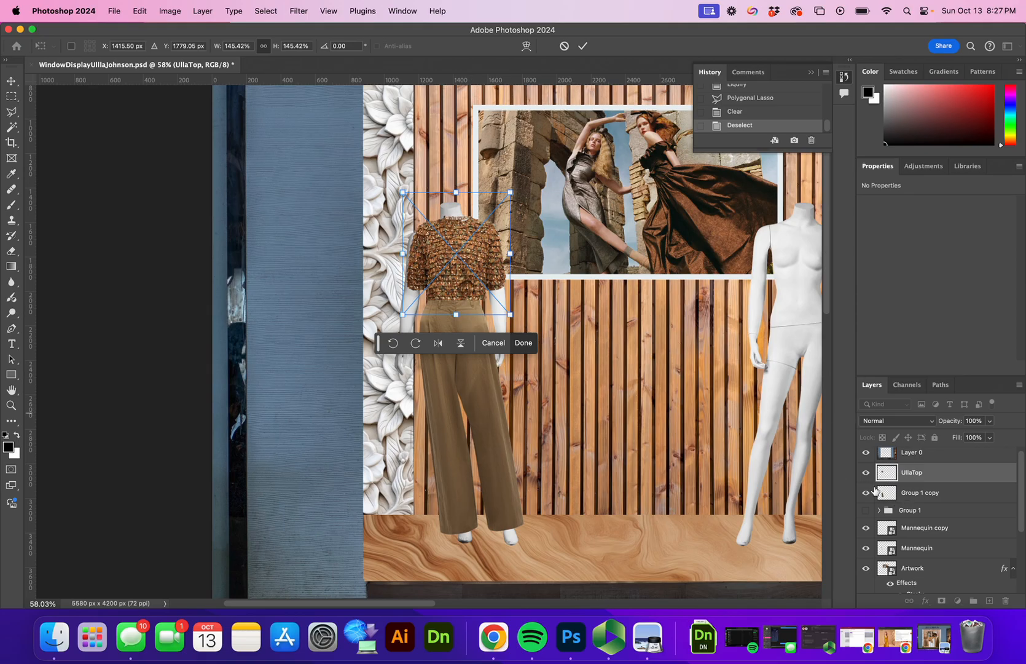
drag(460, 294, 464, 291)
click(581, 47)
Step: Zoom in on the left mannequin and nudge the blouse slightly down and left
key(z)
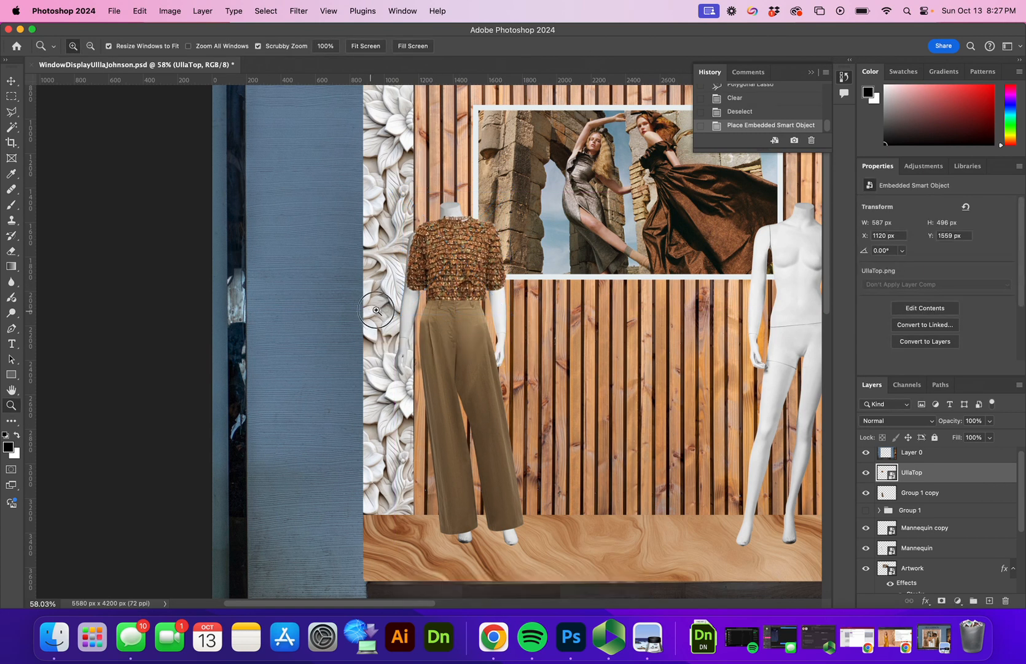
click(429, 303)
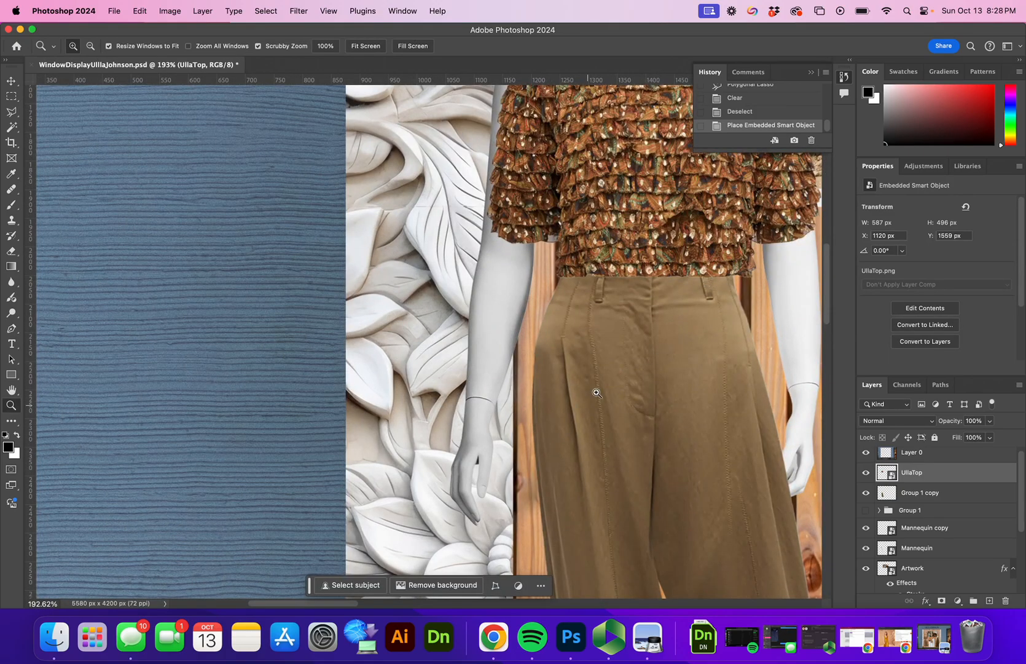
drag(656, 312, 549, 419)
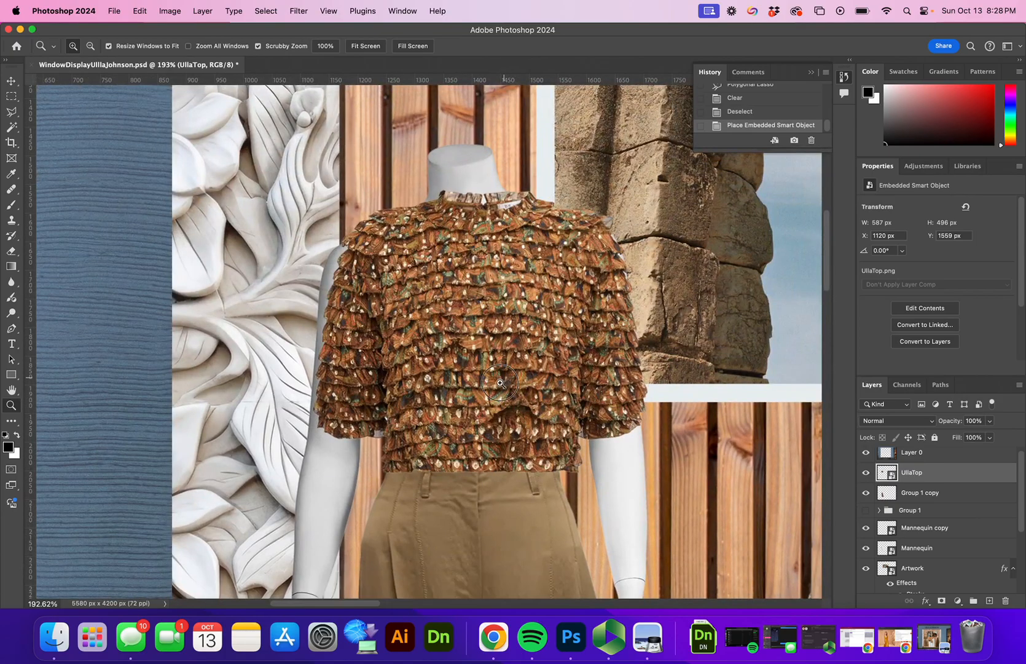
scroll(501, 378, down, 3)
key(v)
drag(499, 382, 492, 396)
Step: Enlarge the blouse to about 151%, shift it slightly left, and commit
key(super+t)
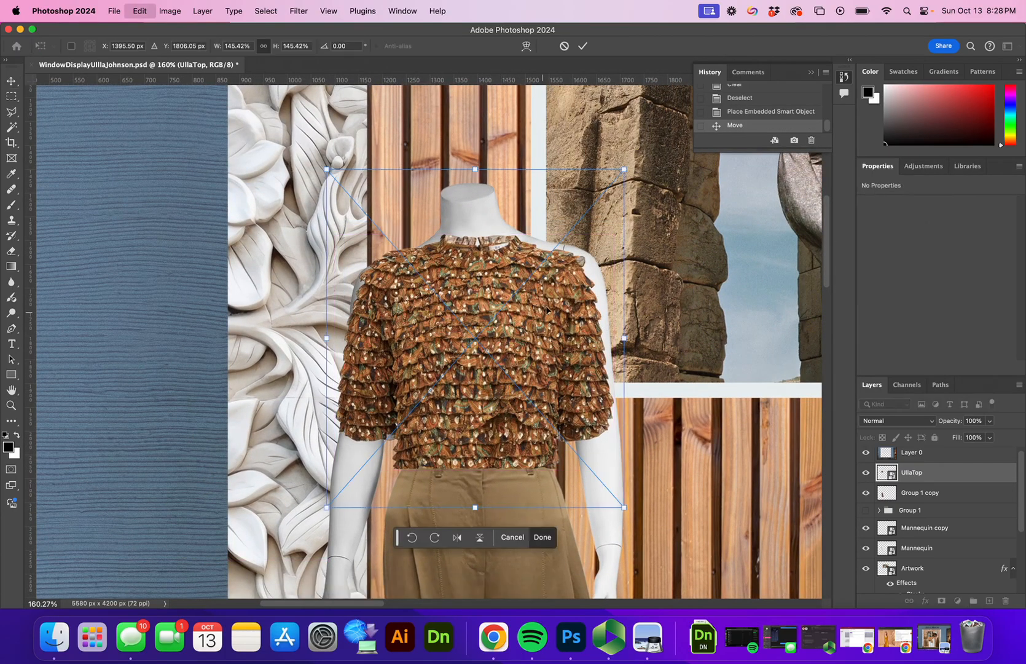
drag(624, 169, 639, 164)
drag(538, 257, 531, 257)
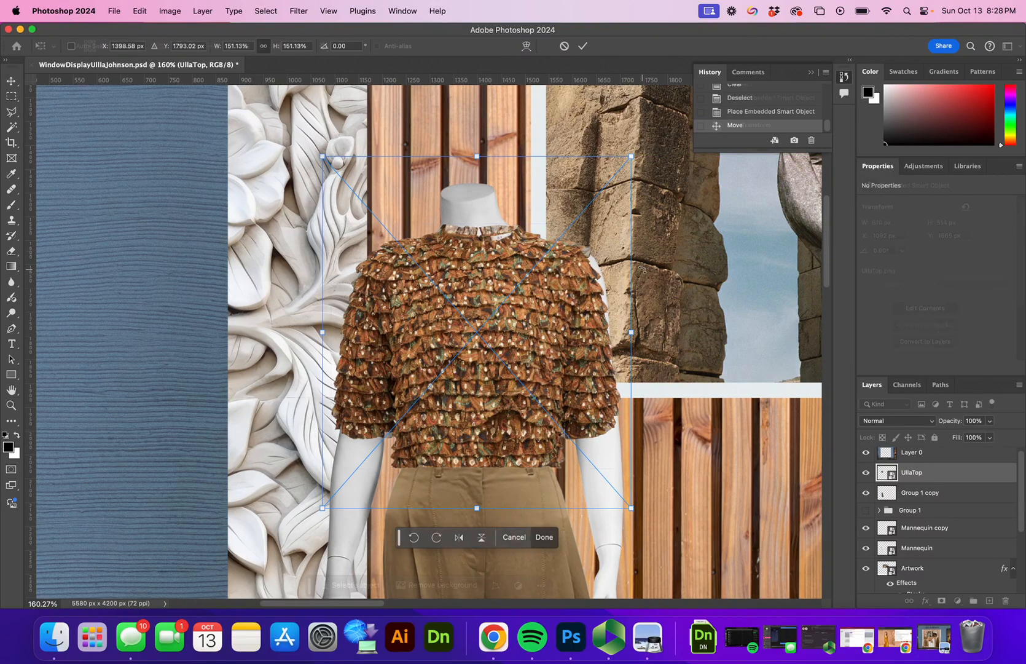
key(Return)
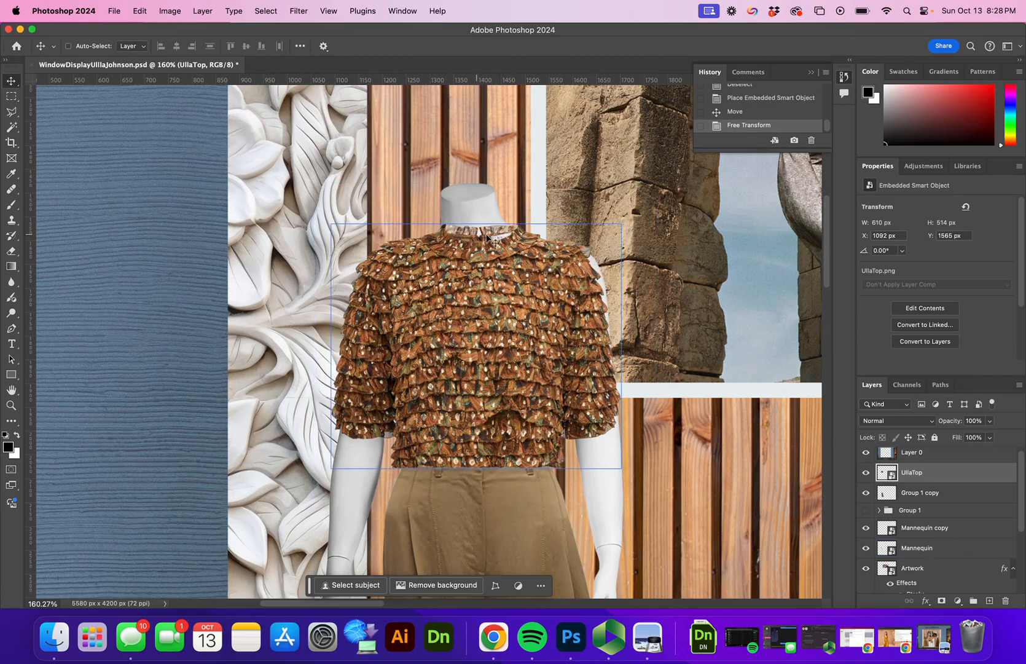
Step: Open Liquify and zoom the preview onto the left mannequin's blouse
click(297, 11)
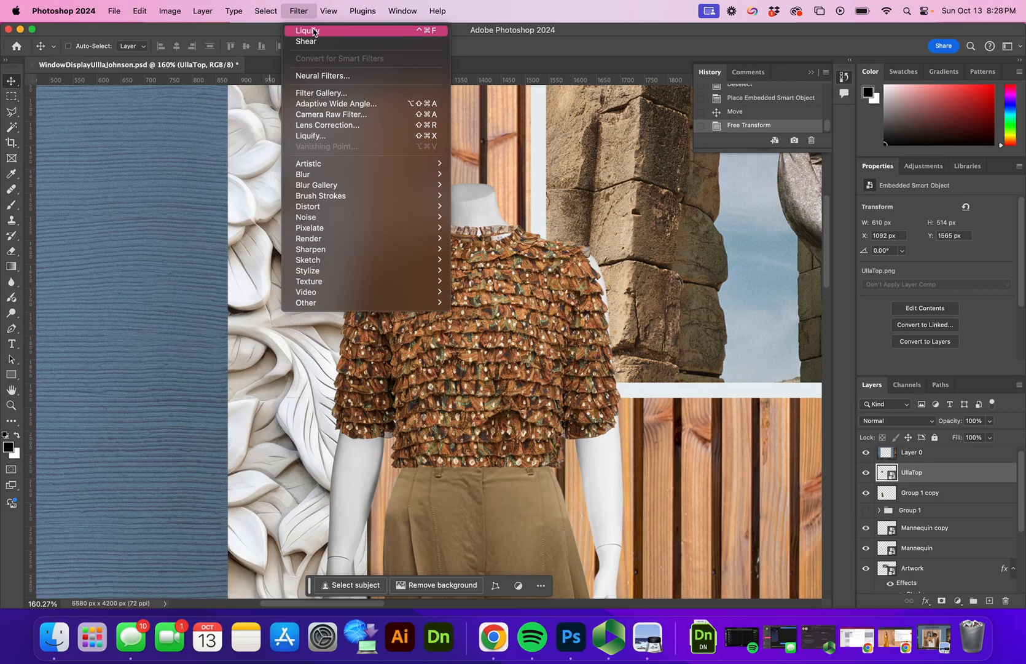
click(318, 137)
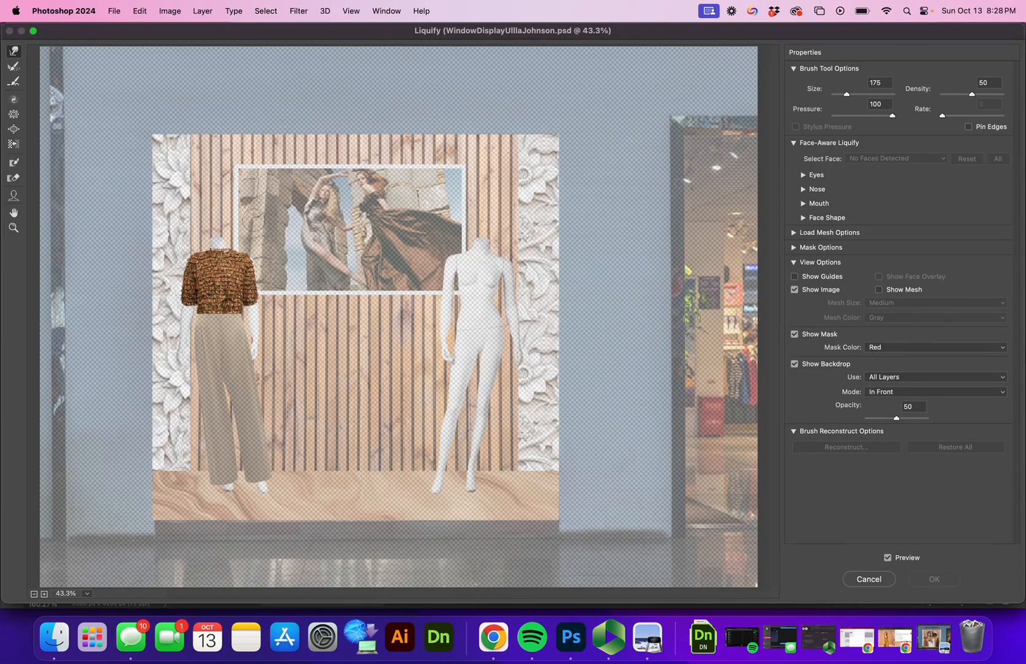
click(13, 227)
click(241, 257)
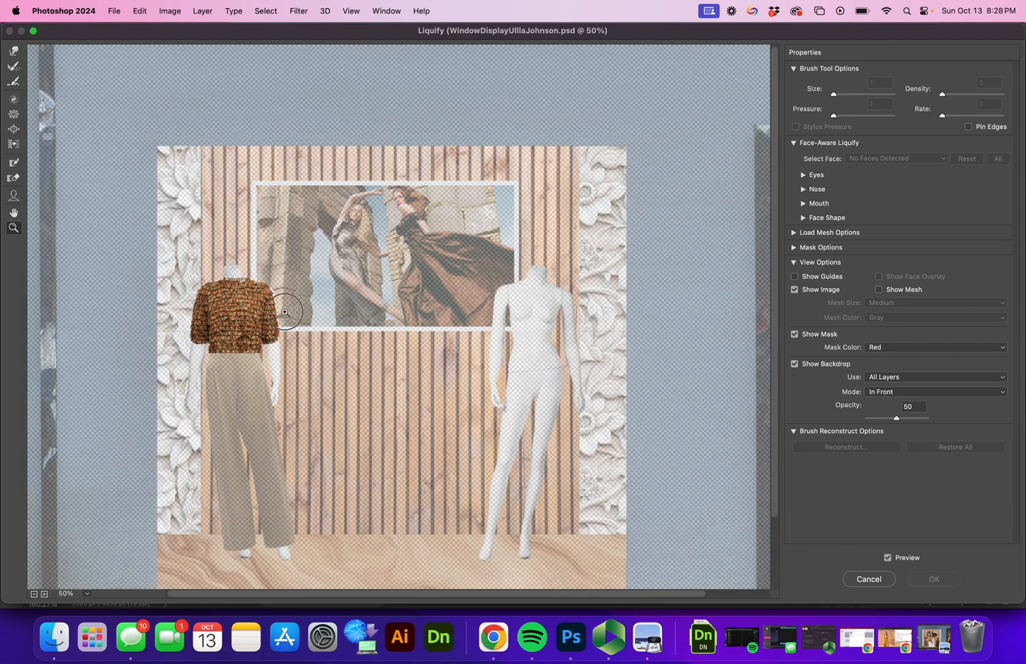
click(271, 310)
click(310, 317)
click(489, 312)
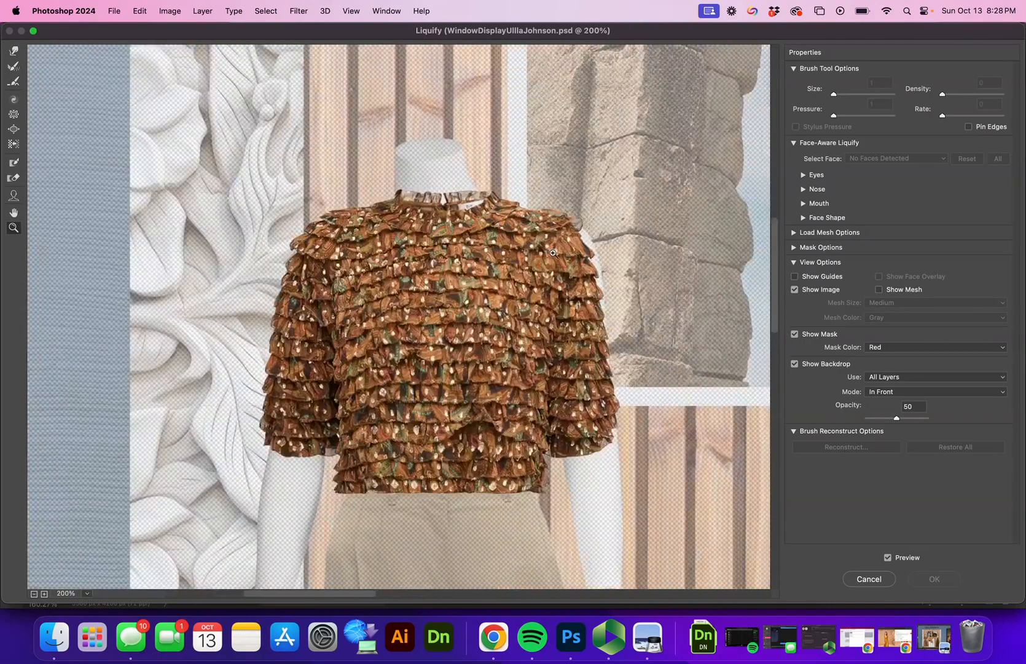
Step: Forward Warp the blouse's right shoulder ruffles with a size-400 brush and apply
click(14, 53)
drag(579, 252, 584, 258)
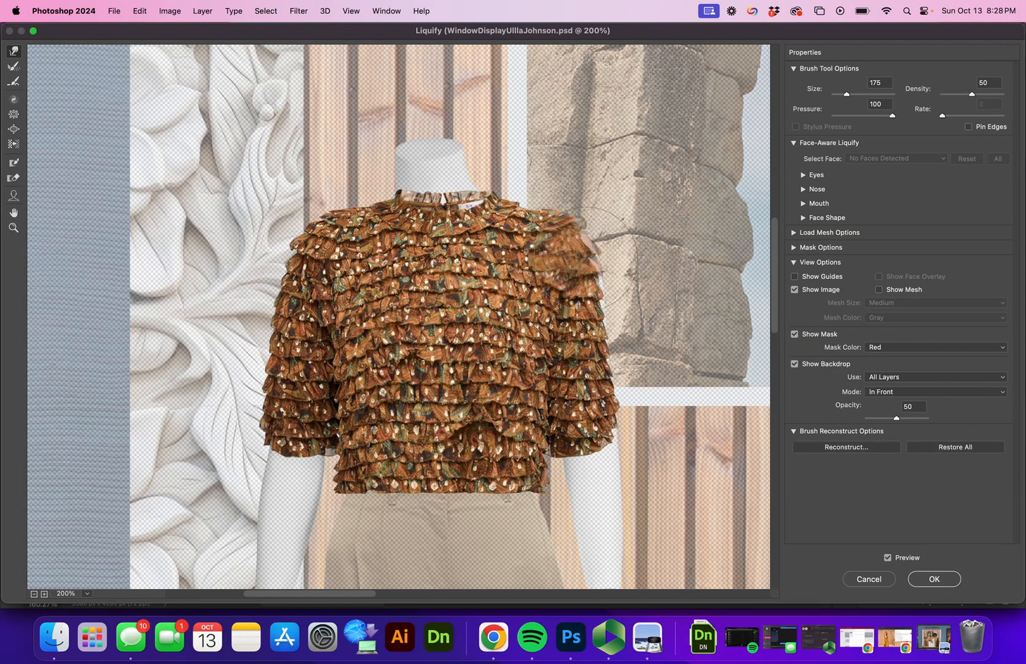
key(super+z)
key(bracketright)
key(bracketright)
key(bracketright)
key(bracketright)
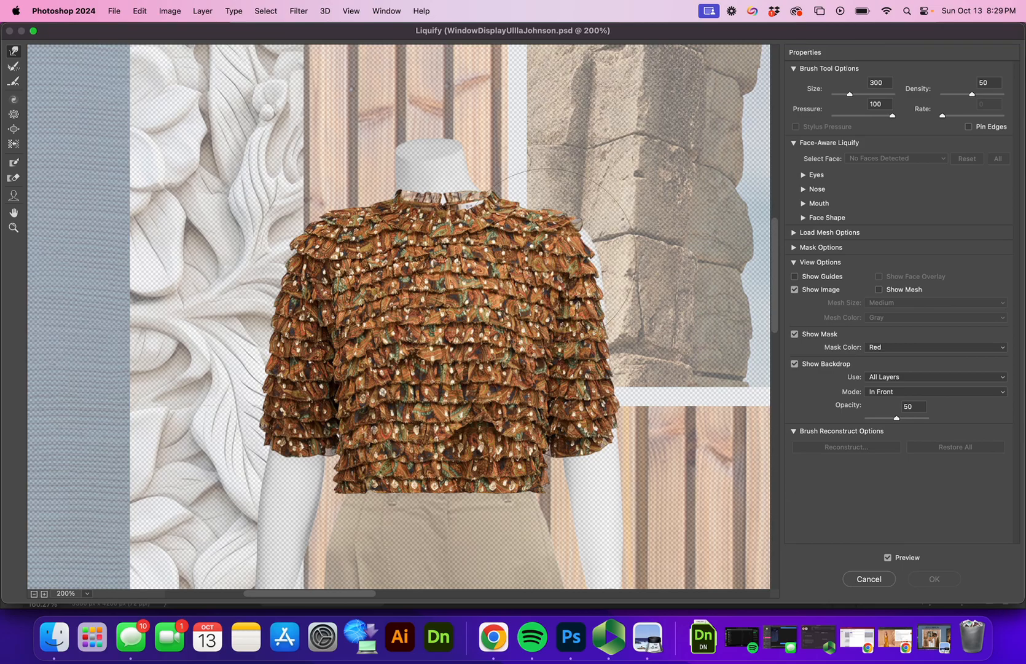
mouse_move(578, 253)
mouse_down()
mouse_move(595, 237)
mouse_move(608, 265)
mouse_up()
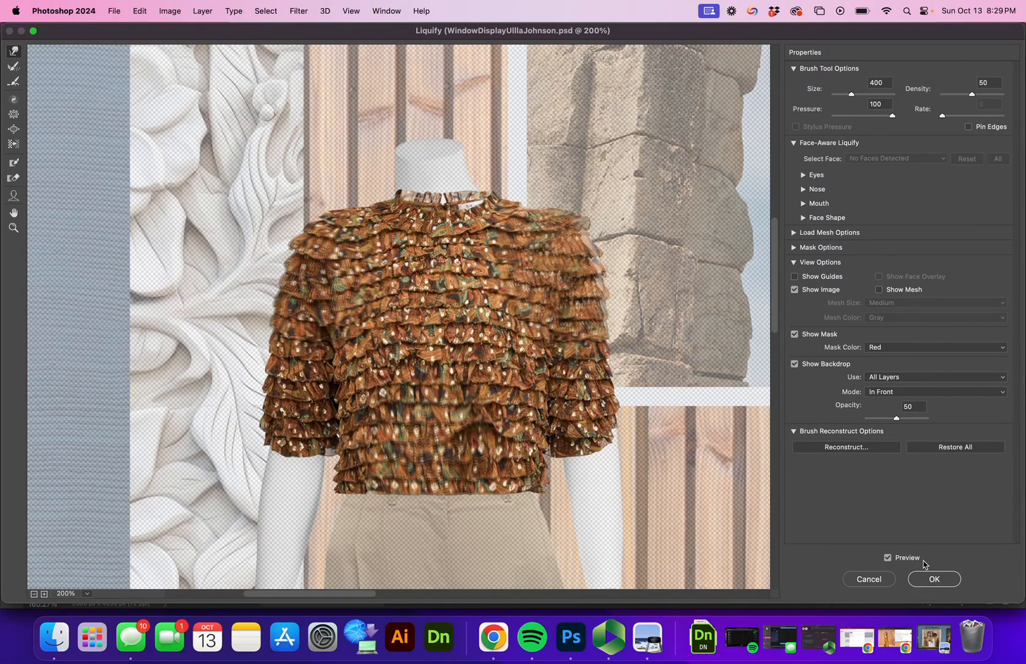
click(935, 579)
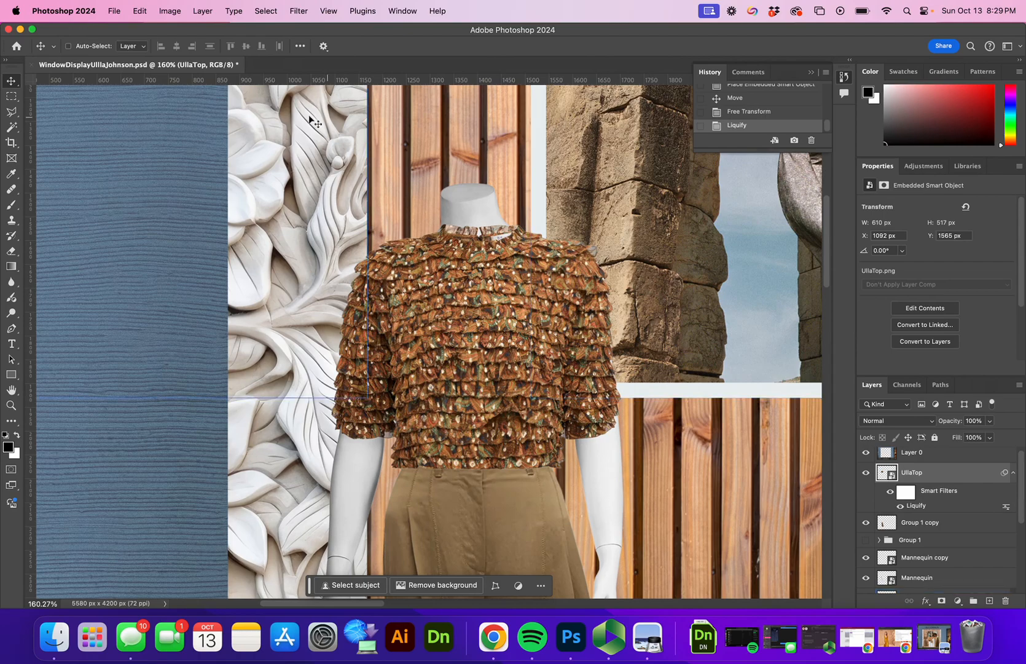
Step: Outline the blouse's neck area with a polygonal lasso selection
click(11, 113)
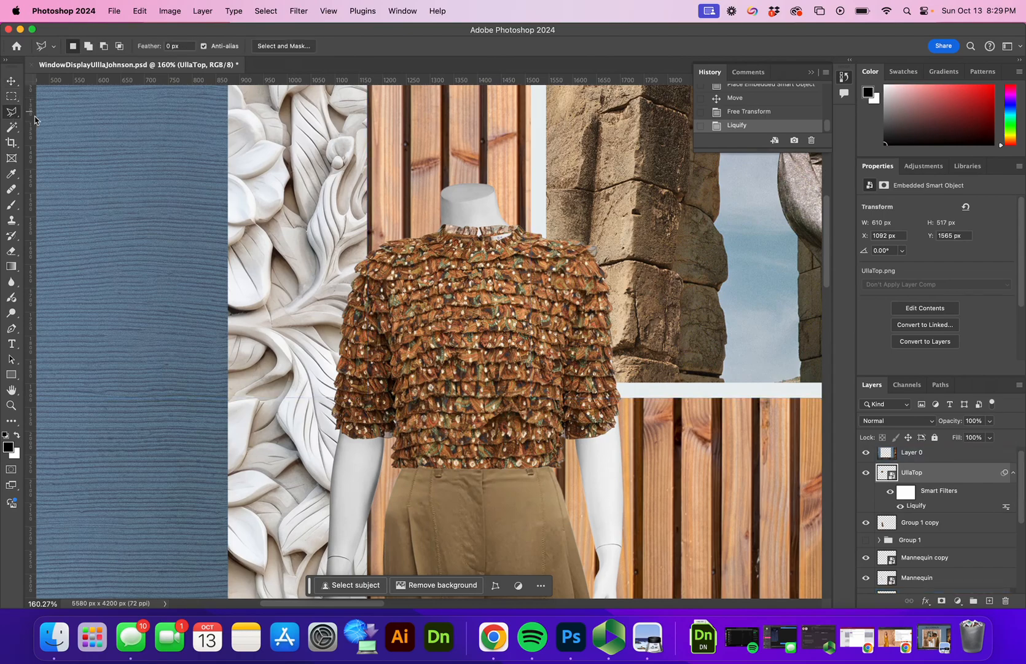
click(447, 229)
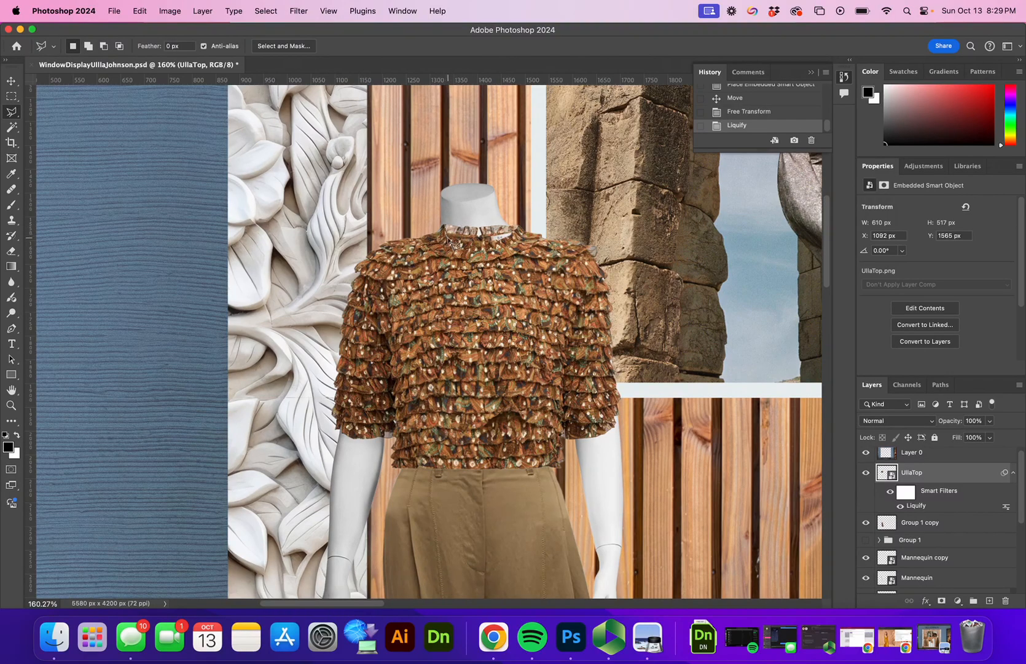
click(522, 236)
click(521, 218)
click(446, 229)
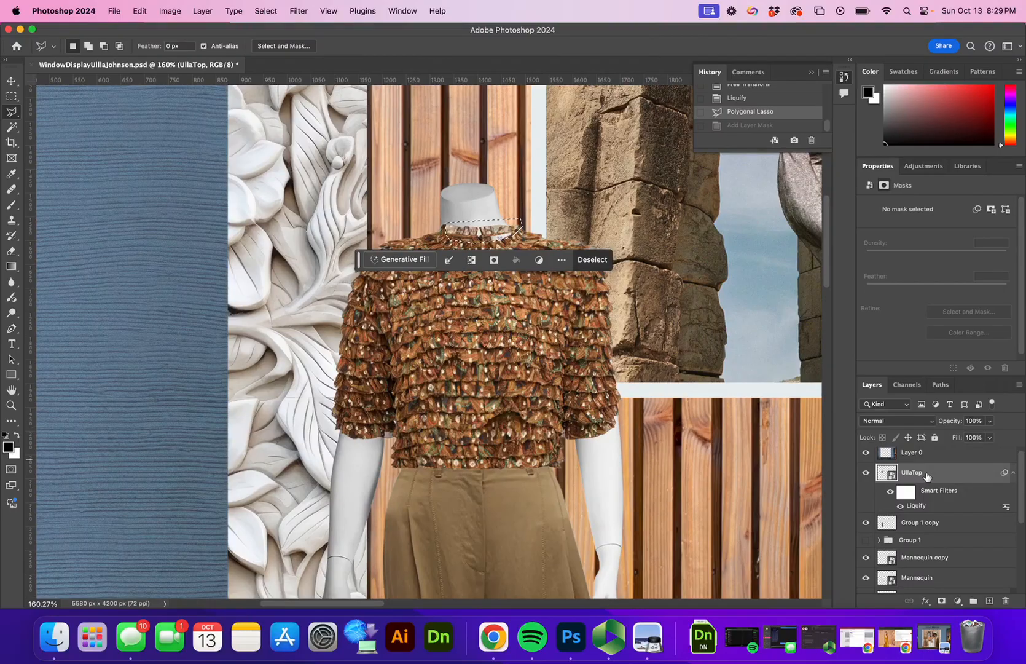
Step: Rasterize UllaTop, delete the selected neck area, and erase leftover pixels above the collar
right_click(928, 474)
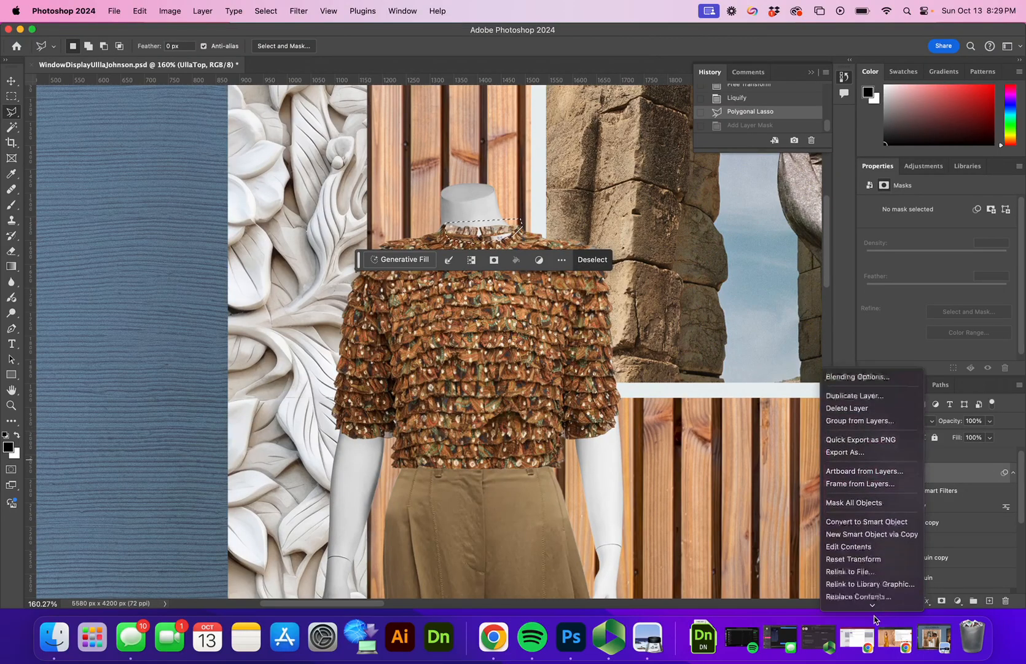
mouse_move(875, 620)
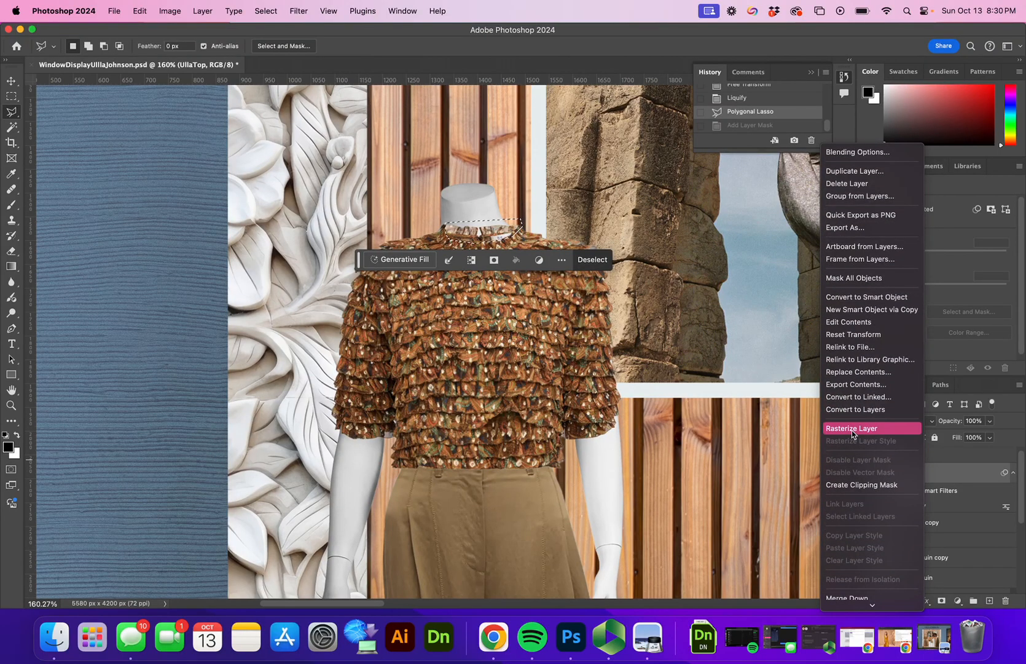
click(852, 428)
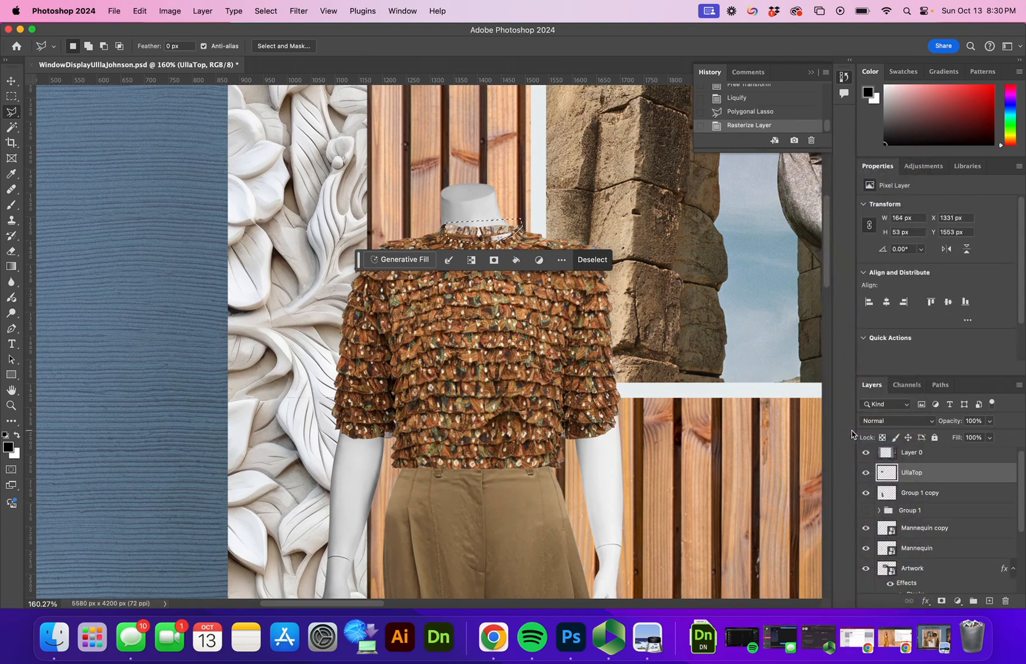
key(BackSpace)
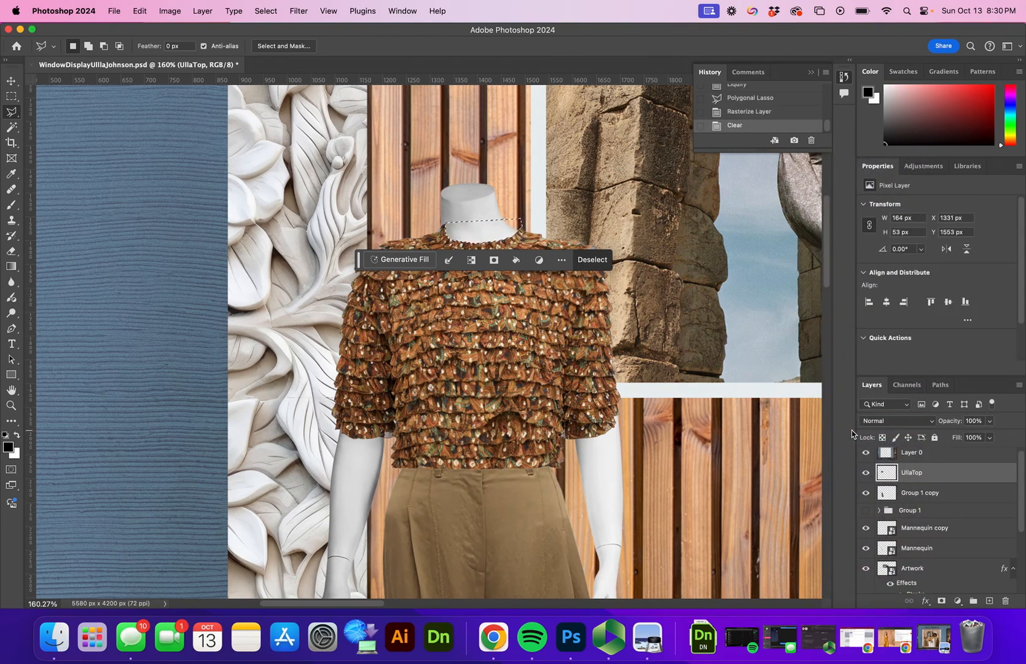
key(super+d)
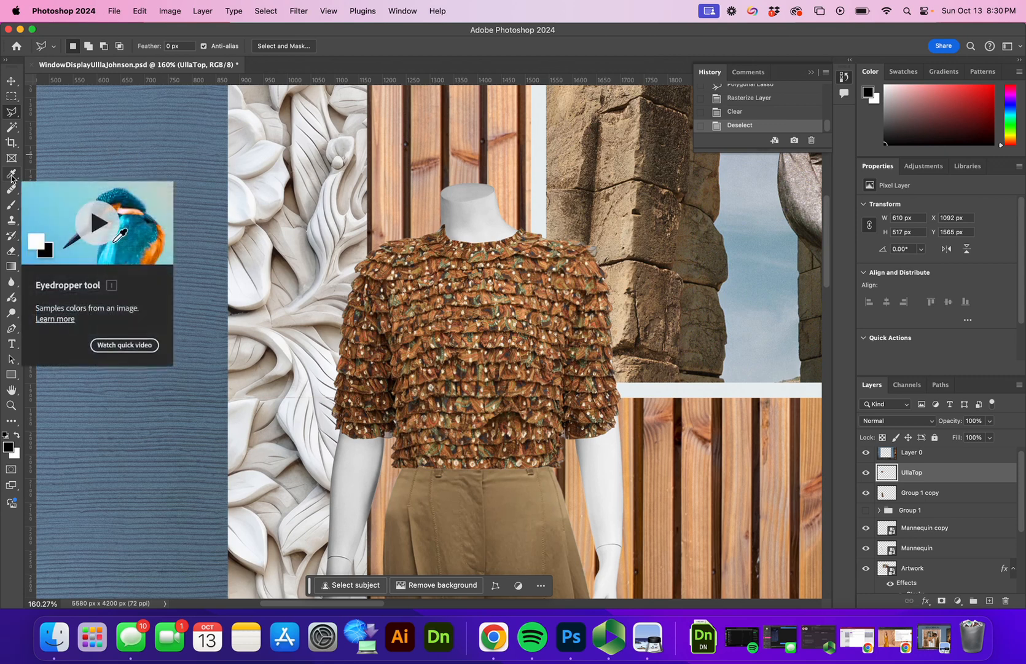
key(e)
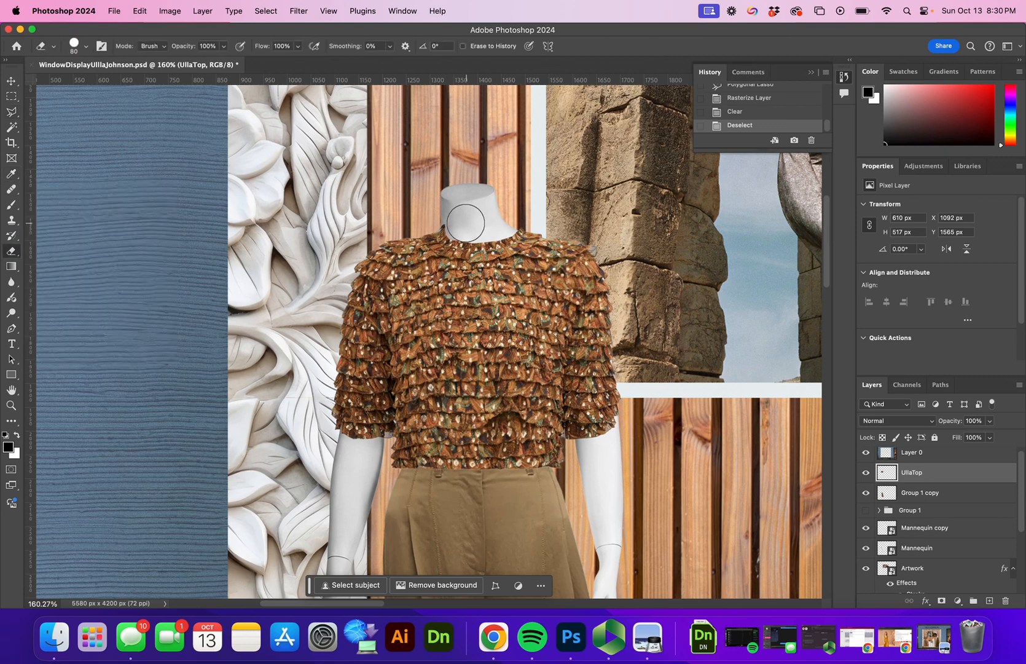
mouse_move(459, 221)
mouse_down()
mouse_move(430, 208)
mouse_move(409, 178)
mouse_up()
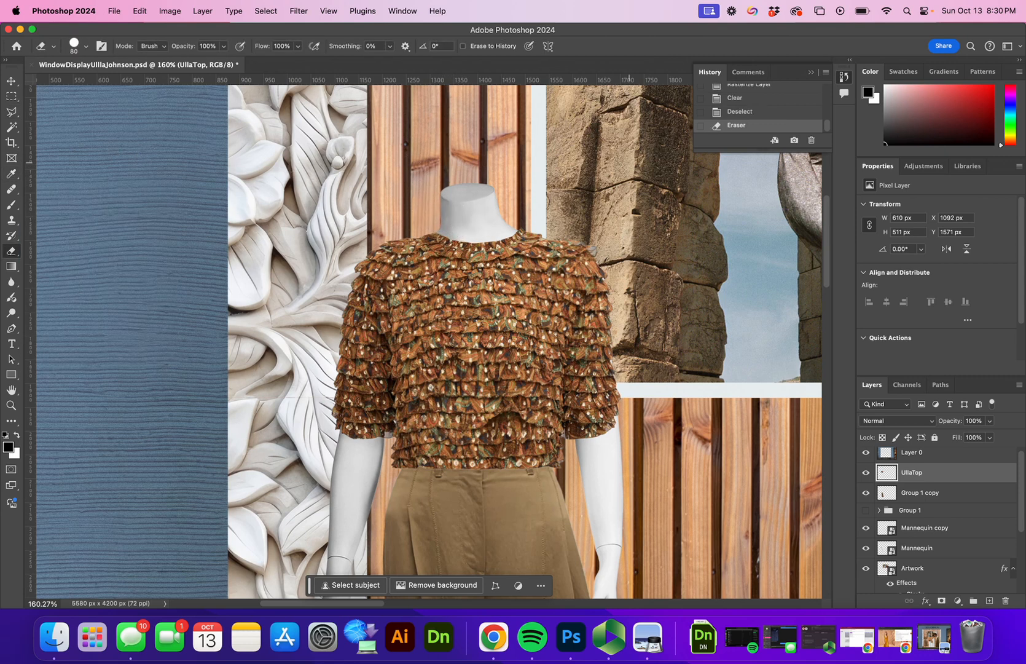
Step: Zoom out to about 48% and pan to centre the whole window display
key(z)
drag(455, 276, 417, 301)
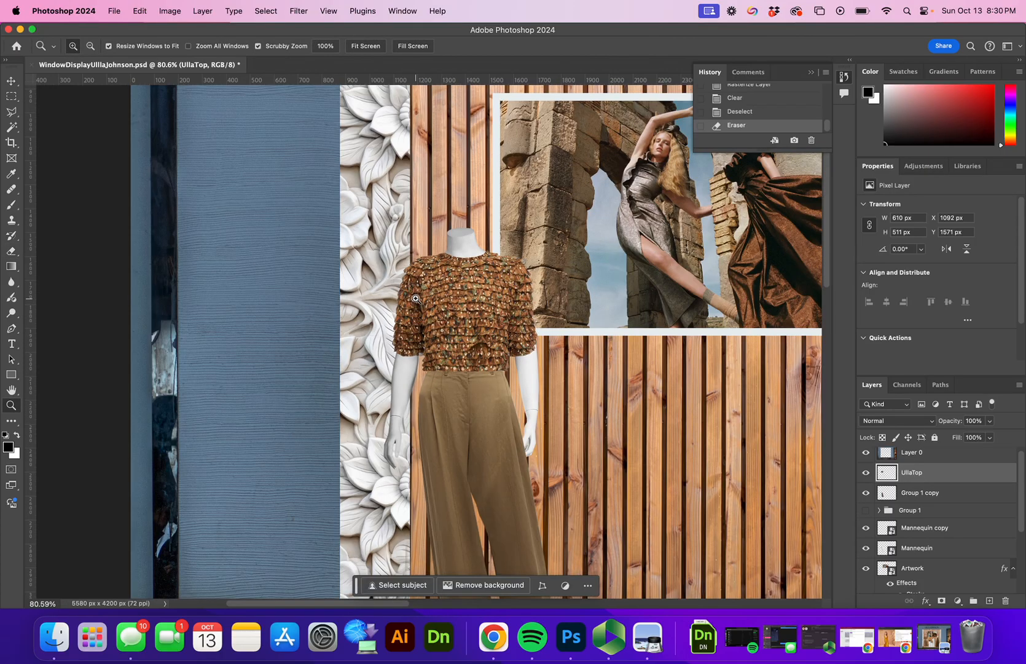
drag(416, 298, 406, 325)
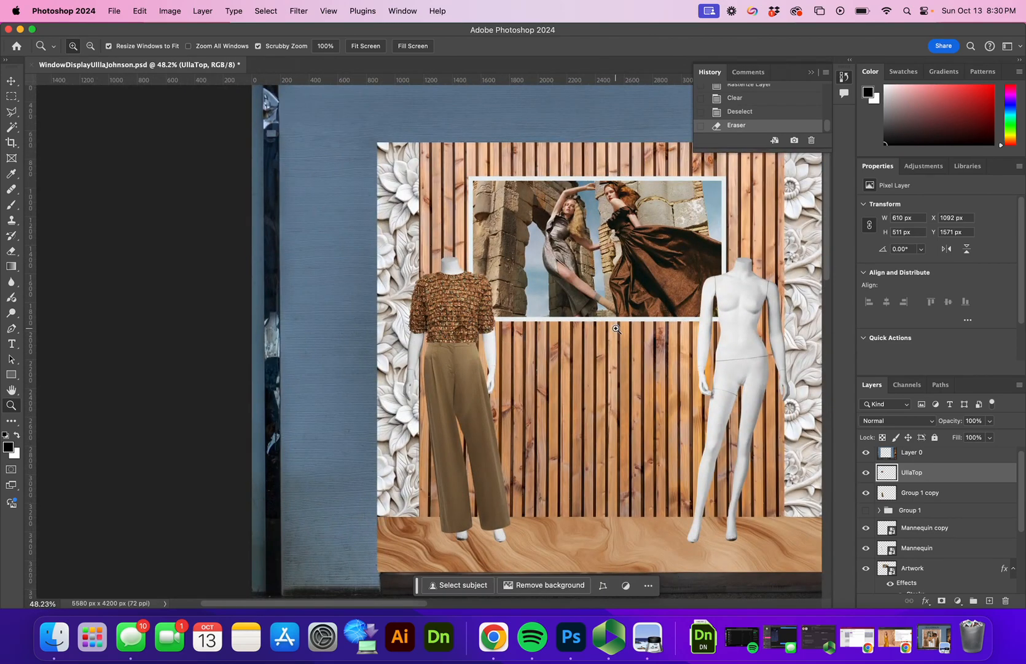
drag(667, 326, 507, 324)
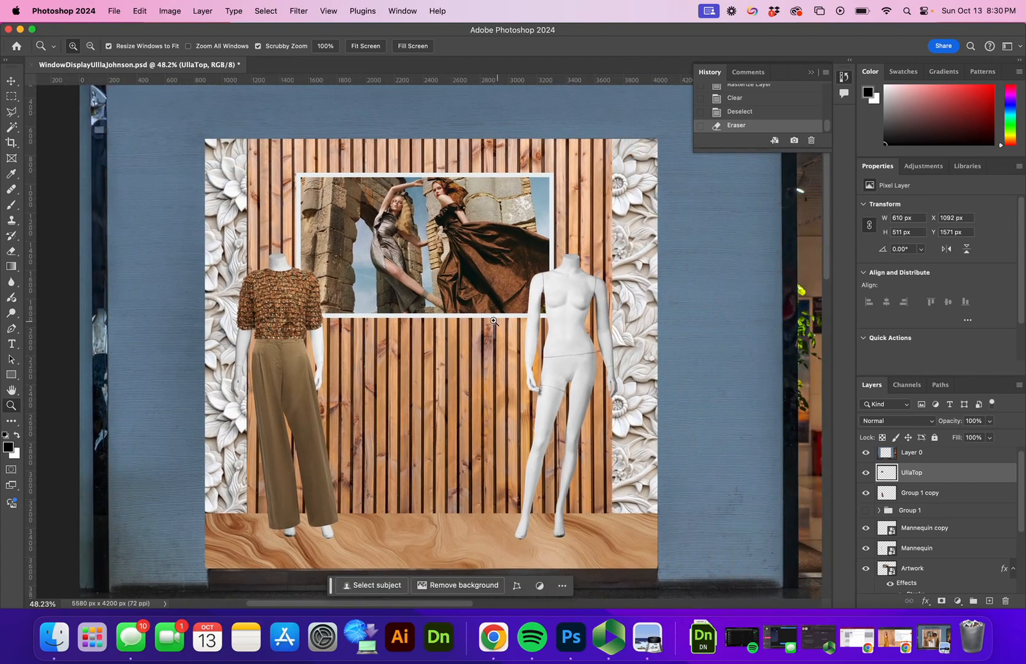
Step: Place Ulla_Dress.png into the document as an embedded smart object
click(115, 11)
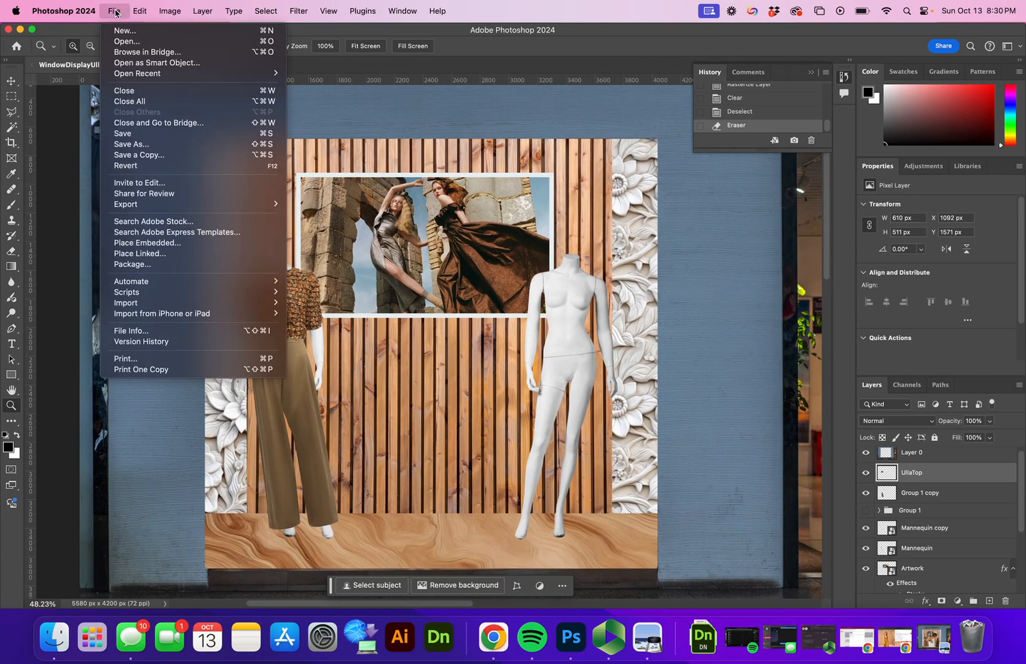
click(211, 242)
click(600, 298)
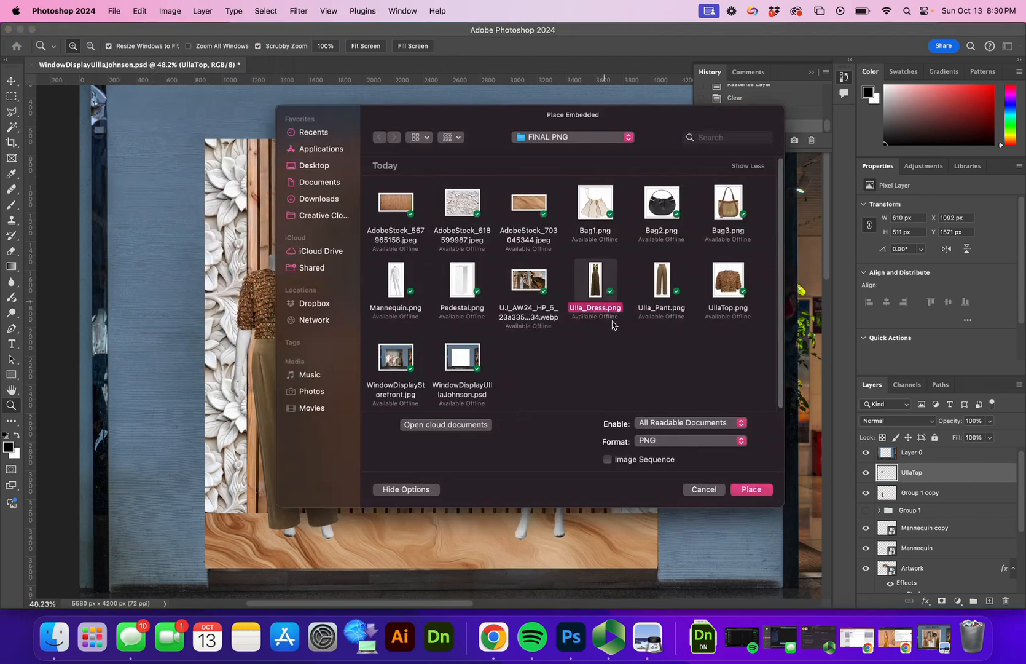
click(751, 490)
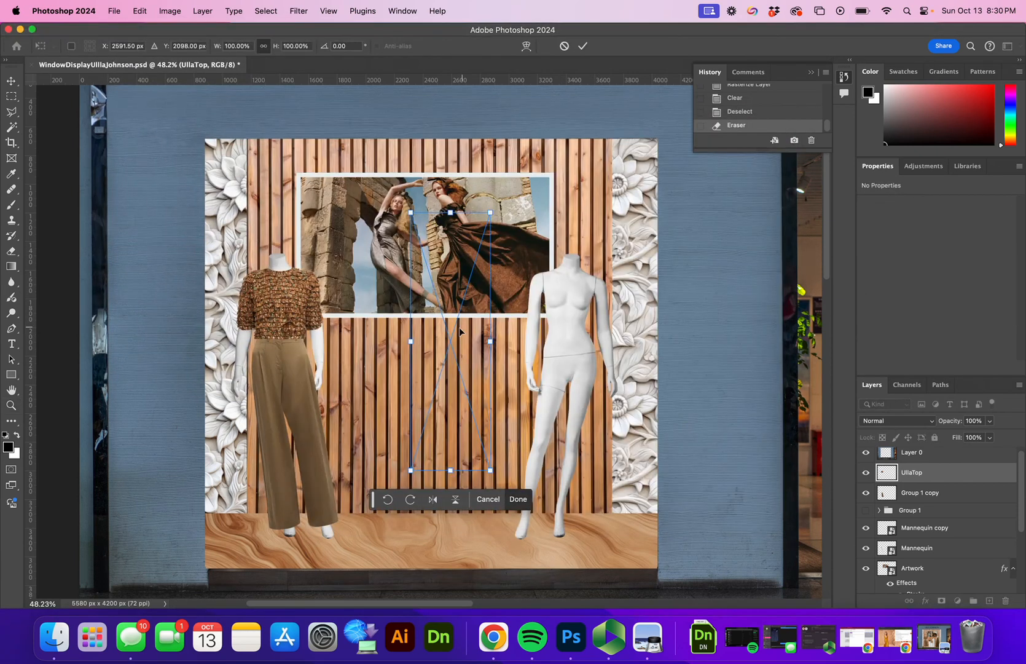
Step: Move the dress onto the right mannequin and enlarge it to about 115%
drag(463, 331, 569, 384)
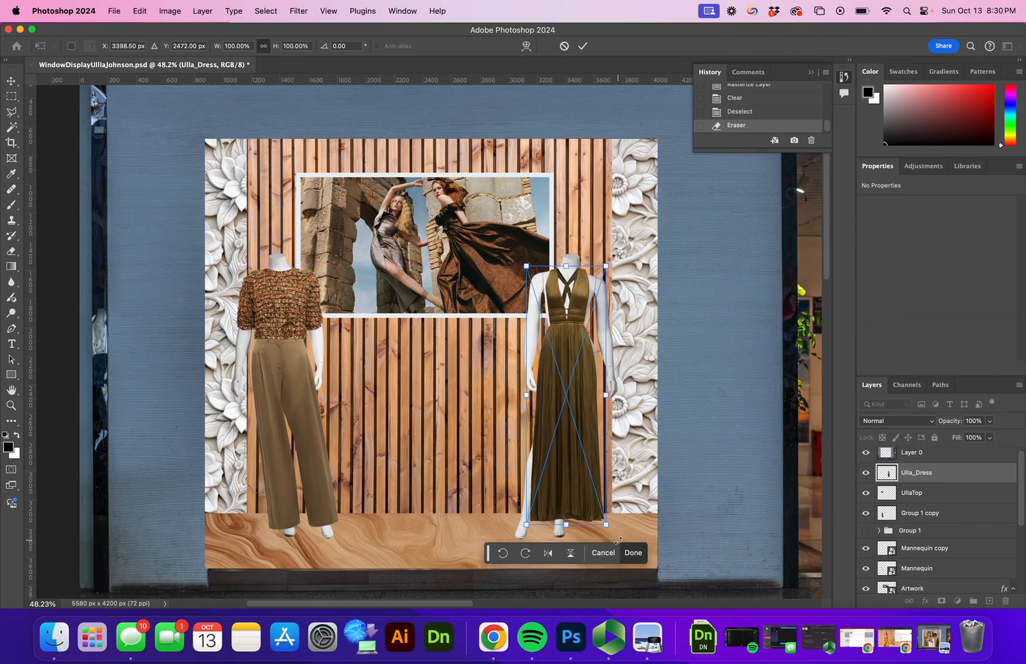
drag(611, 531, 613, 563)
drag(561, 525, 564, 523)
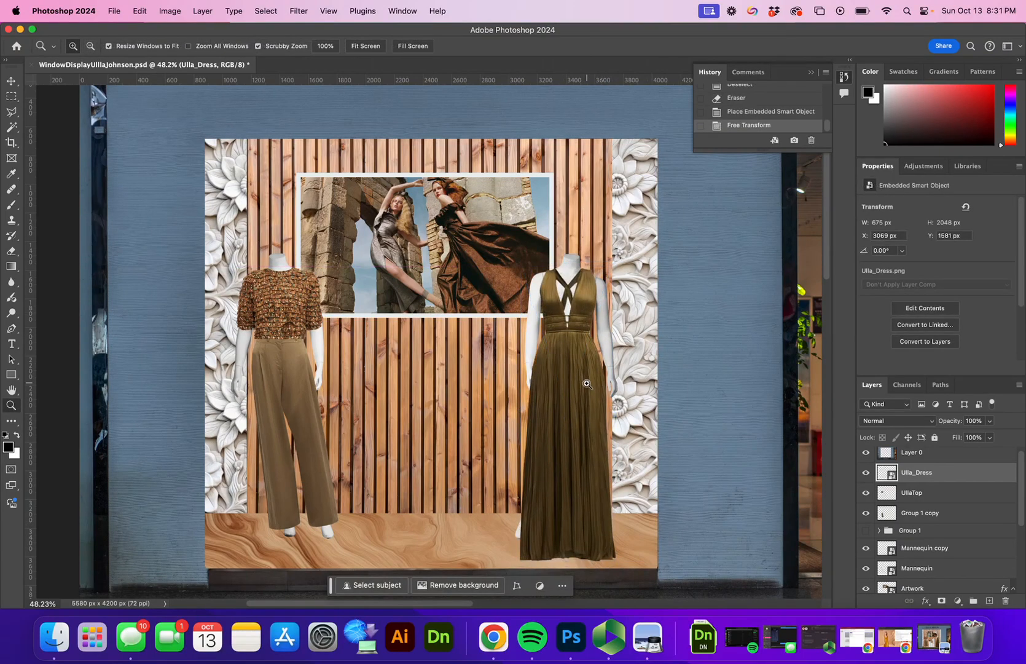
drag(569, 413, 595, 376)
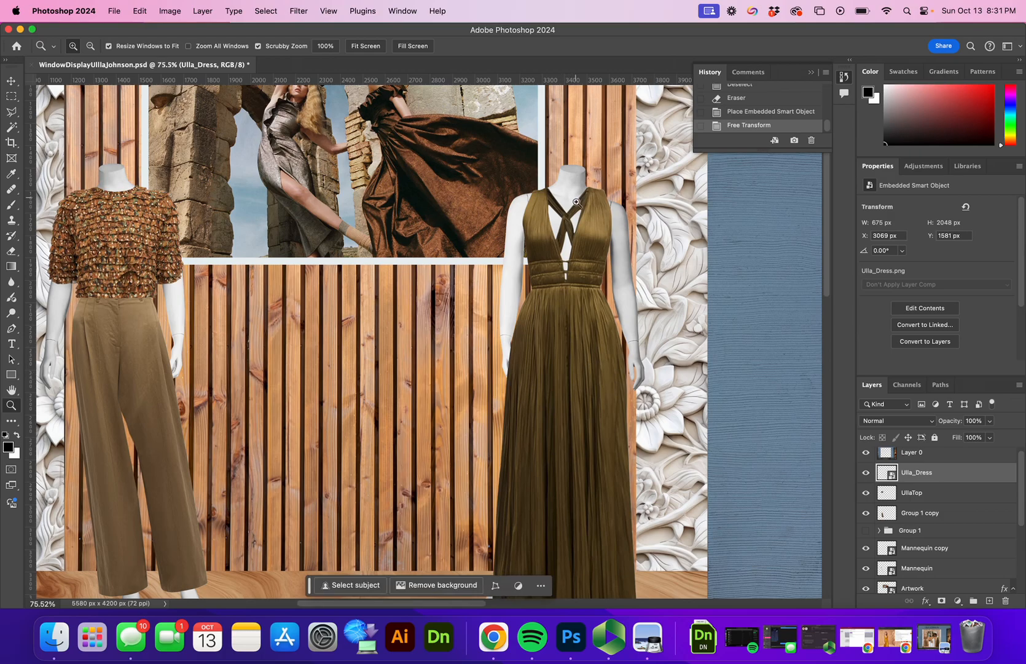
Step: Lower the dress slightly, rotate it about 1°, nudge it into position, and commit
key(v)
drag(569, 335, 570, 342)
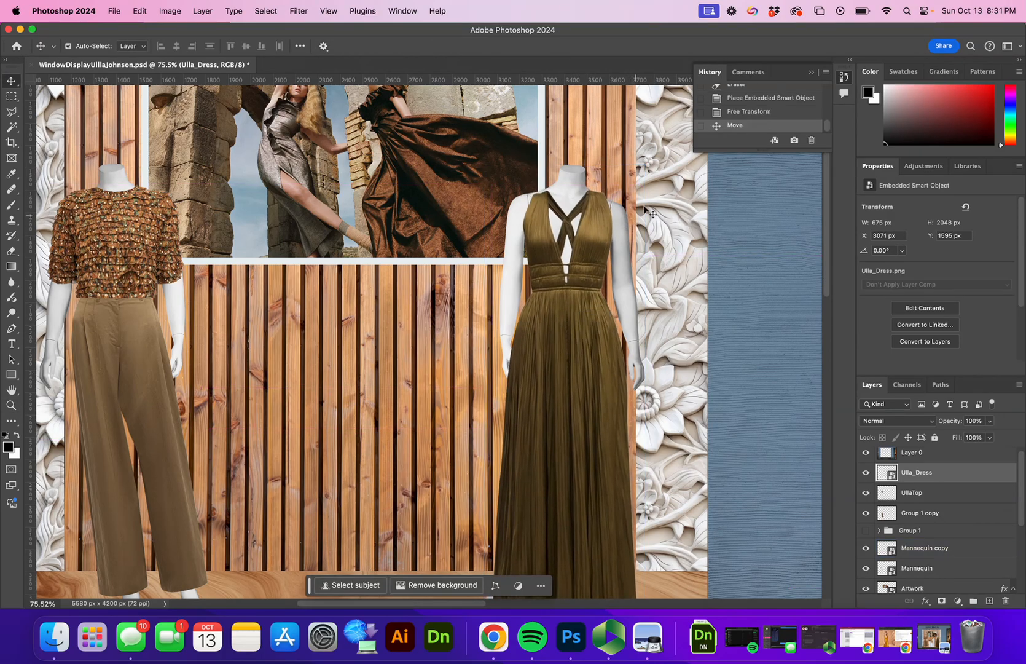
key(super+t)
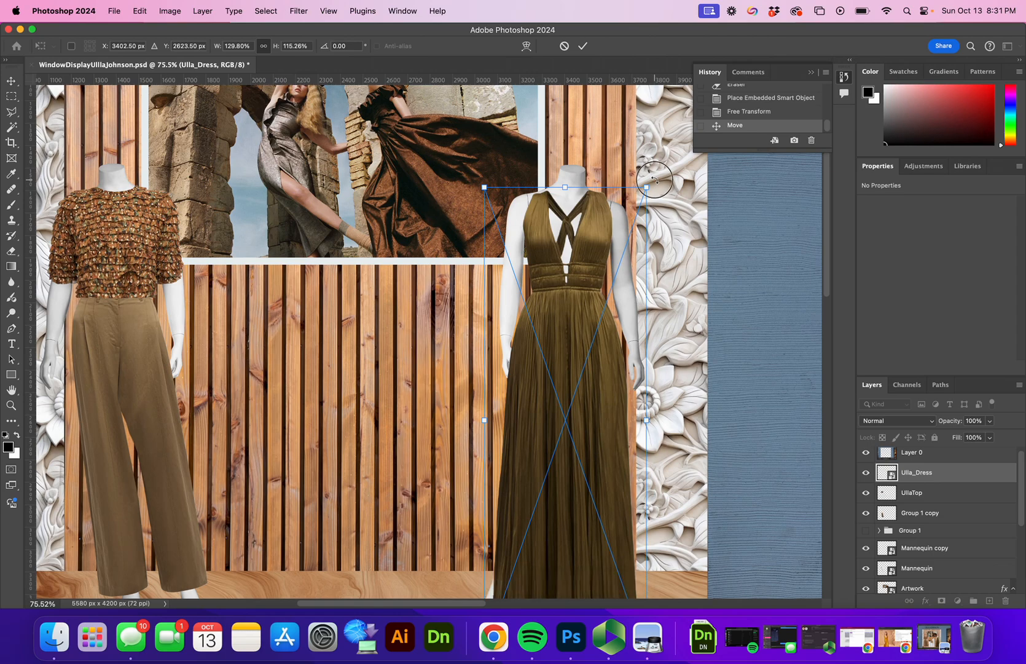
mouse_move(655, 186)
mouse_down()
mouse_move(601, 204)
mouse_move(654, 184)
mouse_up()
drag(602, 237, 601, 247)
key(super+z)
key(Right)
key(Down)
key(Down)
key(Down)
key(Down)
key(Up)
key(Up)
key(Up)
key(Up)
key(Up)
key(Up)
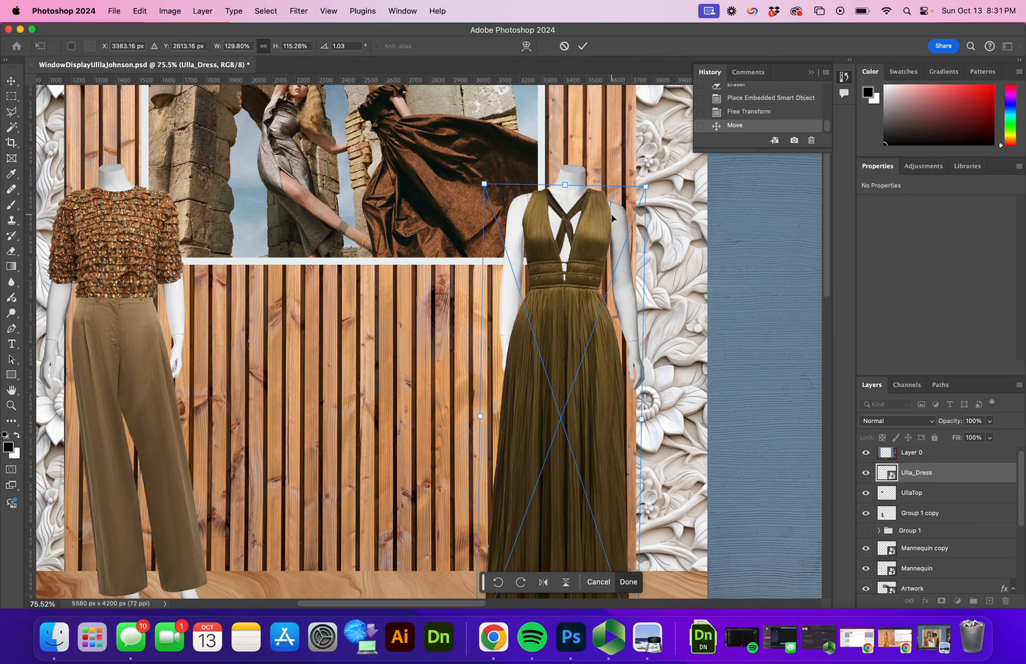
click(583, 46)
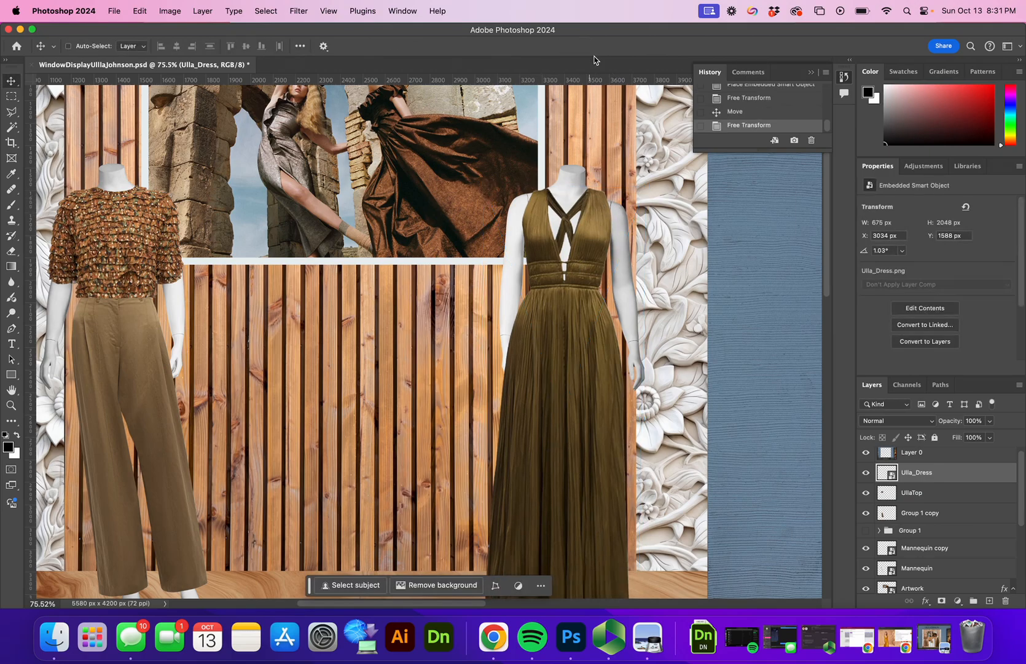
Step: Open Liquify on the dress and zoom the preview in on the neckline
drag(732, 455, 690, 386)
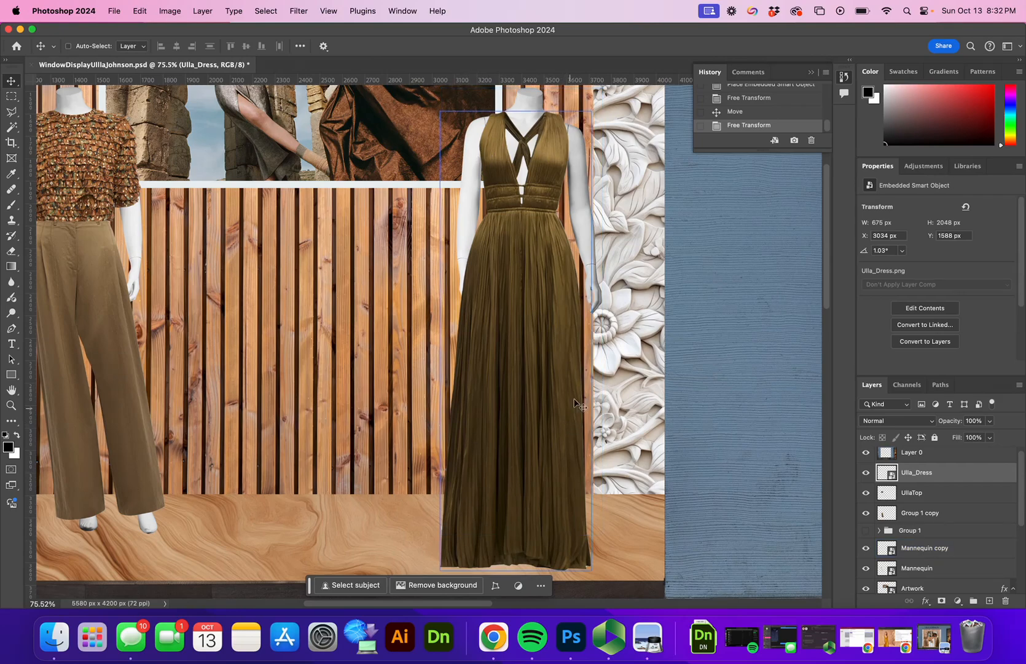
click(310, 12)
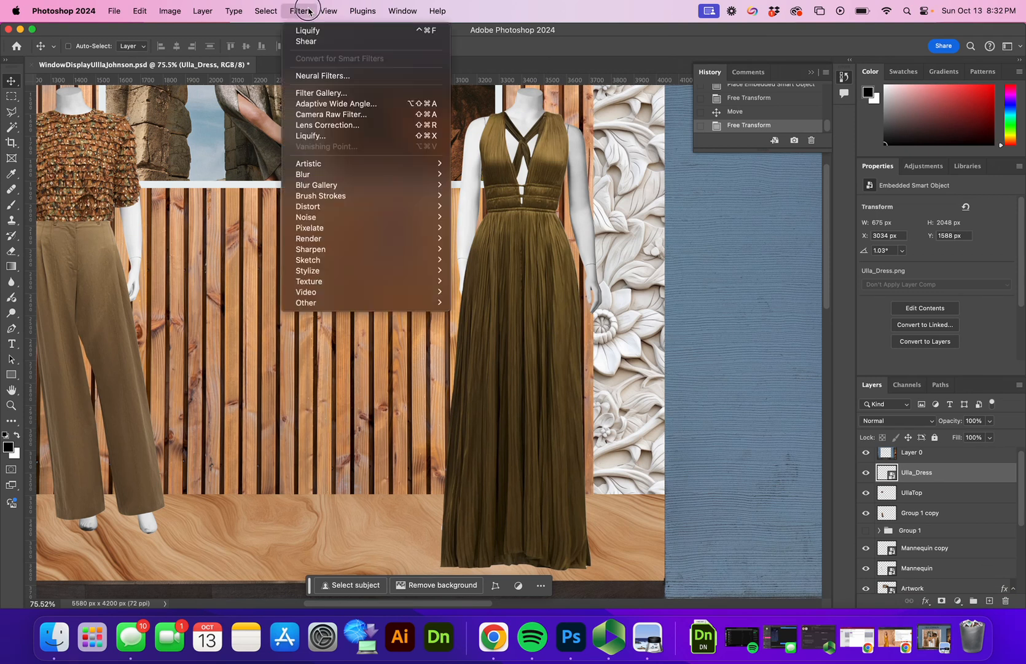
click(343, 138)
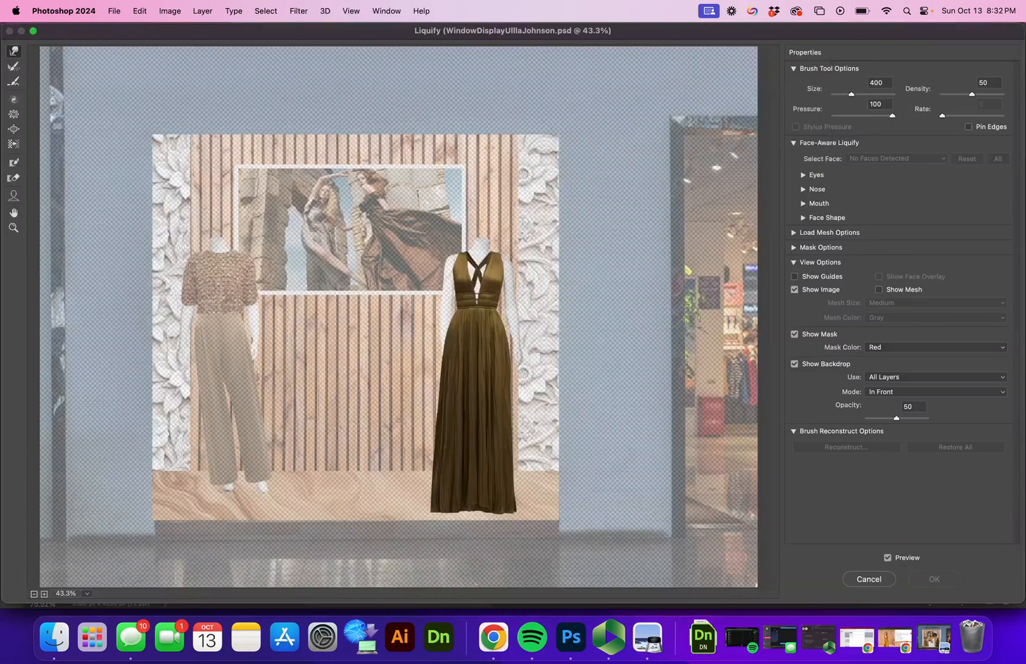
key(z)
drag(460, 295, 559, 245)
key(w)
key(bracketleft)
key(bracketleft)
key(z)
click(351, 140)
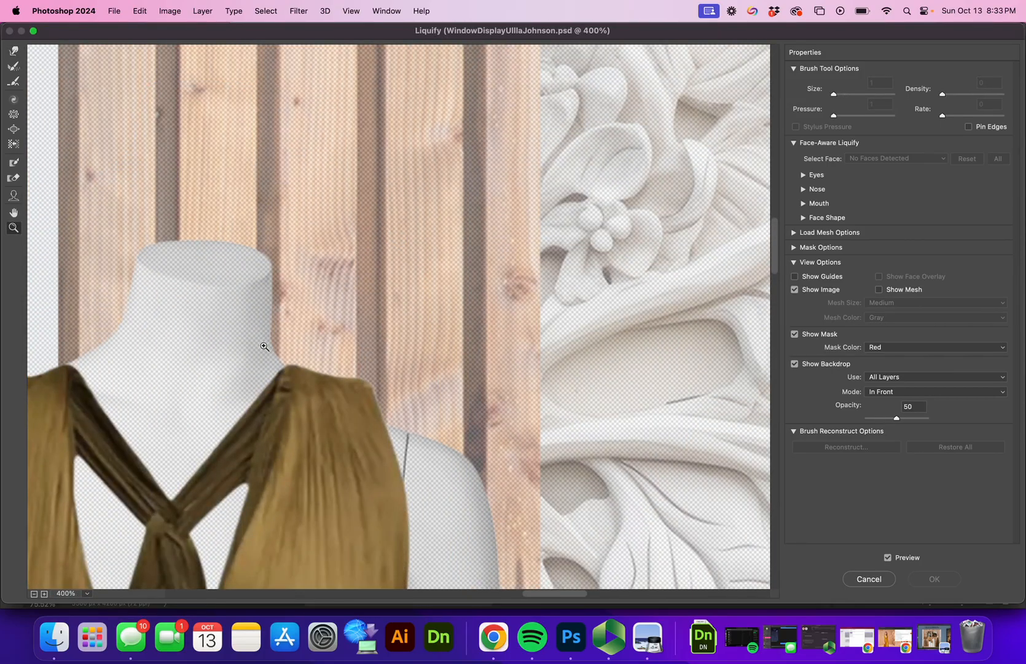
Step: Warp the dress's neck and shoulder edge with a size-250 Forward Warp brush, then apply
click(13, 51)
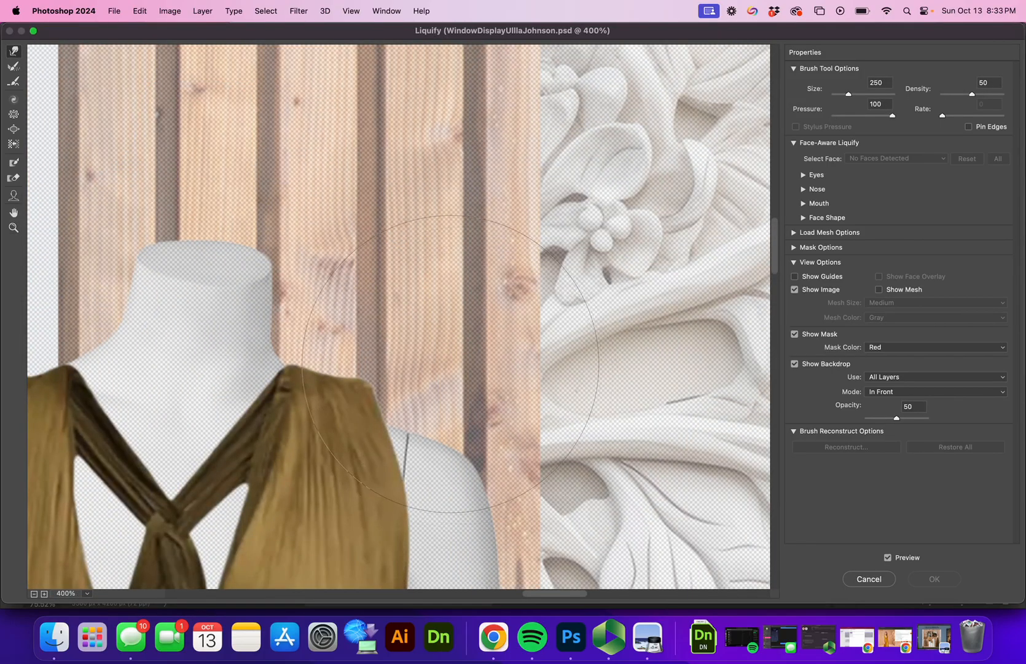
mouse_move(451, 380)
mouse_down()
mouse_move(455, 420)
mouse_move(422, 394)
mouse_up()
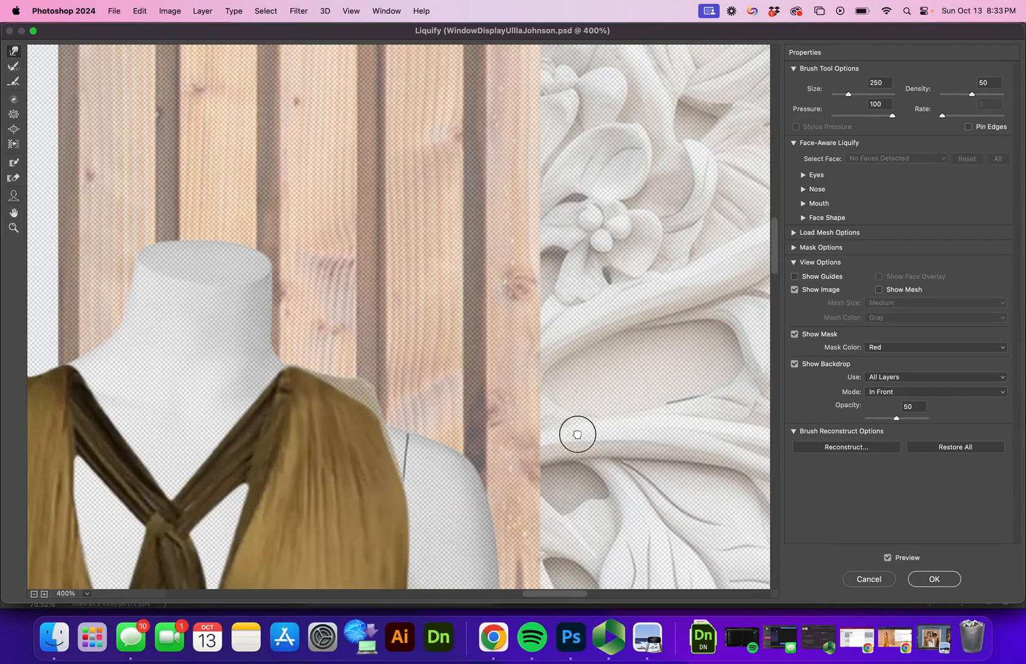
scroll(578, 433, down, 5)
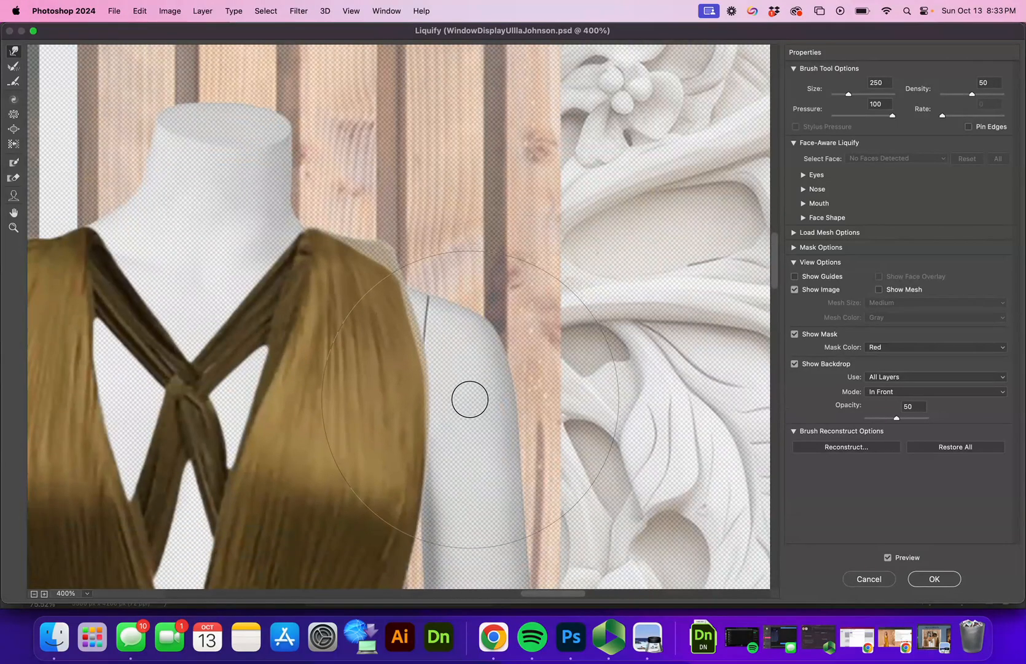
drag(401, 391, 571, 382)
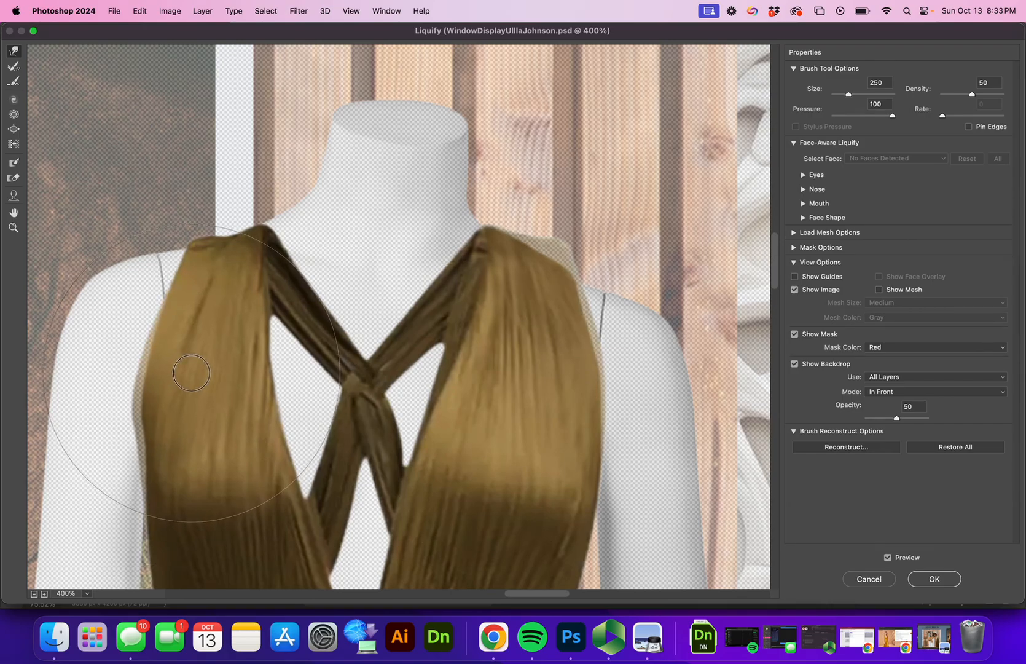
click(933, 578)
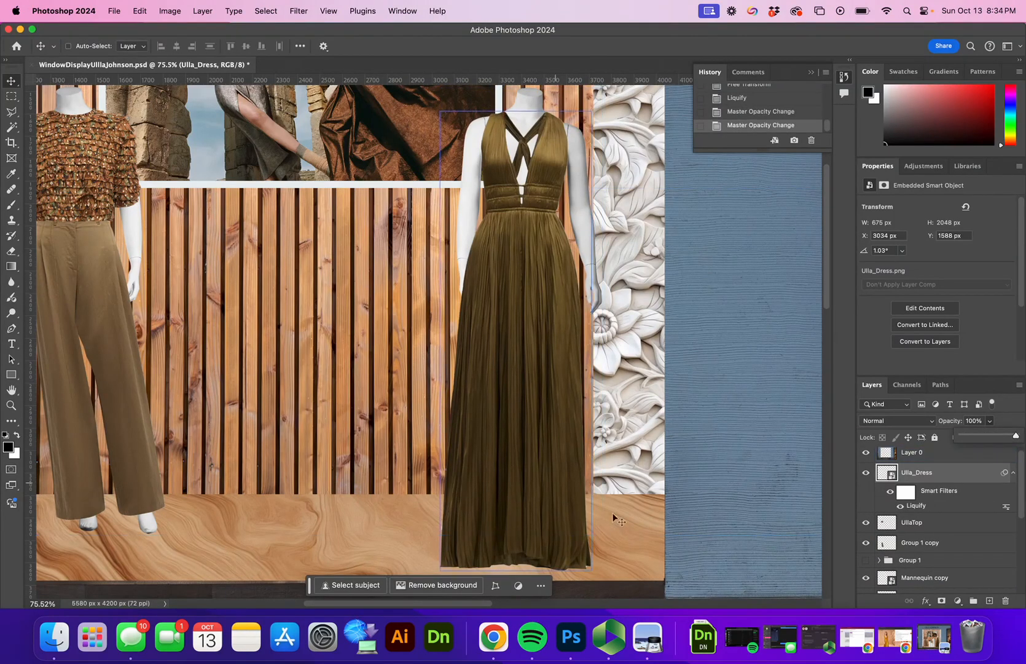
Step: Rasterize the Ulla_Dress layer into plain pixels
right_click(929, 480)
mouse_move(877, 606)
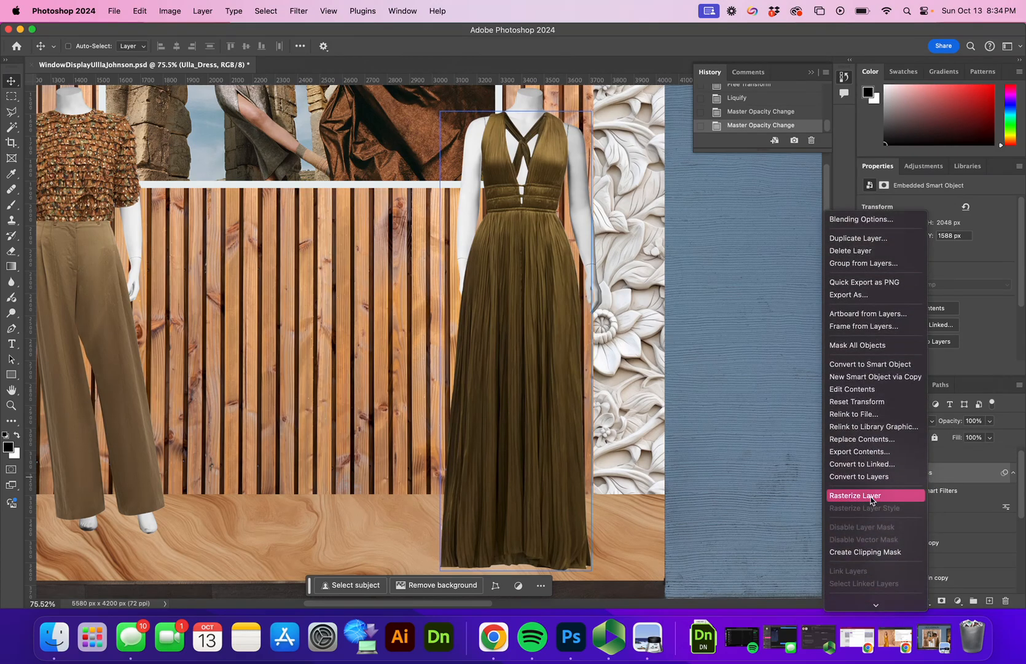
click(871, 498)
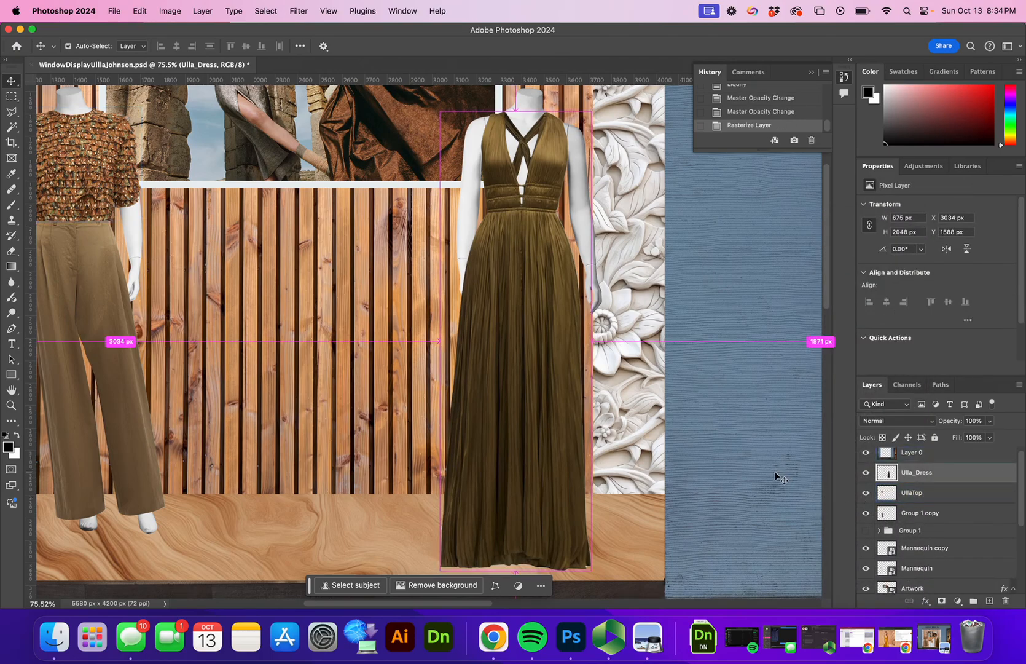
Step: Scale the dress to about 93% width and 89% height so the feet show
key(super+t)
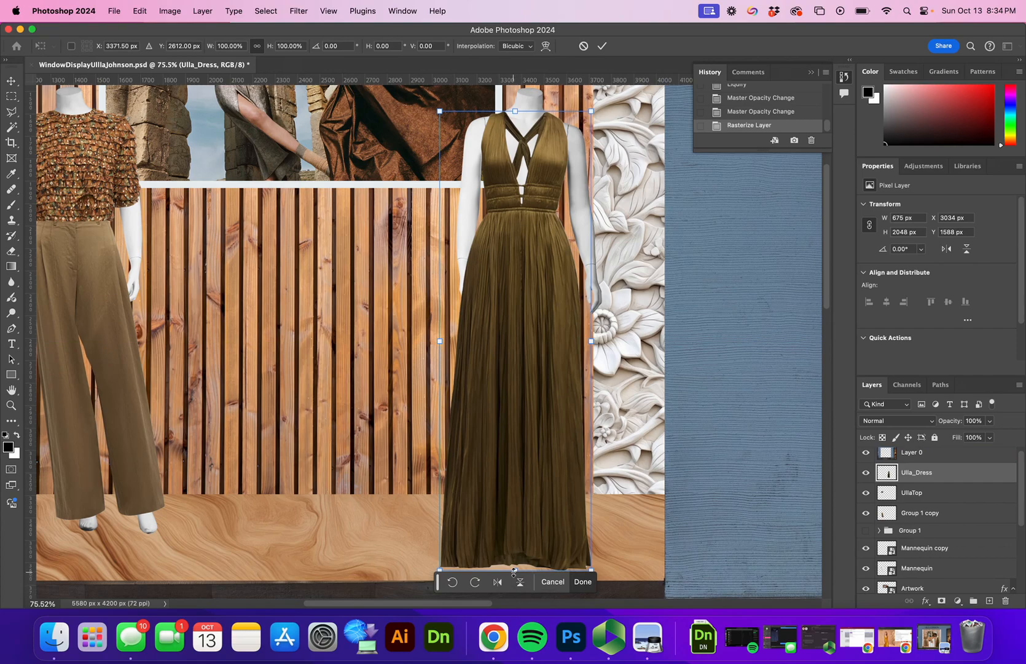
drag(515, 570, 514, 518)
drag(591, 315, 582, 315)
drag(509, 321, 518, 328)
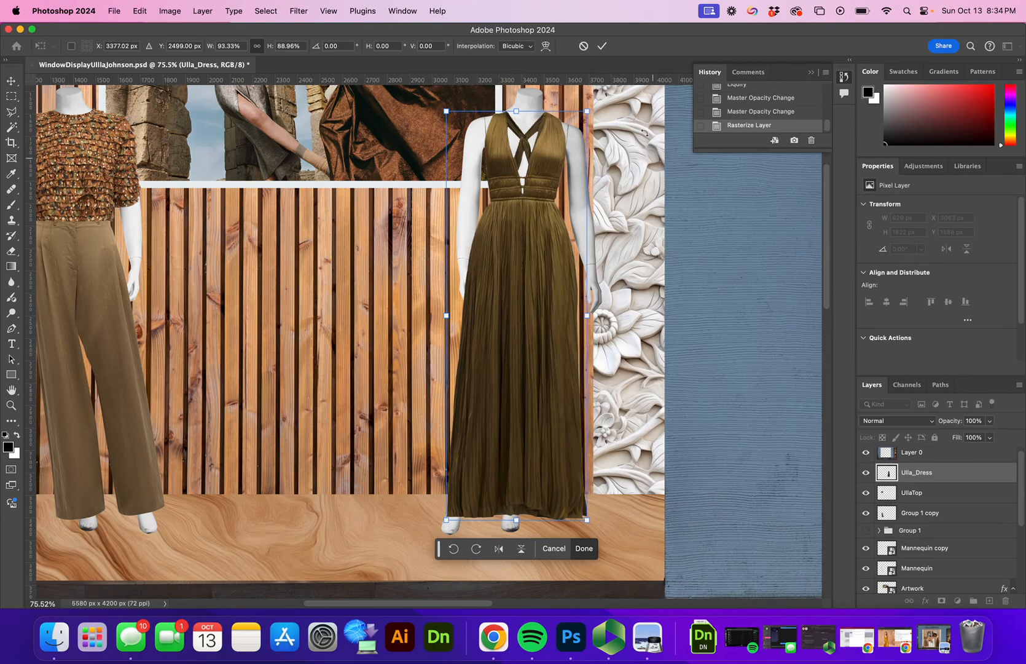
click(604, 46)
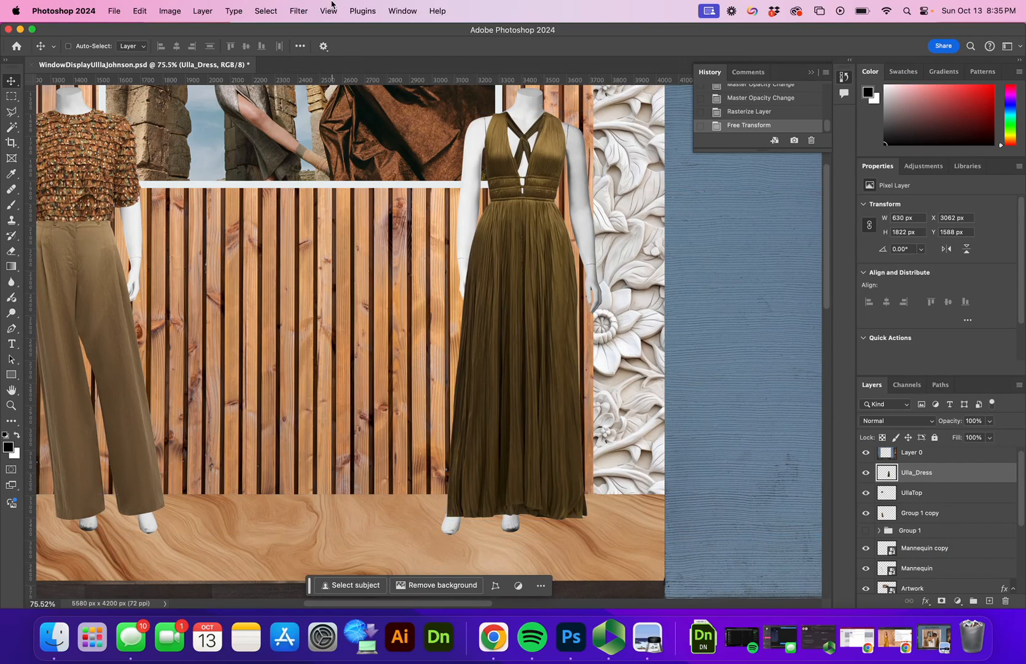
Step: Open Liquify and frame the dress's lower half in the preview
click(300, 11)
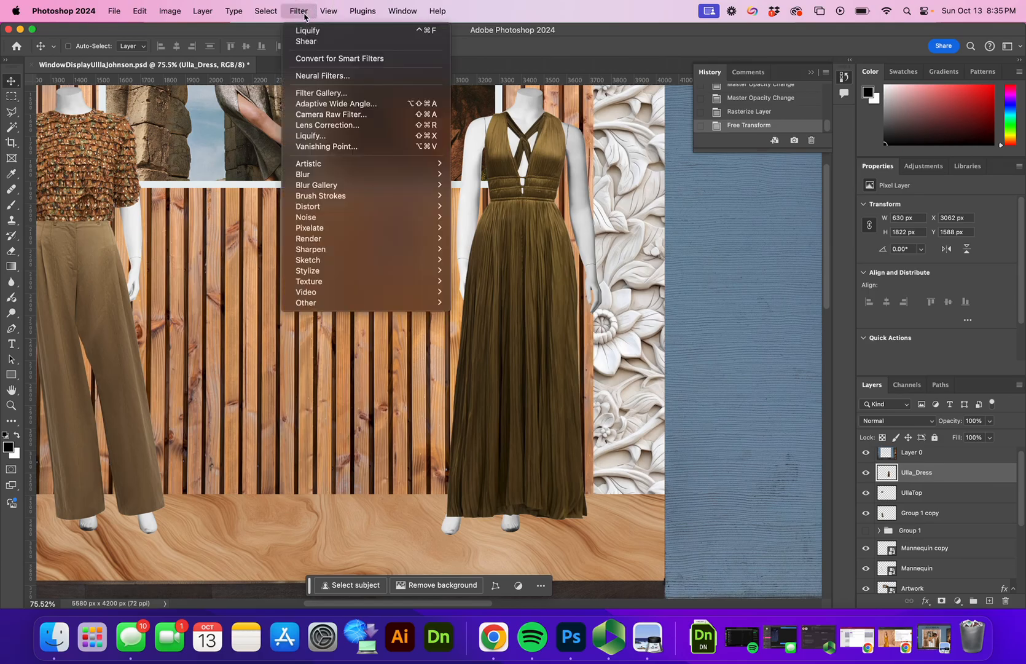
click(324, 139)
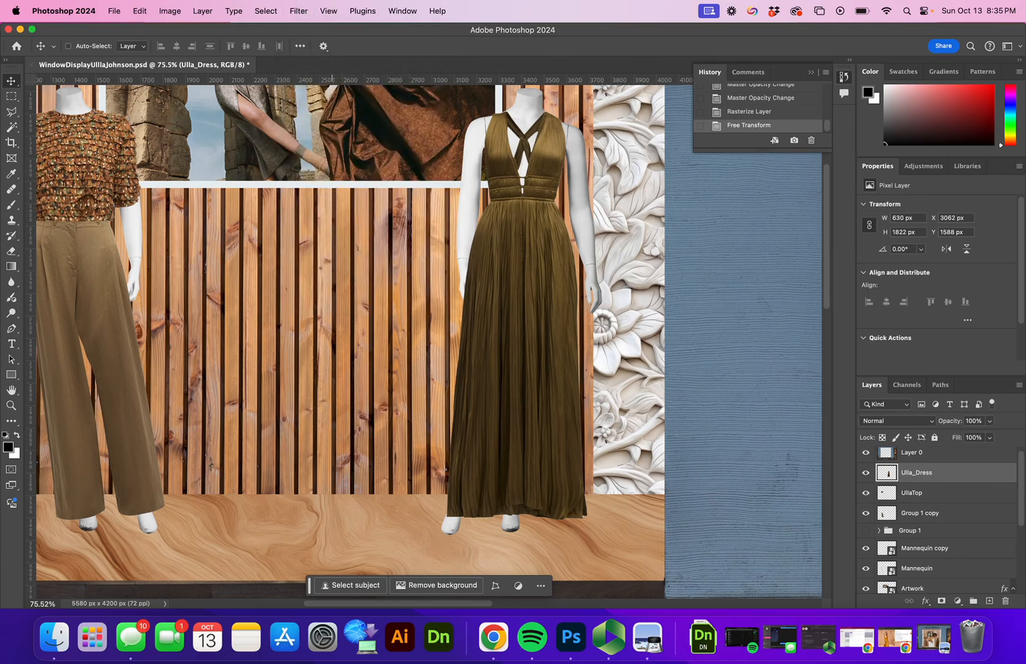
key(z)
drag(416, 481, 463, 473)
alt+click(456, 399)
alt+click(456, 399)
alt+click(456, 399)
mouse_move(400, 246)
mouse_down()
mouse_move(451, 426)
mouse_move(490, 517)
mouse_up()
Step: Push the dress's left hem edge outward with an enlarged warp brush, then zoom out
click(14, 51)
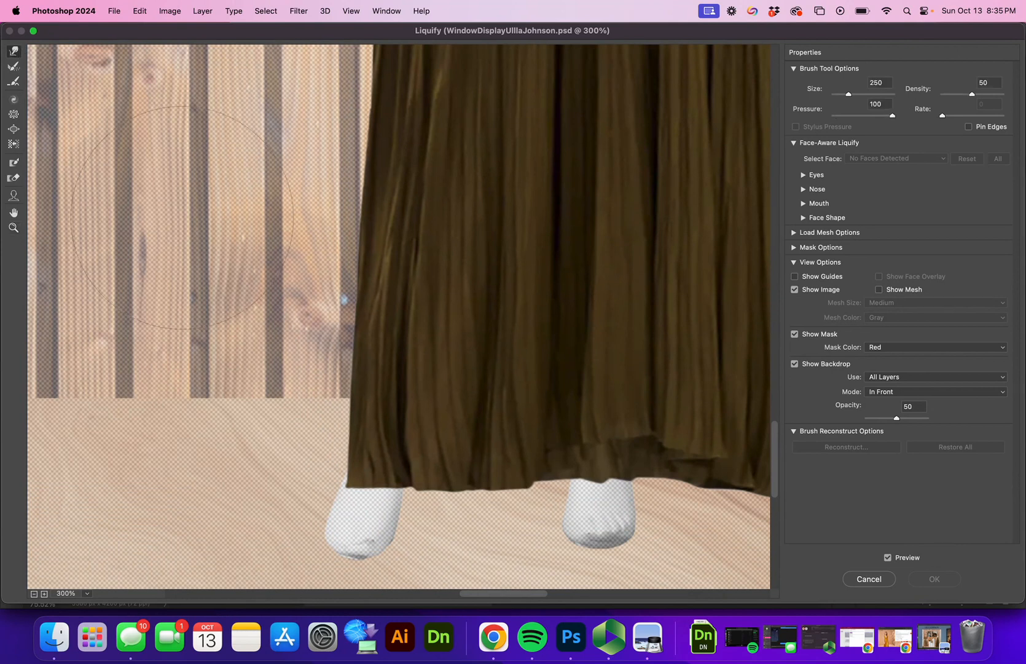
key(bracketright)
key(bracketright)
key(bracketright)
key(bracketright)
key(bracketright)
key(bracketright)
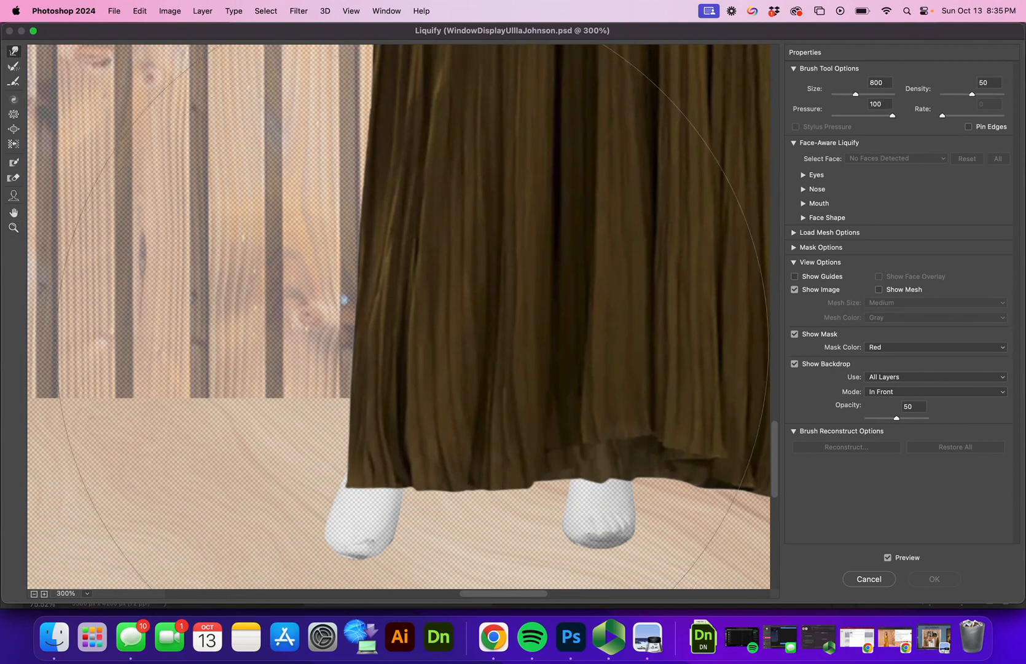
mouse_move(400, 362)
mouse_down()
mouse_move(371, 377)
mouse_move(303, 493)
mouse_move(262, 476)
mouse_move(290, 253)
mouse_move(311, 256)
mouse_up()
key(z)
click(375, 299)
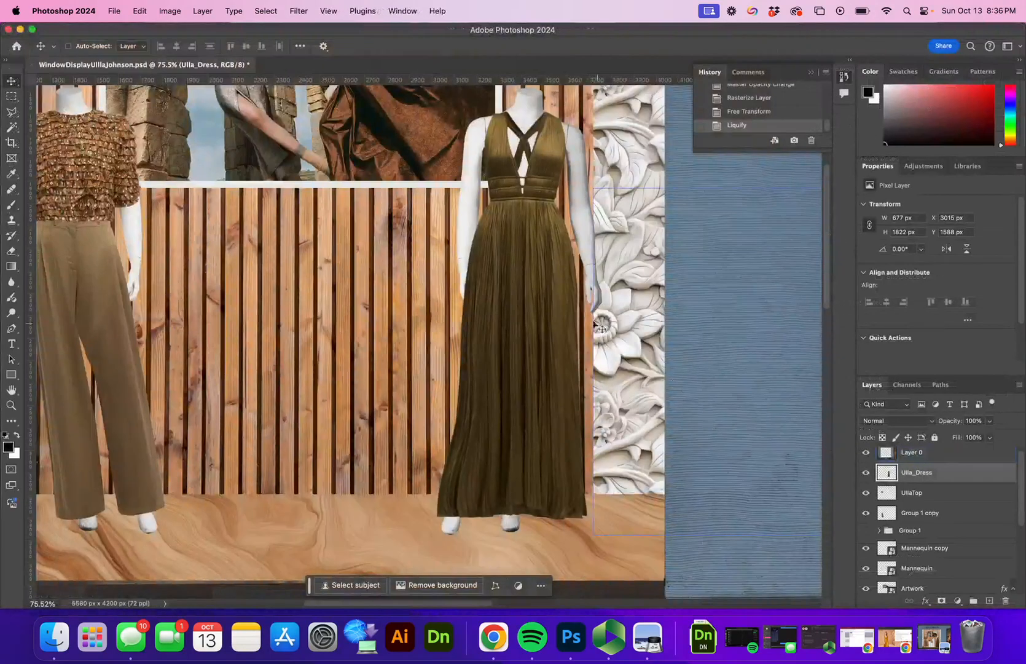
key(z)
mouse_move(585, 324)
mouse_down()
mouse_move(549, 347)
mouse_move(591, 289)
mouse_up()
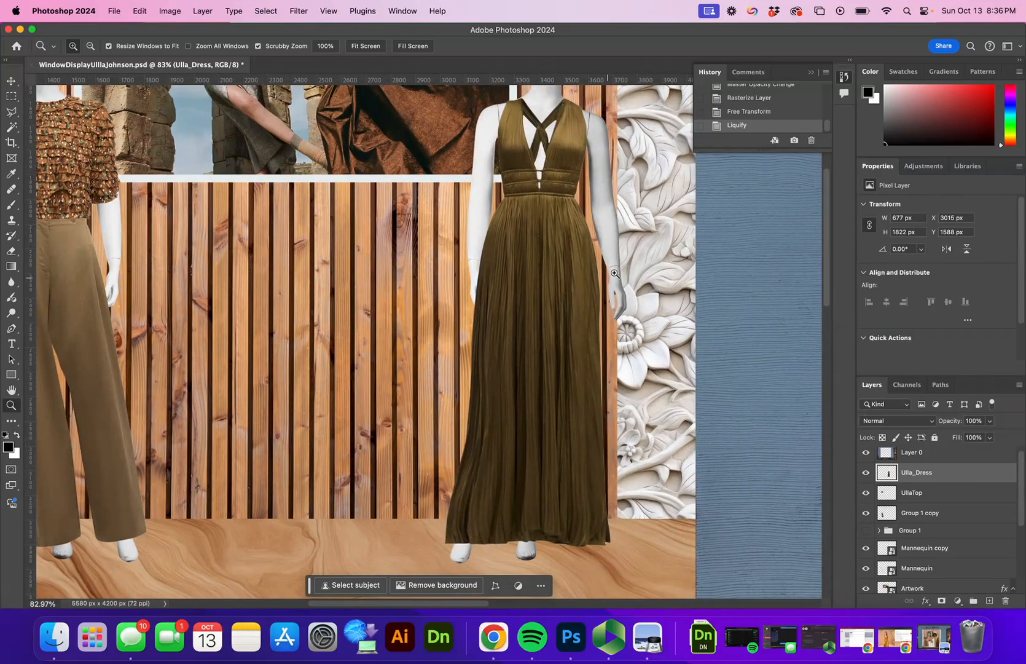
Step: Add a layer mask to Ulla_Dress and set a fully hard brush at the neckline
drag(607, 148, 531, 255)
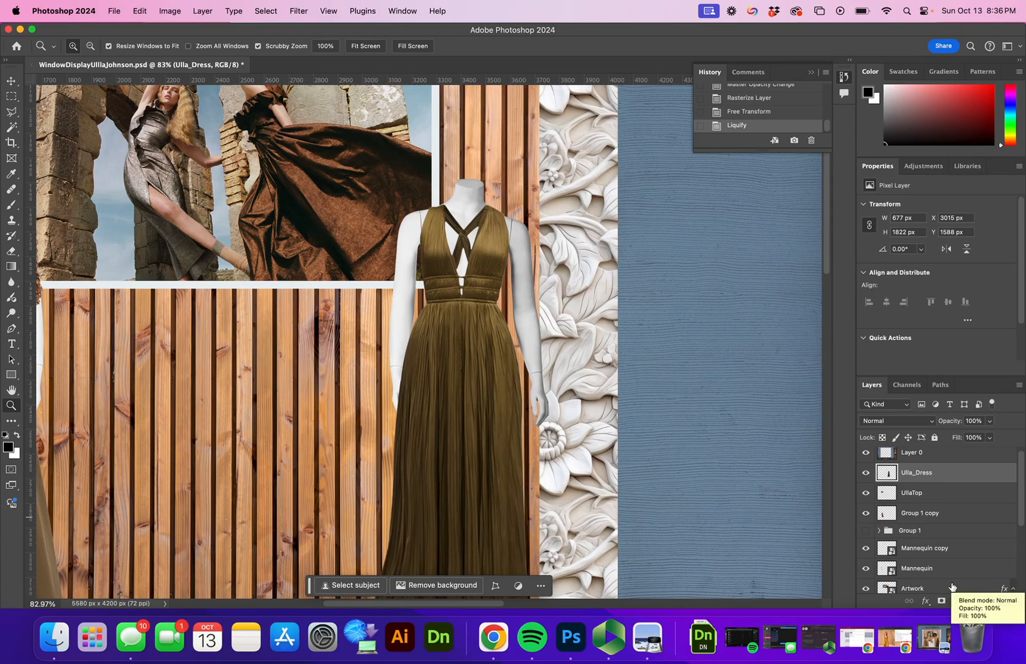
click(942, 600)
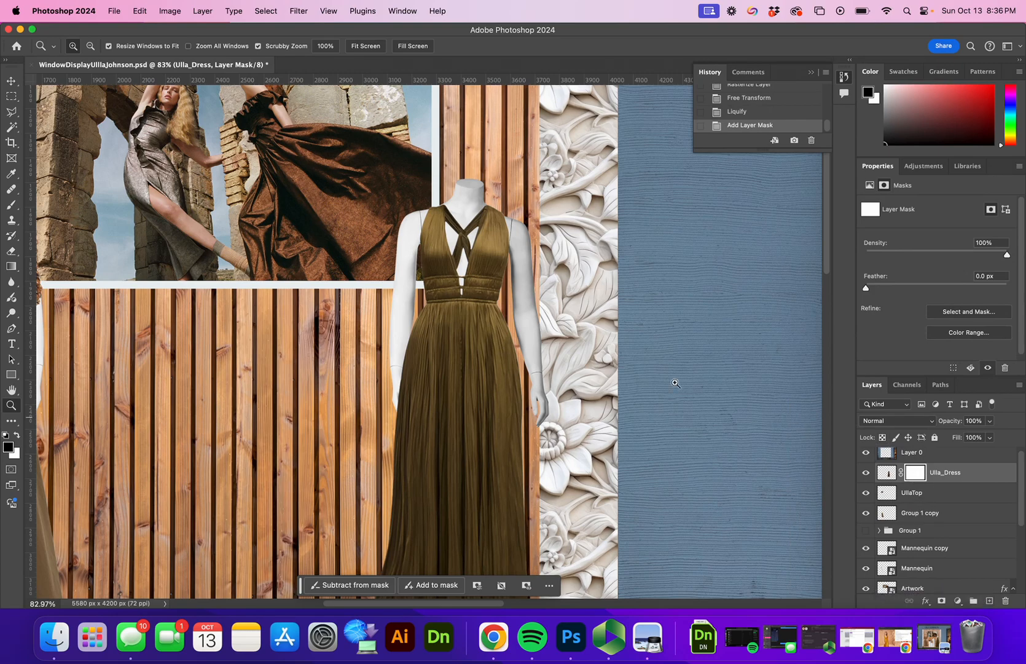
click(12, 204)
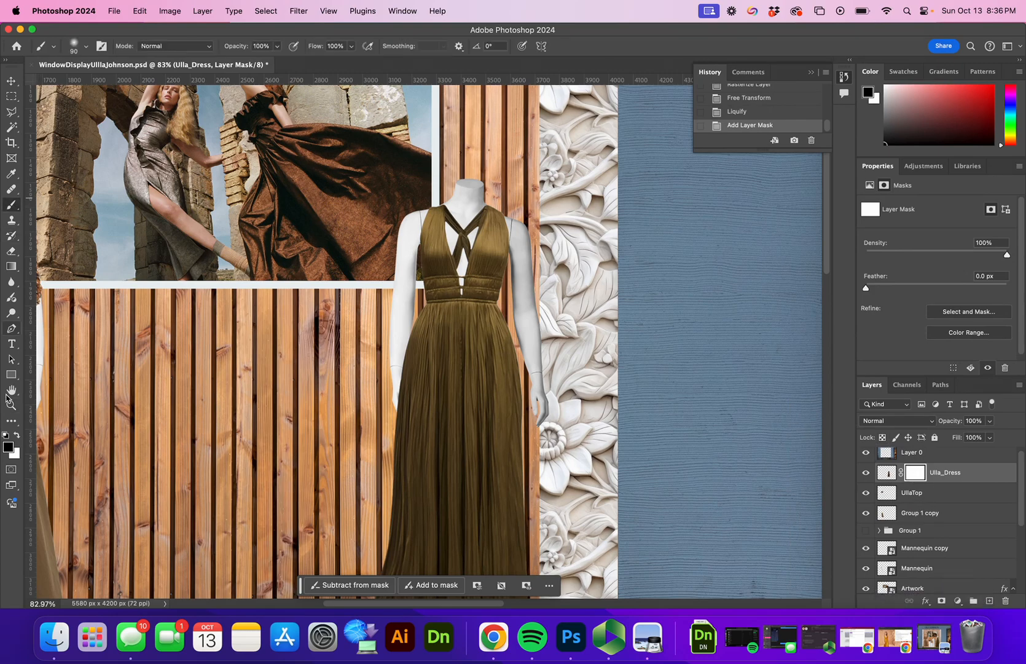
key(z)
mouse_move(462, 247)
mouse_down()
mouse_move(529, 235)
mouse_move(491, 248)
mouse_move(501, 178)
mouse_move(500, 190)
mouse_move(514, 165)
mouse_up()
key(b)
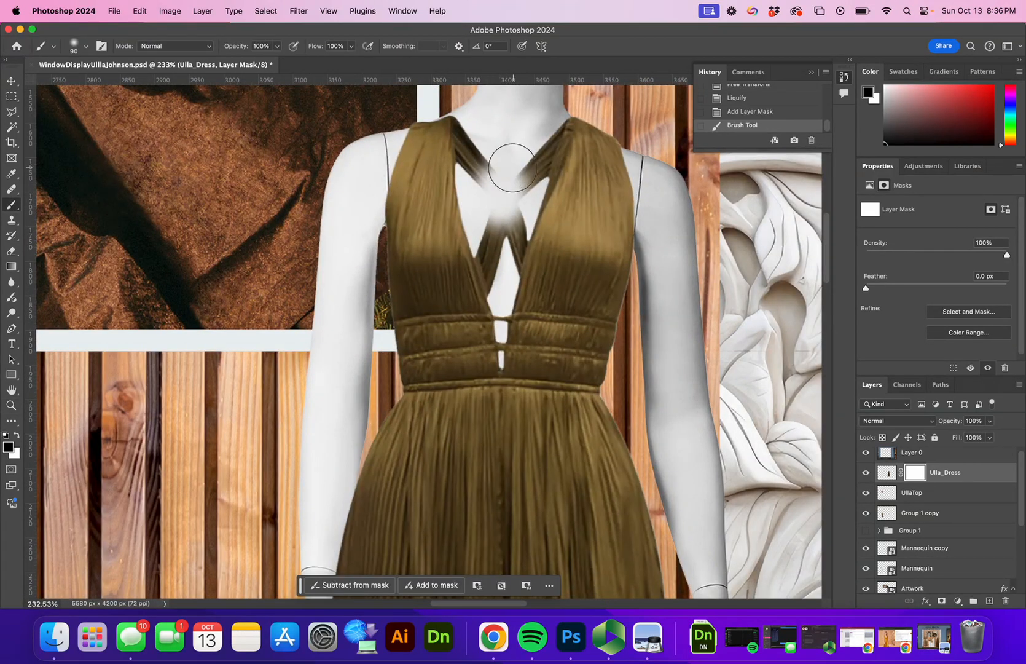
click(85, 47)
drag(68, 113, 346, 112)
Step: Paint black on the mask to hide the upper crossed neck straps
drag(512, 186, 485, 125)
key(bracketleft)
key(bracketleft)
key(bracketleft)
key(bracketleft)
key(bracketleft)
key(bracketleft)
key(bracketleft)
key(bracketleft)
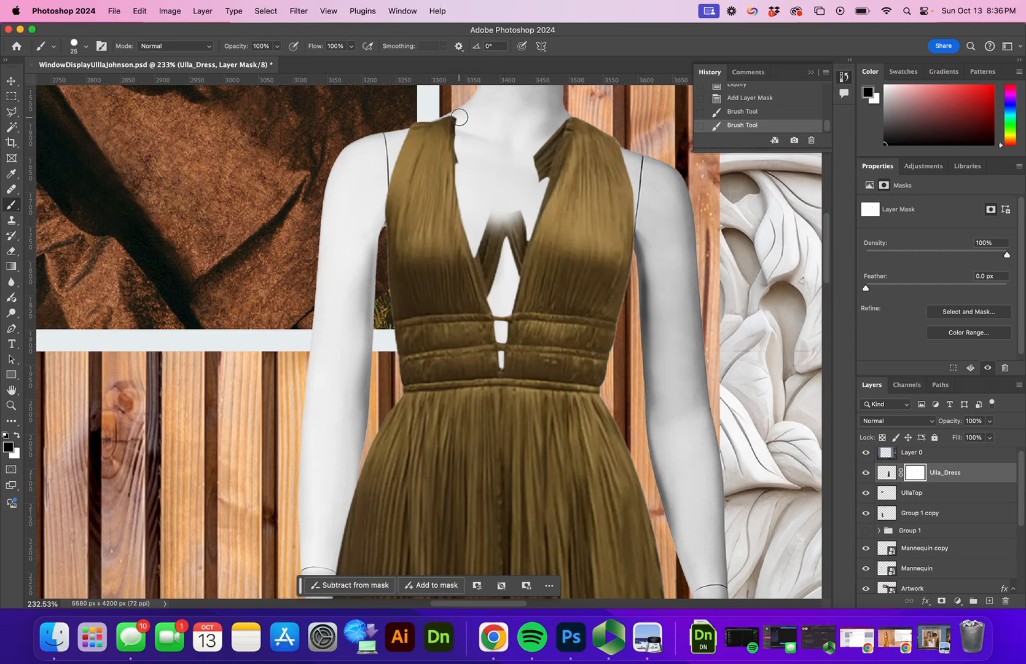
click(462, 116)
key(super+z)
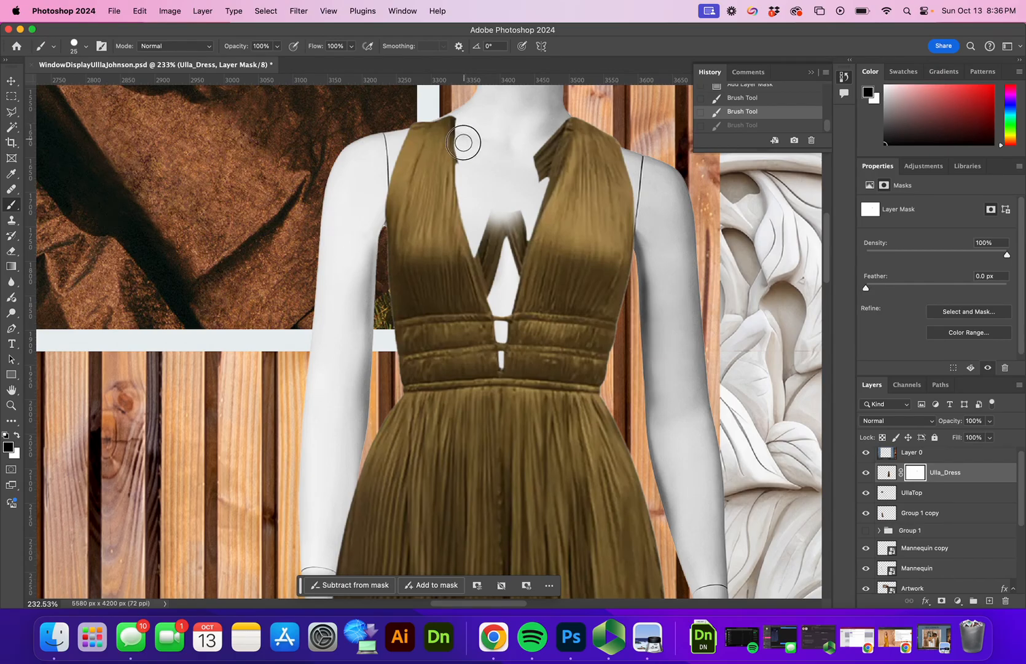
key(super+shift+z)
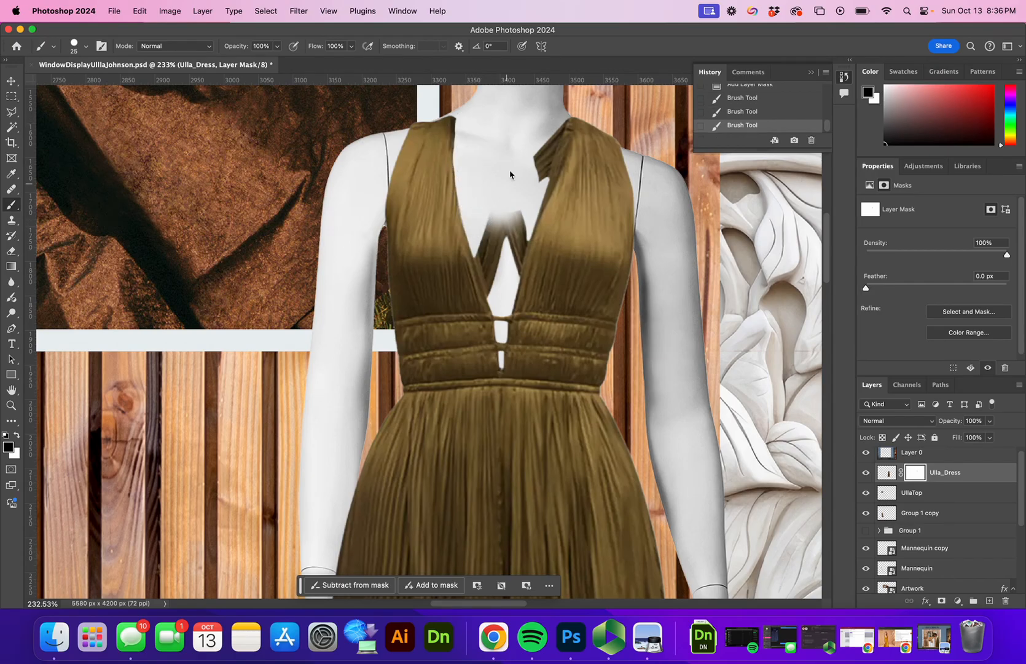
drag(531, 180, 546, 131)
drag(538, 179, 544, 143)
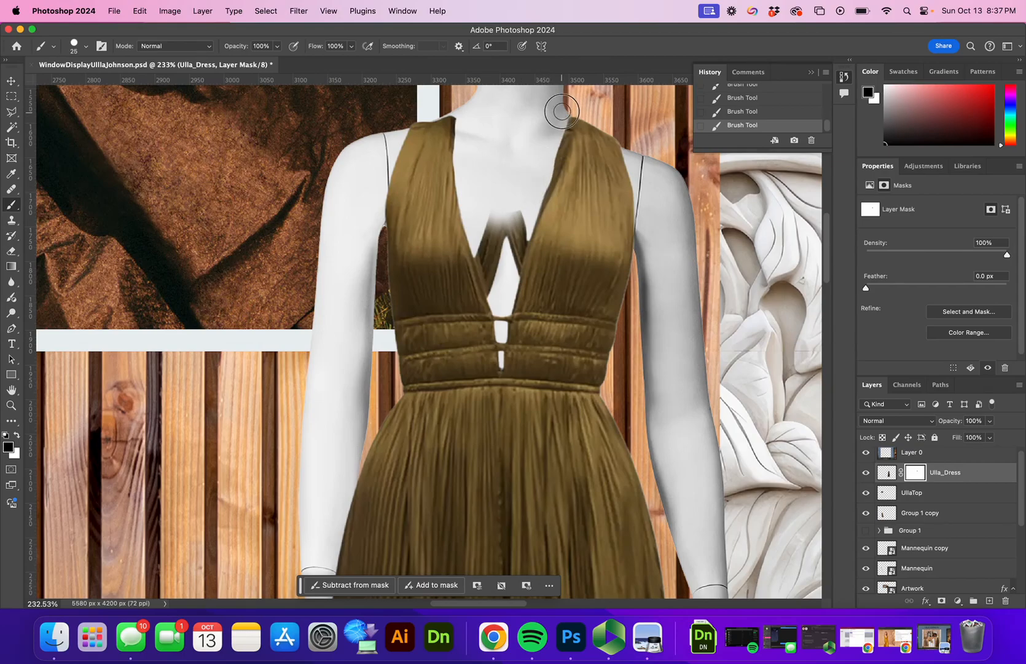
Step: Restore the right strap's inner edge, then hide the centre strip between the V straps
key(x)
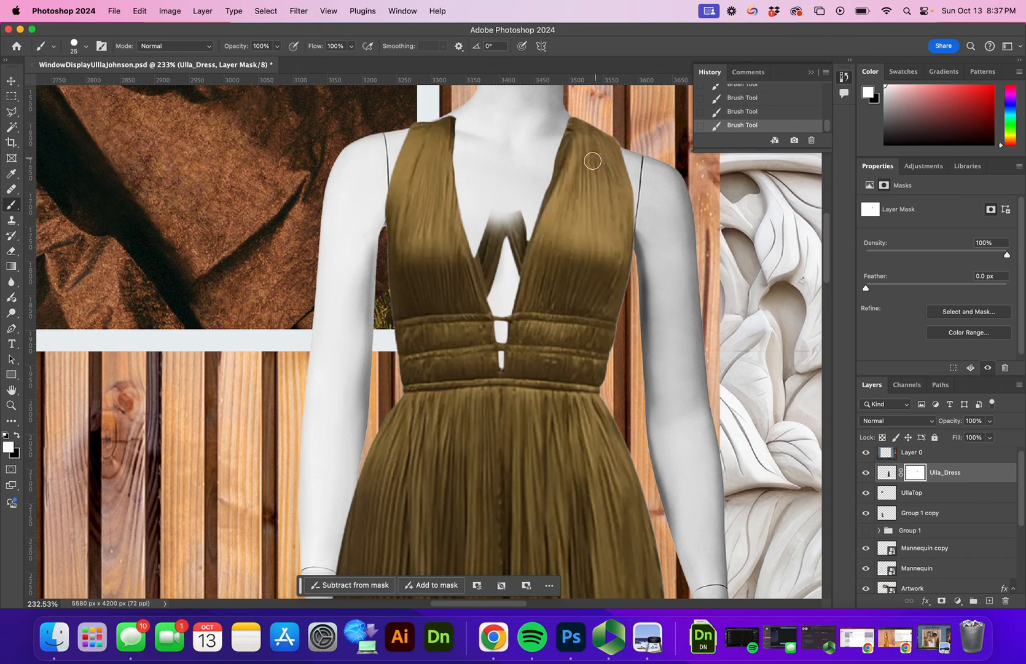
drag(576, 126, 552, 200)
key(x)
mouse_move(509, 210)
mouse_down()
mouse_move(502, 206)
mouse_move(484, 237)
mouse_move(497, 259)
mouse_move(501, 289)
mouse_move(488, 238)
mouse_move(494, 296)
mouse_move(481, 256)
mouse_move(482, 244)
mouse_move(509, 279)
mouse_move(522, 231)
mouse_move(510, 283)
mouse_up()
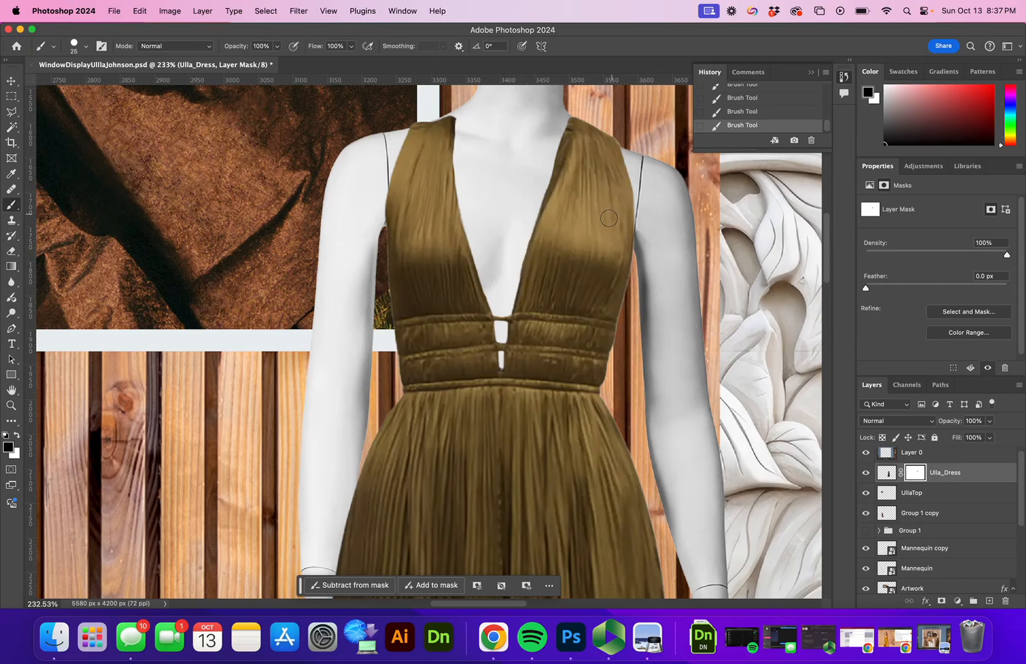
Step: Nudge the dress a few pixels into place and zoom out to the whole display
key(z)
drag(602, 234, 576, 281)
drag(502, 186, 518, 191)
key(v)
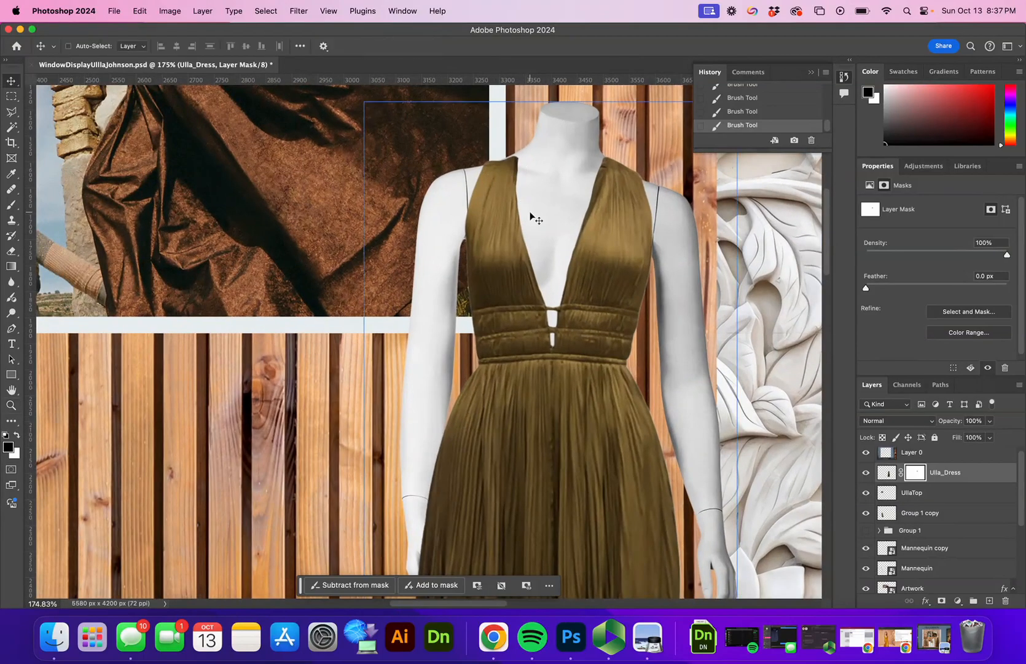
key(Up)
key(Up)
key(Left)
key(Left)
key(Left)
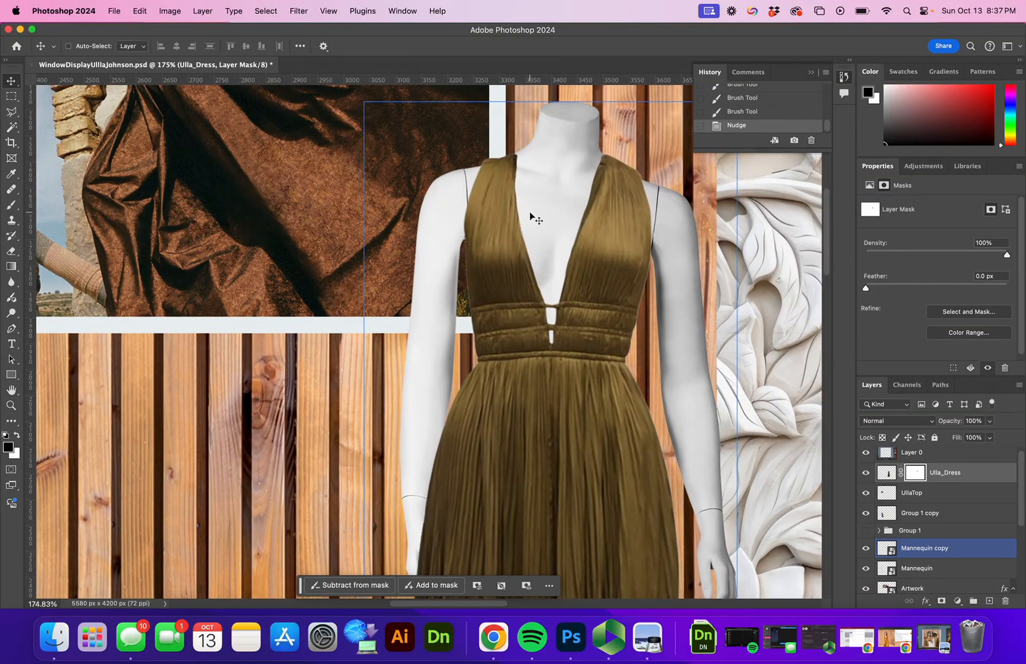
key(Down)
key(Down)
key(Up)
key(Up)
key(Up)
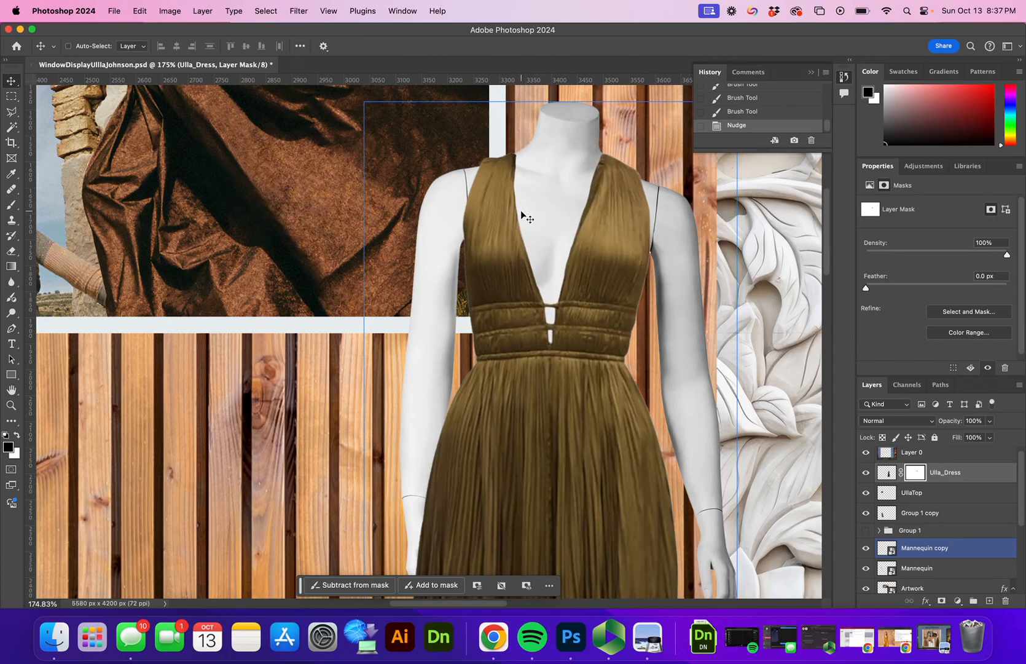
key(z)
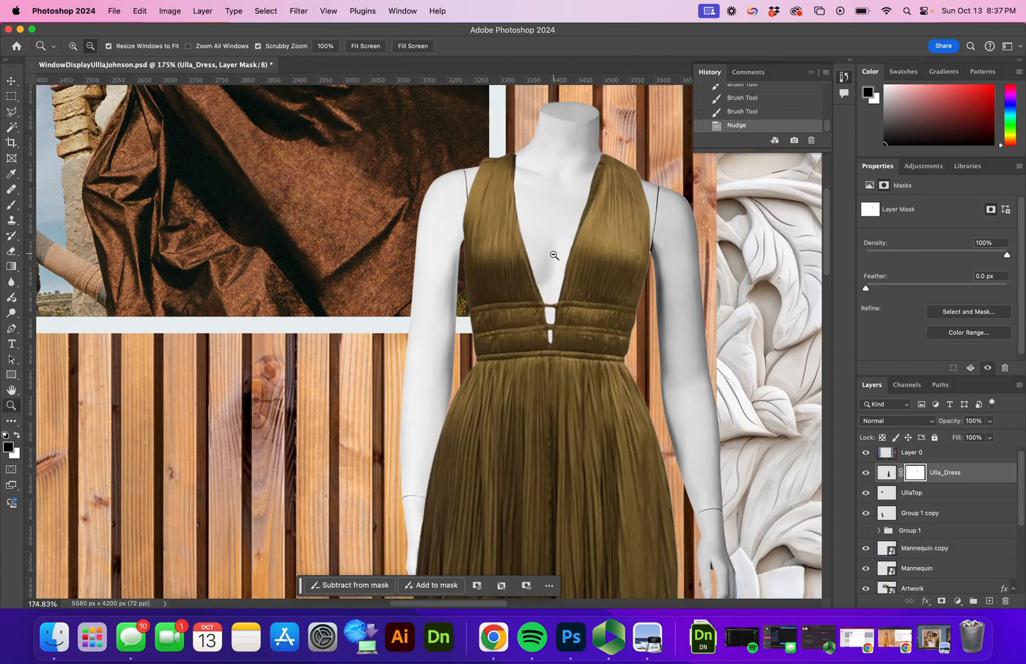
alt+click(553, 255)
alt+click(554, 257)
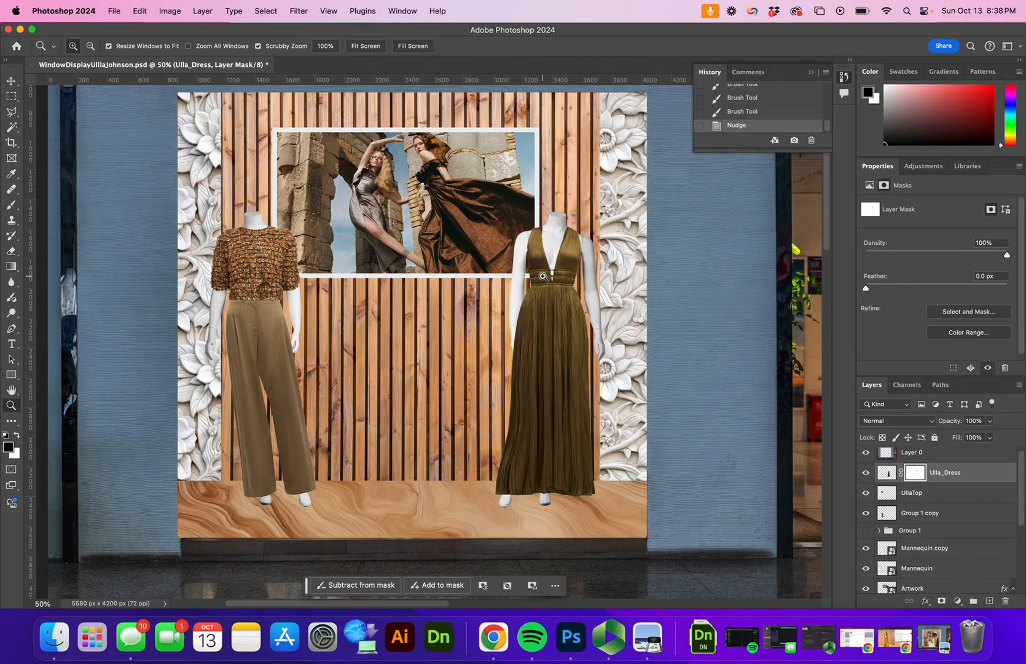
Step: Place Pedestal.png embedded, scaled to about 255%, between the two mannequins
click(114, 10)
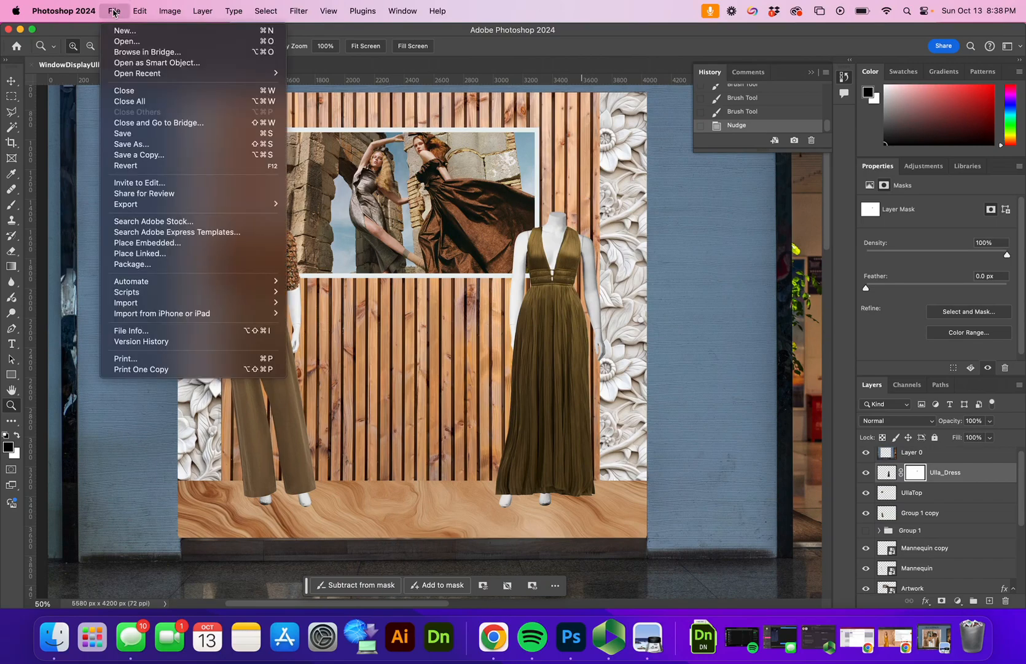
click(164, 243)
click(461, 289)
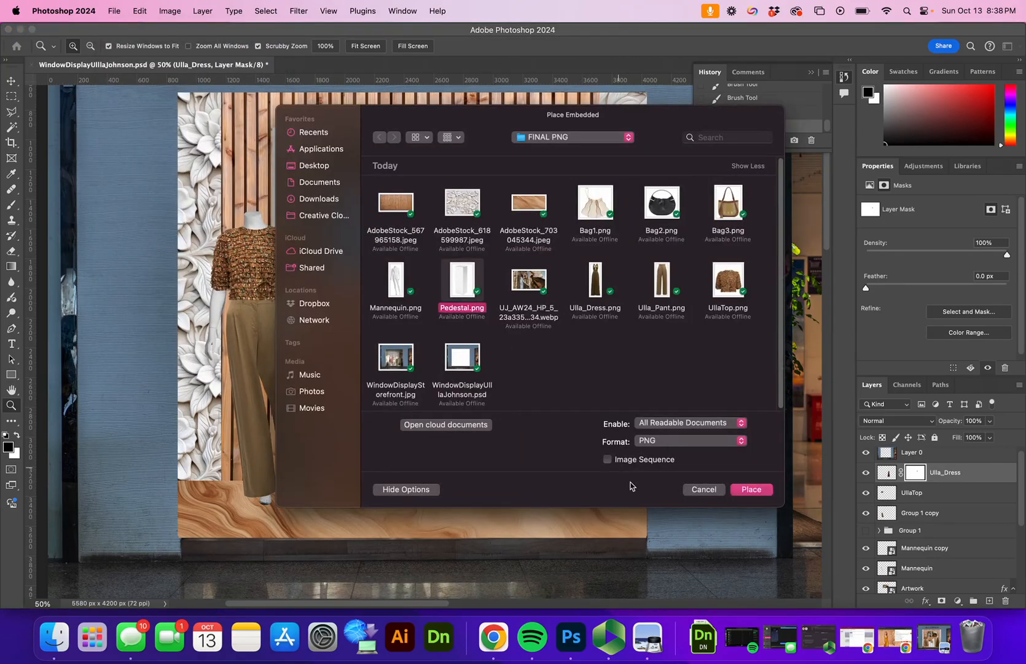
click(751, 488)
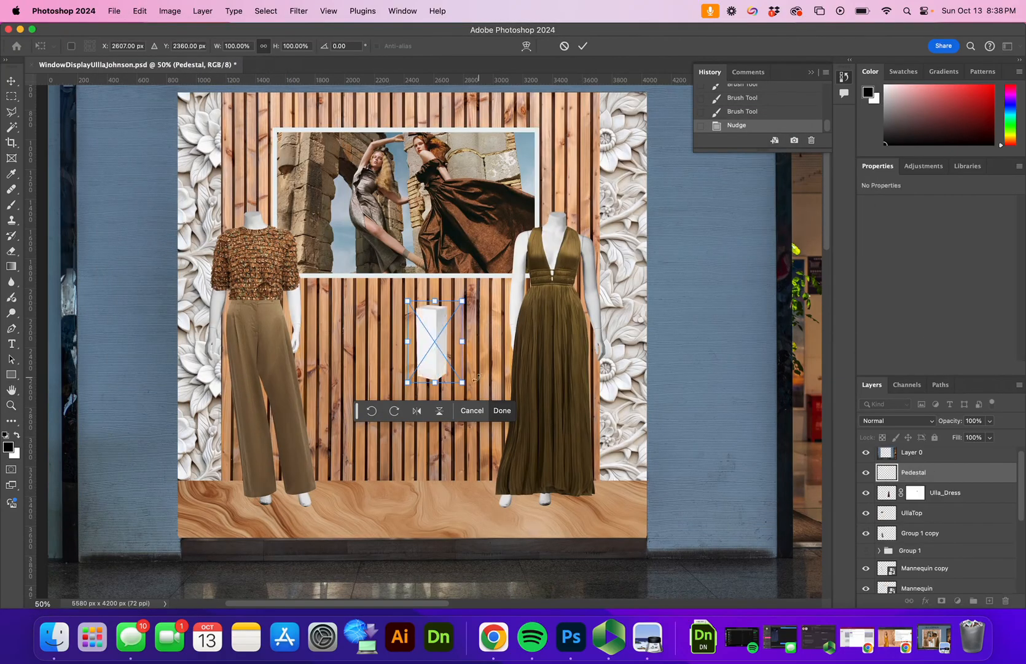
drag(456, 383, 561, 505)
drag(479, 465, 419, 467)
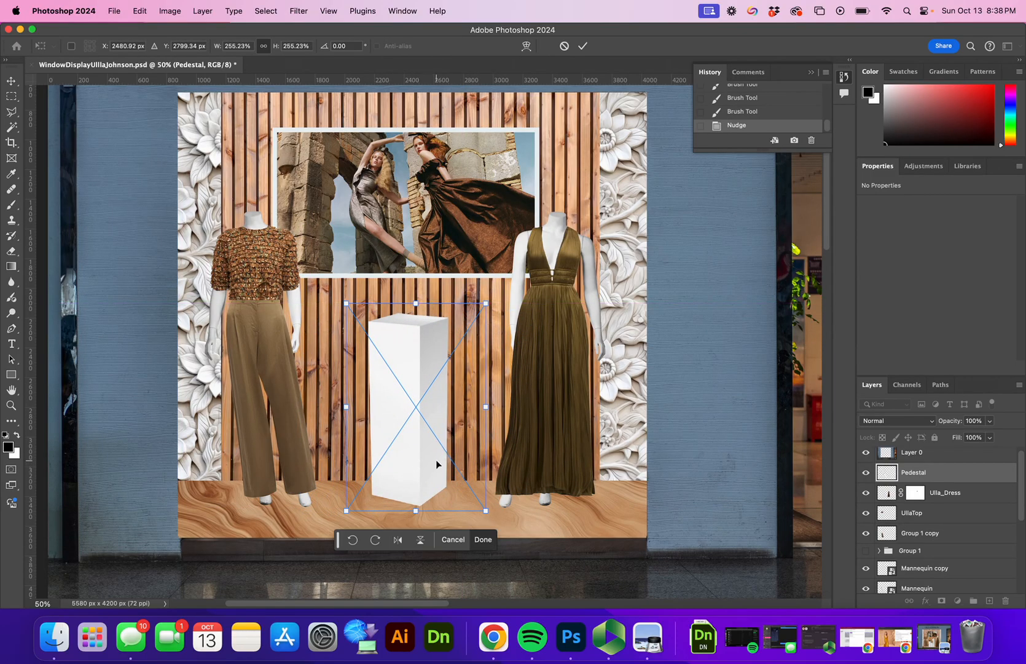
click(583, 46)
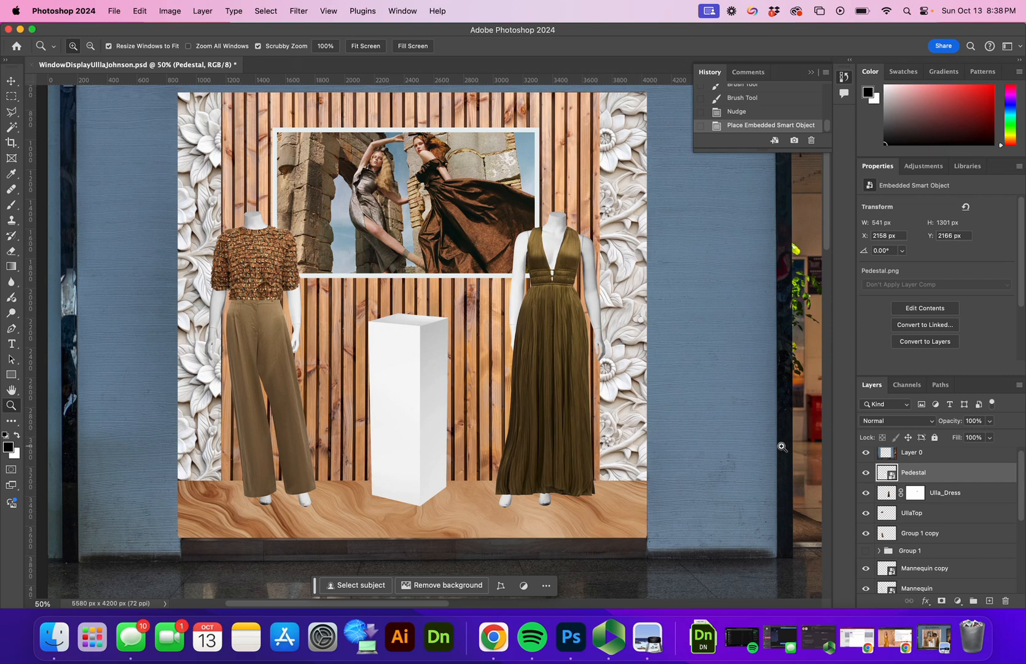
Step: Alt-drag a copy of the pedestal to its right, then shorten it and move it forward
key(v)
drag(422, 455, 475, 448)
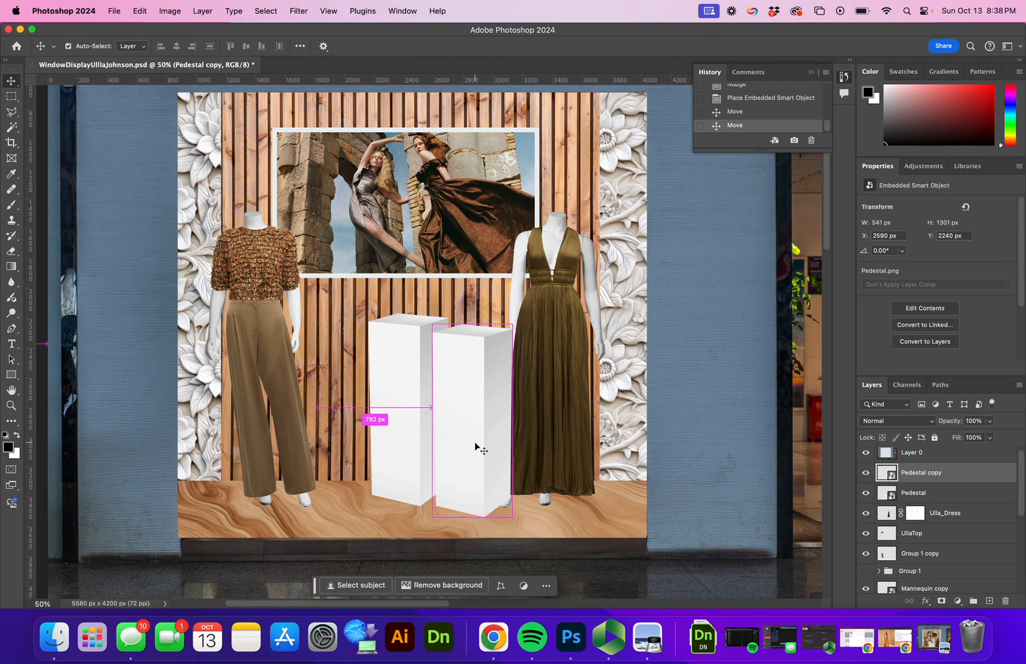
key(super+t)
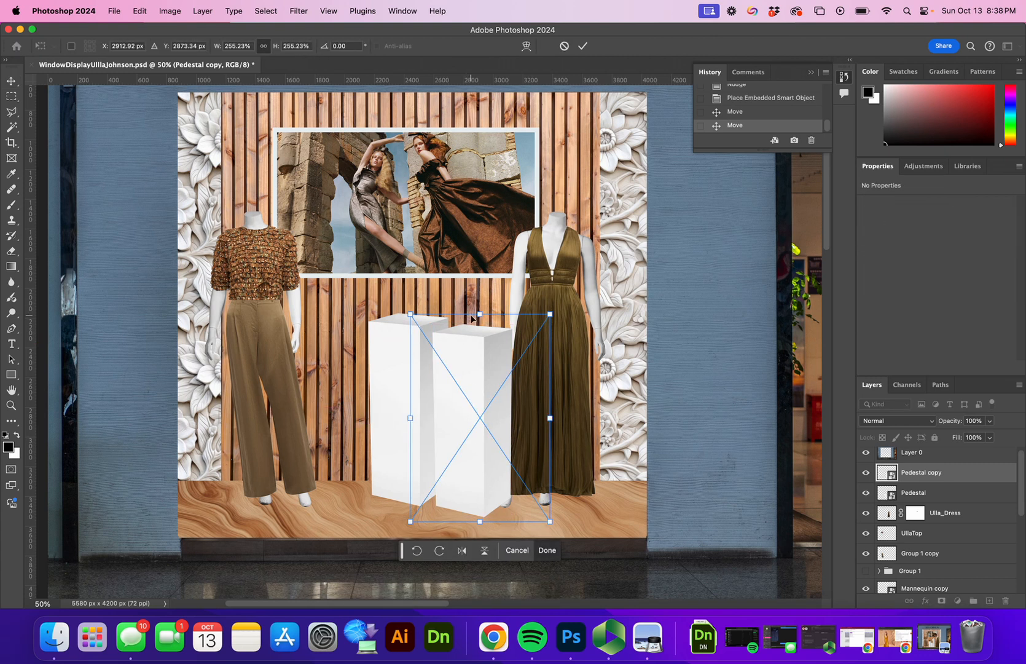
drag(483, 314, 478, 350)
drag(473, 422, 464, 432)
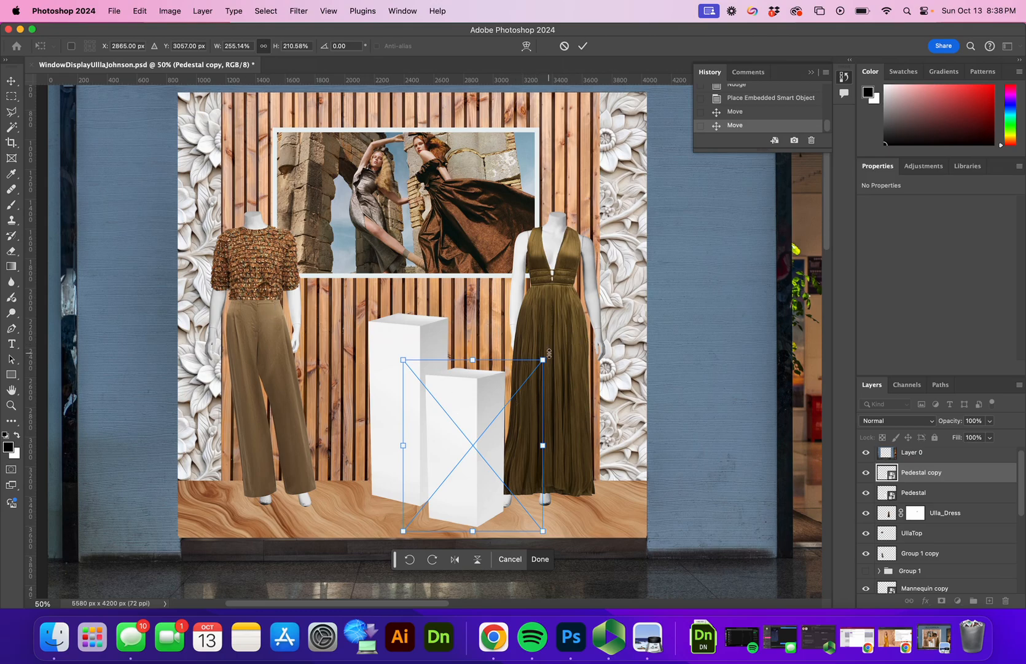
click(951, 531)
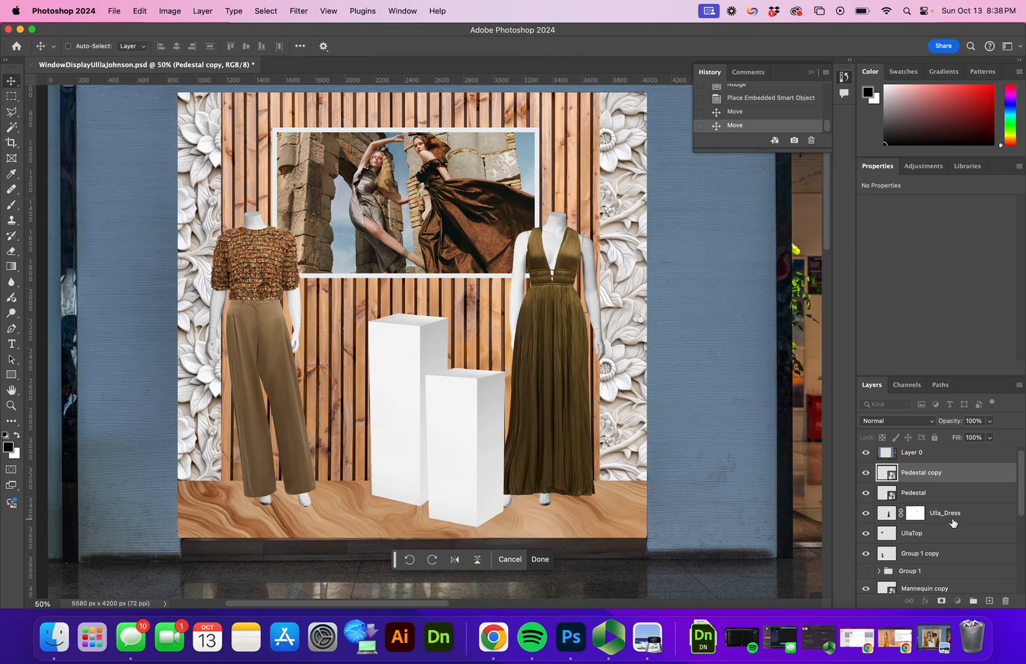
Step: Group Ulla_Dress with Mannequin copy as 'Dress' and shift it slightly right
click(942, 510)
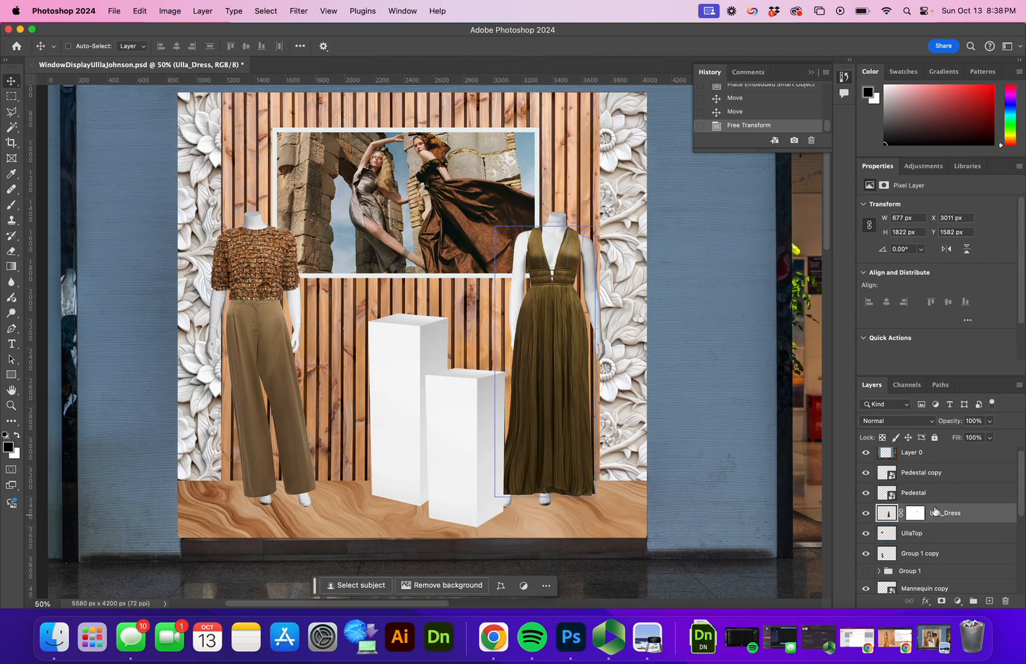
scroll(919, 466, down, 1)
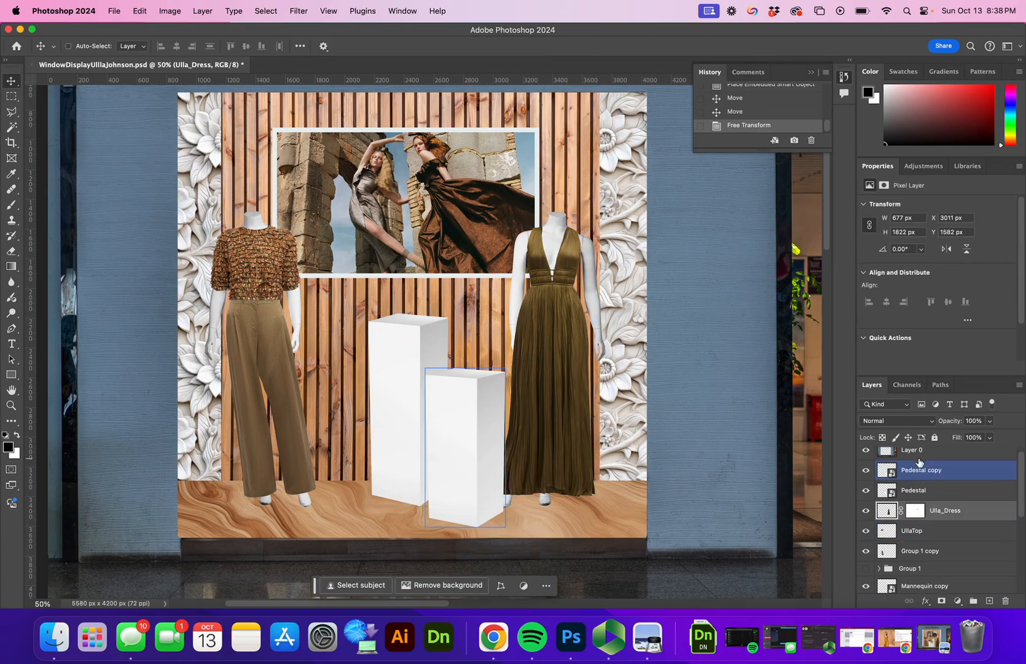
click(866, 587)
click(866, 586)
drag(938, 587, 949, 527)
click(956, 513)
super+click(952, 531)
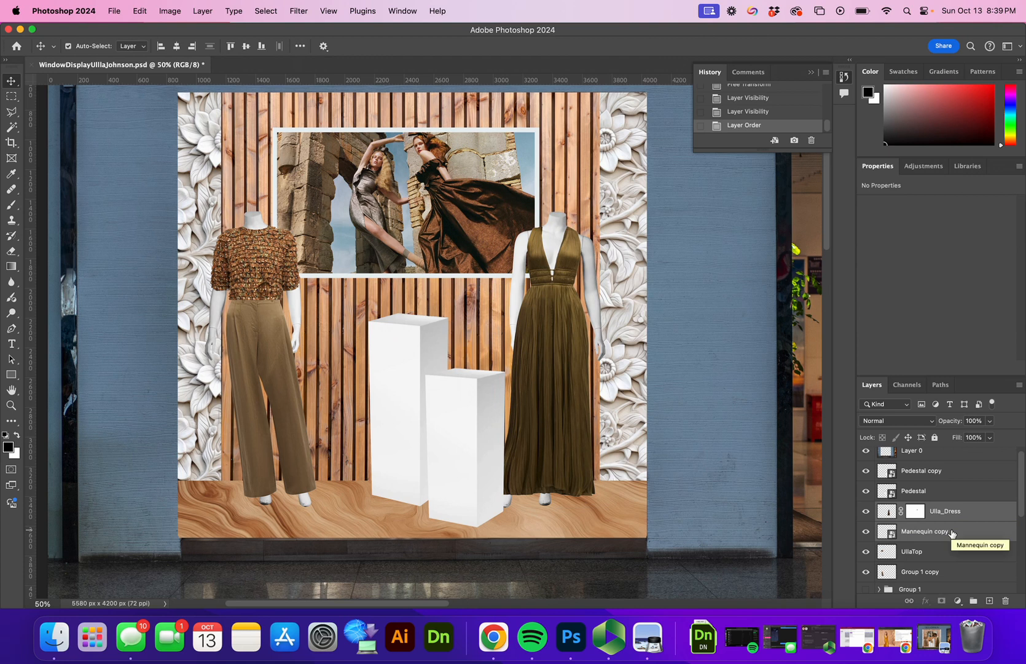
key(super+g)
click(914, 510)
text(Dress)
key(Return)
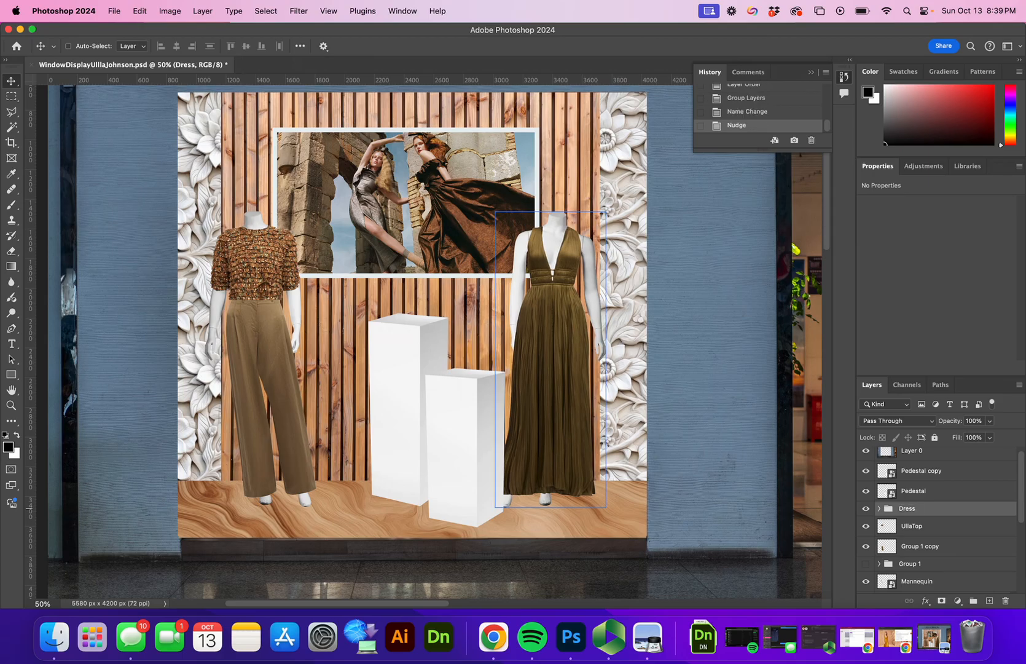
drag(564, 434, 584, 433)
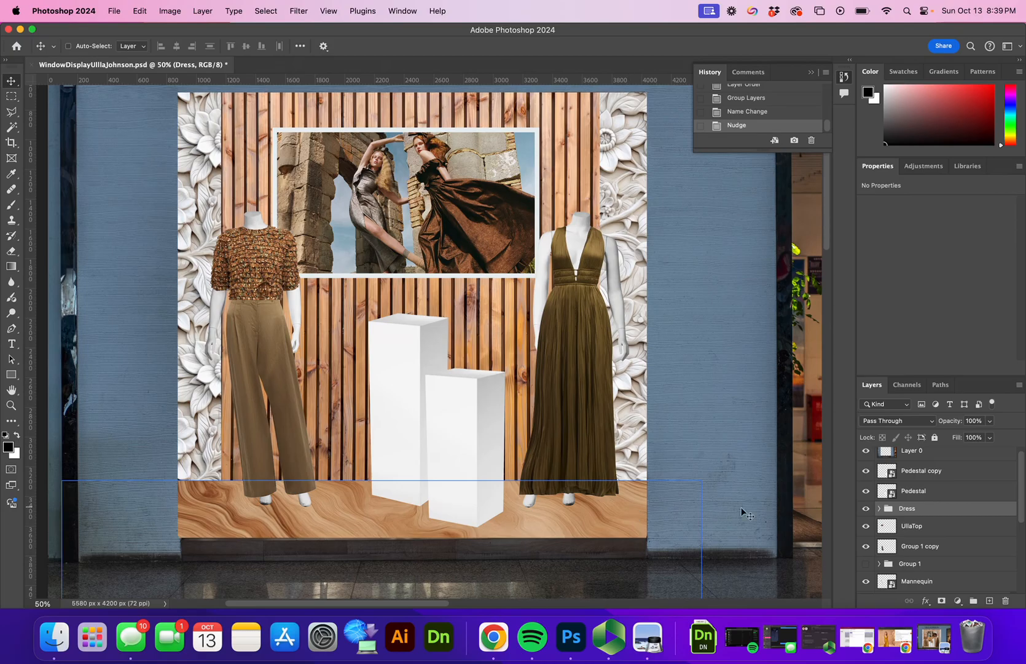
Step: Group UllaTop, Group 1 copy and Mannequin as 'Outfit 1'
click(919, 527)
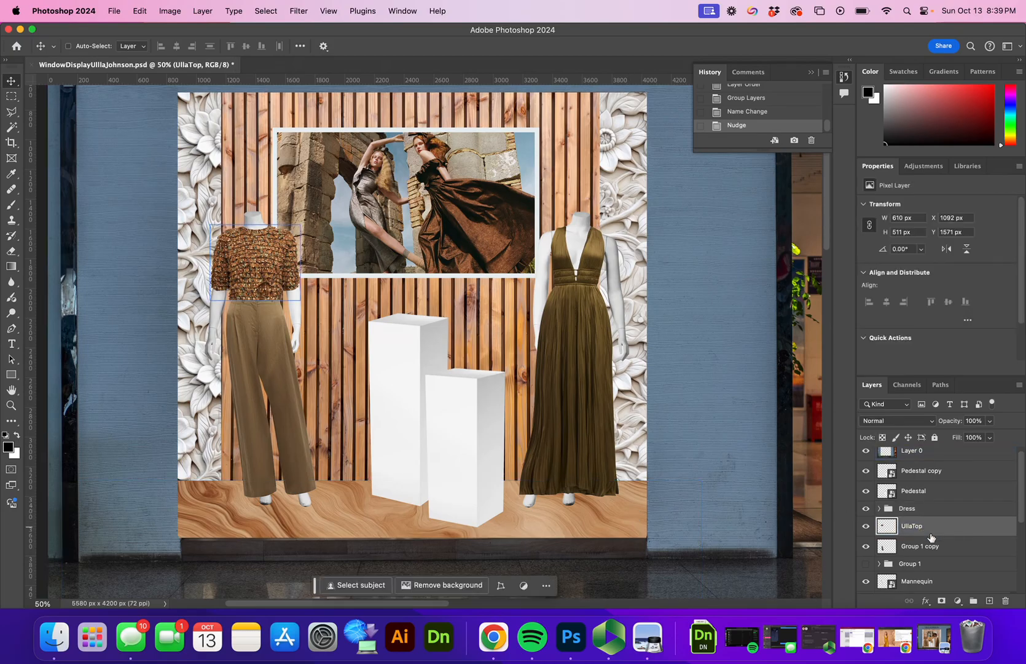
super+click(916, 546)
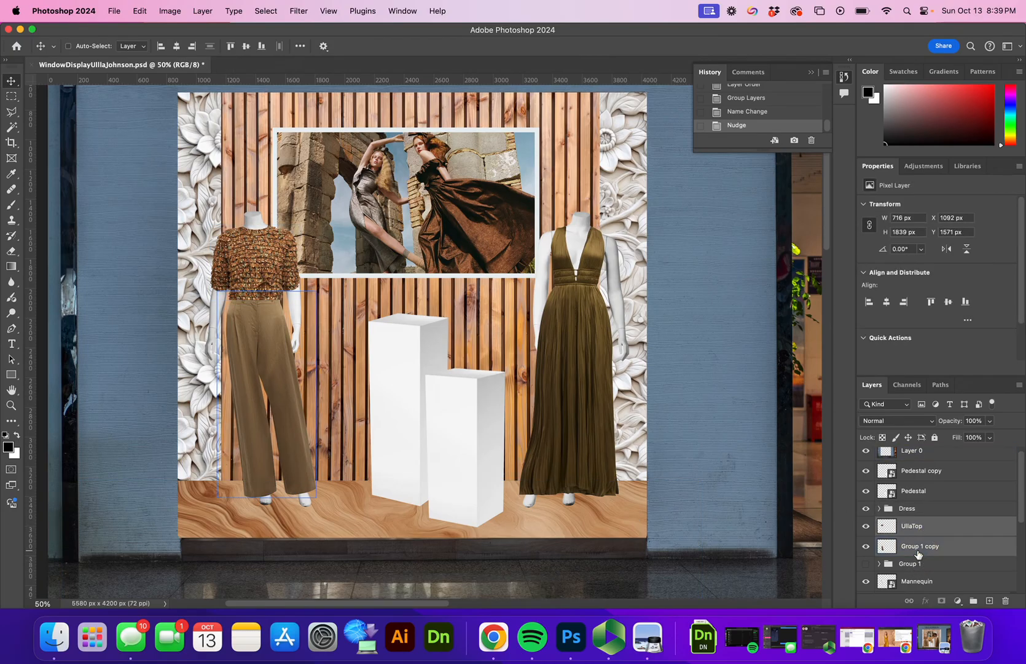
super+click(913, 582)
key(super+g)
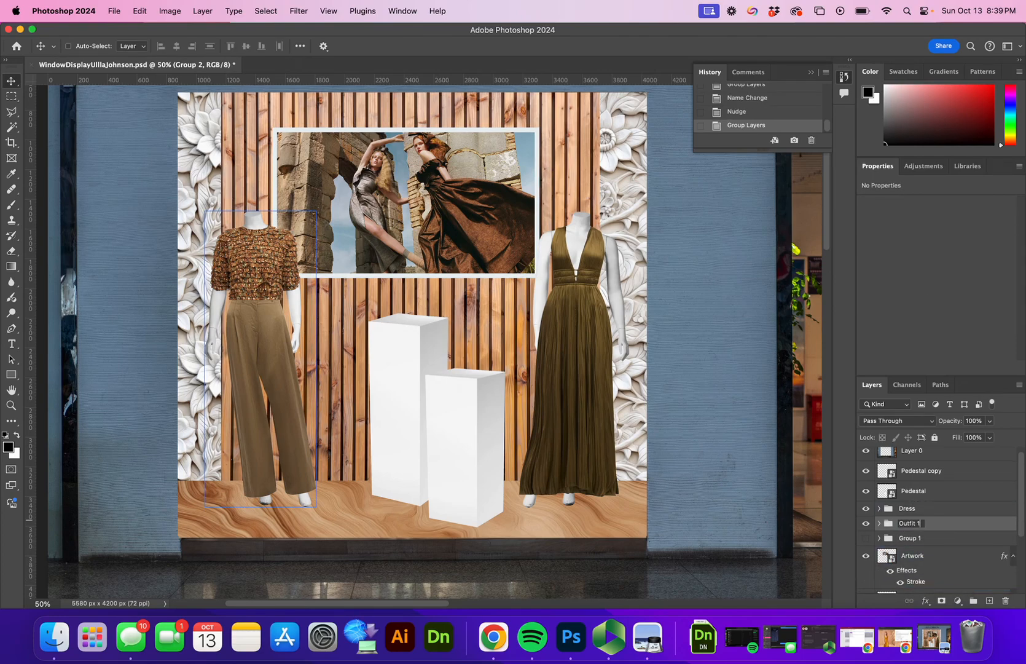
key(Return)
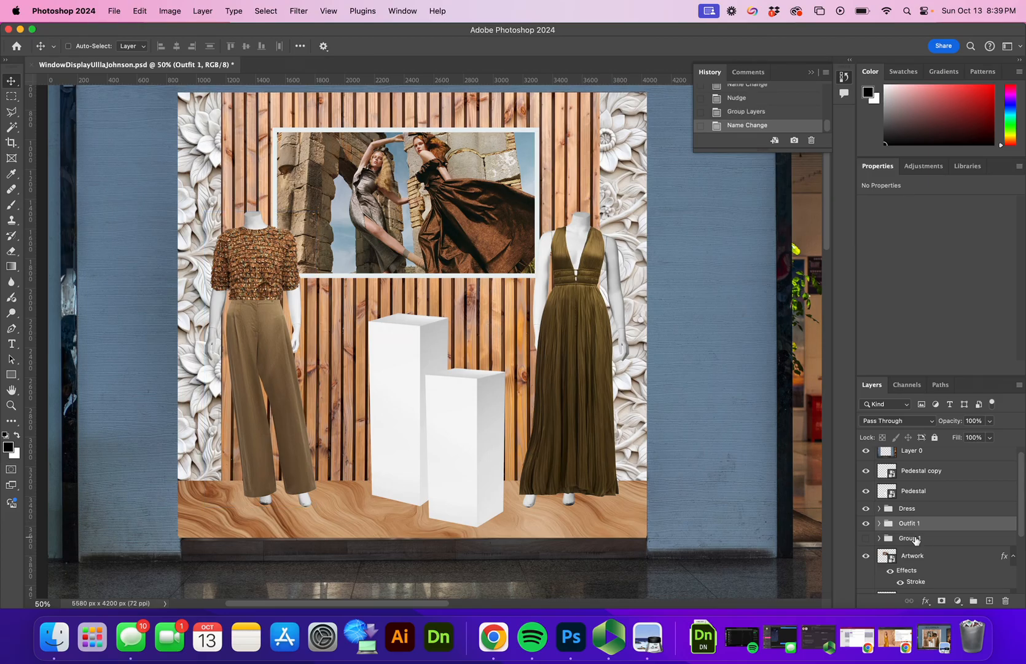
Step: Delete the hidden Group 1 and move Outfit 1 slightly left
click(922, 541)
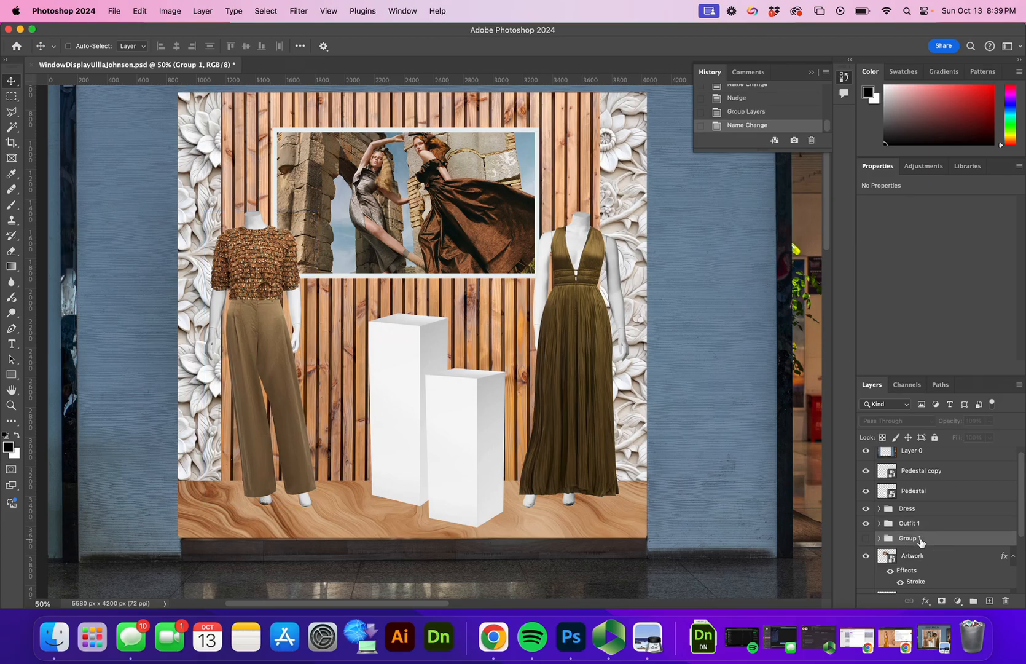
key(Delete)
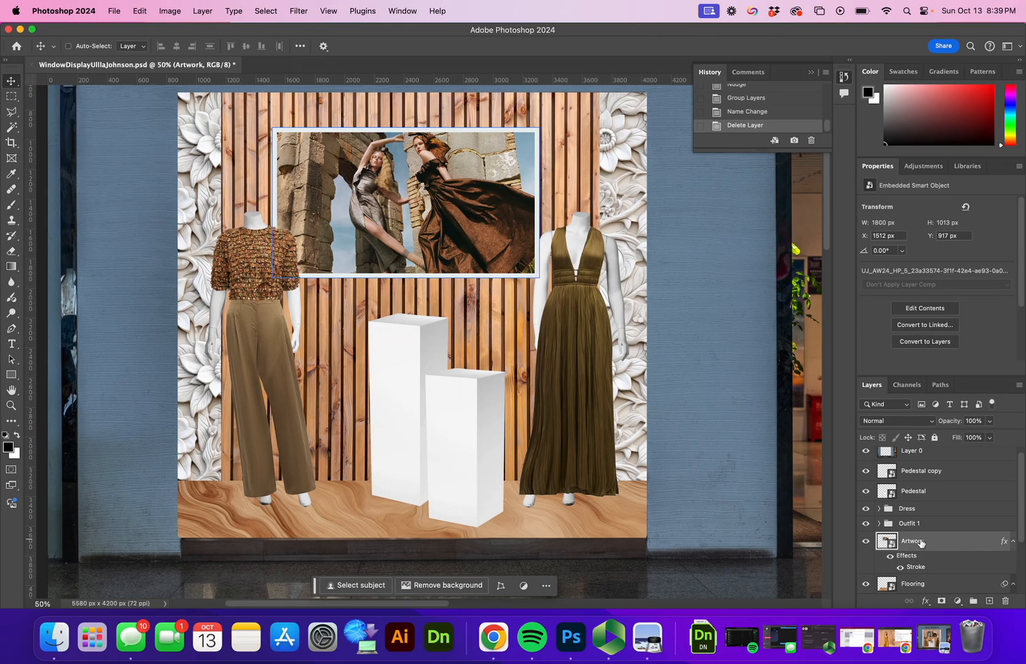
click(917, 524)
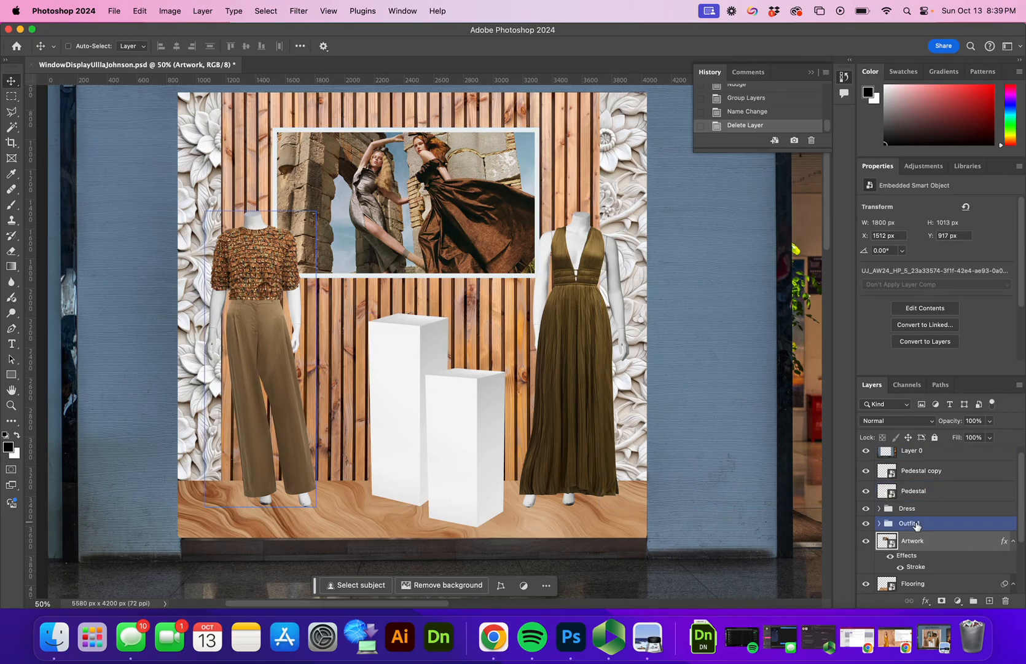
drag(254, 422, 247, 423)
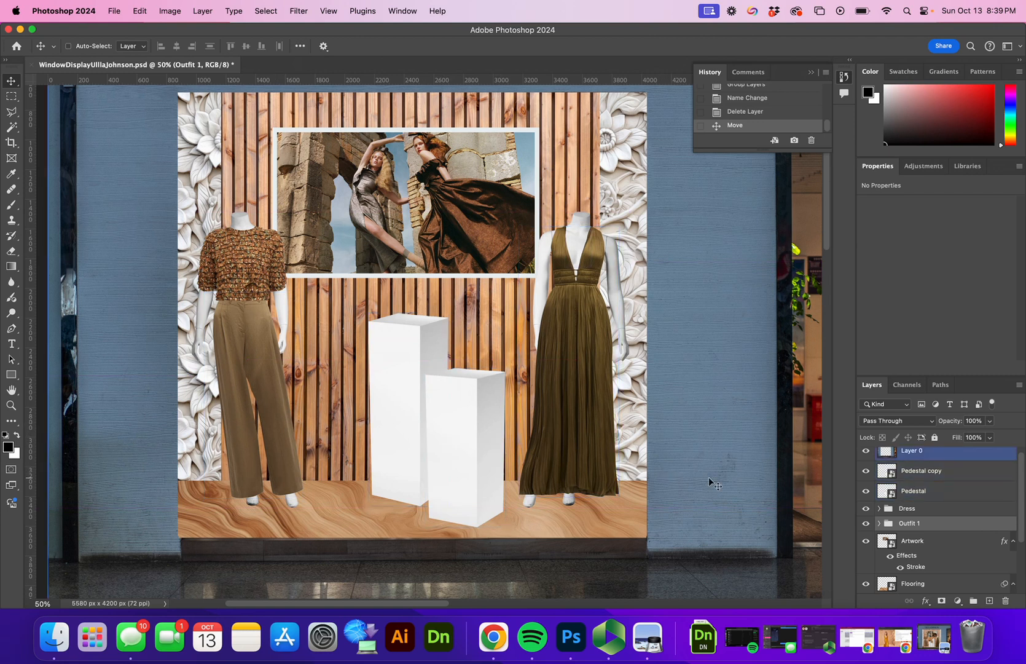
Step: Shrink the Pedestal and Pedestal copy layers slightly and reposition them
click(931, 471)
shift+click(931, 490)
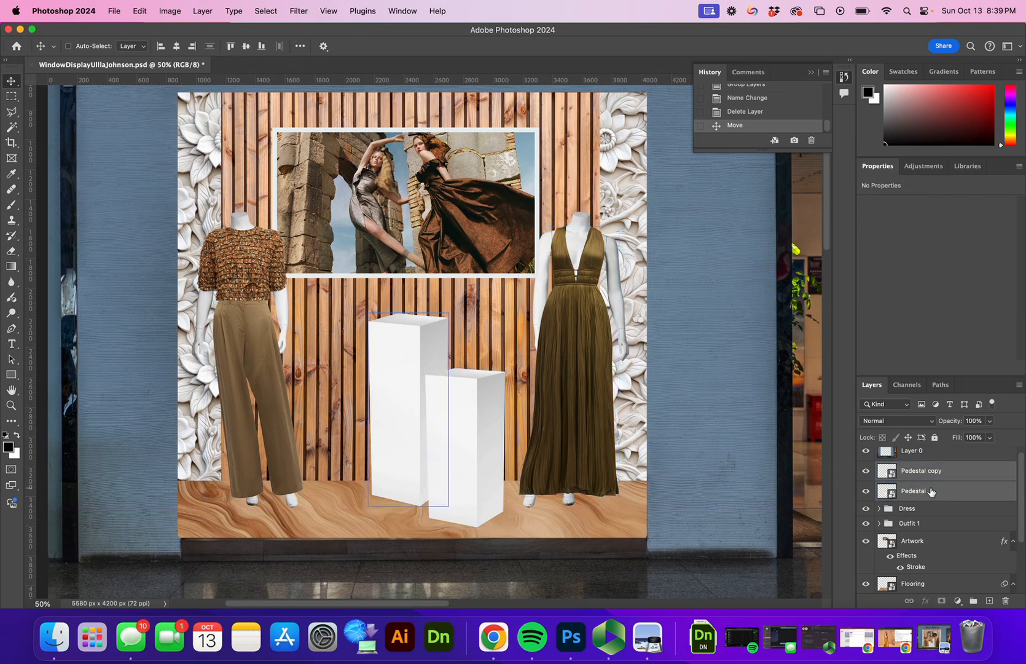
key(super+t)
drag(367, 311, 408, 357)
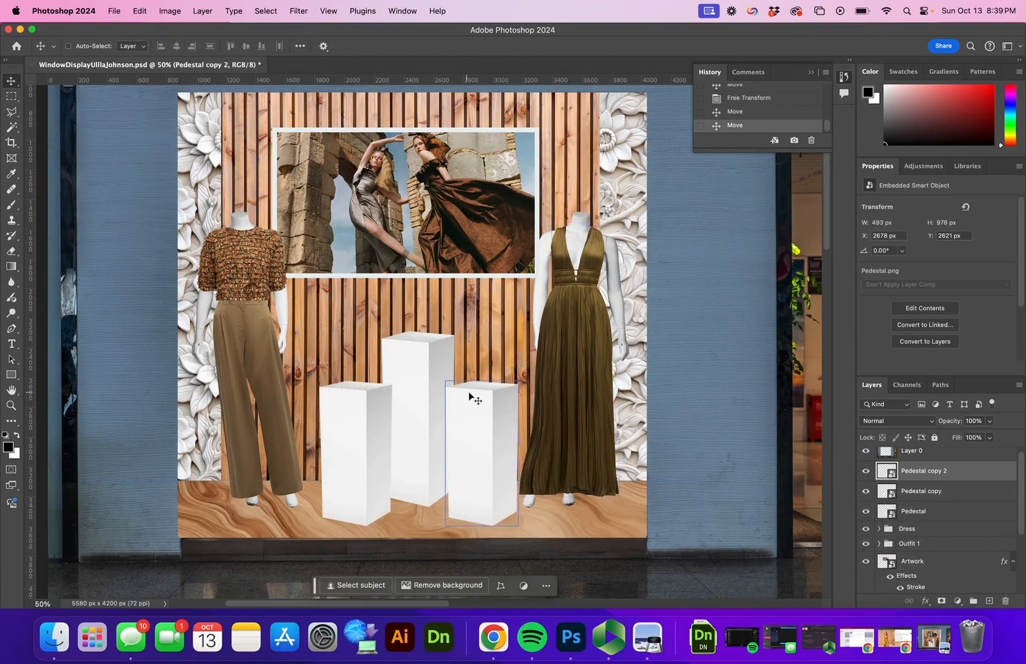
Step: Add Pedestal copy 2, stack it above Pedestal, and arrange the middle and right pedestals
drag(938, 489, 926, 521)
mouse_move(411, 405)
mouse_down()
mouse_move(395, 395)
mouse_move(409, 408)
mouse_up()
drag(506, 440, 492, 440)
drag(922, 511, 921, 485)
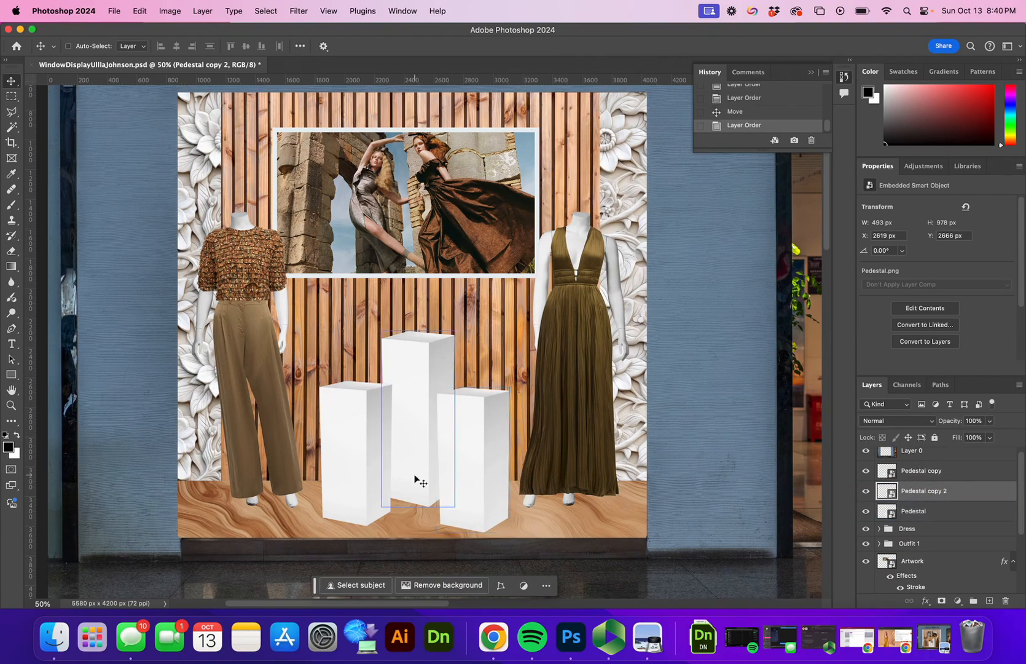
drag(459, 472, 461, 472)
drag(460, 472, 467, 471)
drag(346, 466, 349, 438)
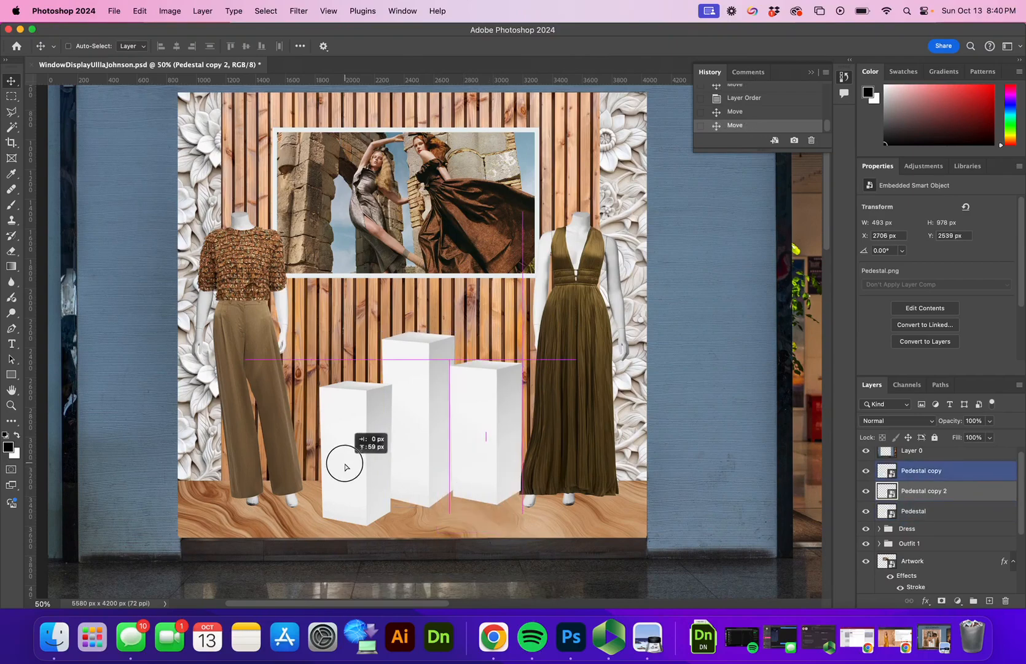
Step: Make the left pedestal taller, set it on the floor, and nudge it right
click(910, 472)
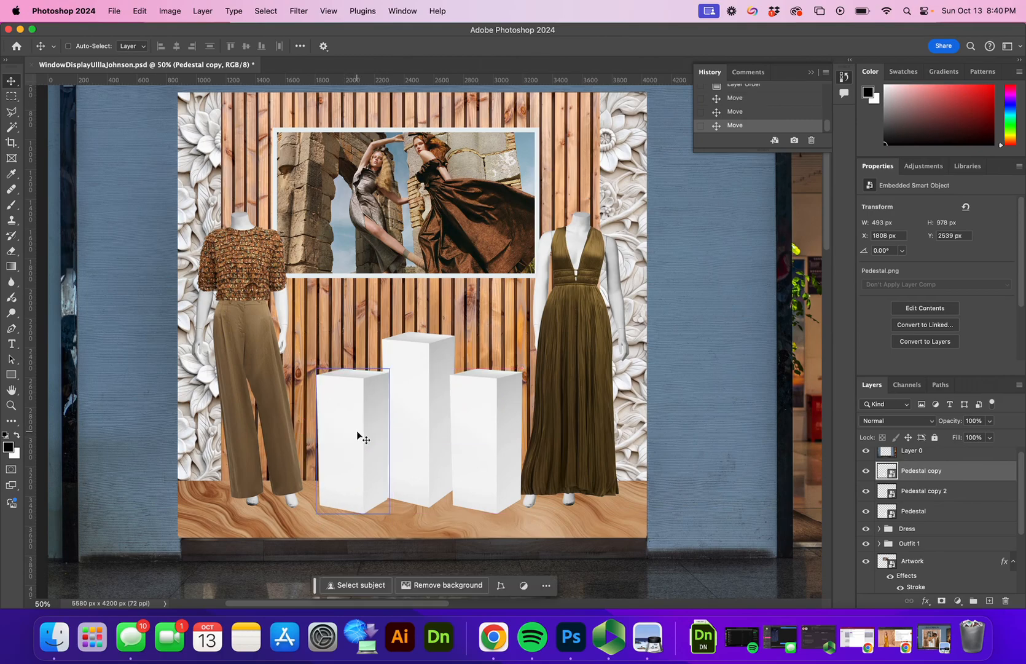
key(cmd+t)
drag(361, 366, 361, 346)
drag(365, 400, 366, 406)
key(Return)
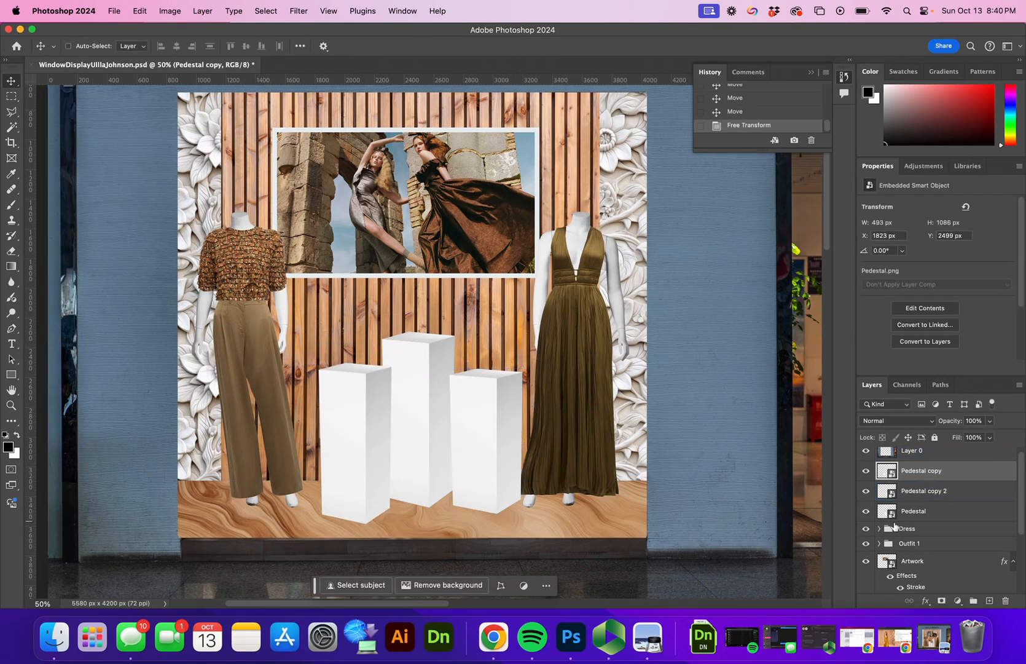
super+click(491, 443)
mouse_move(491, 443)
mouse_down()
mouse_move(481, 420)
mouse_move(475, 437)
mouse_up()
Step: Shift all three pedestals slightly left together
click(931, 510)
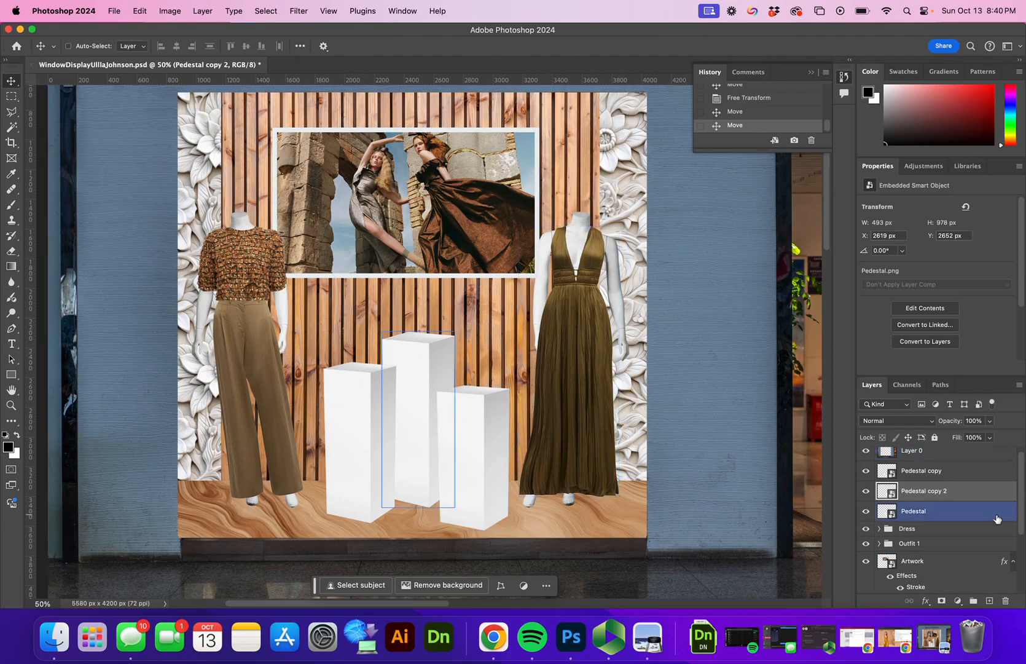
click(964, 517)
shift+click(959, 471)
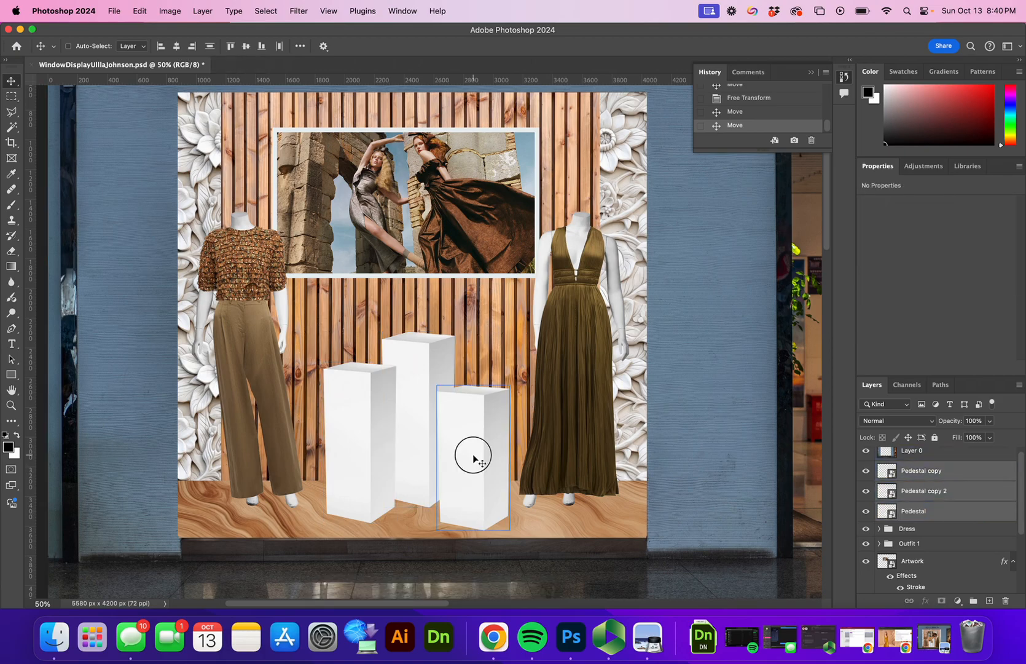
drag(472, 458, 468, 458)
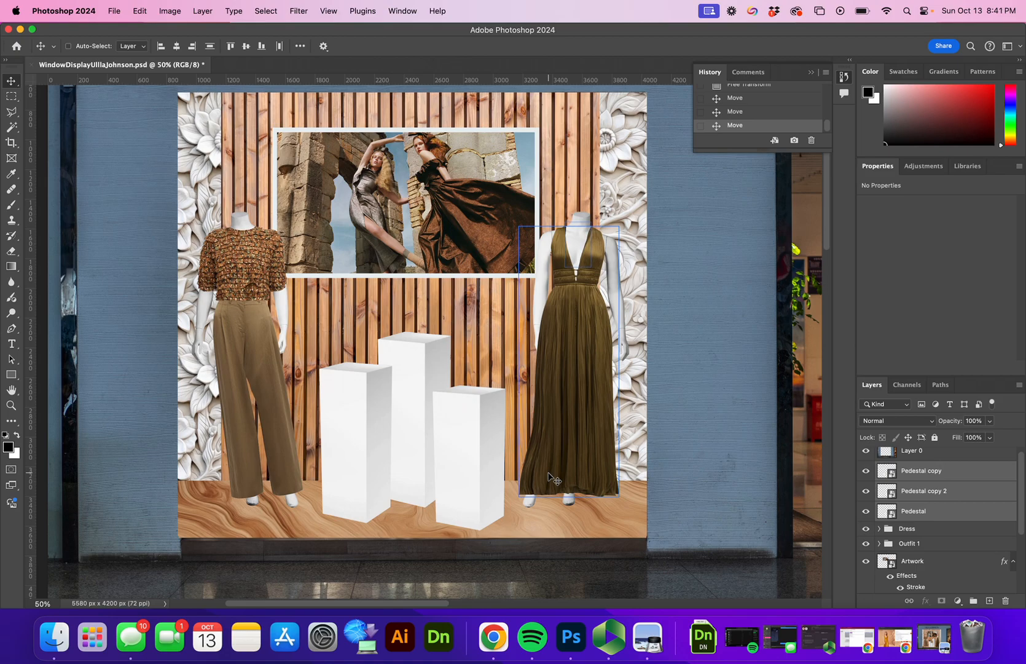
click(114, 11)
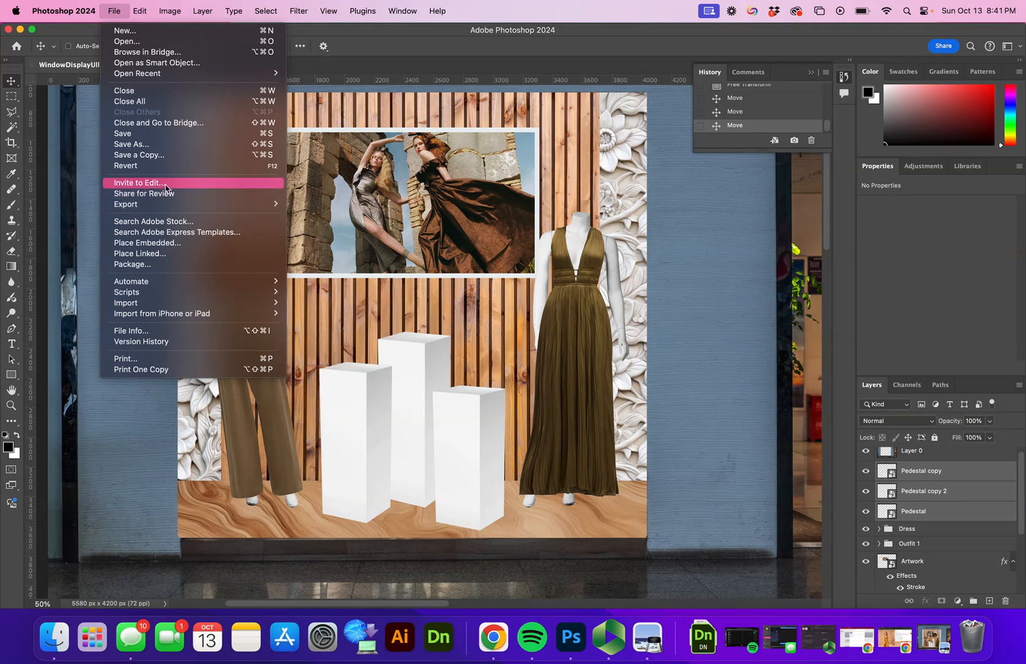
Step: Place Bag2.png embedded, shrunk to about 58%, on the middle pedestal
click(157, 243)
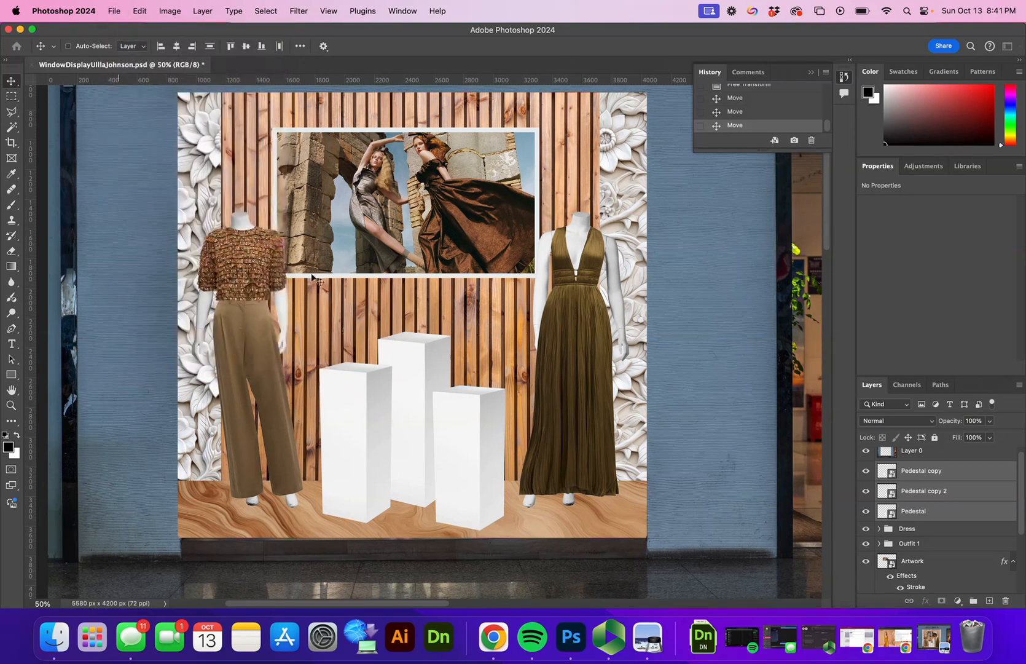
click(669, 219)
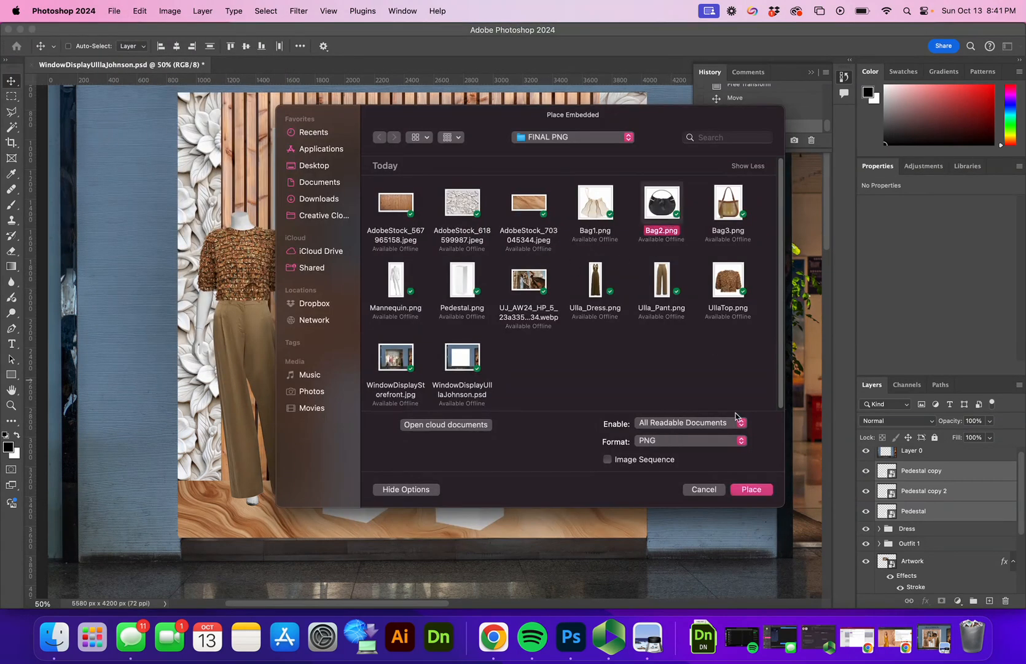
click(752, 489)
mouse_move(406, 301)
mouse_down()
mouse_move(417, 323)
mouse_move(403, 288)
mouse_up()
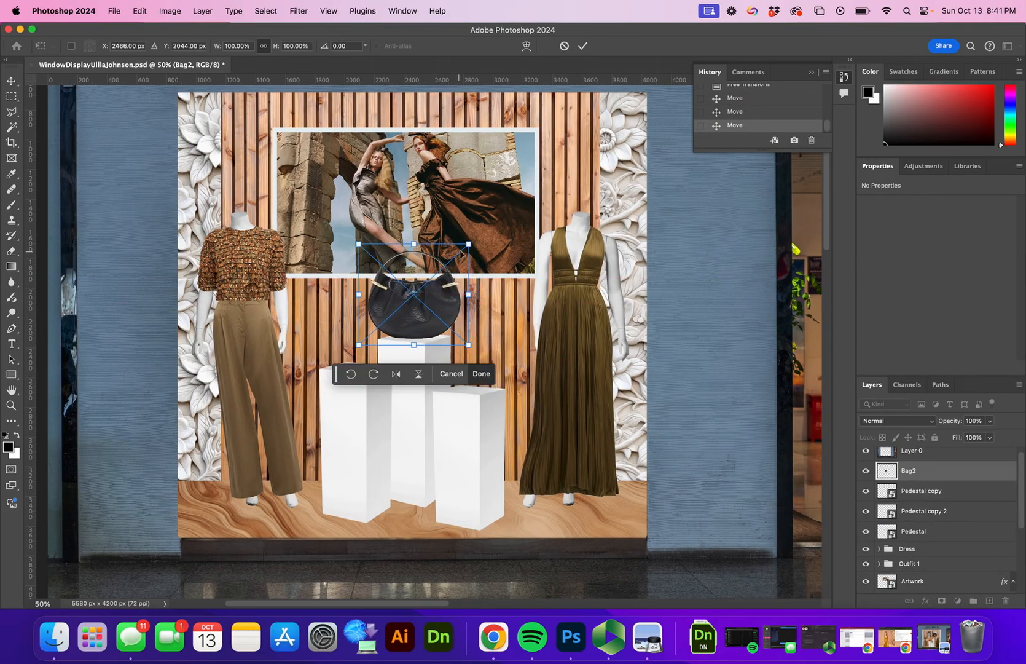
drag(468, 243, 439, 311)
click(589, 46)
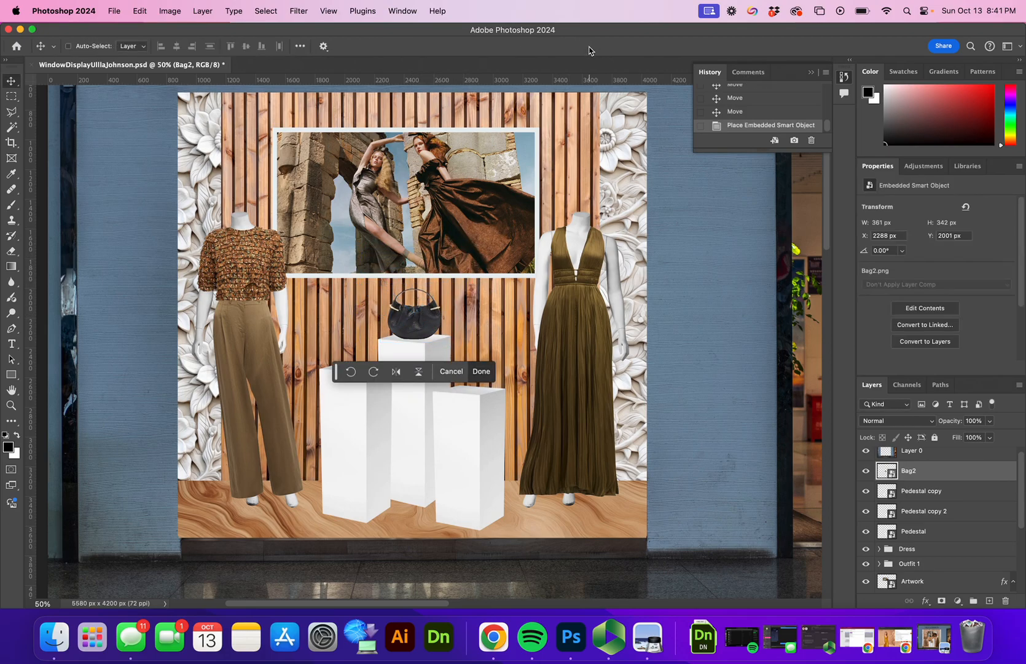
Step: Place Bag1.png embedded and shrink it onto the left pedestal
click(113, 11)
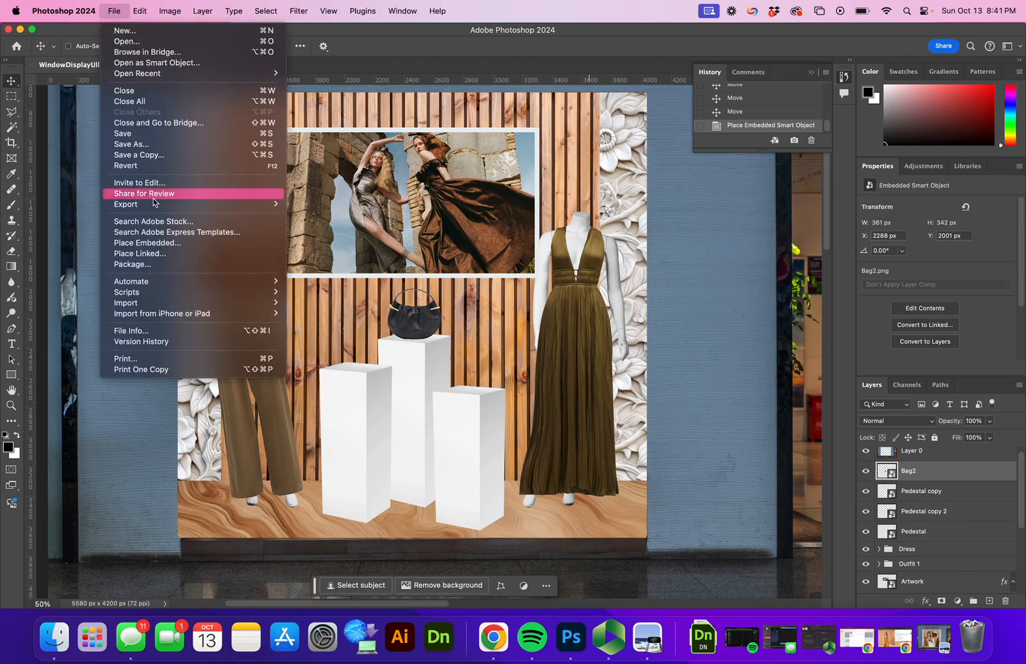
click(160, 246)
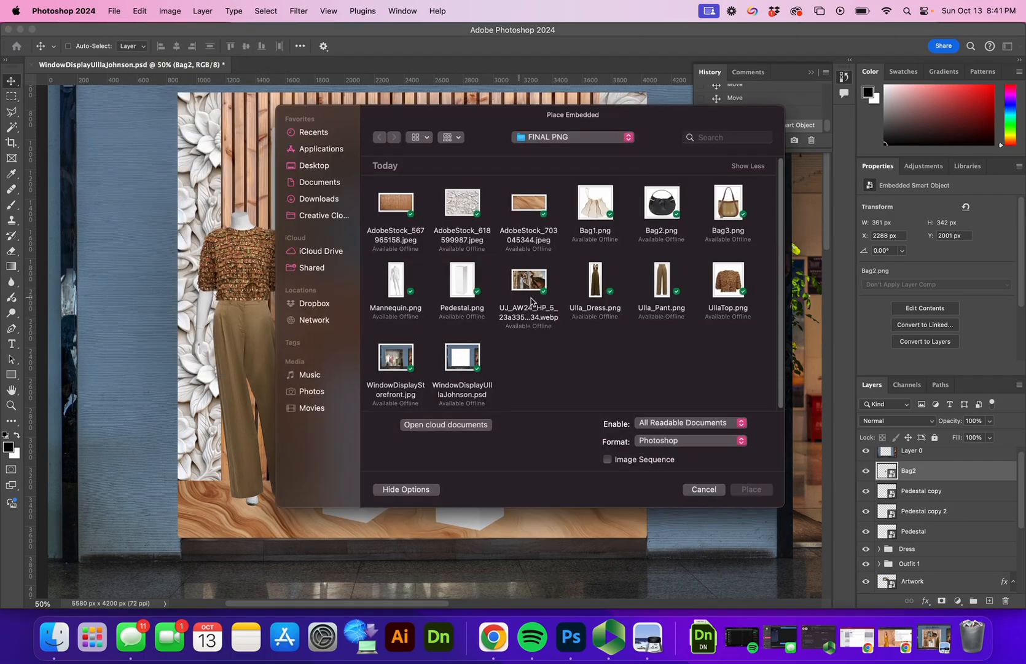
click(600, 210)
click(751, 489)
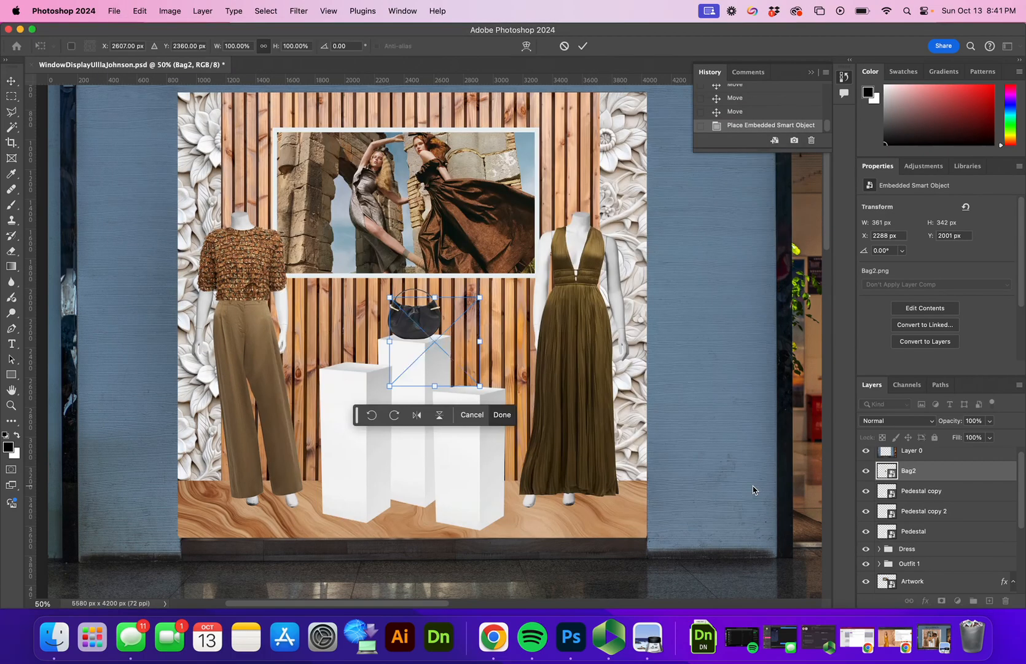
drag(395, 363, 354, 355)
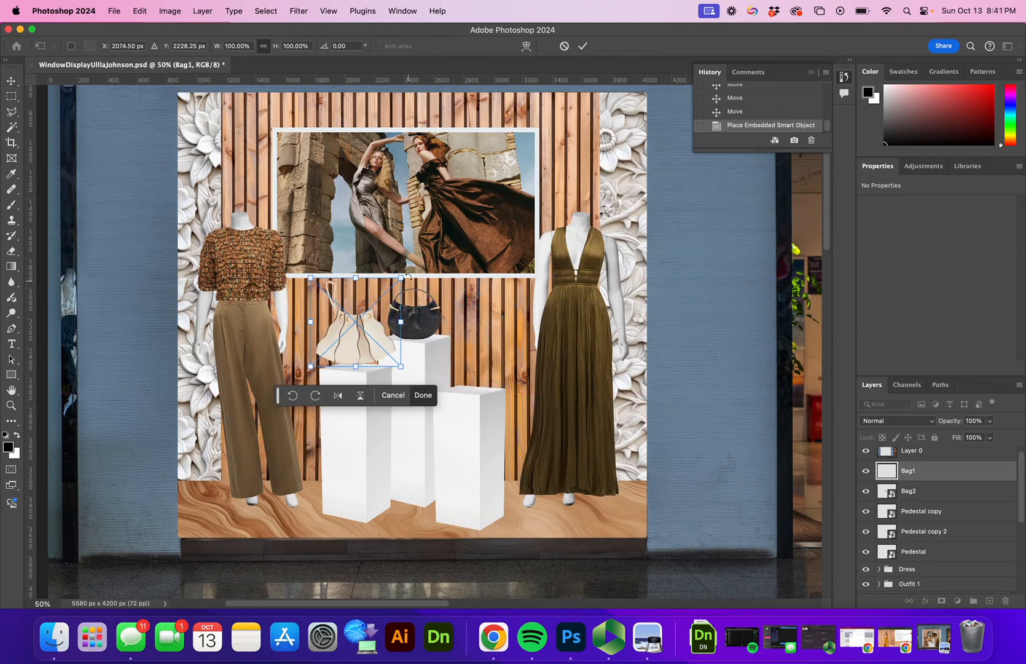
drag(402, 279, 382, 316)
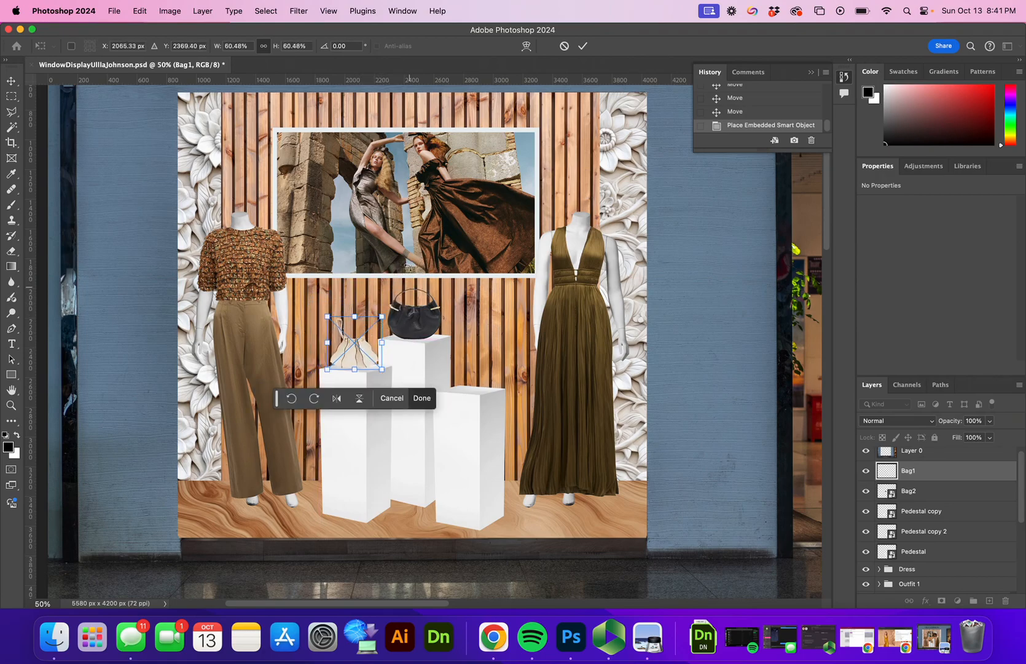
click(581, 47)
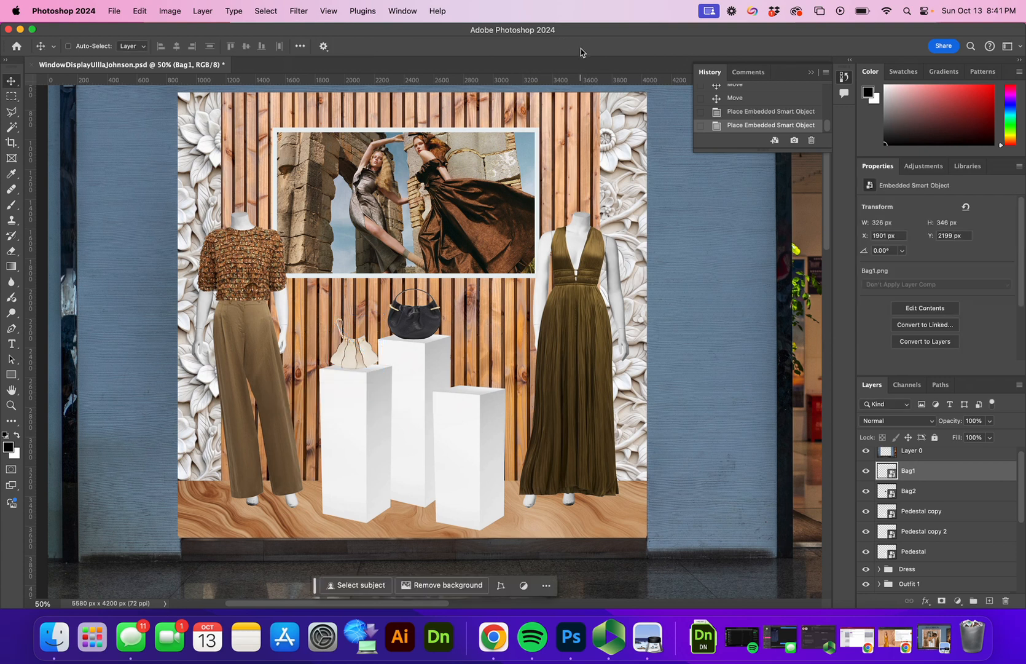
Step: Place Bag3.png embedded at about 72% on the right pedestal
click(114, 11)
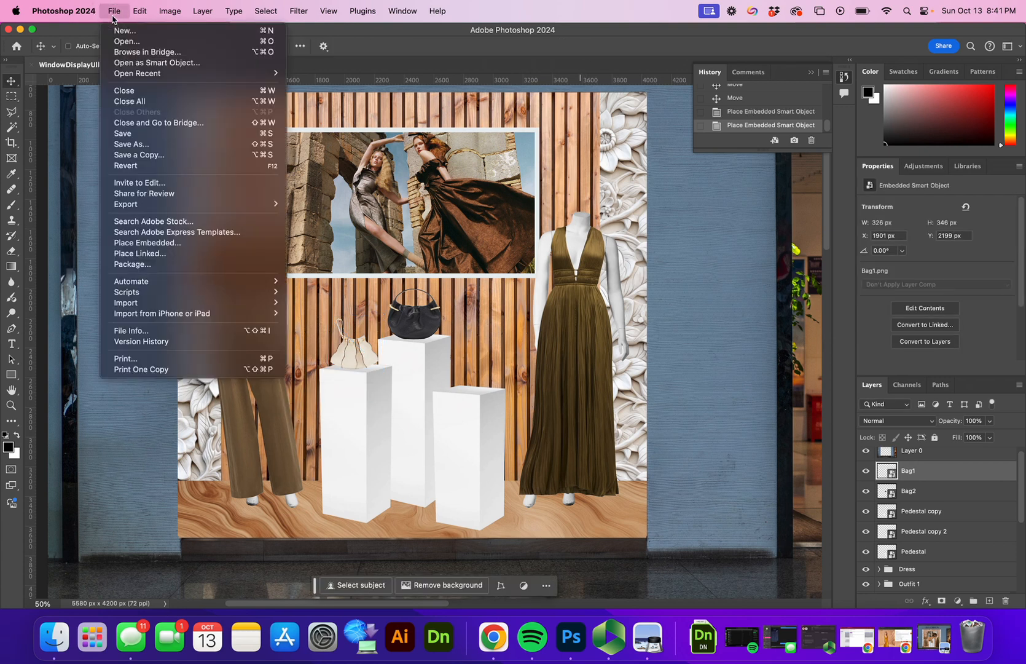
click(172, 242)
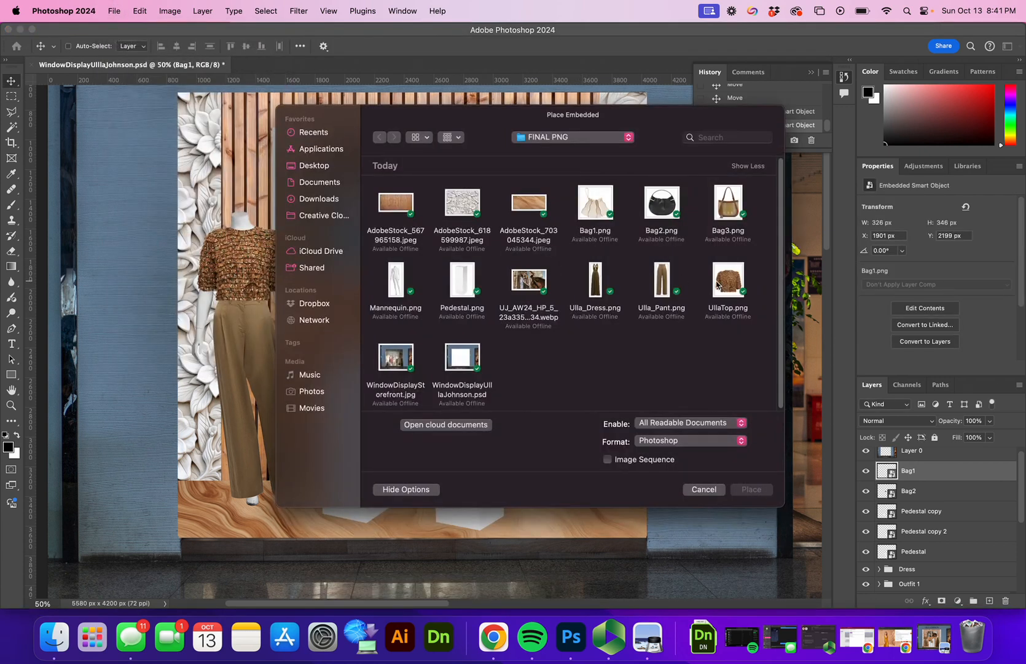
click(731, 209)
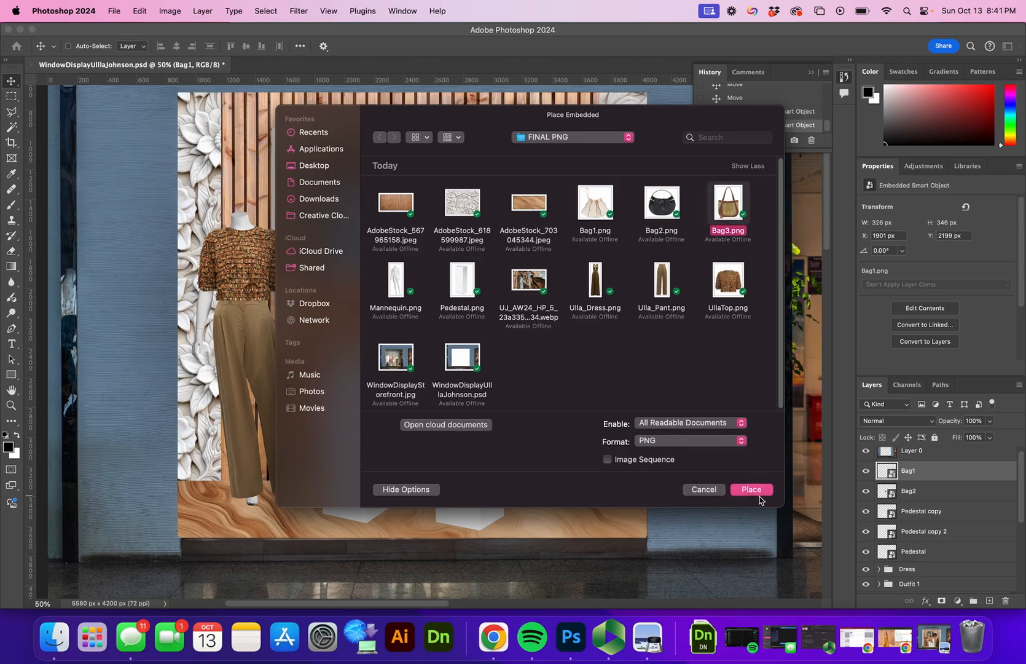
click(752, 490)
drag(428, 383, 474, 363)
drag(538, 248, 525, 284)
drag(483, 331, 475, 337)
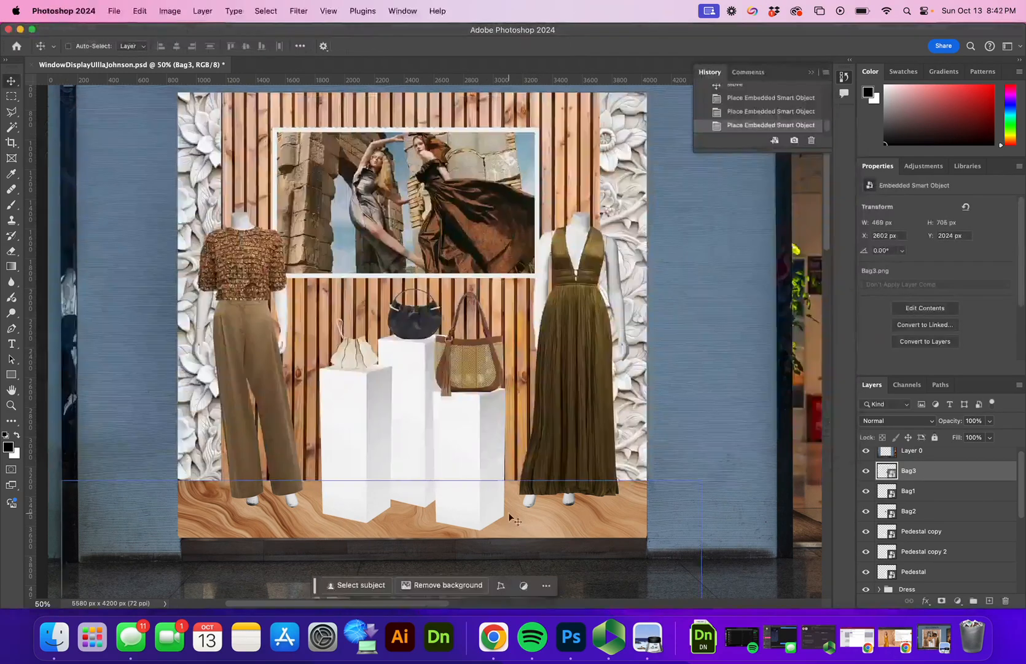
super+click(468, 429)
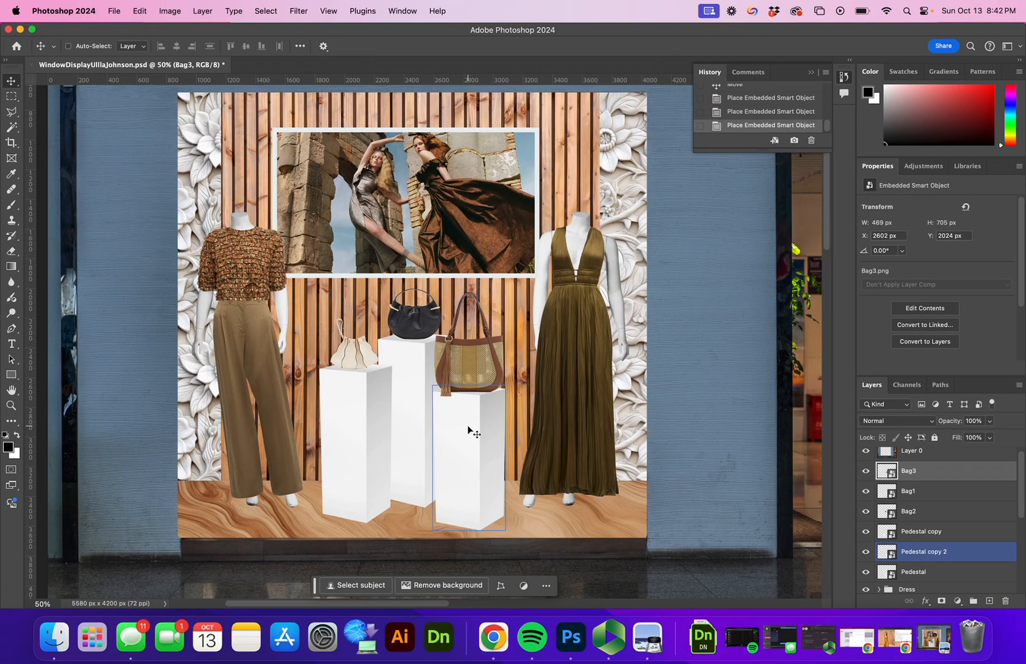
key(super+t)
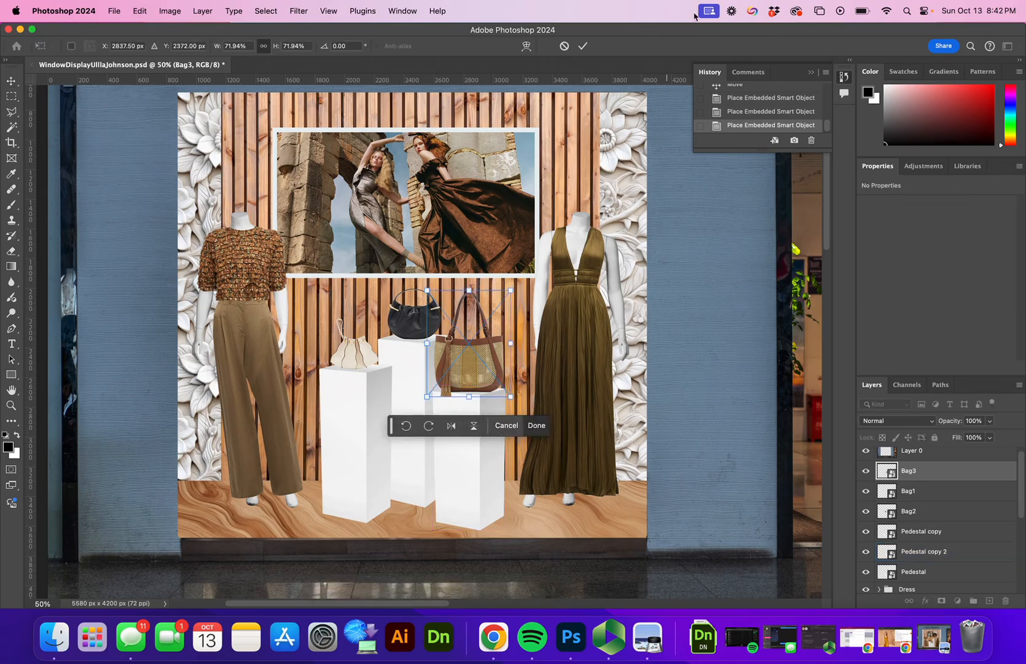
click(583, 46)
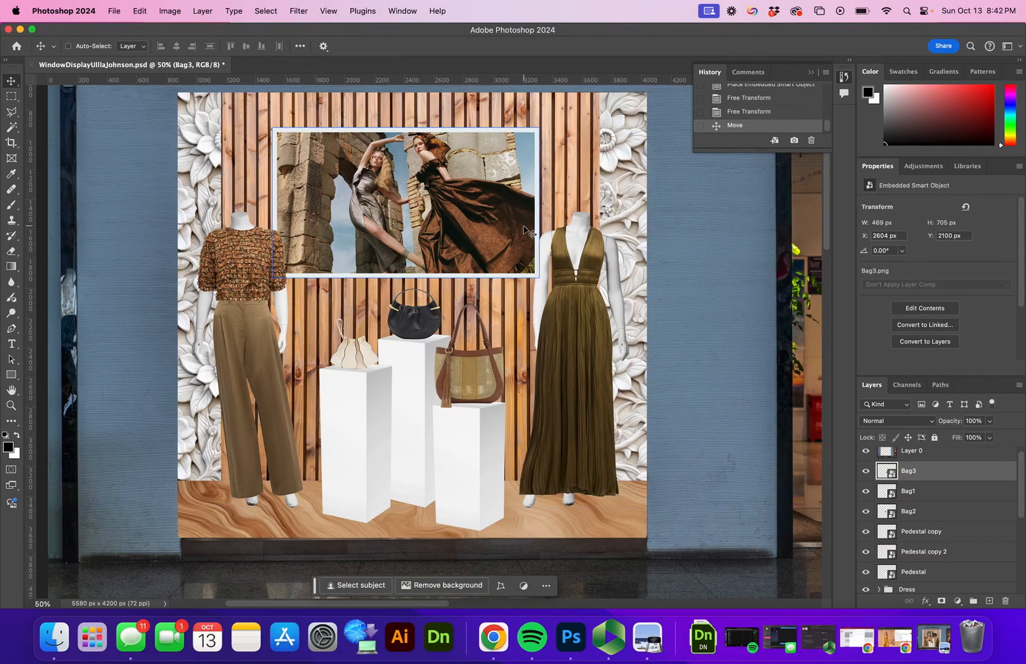
key(z)
drag(554, 245, 534, 261)
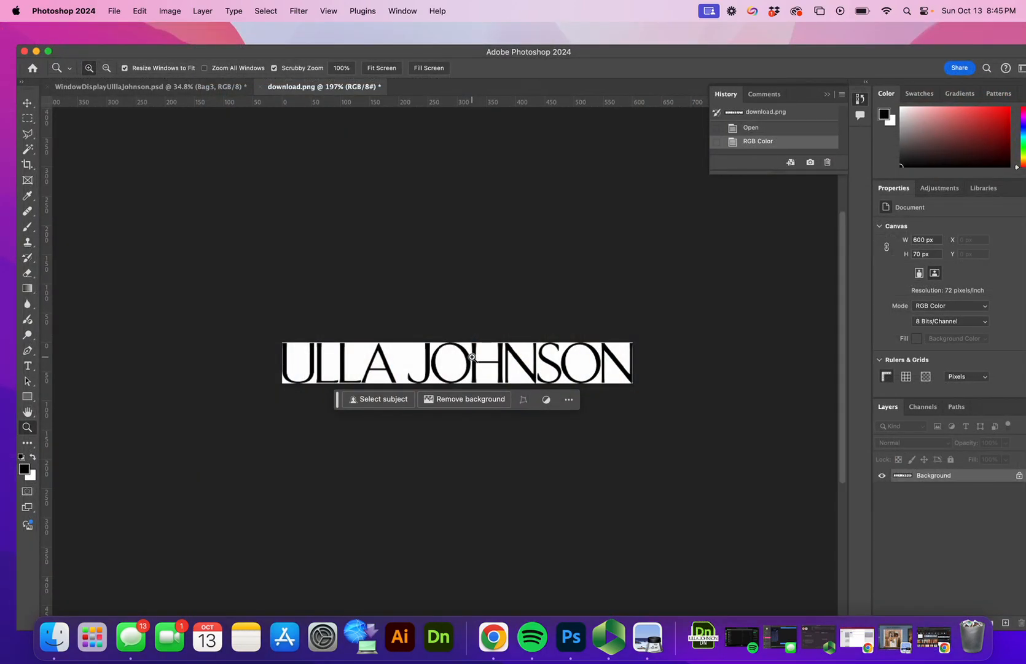
Step: Magic Wand-select the white inside the U, both Ls and the A–J gap
key(w)
click(403, 362)
click(498, 400)
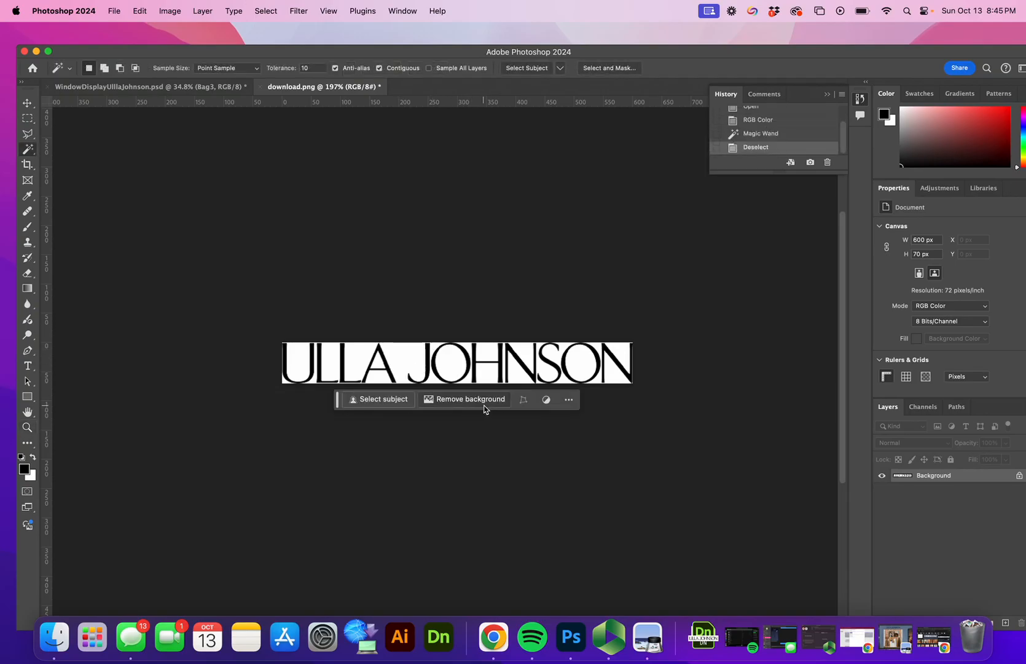
click(465, 406)
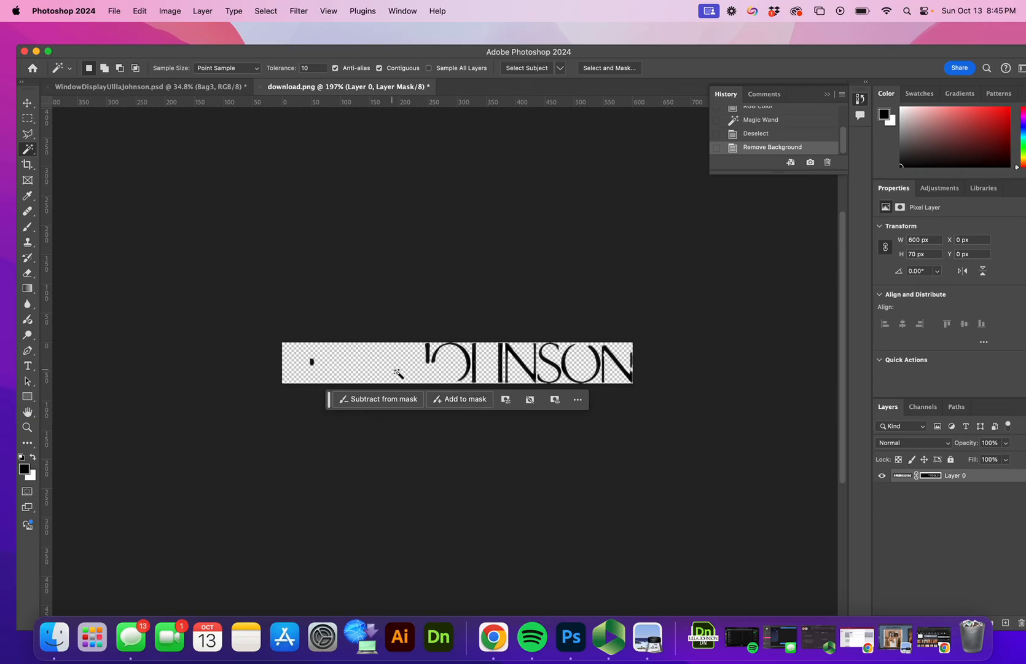
key(super+z)
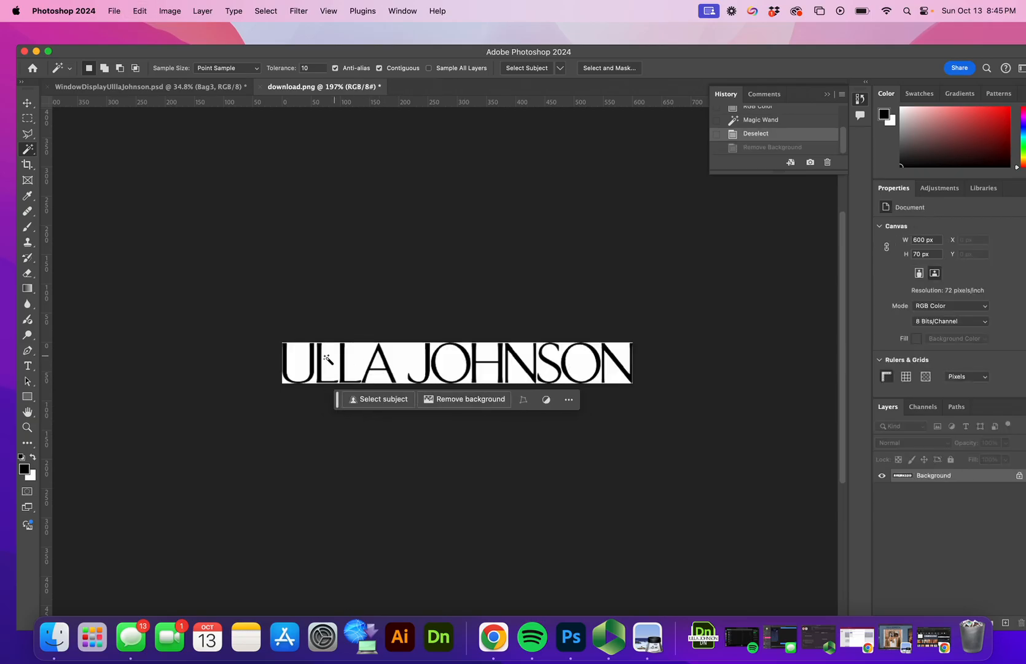
click(305, 365)
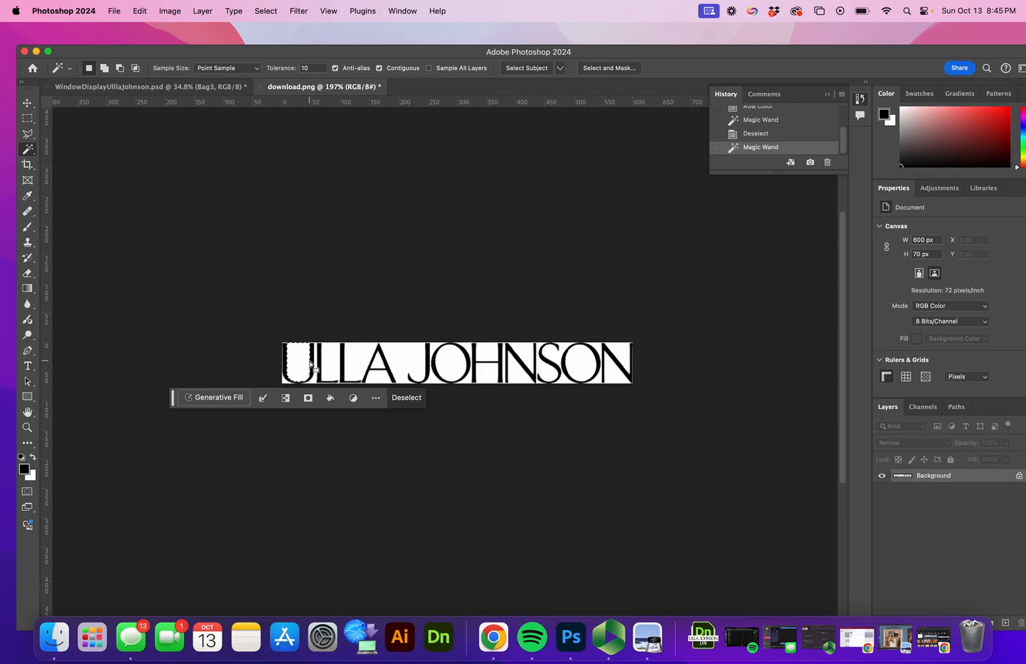
shift+click(334, 364)
shift+click(361, 360)
shift+click(405, 361)
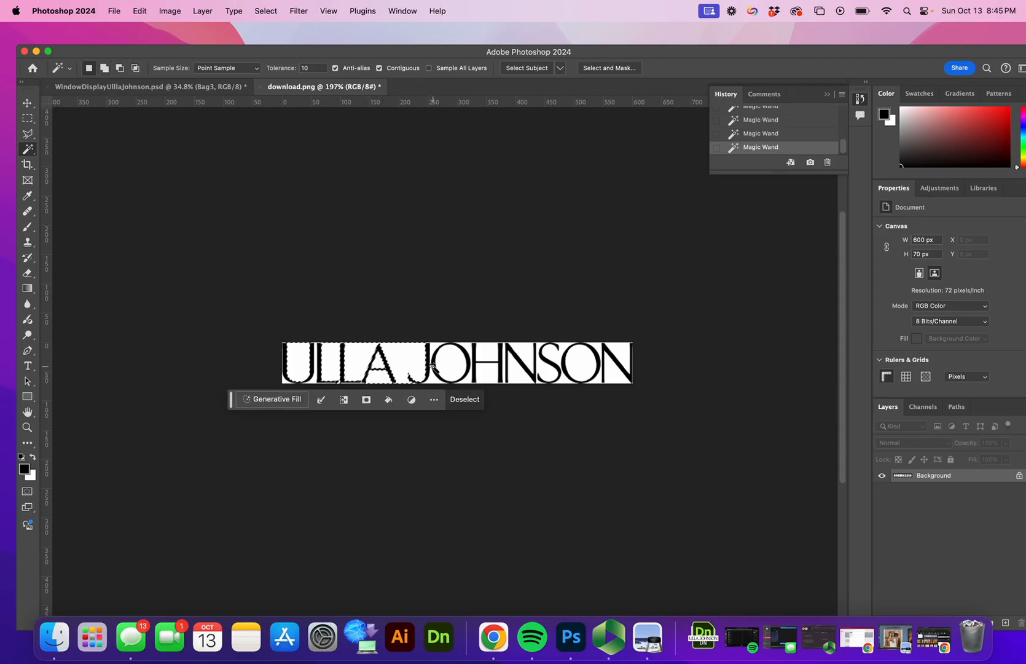
Step: Convert the Background to Layer 0 and delete the selected white areas
key(shift+BackSpace)
click(594, 272)
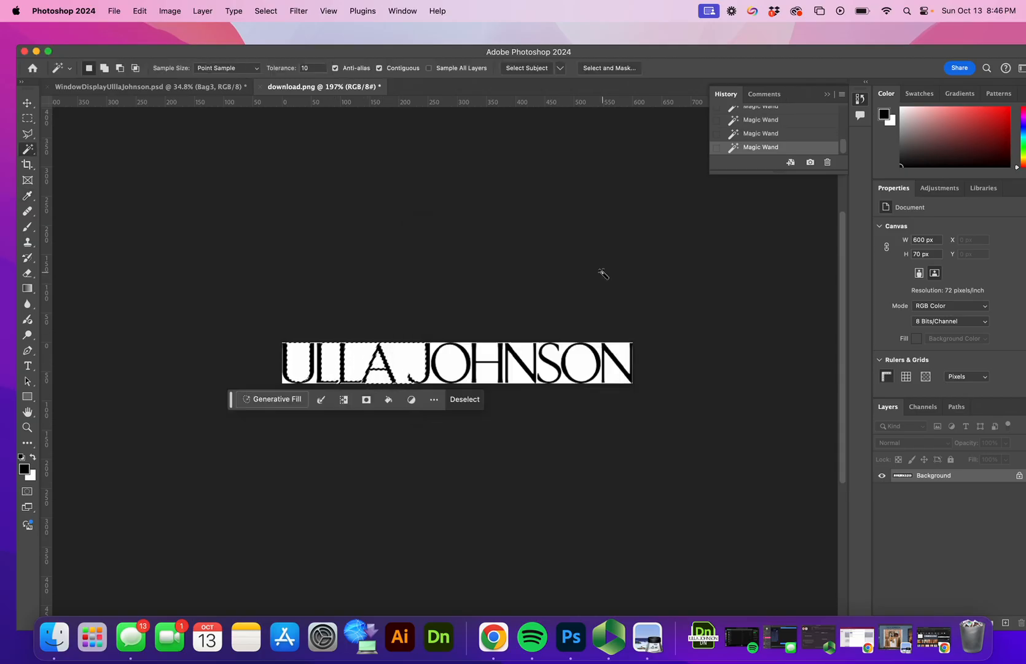
double_click(939, 477)
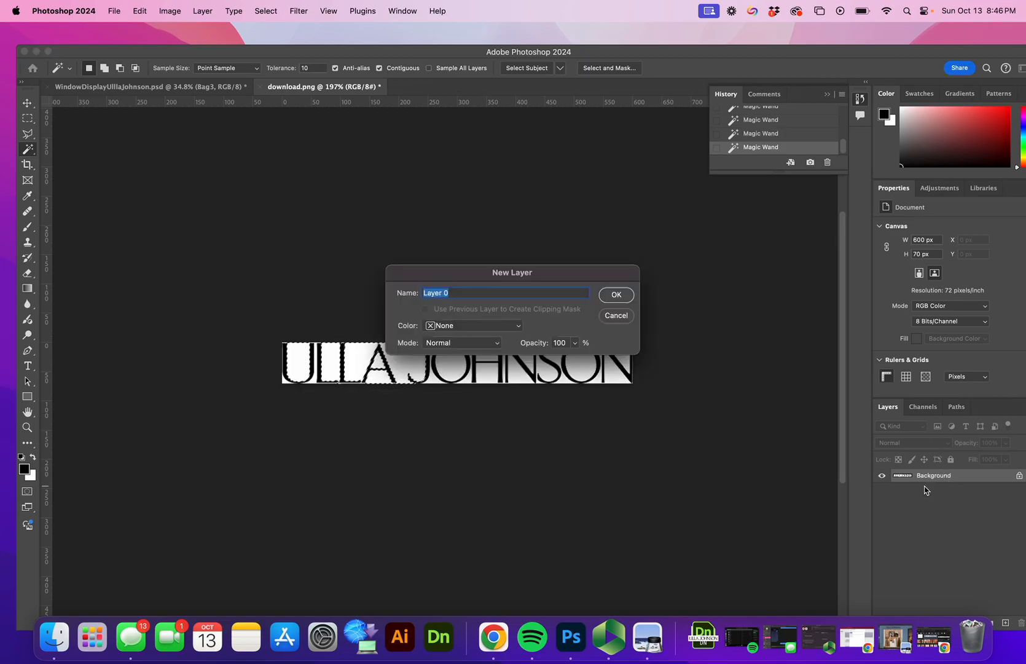
key(Return)
key(BackSpace)
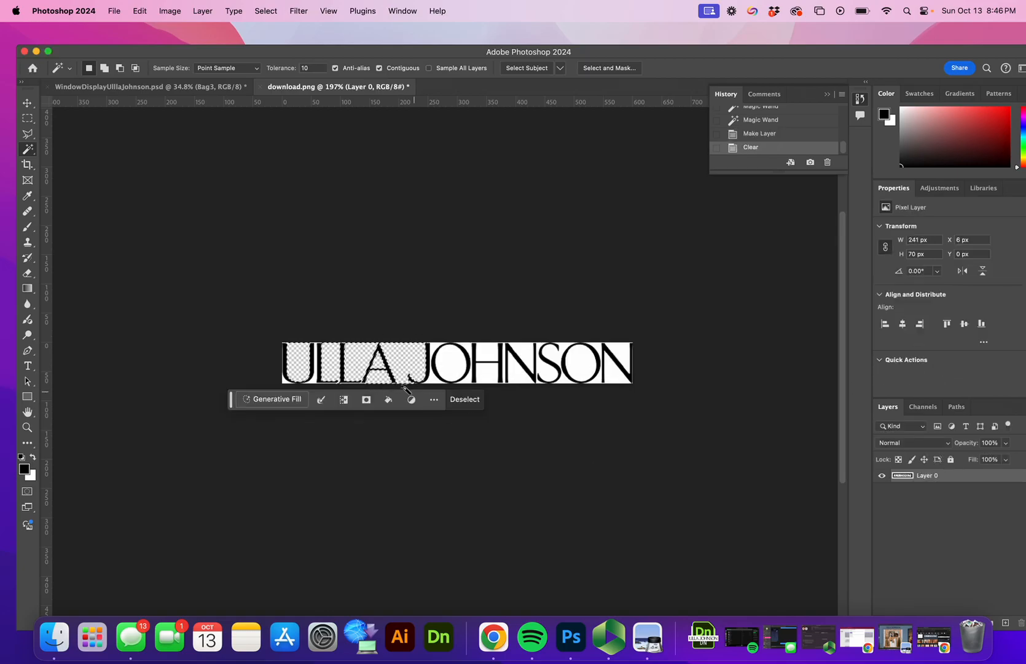
Step: Select and delete the remaining white around the U, L and O
key(z)
drag(311, 371, 370, 349)
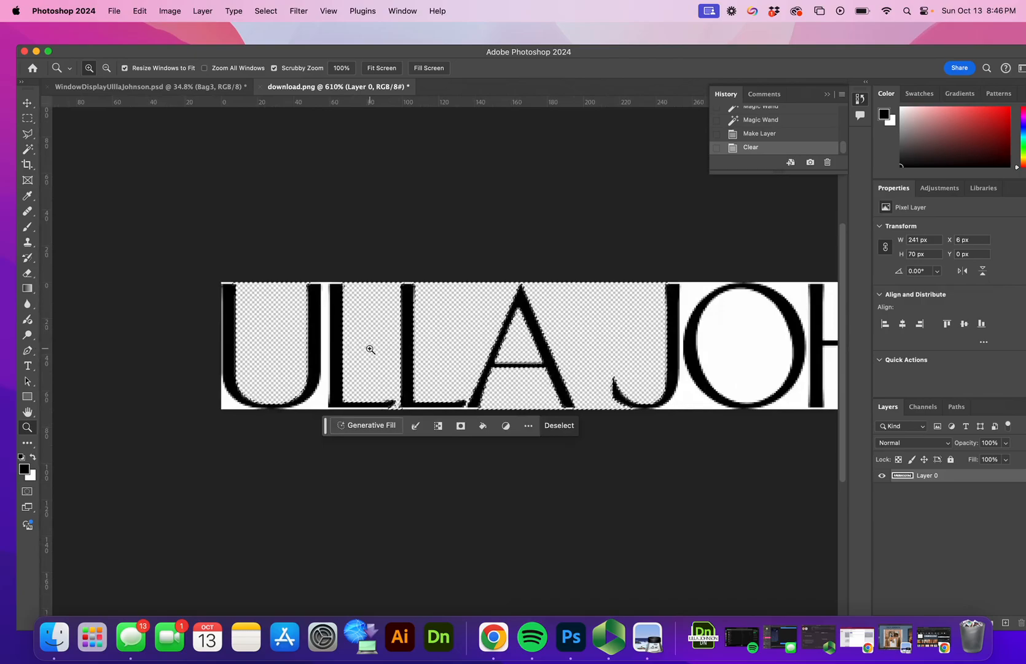
click(330, 361)
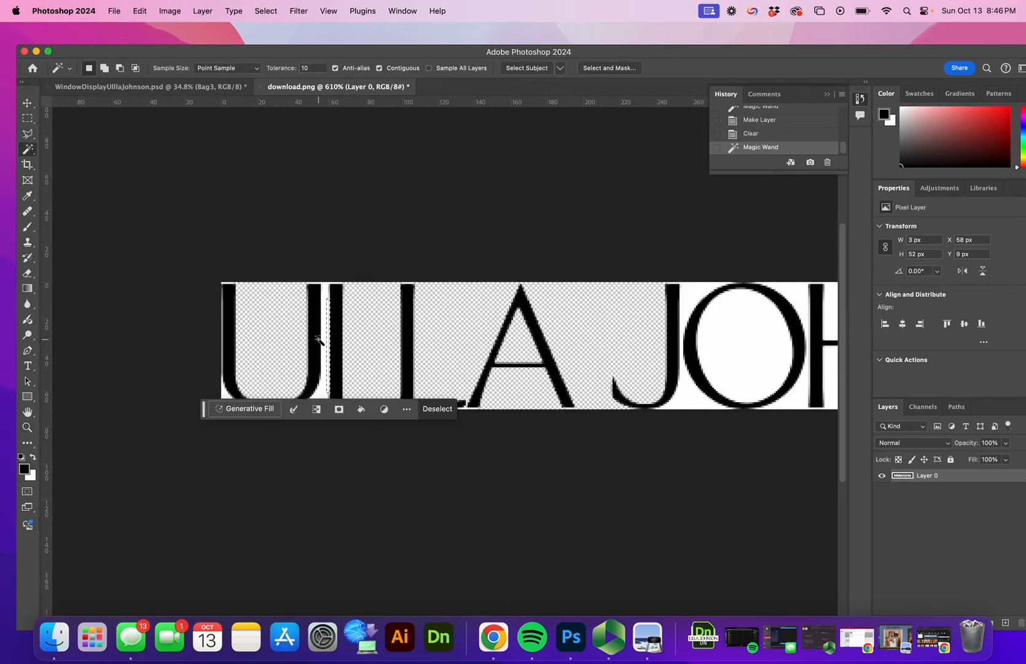
click(320, 335)
shift+click(231, 397)
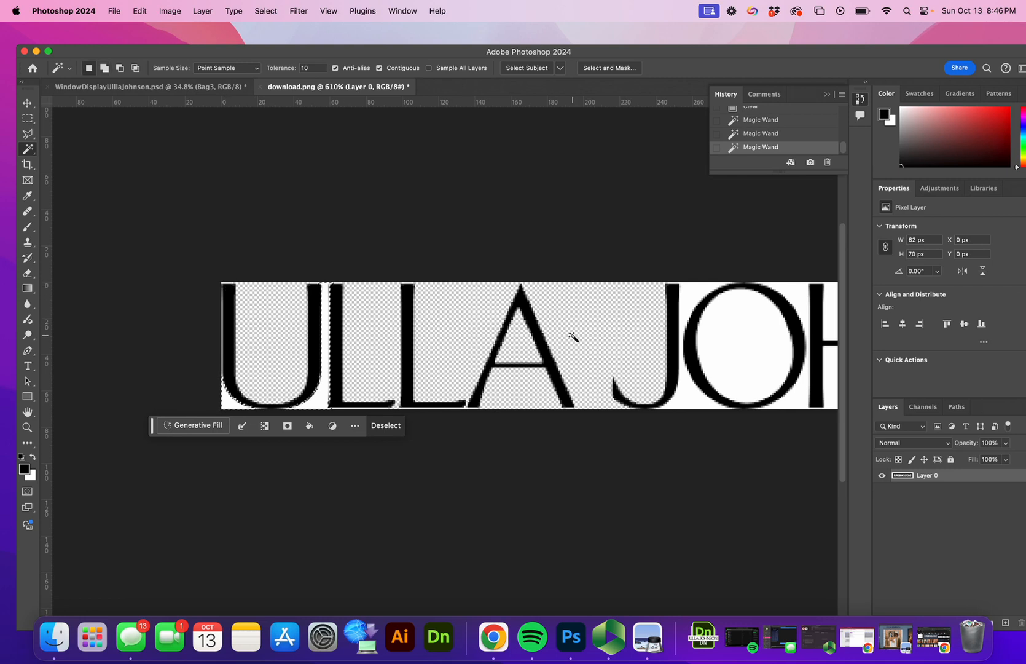
shift+click(697, 321)
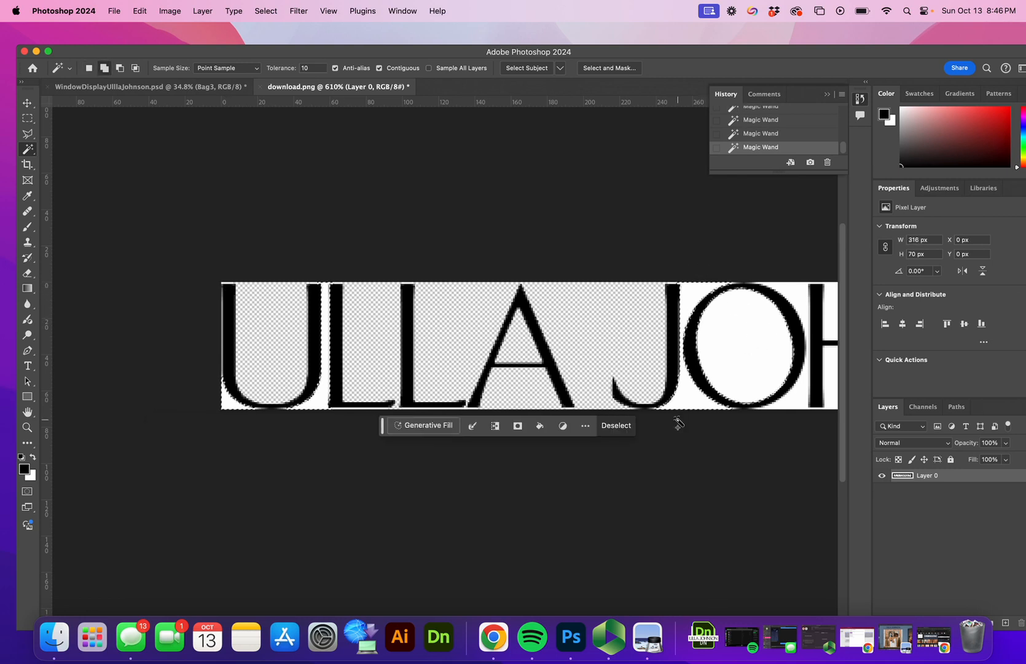
key(BackSpace)
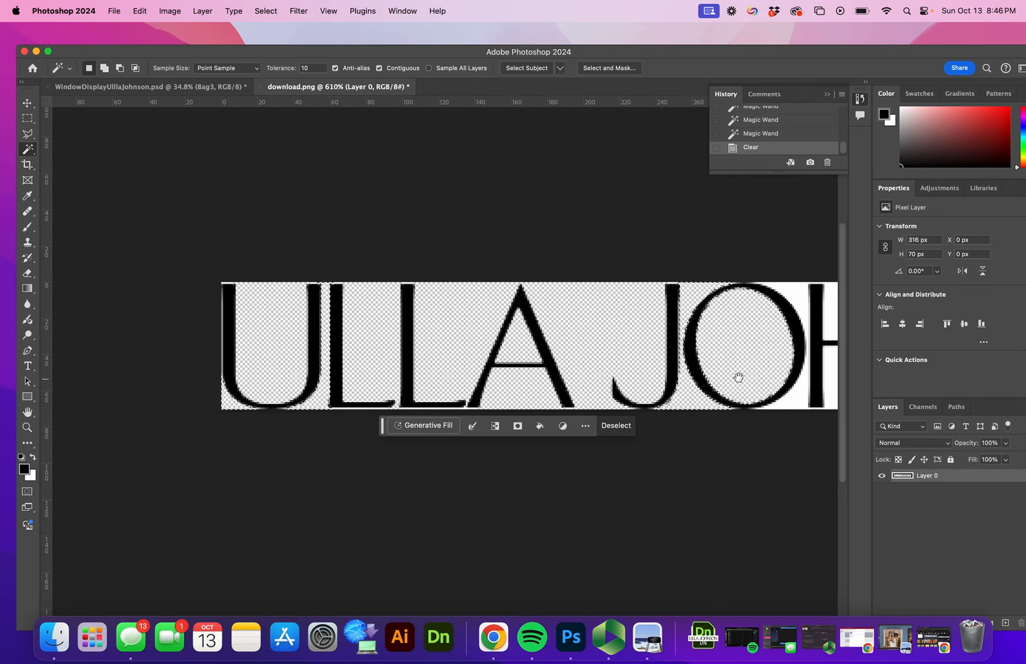
Step: Select and delete the white around the H, N and S, then deselect
scroll(734, 378, right, 4)
click(506, 341)
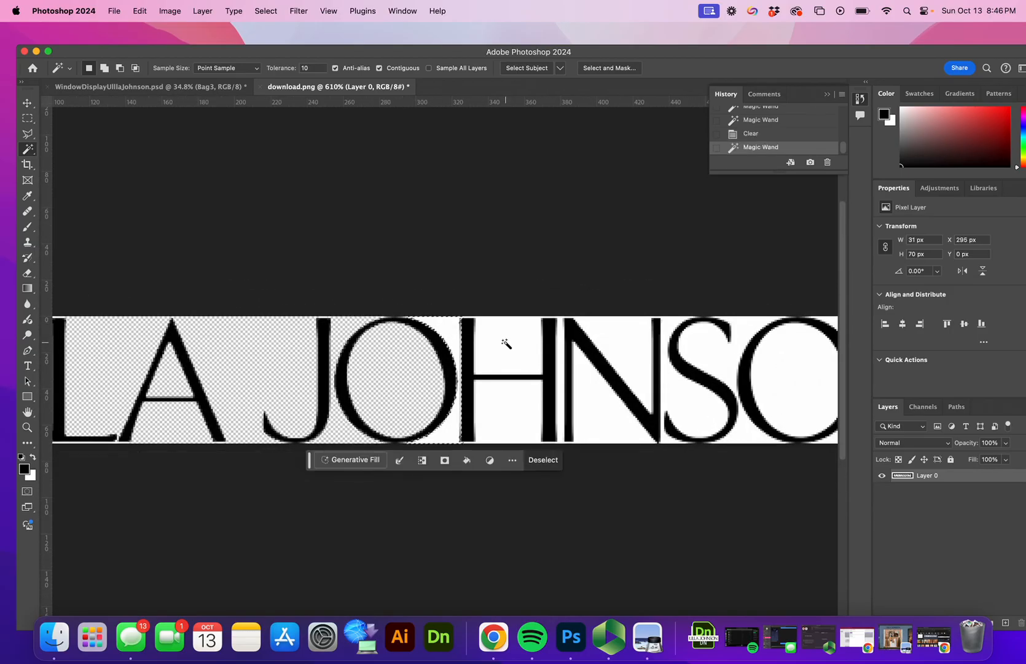
shift+click(510, 387)
click(480, 428)
click(596, 401)
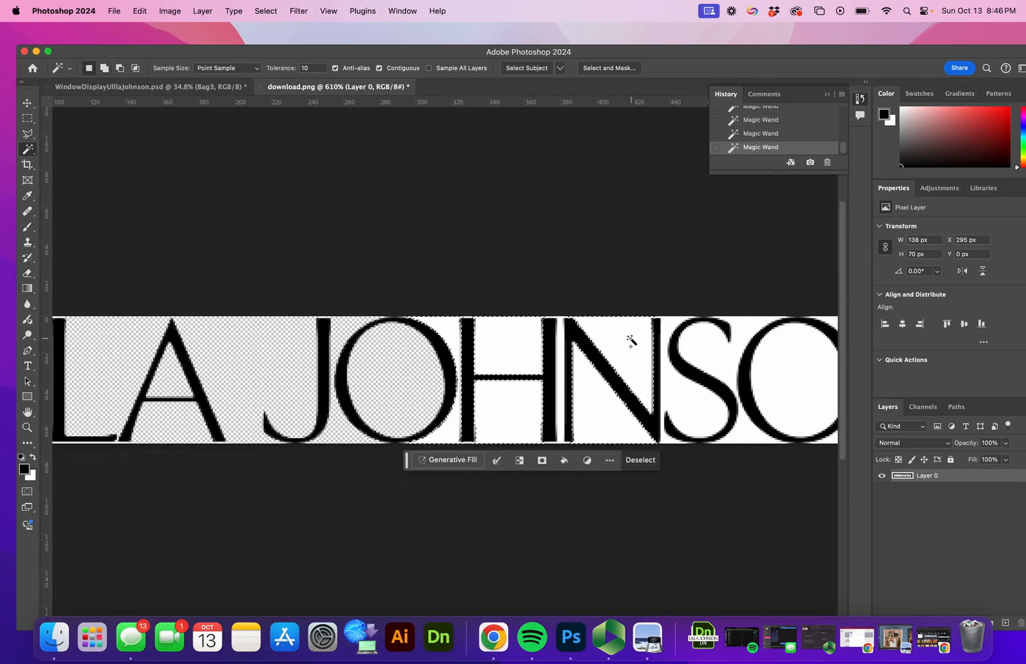
click(669, 382)
click(722, 355)
key(Delete)
key(super+d)
Step: Float the logo document in its own window
scroll(799, 369, right, 4)
key(z)
drag(656, 340, 606, 348)
drag(310, 91, 429, 164)
key(v)
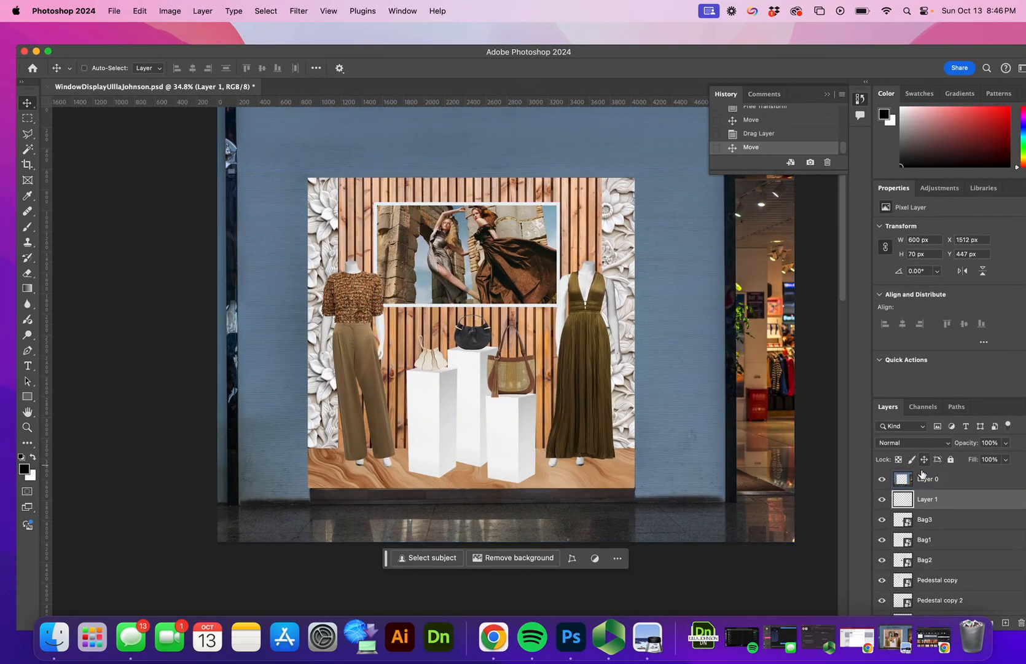
Step: Move the logo layer above Layer 0 and enlarge it across the top of the display
drag(939, 503, 928, 475)
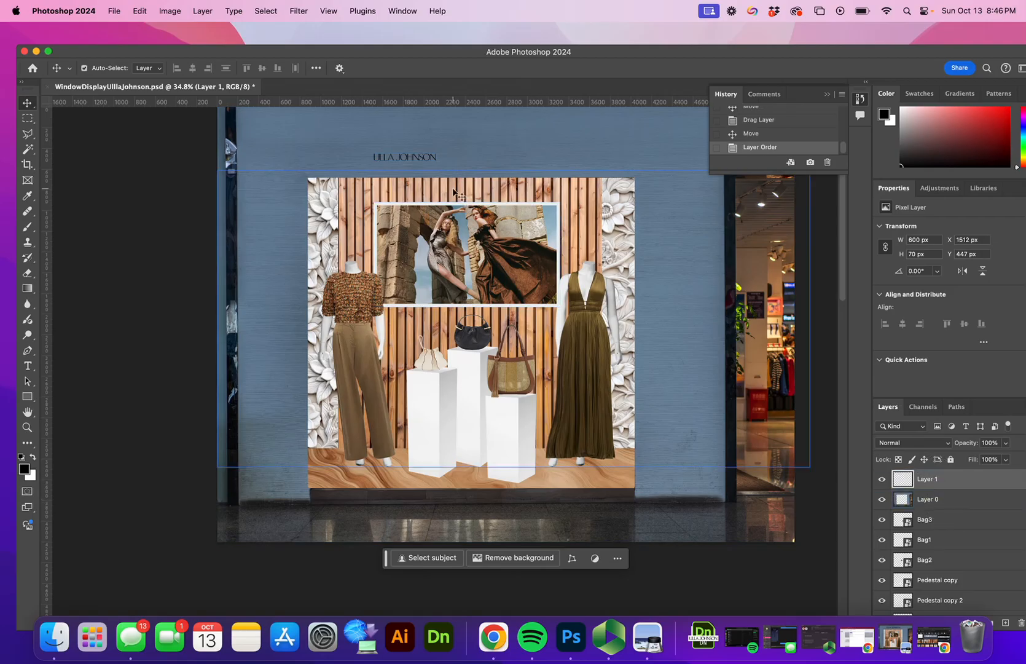
key(cmd+t)
drag(436, 159, 449, 348)
click(617, 69)
key(z)
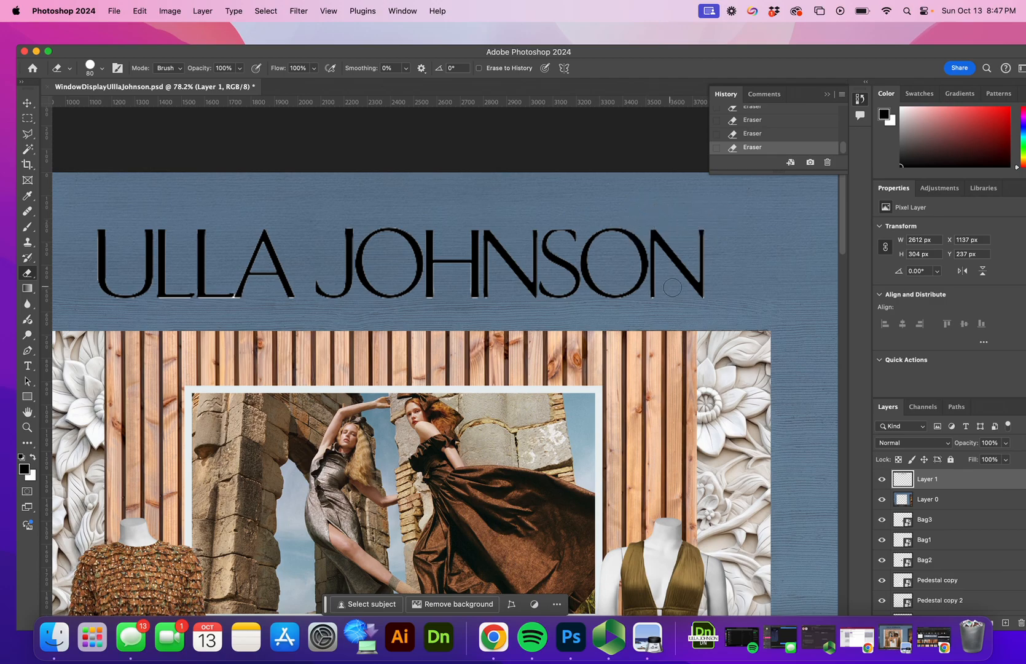
Step: Erase leftover fringe pixels beneath the J and along the final N
shift+click(660, 304)
key(super+z)
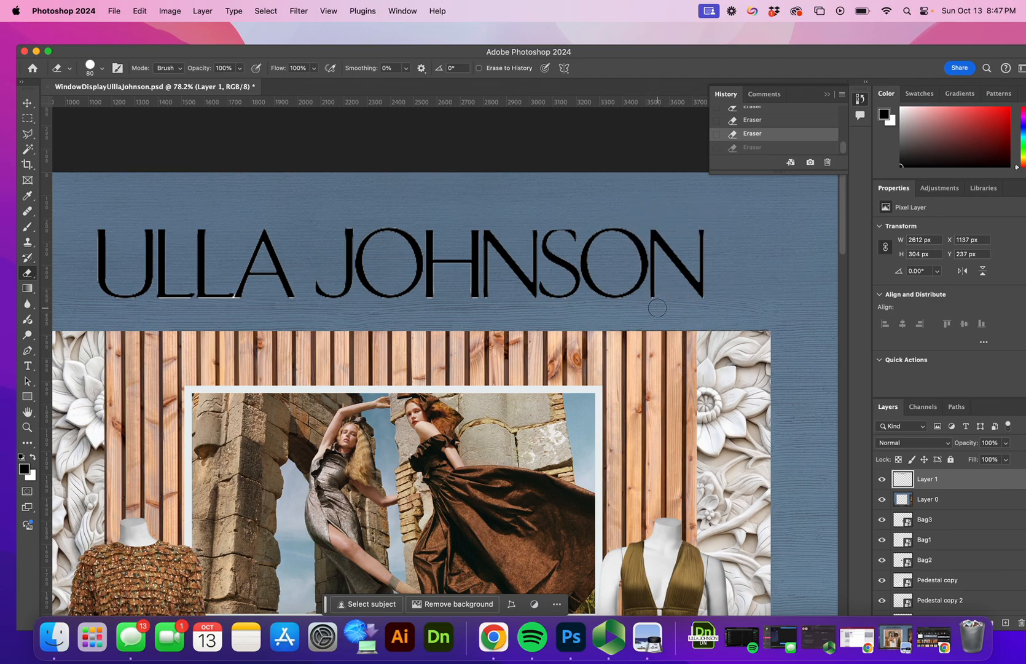
click(490, 307)
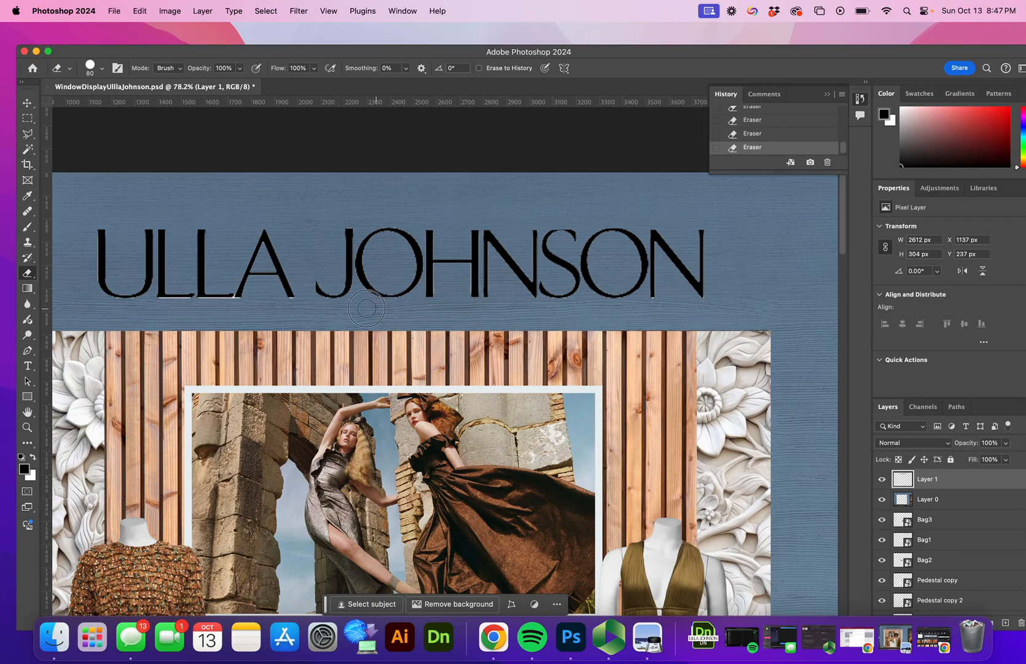
scroll(399, 248, left, 10)
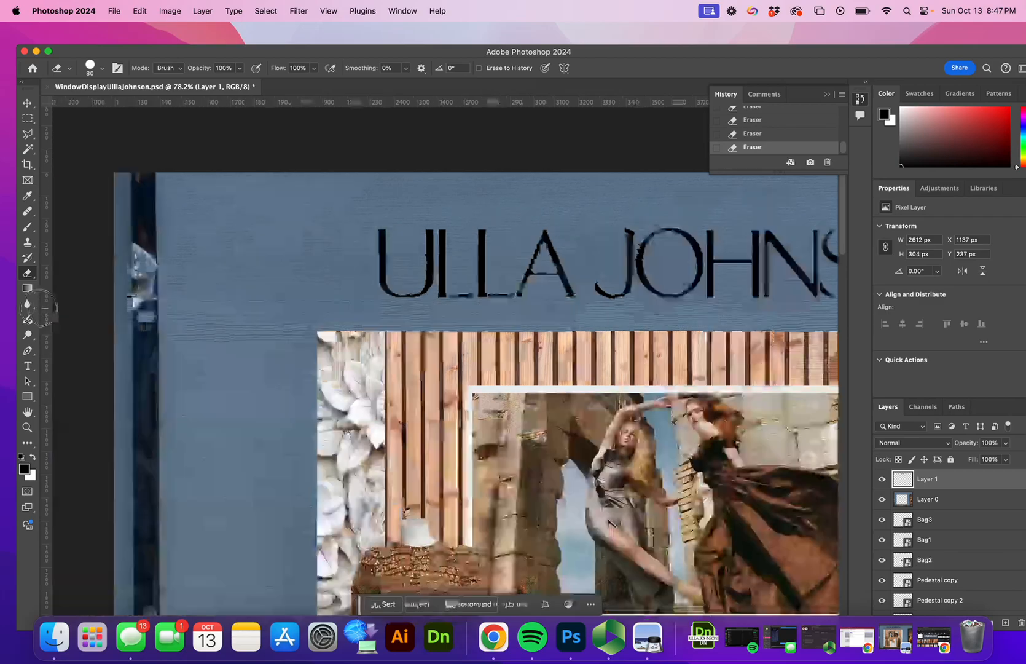
Step: Scale the ULLA JOHNSON logo to about 76% (1965×229 px), centred above the display
key(z)
drag(765, 227, 672, 268)
scroll(672, 268, right, 5)
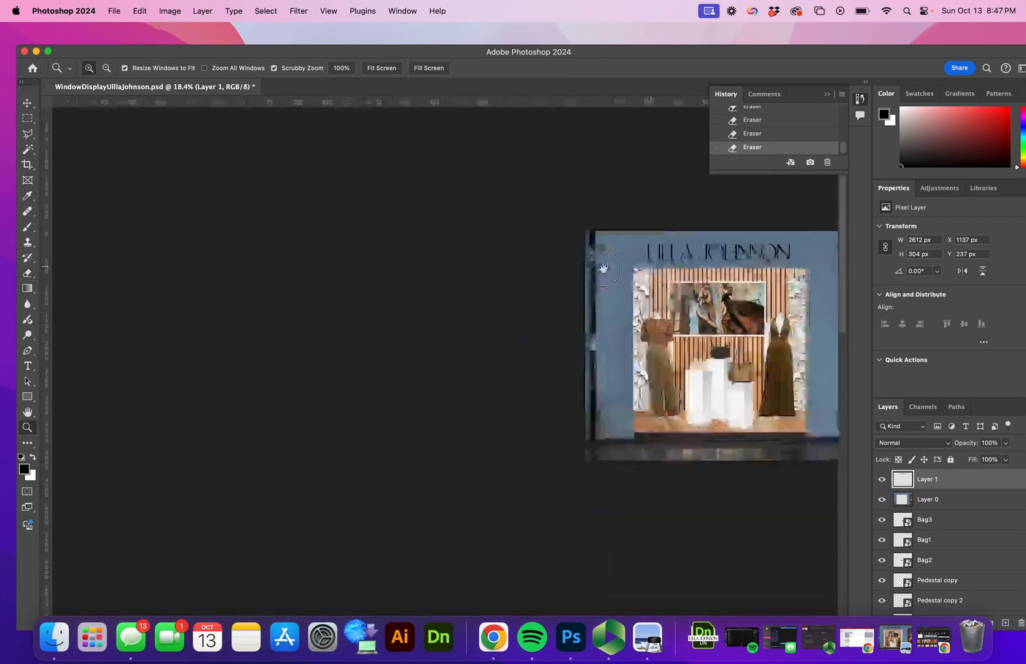
drag(526, 268, 534, 268)
key(super+t)
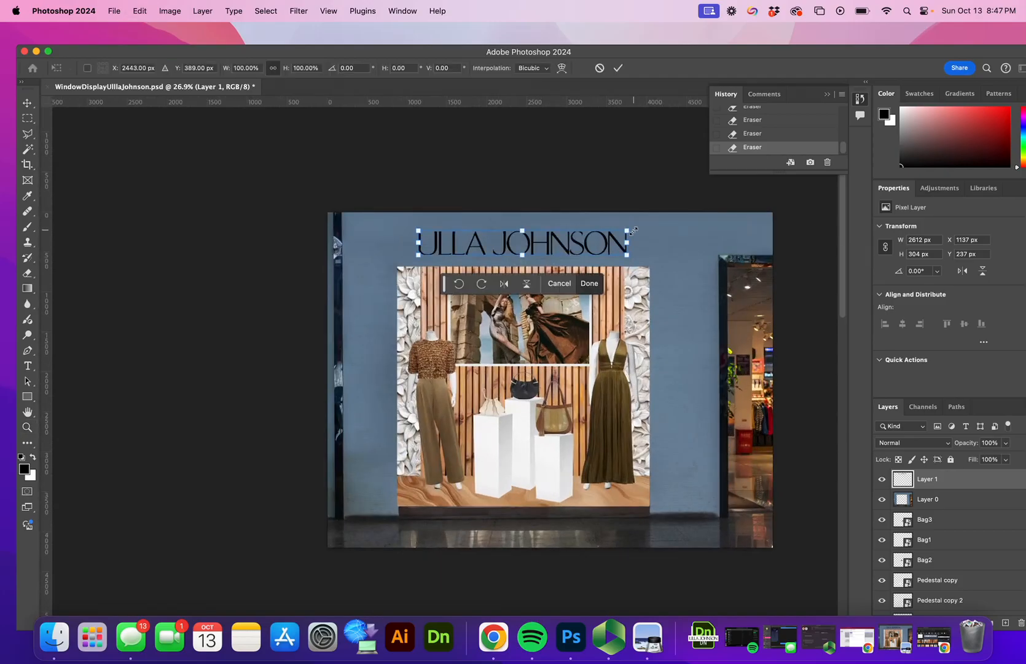
drag(628, 230, 550, 246)
click(618, 67)
click(528, 248)
key(v)
key(z)
drag(665, 264, 537, 213)
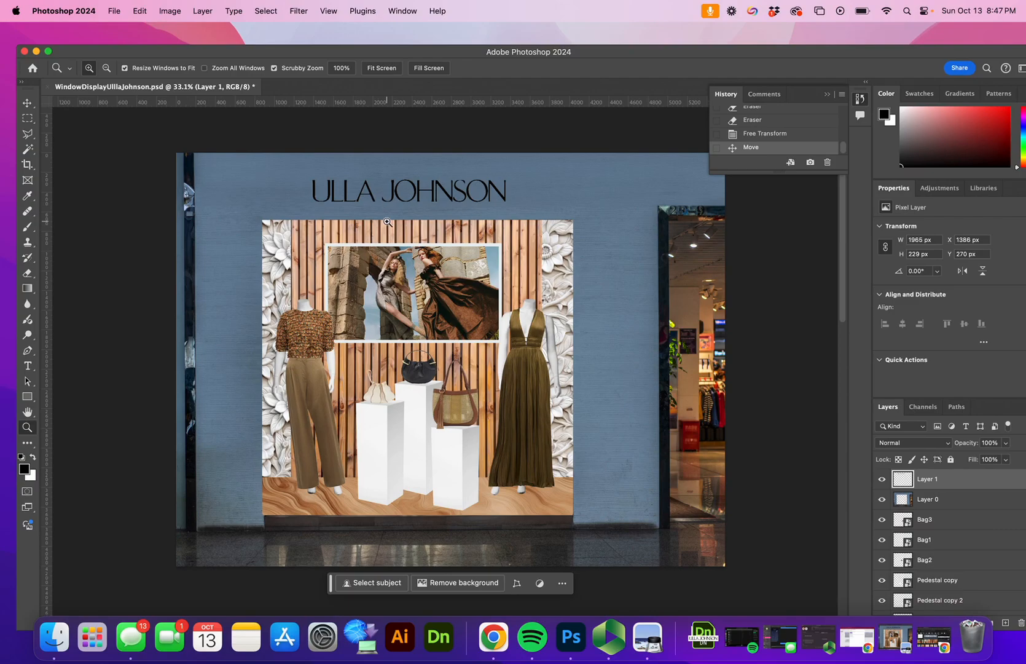
Step: Turn on a black drop shadow for the Artwork layer
key(v)
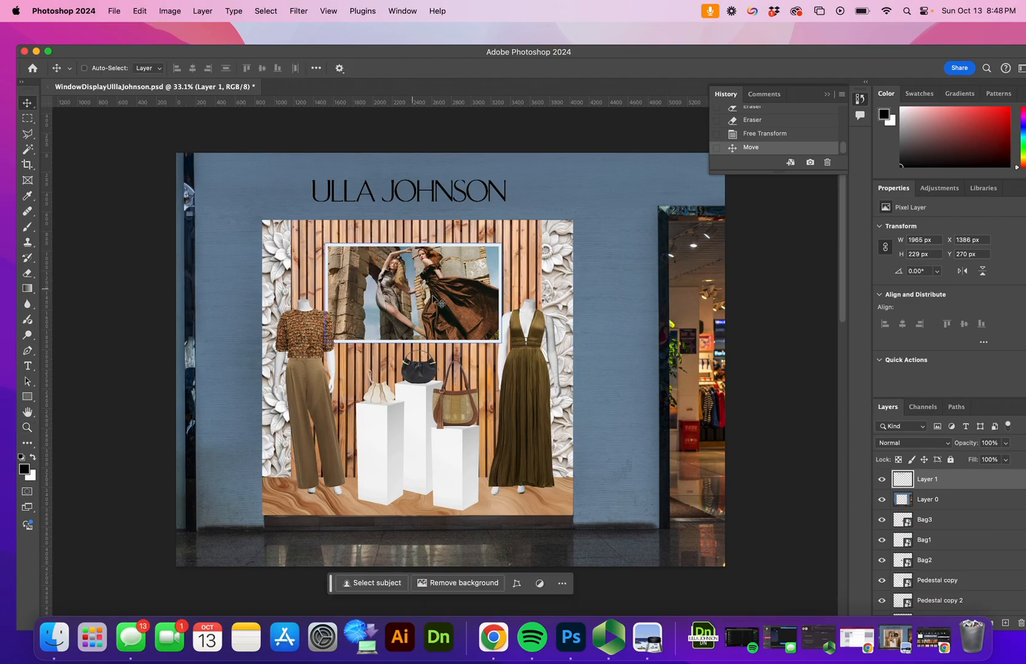
scroll(990, 554, down, 5)
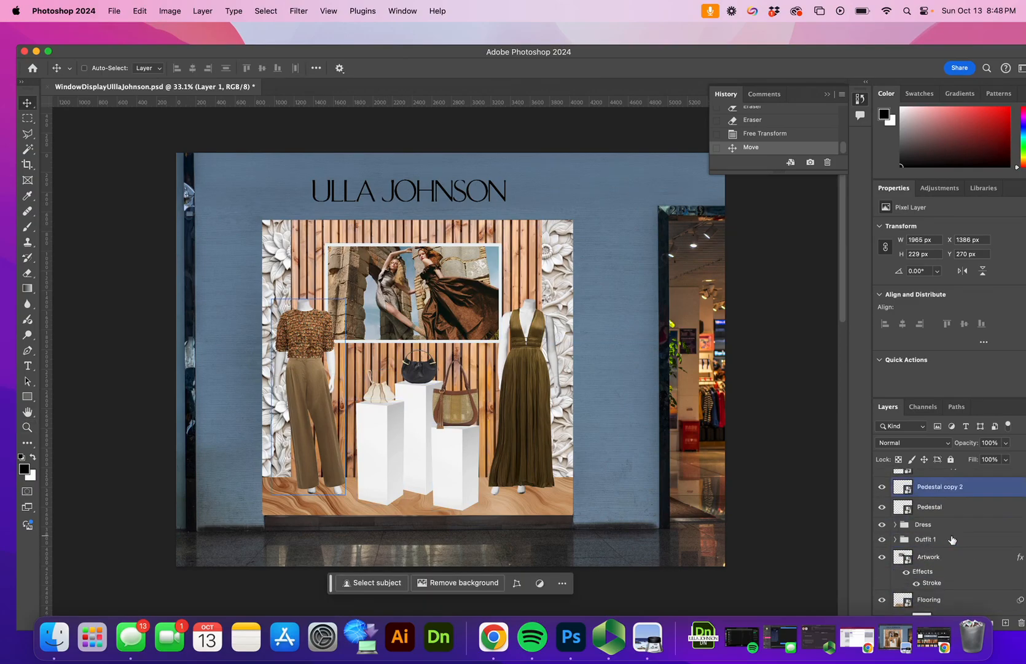
click(952, 539)
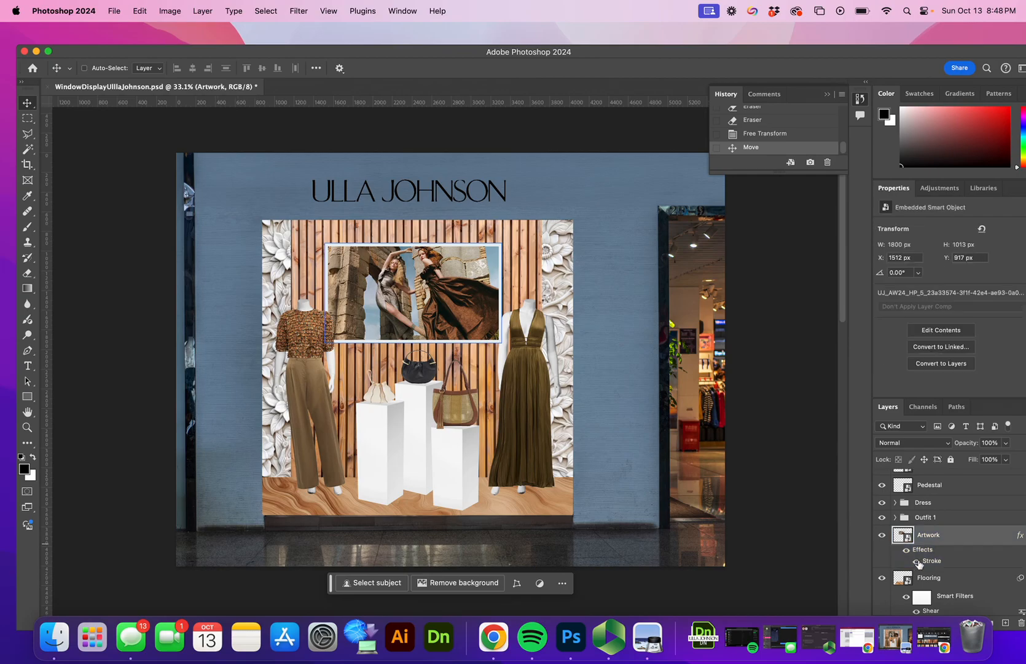
right_click(932, 538)
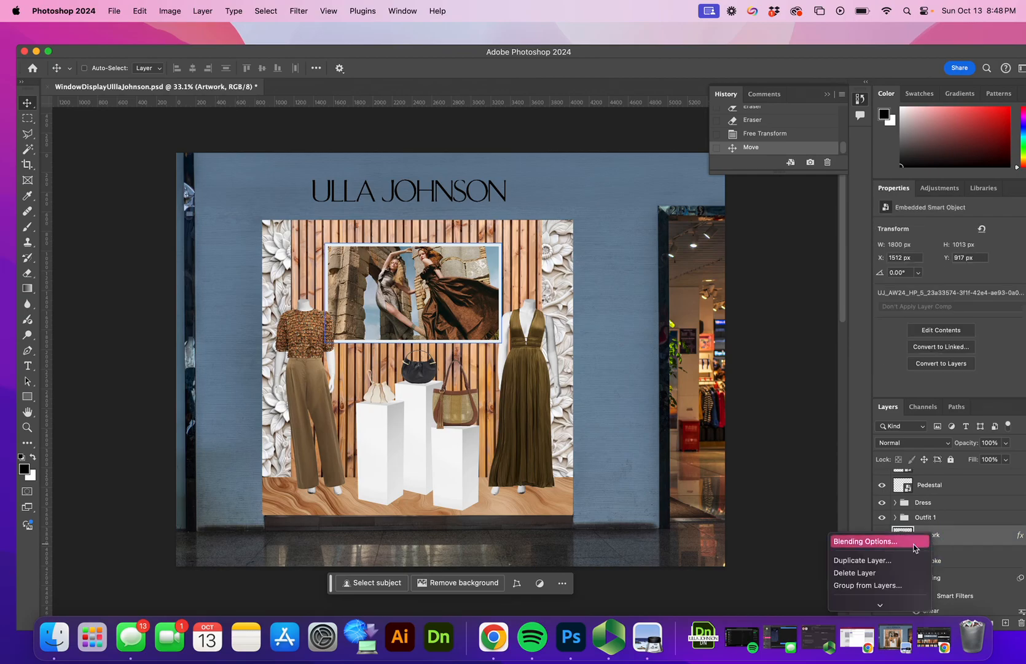
click(913, 542)
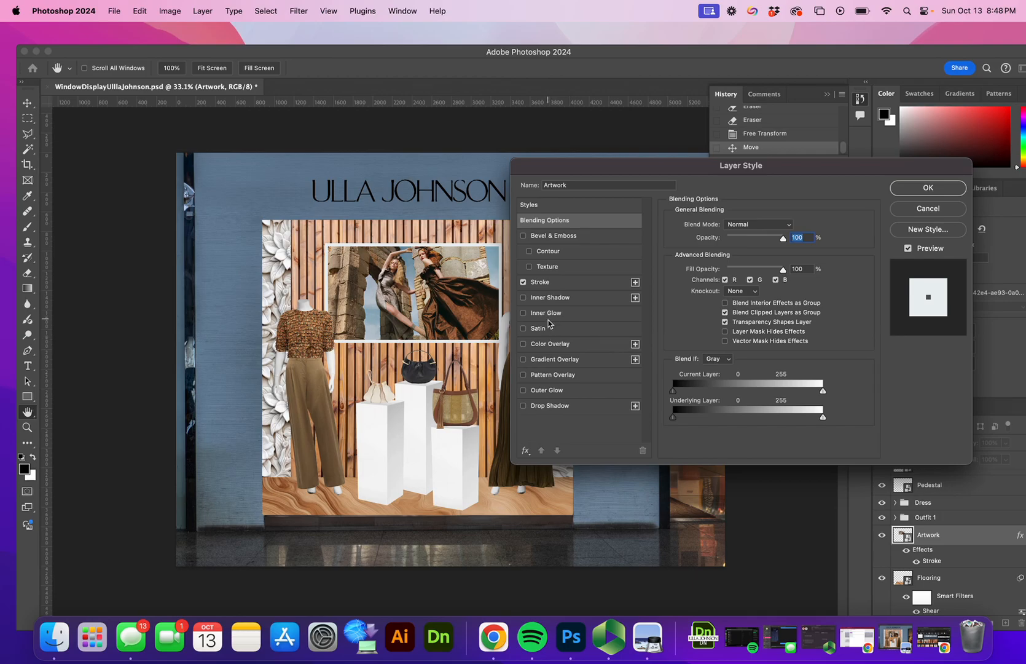
click(550, 406)
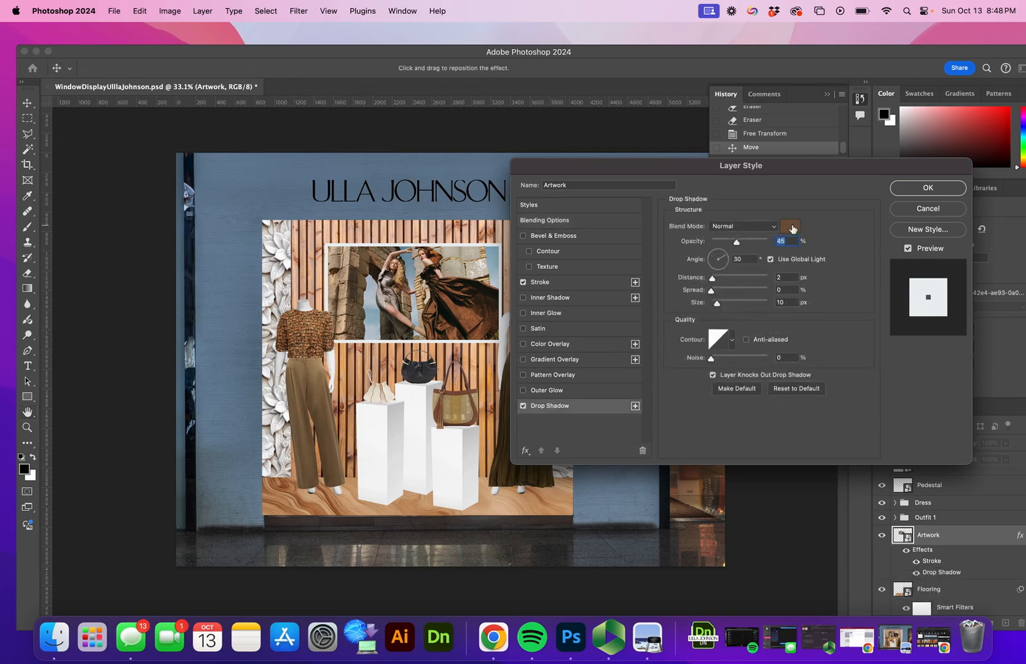
click(792, 229)
drag(574, 177, 633, 250)
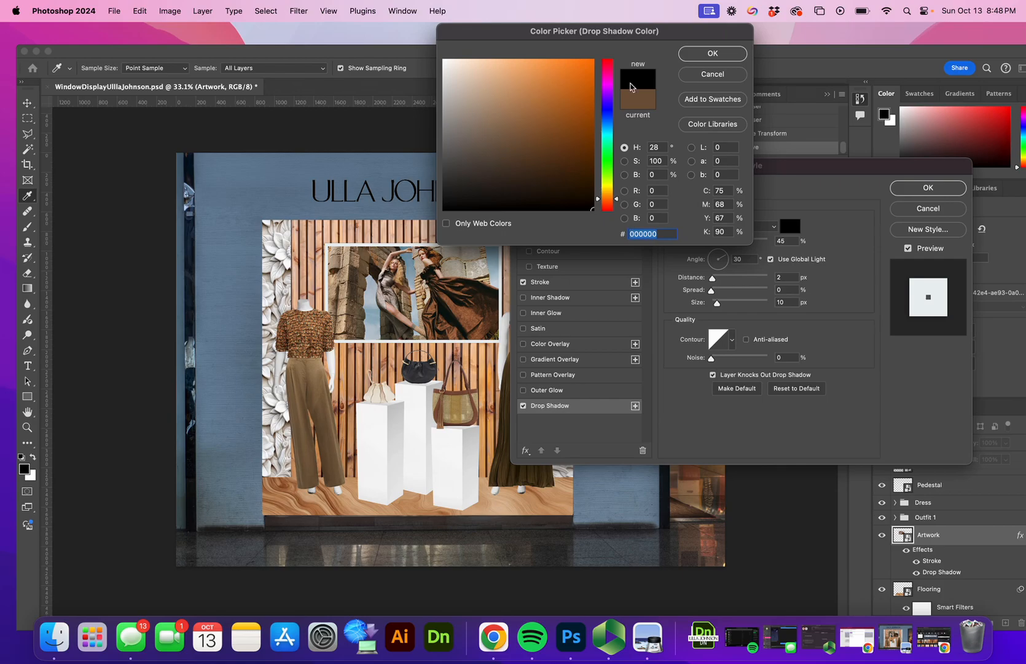
click(693, 54)
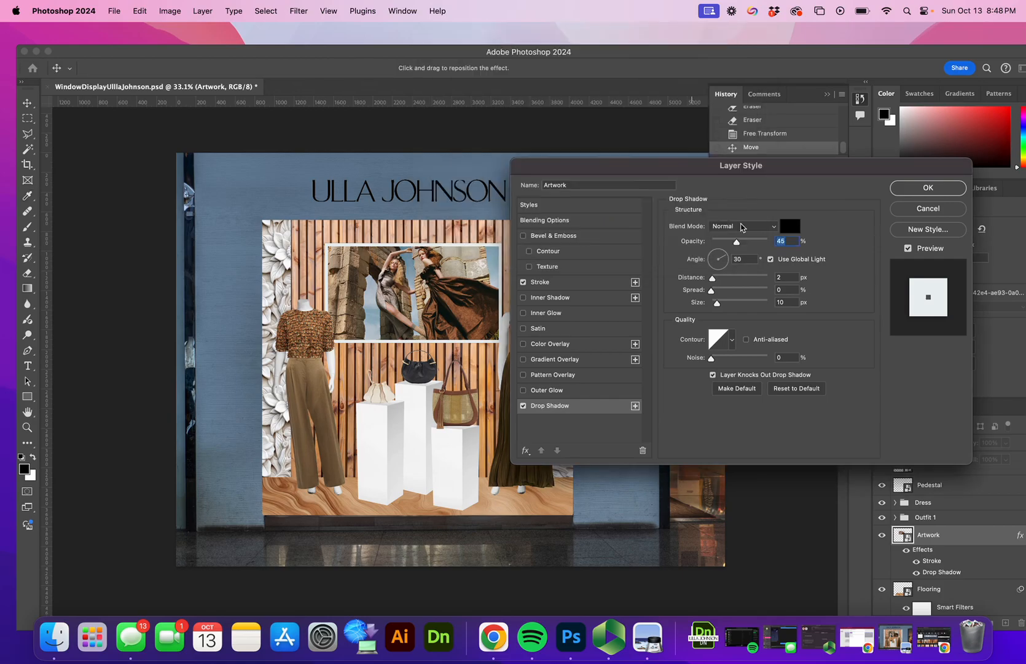
Step: Tune the Artwork shadow to 57% opacity, distance 9, spread 5, size 35 and apply it
mouse_move(736, 247)
mouse_down()
mouse_move(767, 243)
mouse_move(744, 241)
mouse_up()
mouse_move(713, 277)
mouse_down()
mouse_move(729, 278)
mouse_move(720, 293)
mouse_up()
mouse_move(717, 302)
mouse_down()
mouse_move(762, 301)
mouse_move(710, 302)
mouse_move(717, 278)
mouse_move(715, 291)
mouse_up()
click(722, 303)
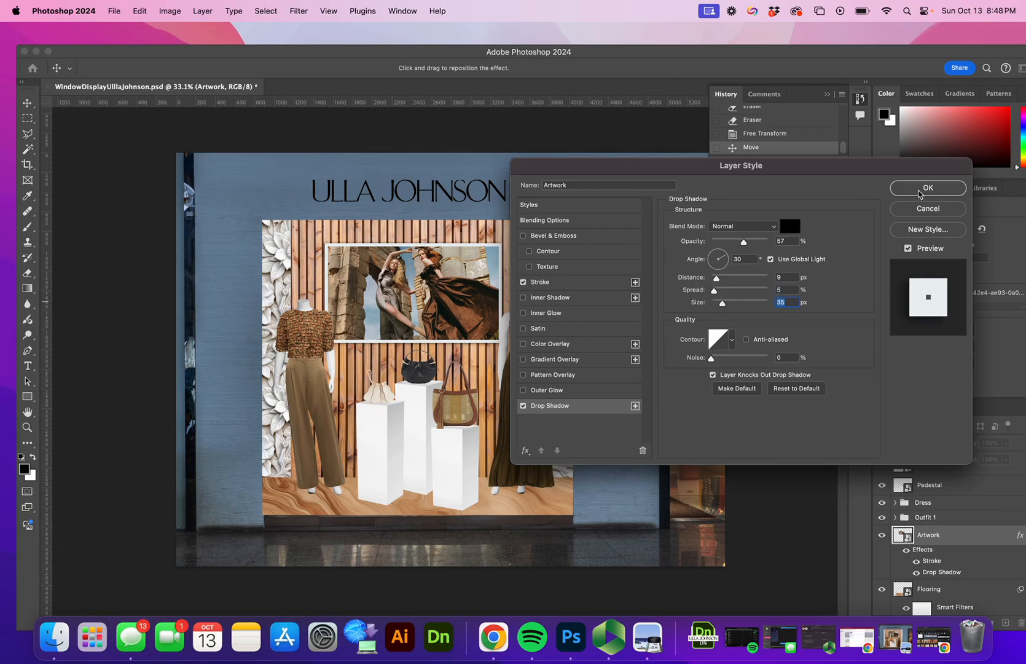
click(927, 189)
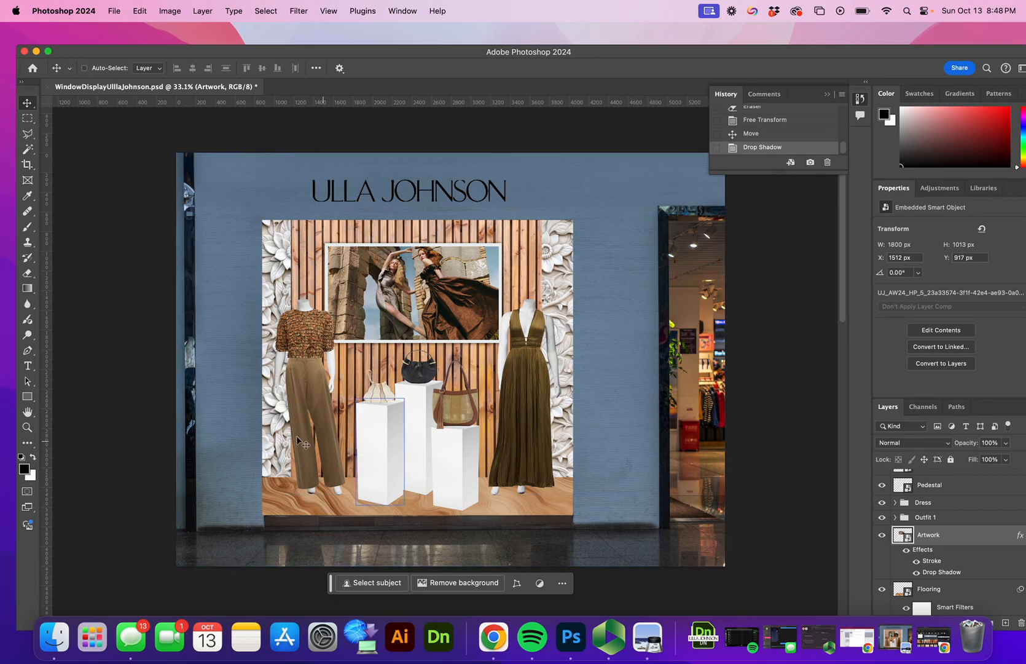
Step: Add a drop shadow to the Flooring layer at 60% opacity
scroll(997, 547, down, 1)
scroll(997, 548, down, 1)
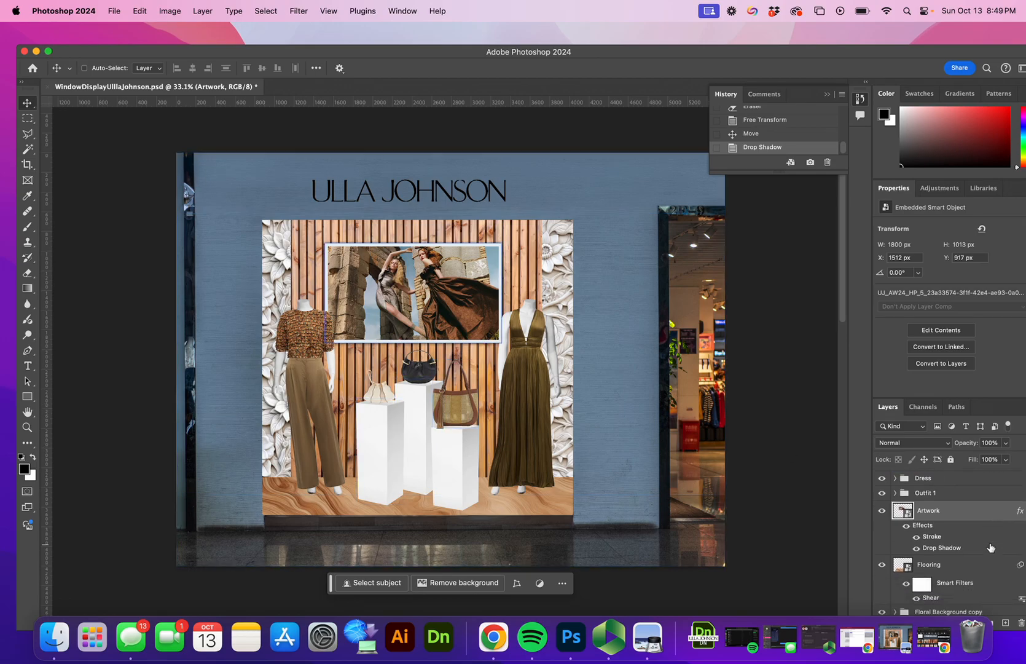
click(919, 565)
double_click(942, 570)
click(968, 564)
right_click(968, 563)
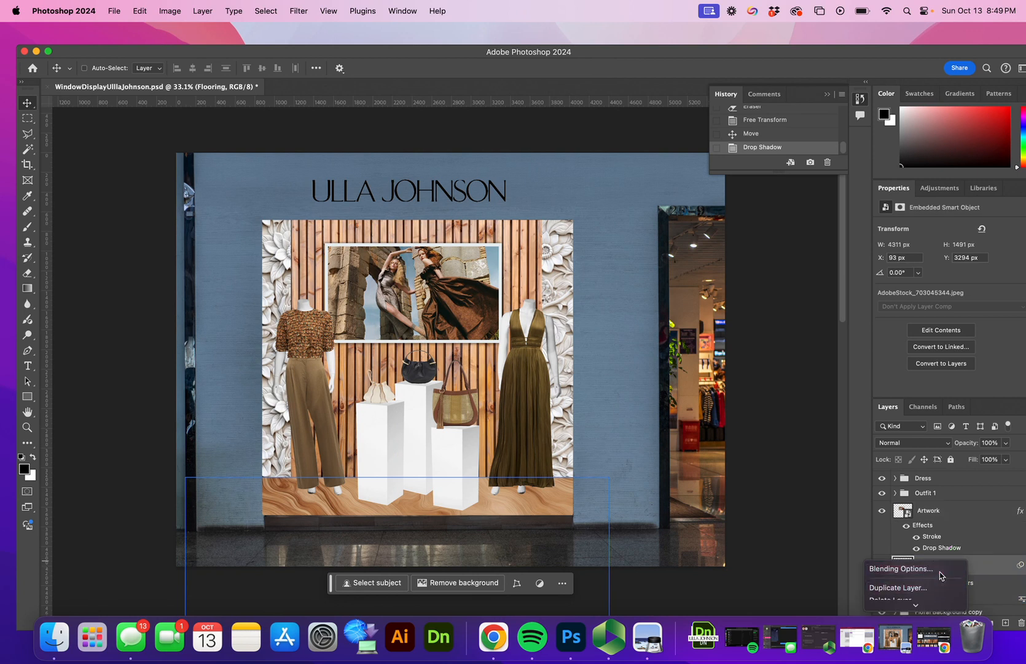
click(934, 568)
click(584, 406)
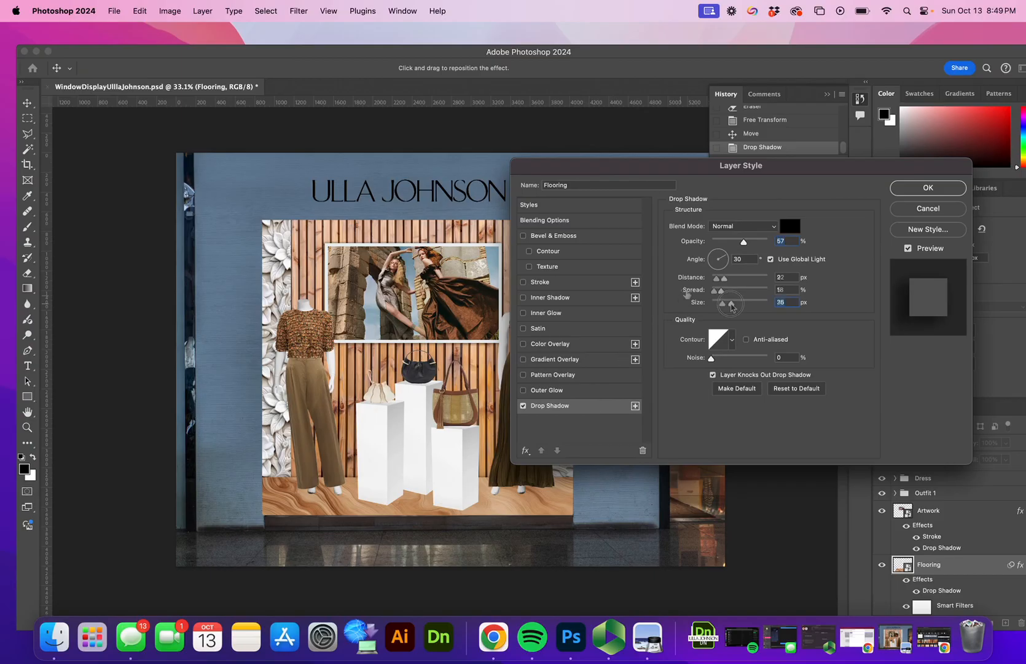
drag(731, 303, 728, 302)
drag(743, 241, 724, 242)
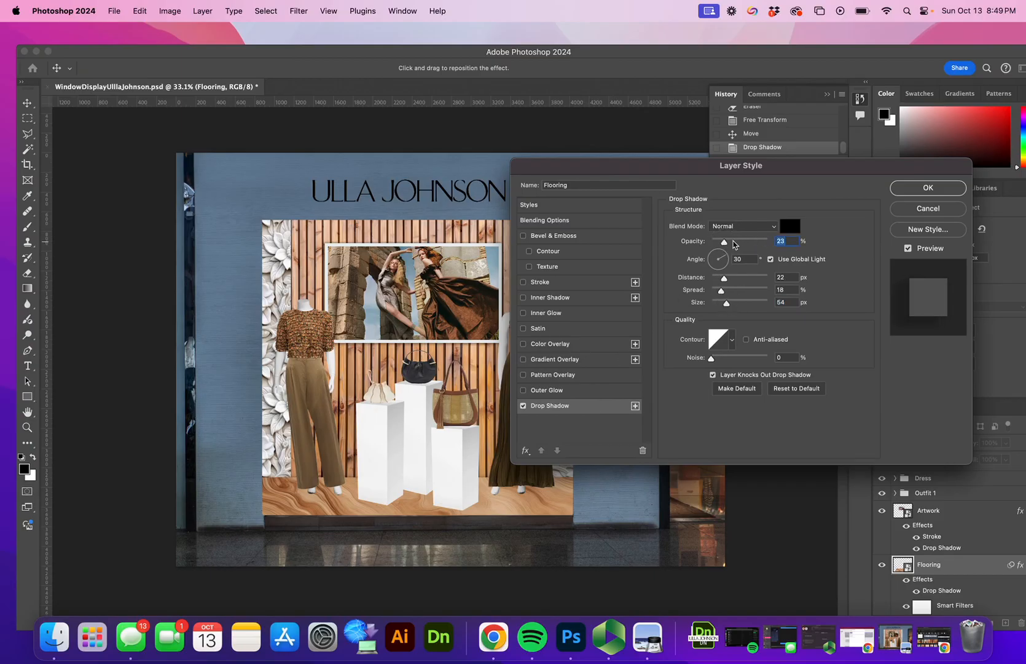
click(910, 191)
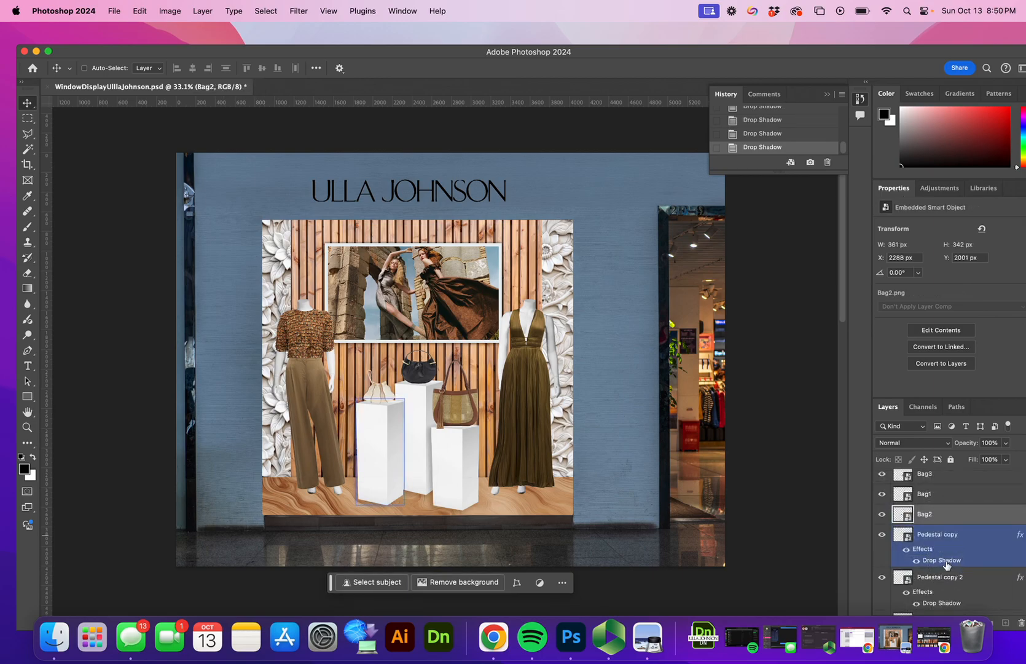
Step: Add a drop shadow to the Bag2 layer with its size reduced to 9 px
right_click(930, 522)
click(906, 523)
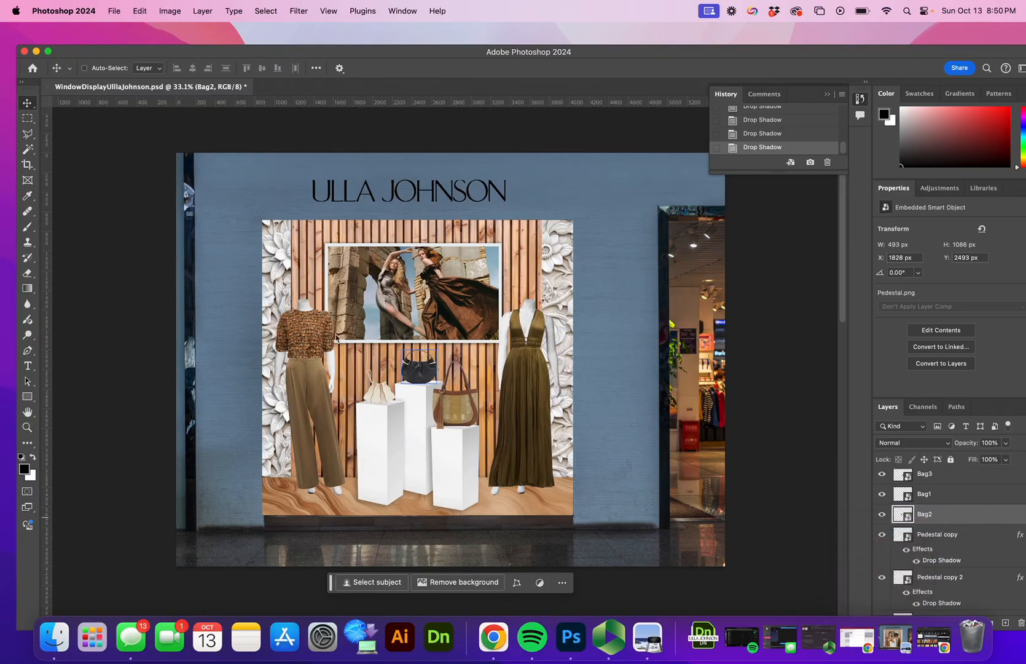
click(544, 406)
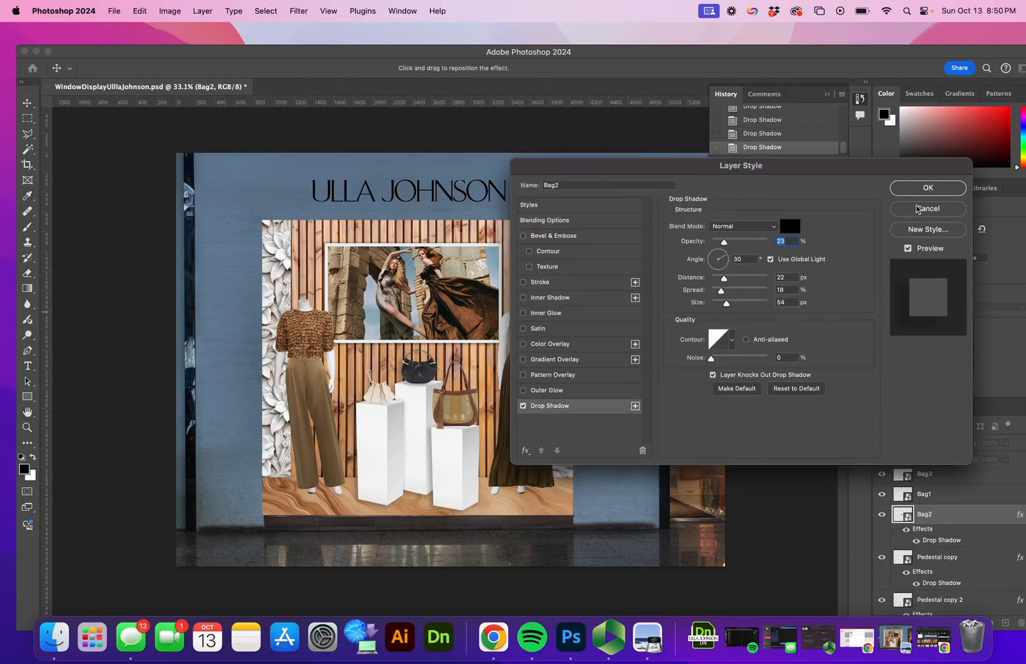
drag(727, 303, 717, 303)
click(916, 189)
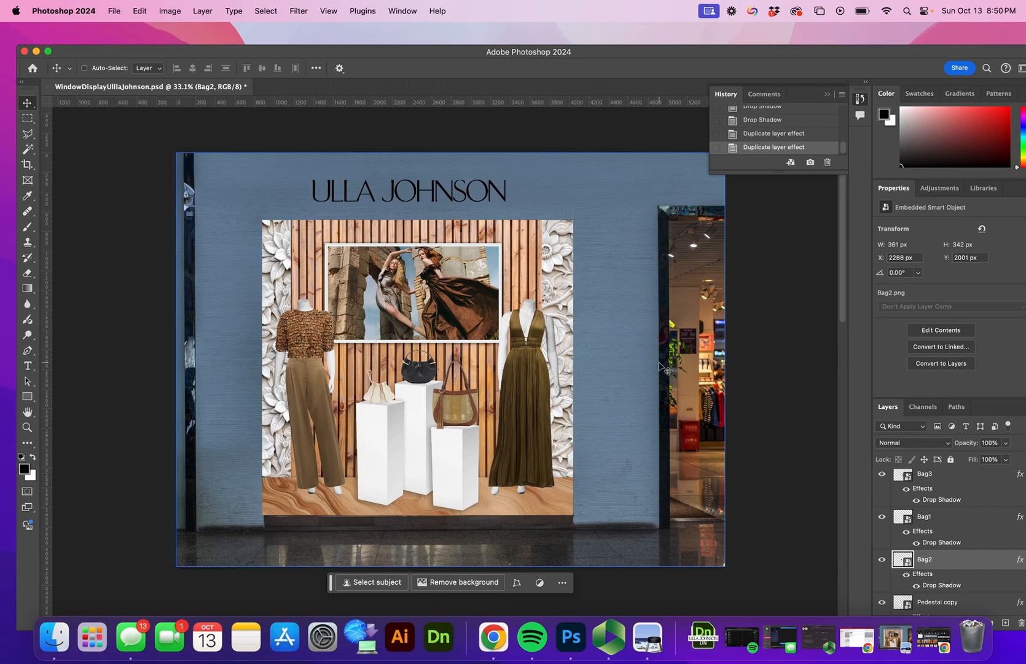
Step: Save the document, then export the window display as a JPG into the FINAL PNG folder
click(116, 11)
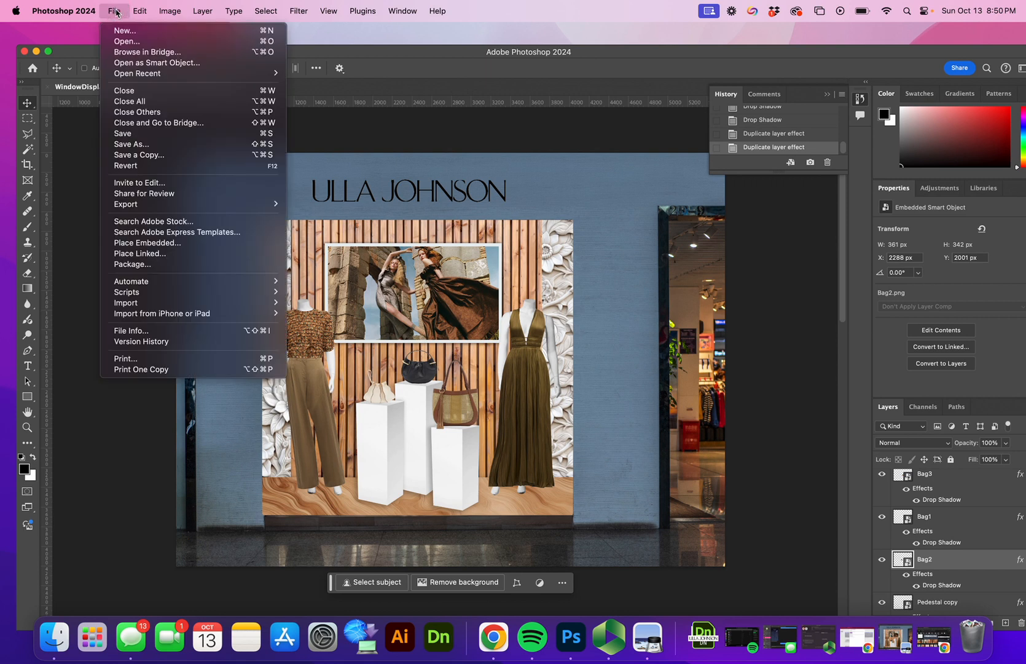
click(121, 134)
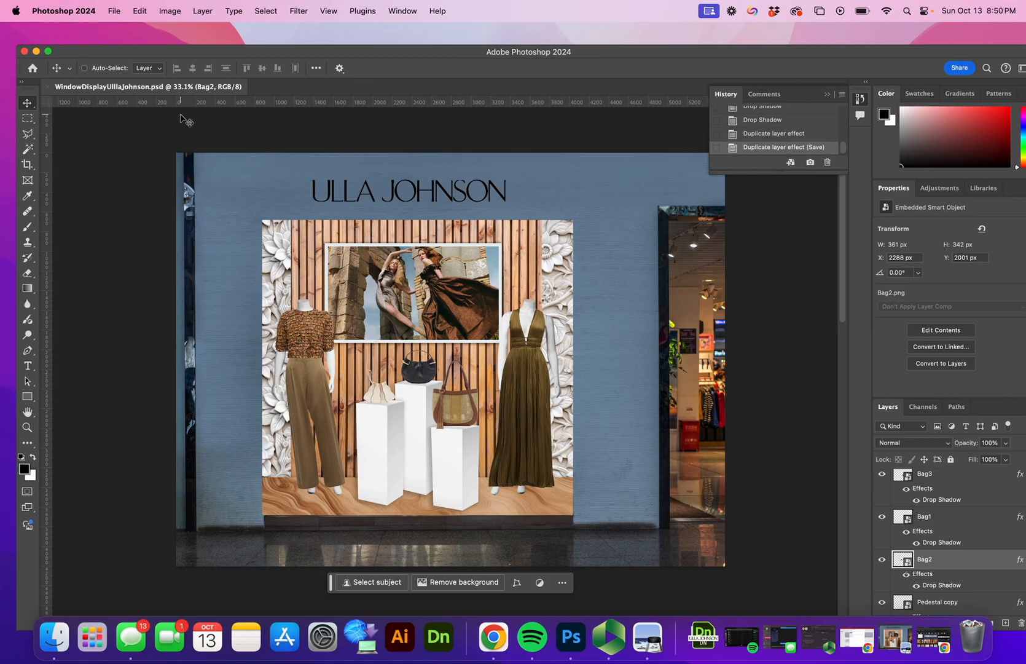
click(115, 11)
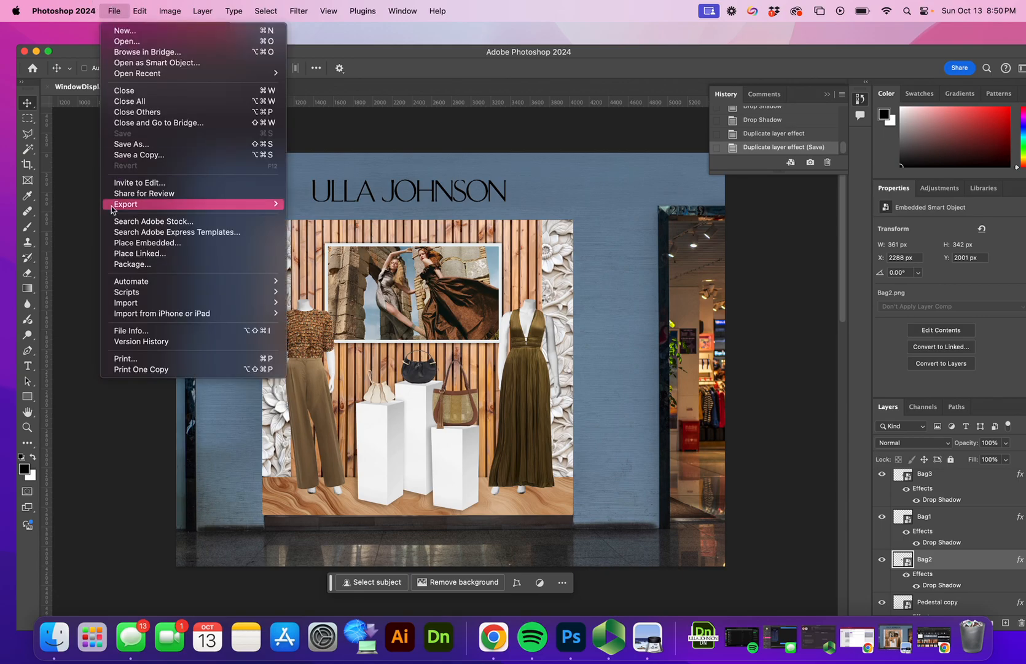
mouse_move(134, 205)
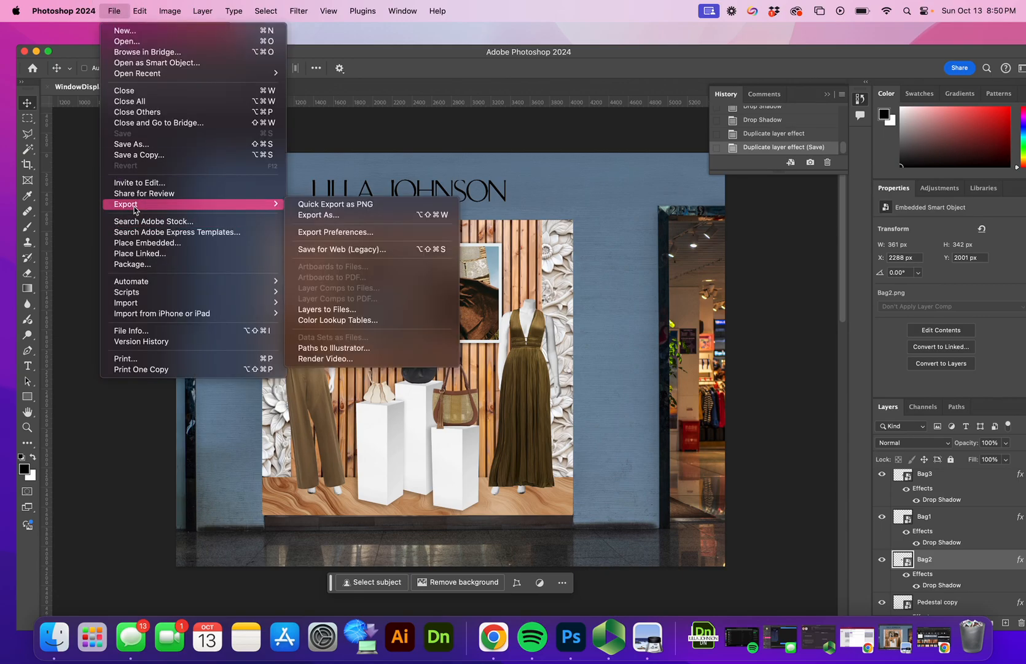
click(313, 217)
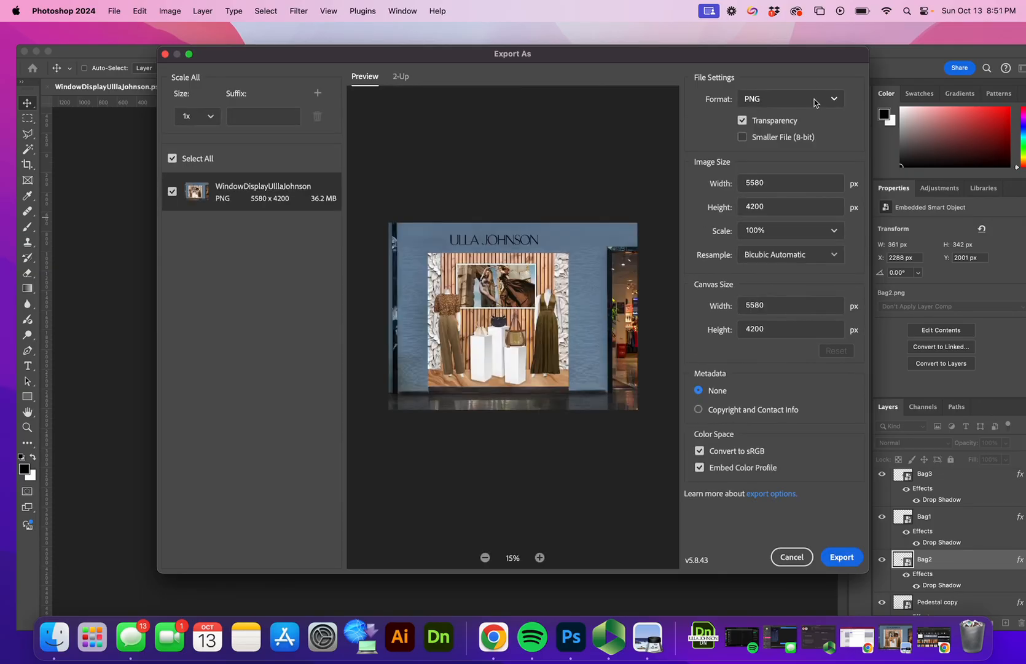
click(815, 103)
click(788, 149)
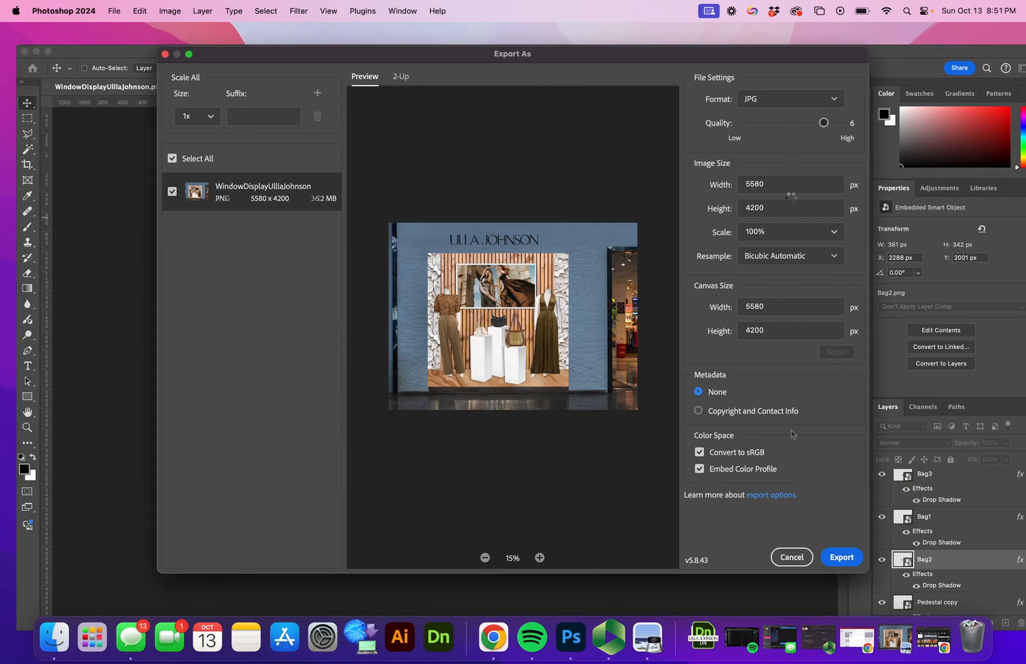
click(841, 561)
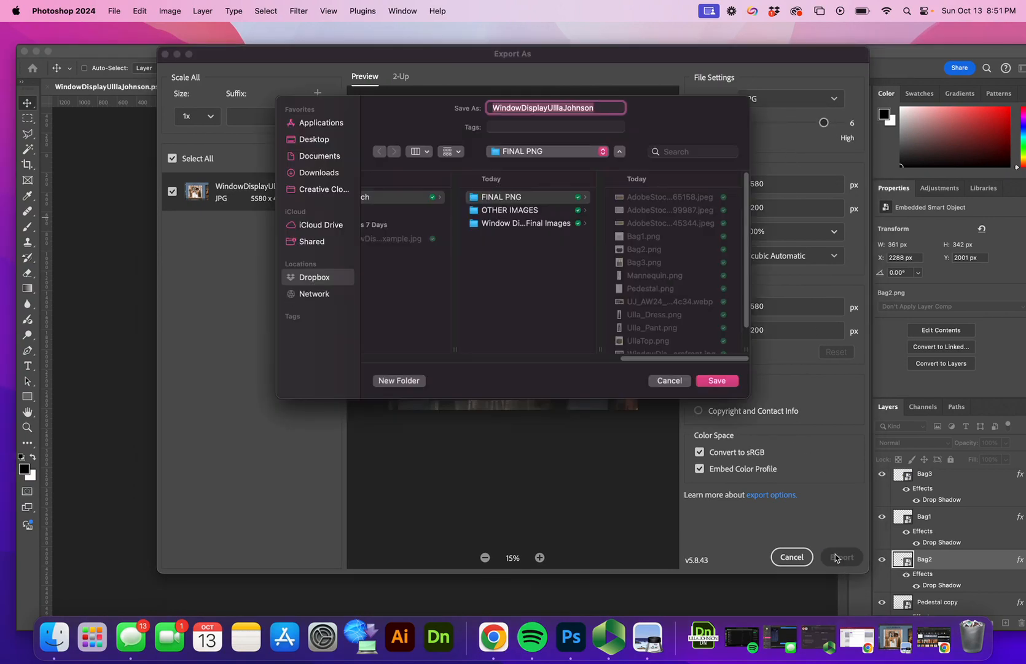
click(716, 381)
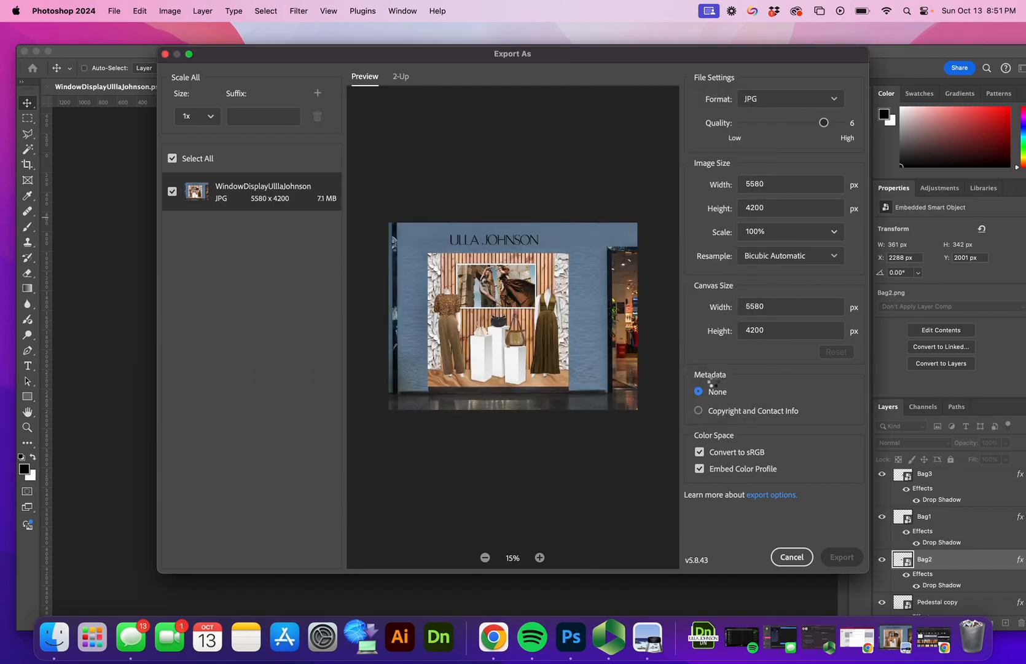